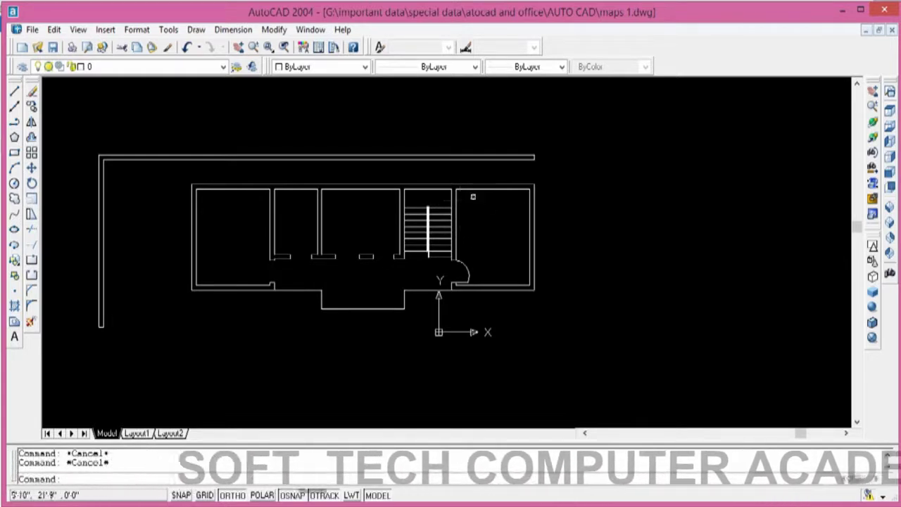
Draw a short line across the right-hand room's bottom wall to mark the door opening
mouse_move(343, 307)
middle_mouse_down()
mouse_move(258, 227)
mouse_move(394, 327)
middle_mouse_up()
scroll(395, 327, "up", 2)
scroll(428, 308, "up", 1)
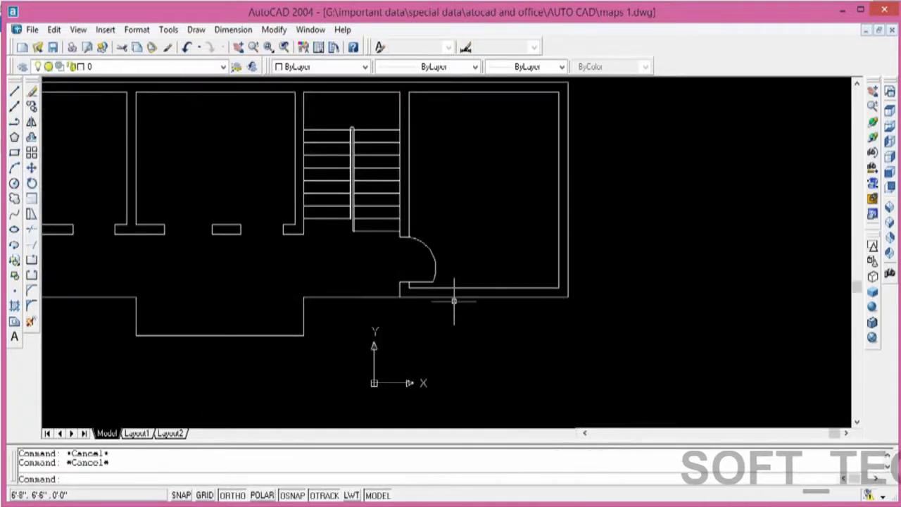
type("l")
key("Return")
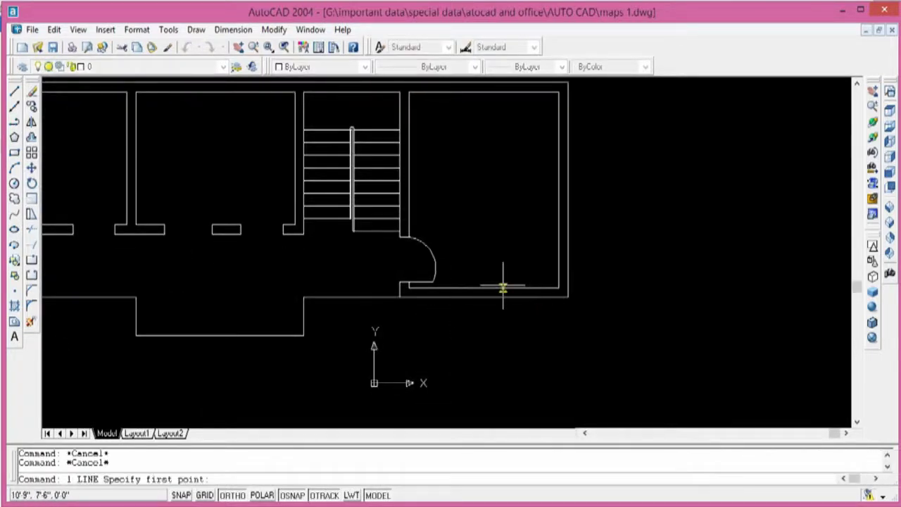
left_click(484, 255)
right_click(483, 252)
left_click(507, 263)
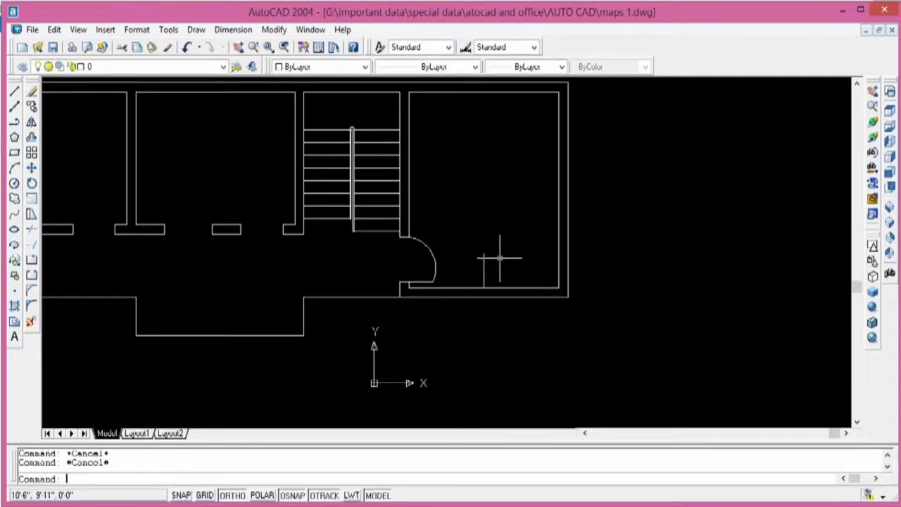
type("c")
Offset the marker line 2' to the right and 2' to the left
key("Return")
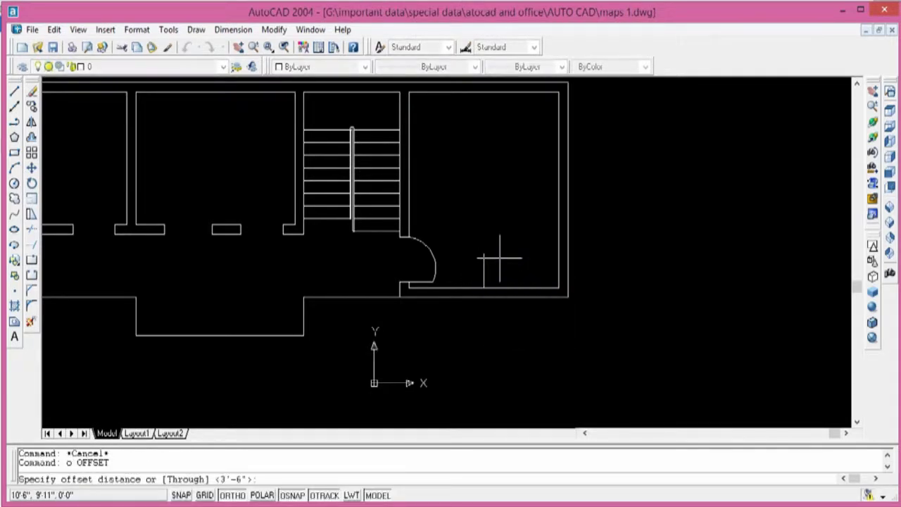
type("2'")
key("Return")
left_click(485, 264)
left_click(519, 261)
left_click(484, 269)
left_click(471, 276)
key("Escape")
key("Escape")
Trim the wall between the two offset lines and delete the leftover middle line
type("x")
key("Return")
key("Return")
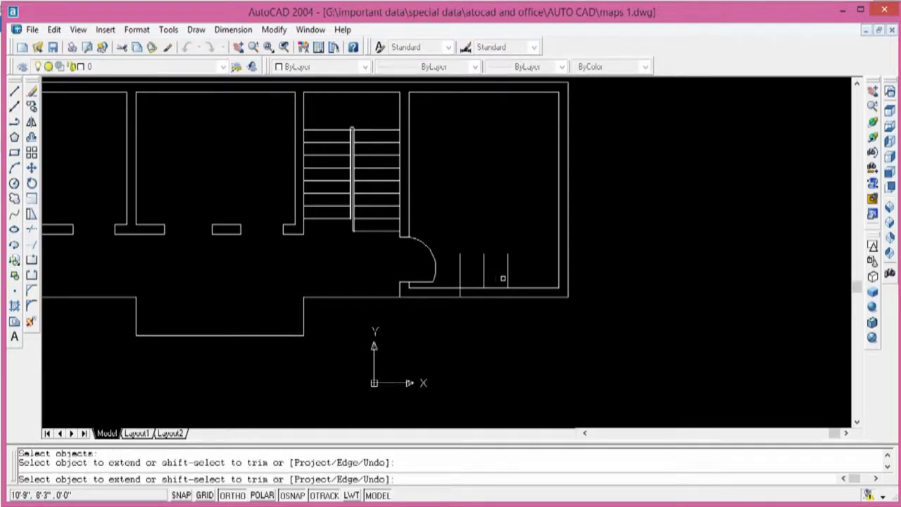
key("Escape")
key("Escape")
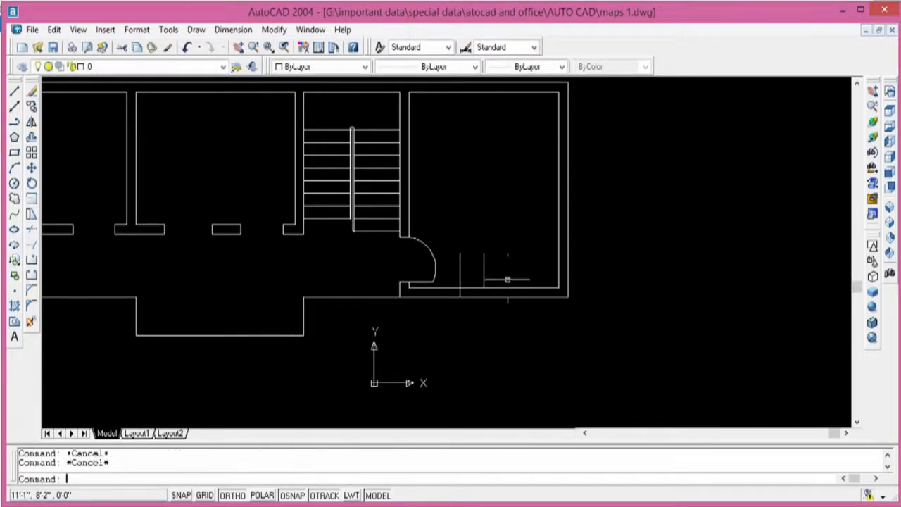
type("tr")
key("Return")
key("Return")
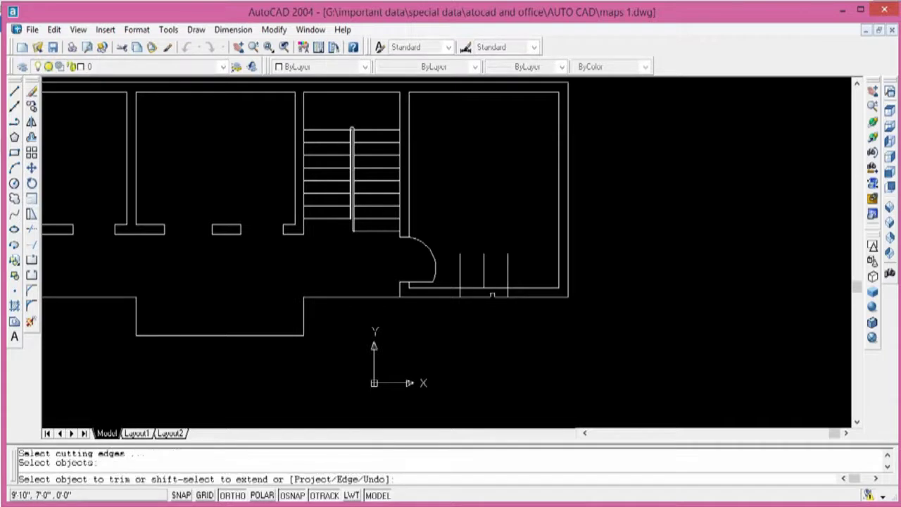
left_click(492, 295)
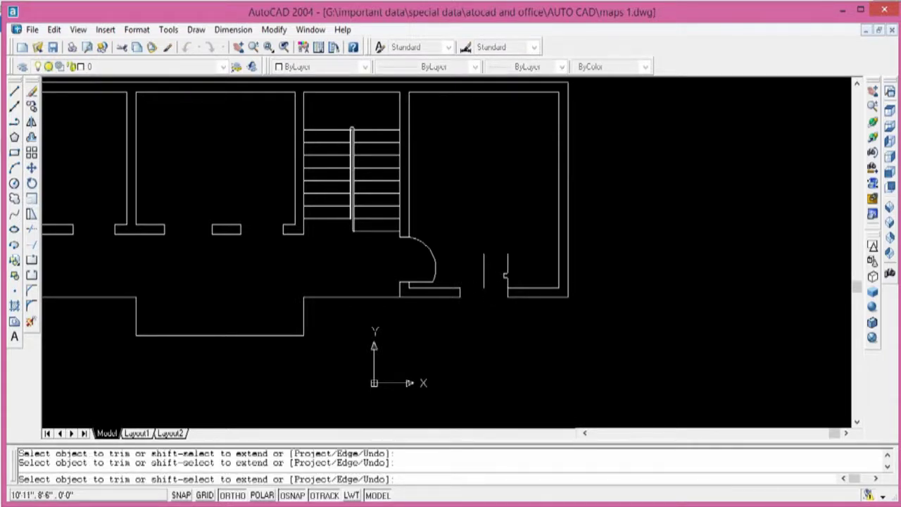
key("Escape")
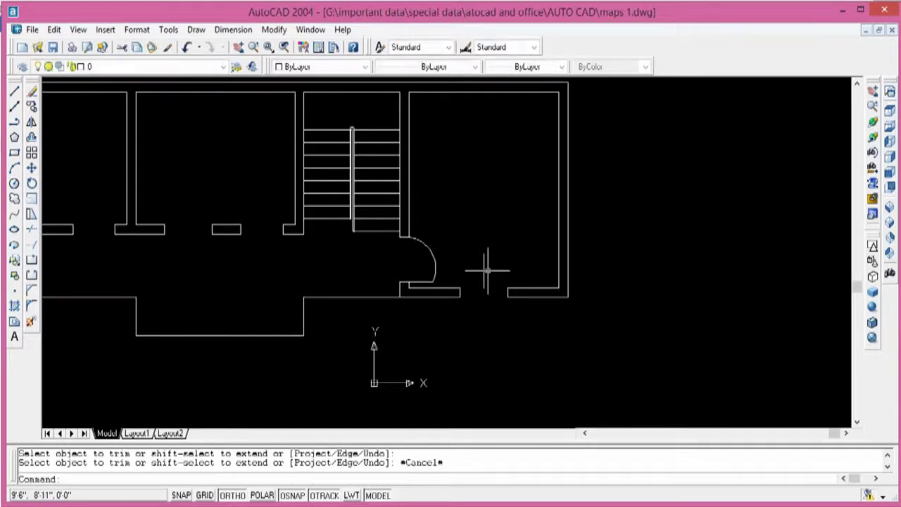
left_click(484, 270)
key("Delete")
Draw a short vertical line on the left-hand room's bottom wall
middle_click_drag(279, 295, 504, 264)
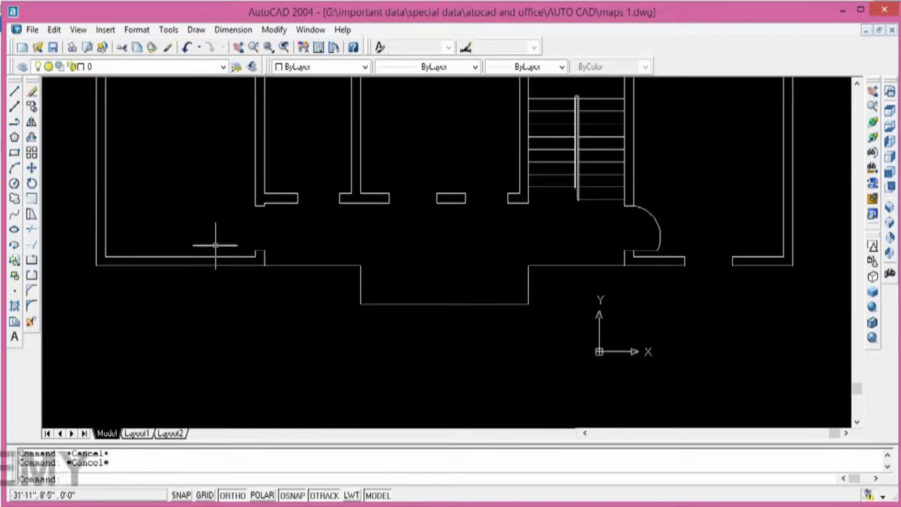
type("l")
key("Return")
left_click(181, 255)
left_click(180, 247)
left_click(181, 224)
right_click(181, 227)
left_click(201, 248)
Offset the short line 3' to the right
type("c")
key("Return")
type("3'")
key("Return")
left_click(180, 231)
left_click(212, 237)
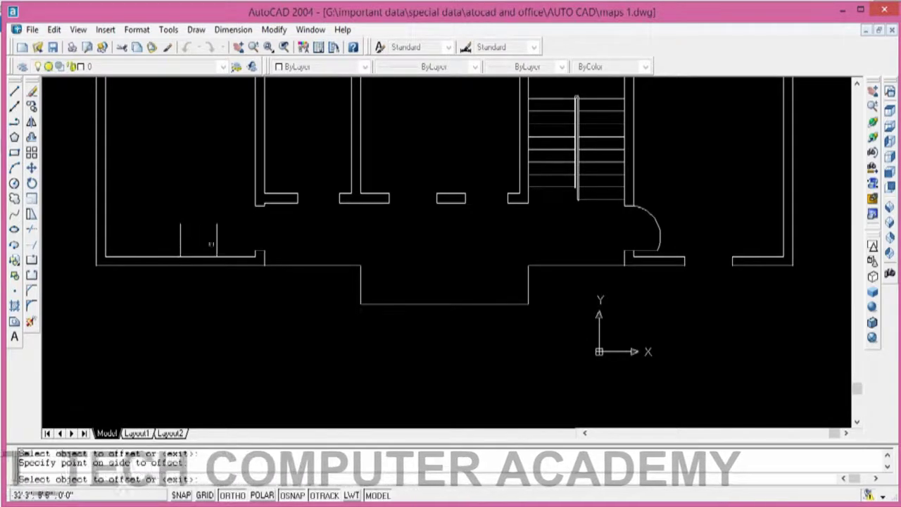
key("Escape")
key("Escape")
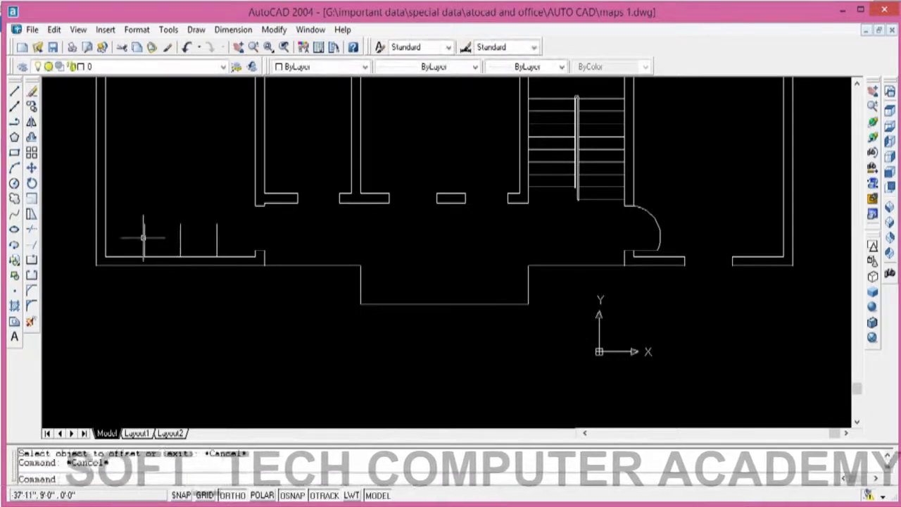
Extend both opening lines down to the wall
type("ex")
key("Return")
key("Return")
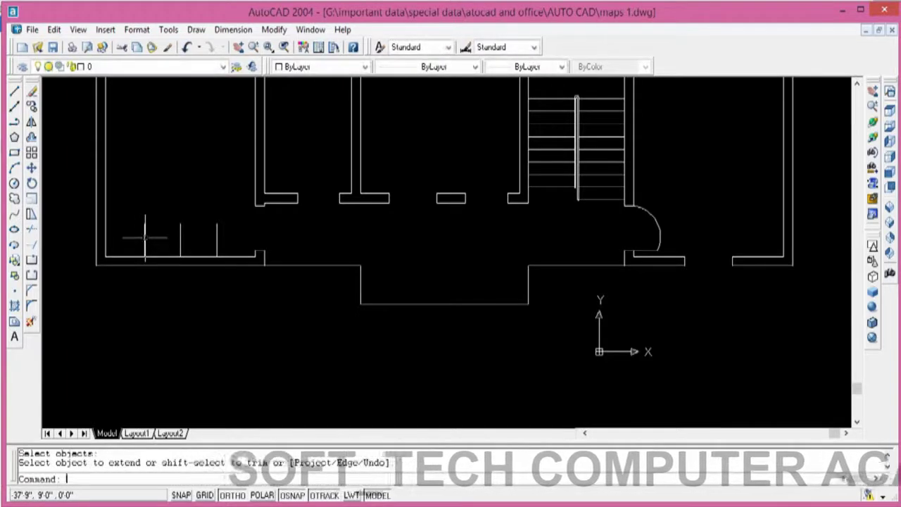
left_click(145, 238)
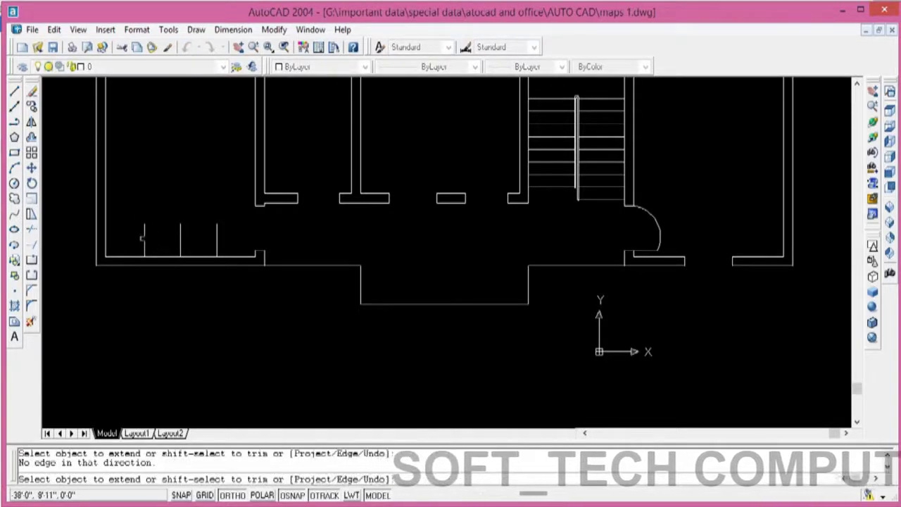
key("Escape")
key("Escape")
type("ex")
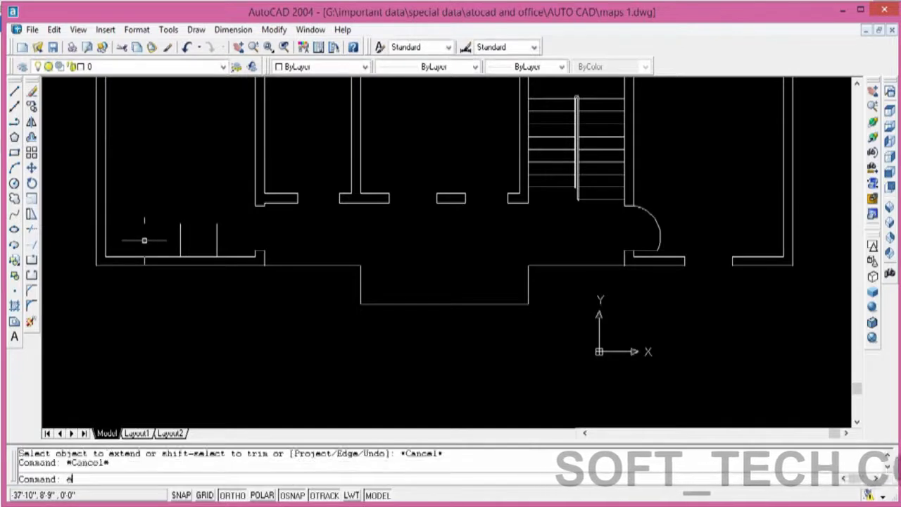
key("Return")
key("Return")
left_click(144, 242)
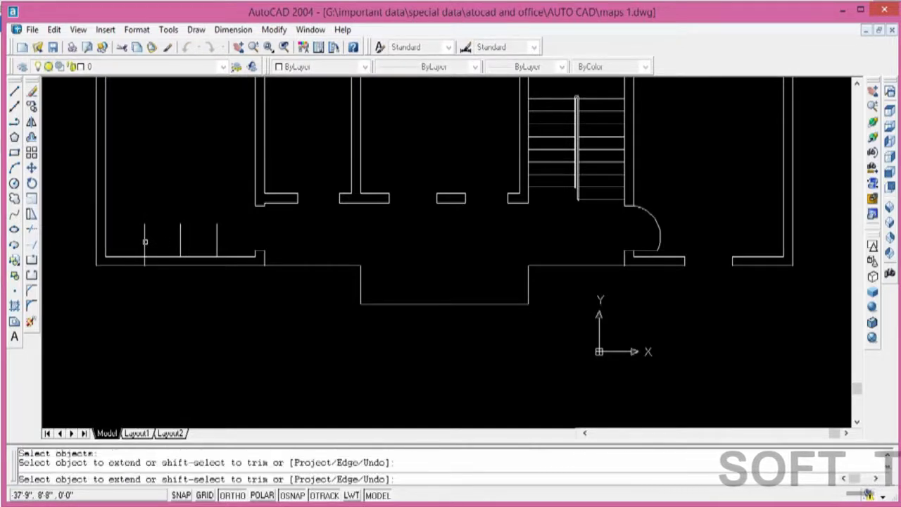
left_click(217, 248)
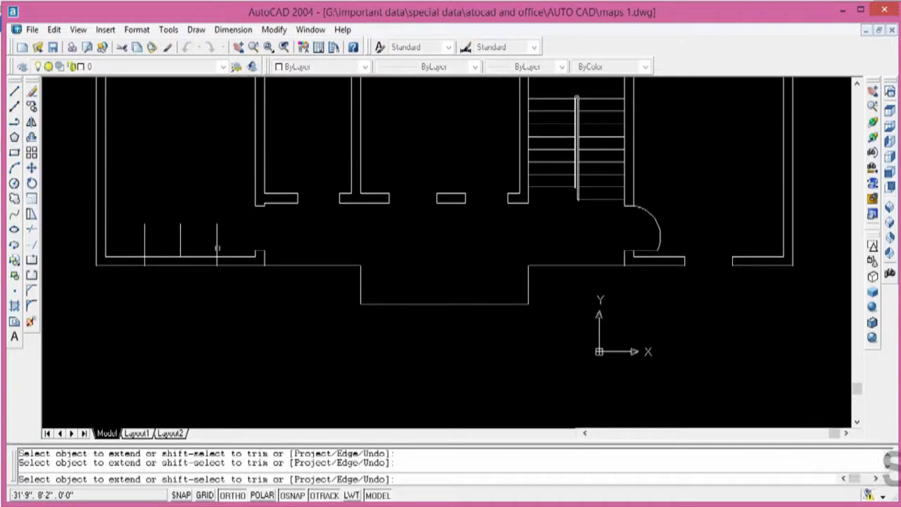
key("Escape")
key("Escape")
key("Escape")
Trim the wall between the lines and delete the leftover short line
key("Return")
key("Return")
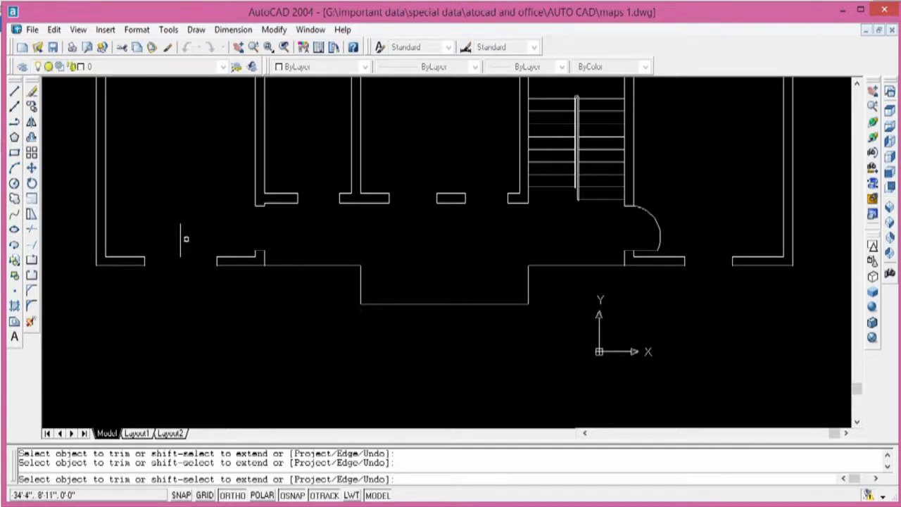
key("Escape")
left_click(171, 237)
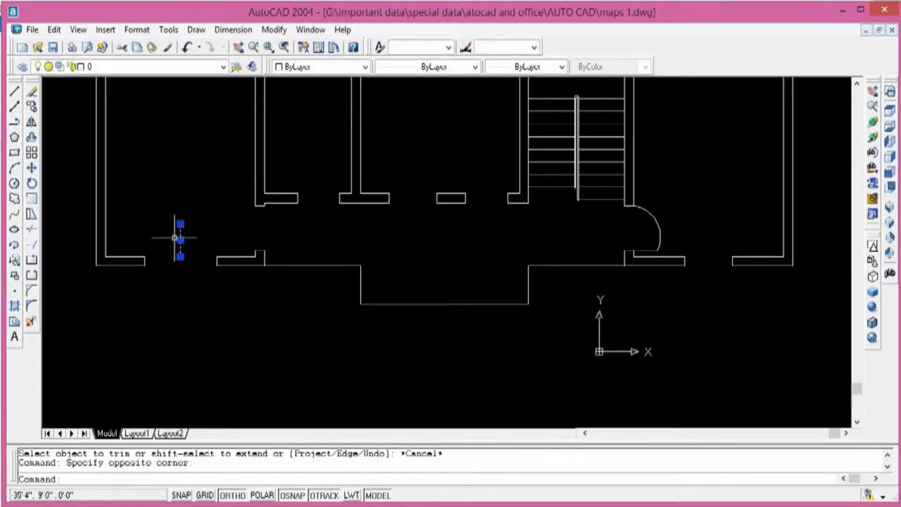
key("Delete")
middle_click_drag(612, 256, 267, 246)
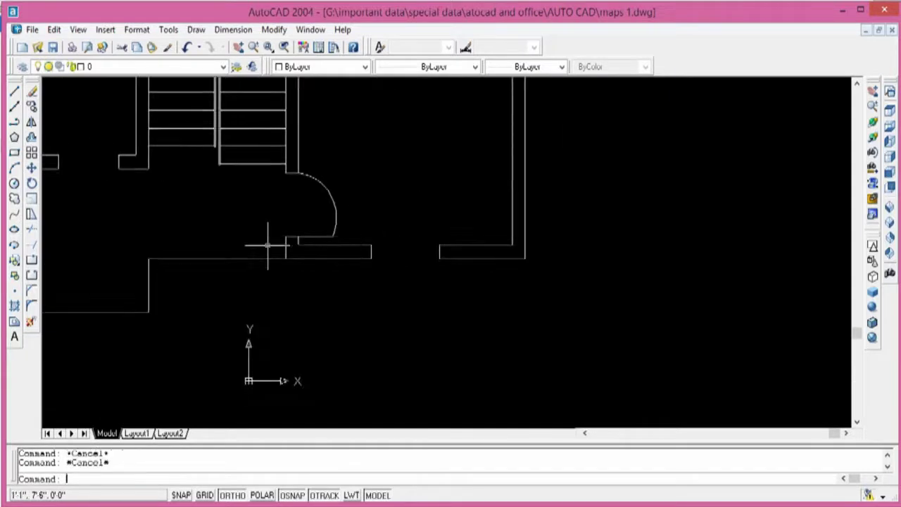
type("c")
Offset both end lines of the opening beside the door arc 1' outward into the wall
key("Return")
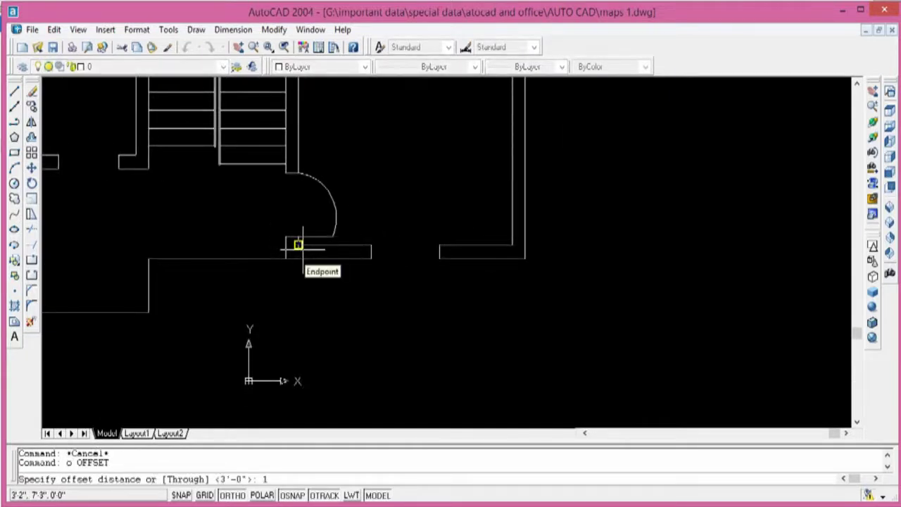
key("Return")
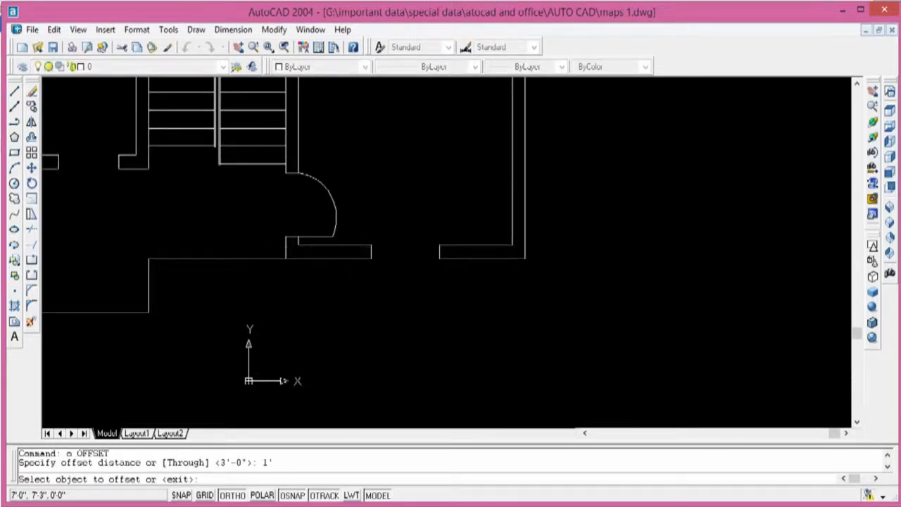
left_click(371, 252)
left_click(327, 249)
left_click(434, 250)
left_click(479, 254)
key("Escape")
Trim the wall ends past the new lines and delete the two old end lines
key("Return")
key("Return")
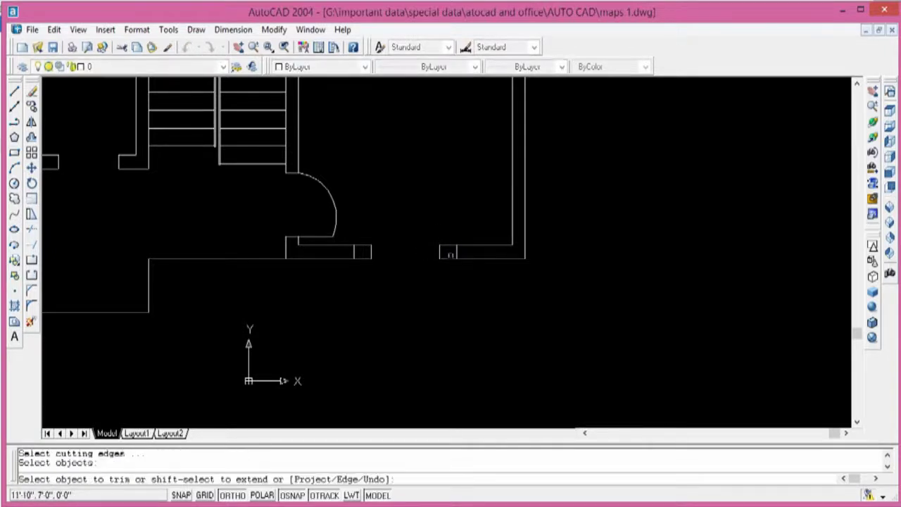
left_click(454, 256)
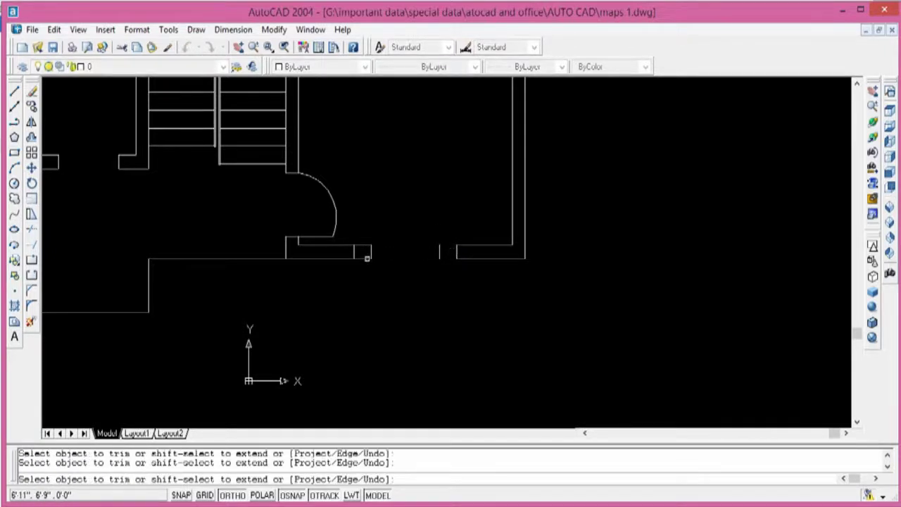
key("Escape")
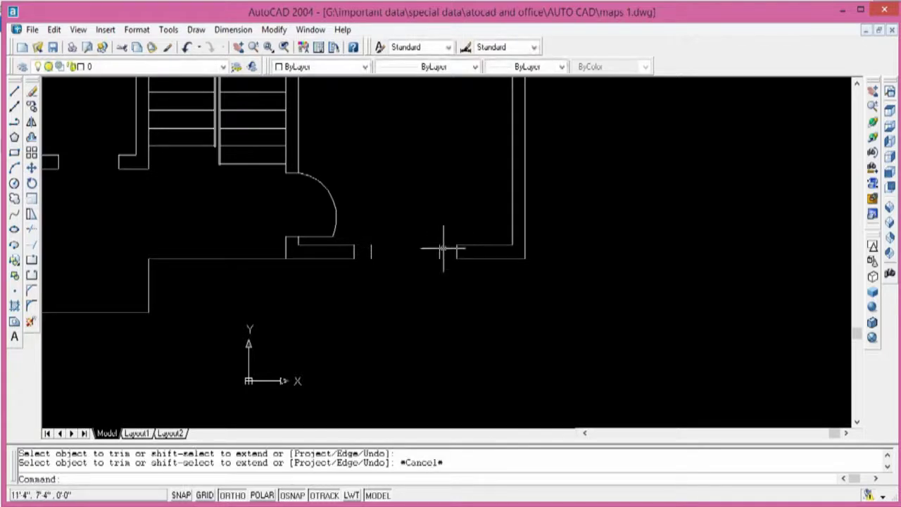
left_click(369, 262)
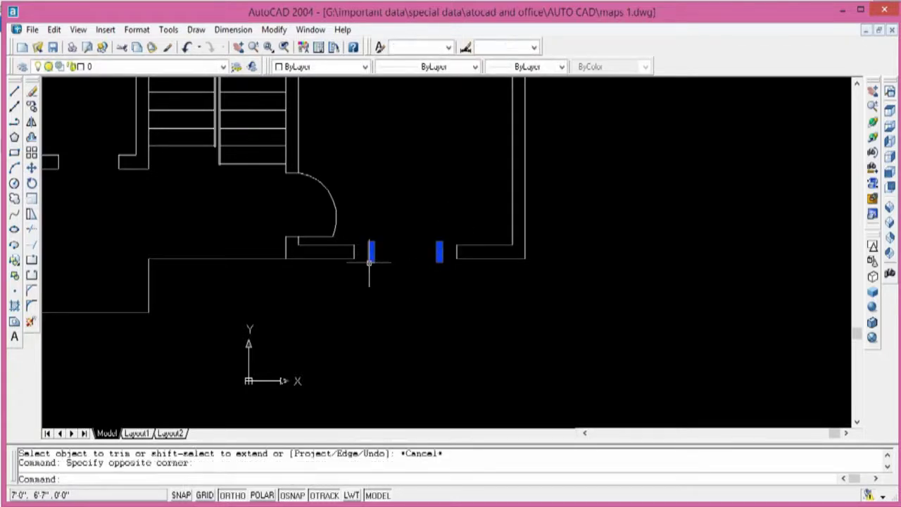
key("Delete")
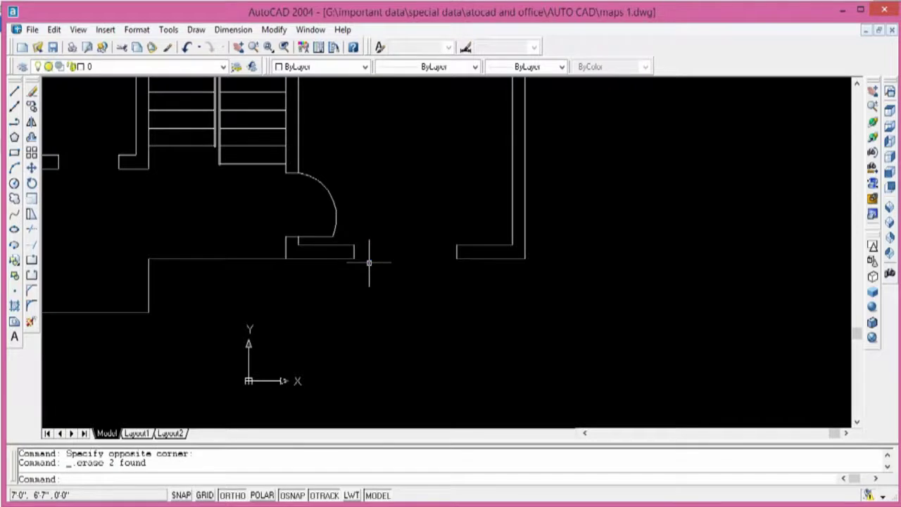
key("Escape")
key("Escape")
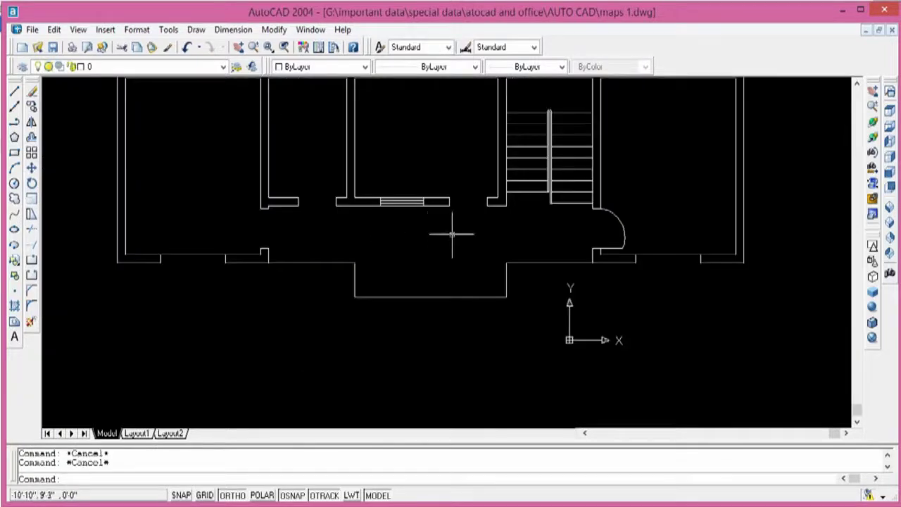
Offset the right-hand room's bottom wall line by 3 to form the window lines
middle_click_drag(452, 234, 402, 221)
scroll(545, 288, "up", 2)
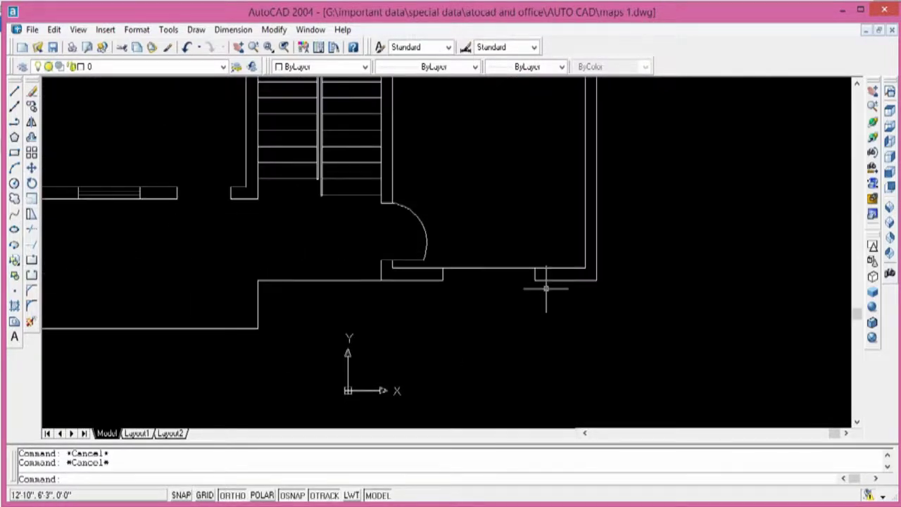
type("c")
key("Return")
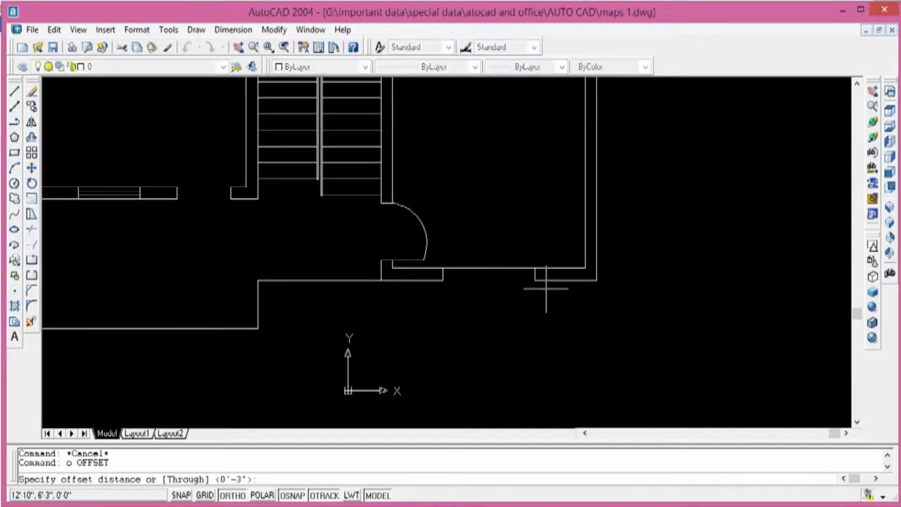
type("3")
key("Return")
left_click(517, 269)
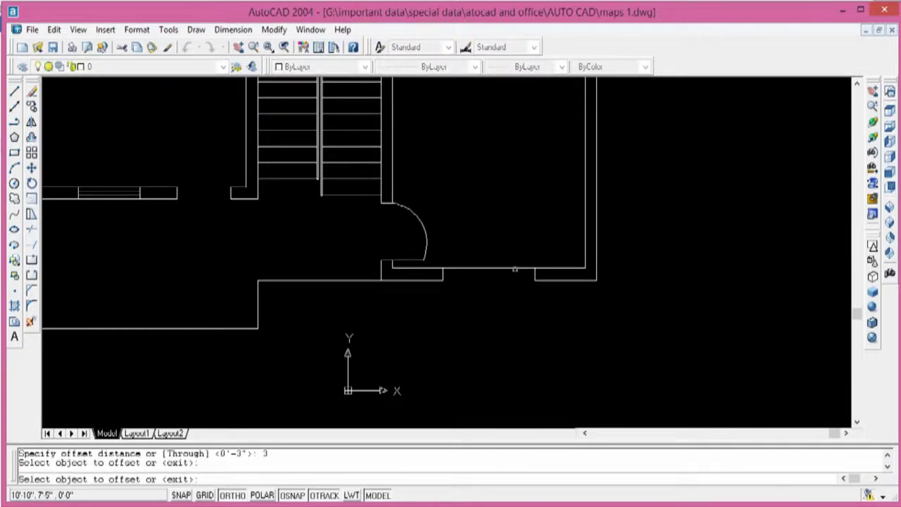
left_click(502, 278)
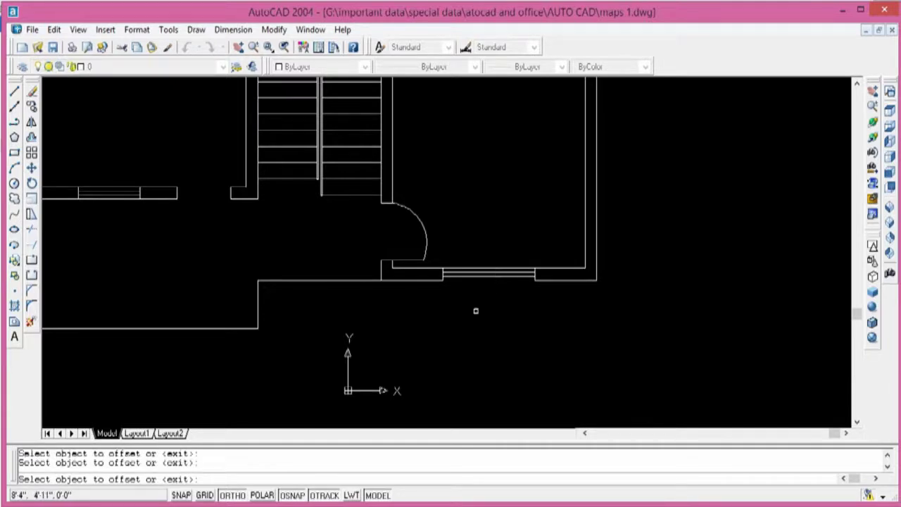
Pan and zoom to bring the left end of the floor plan into view
middle_click_drag(469, 314, 602, 260)
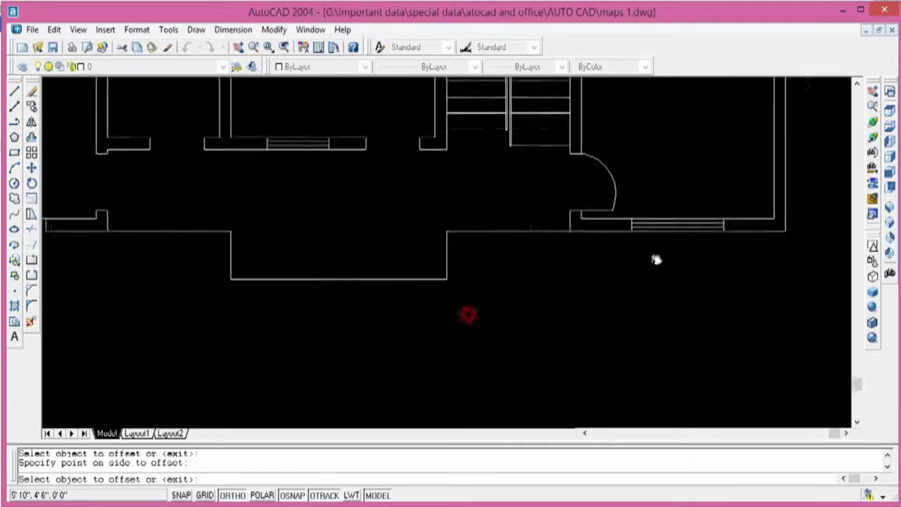
middle_click_drag(152, 268, 442, 318)
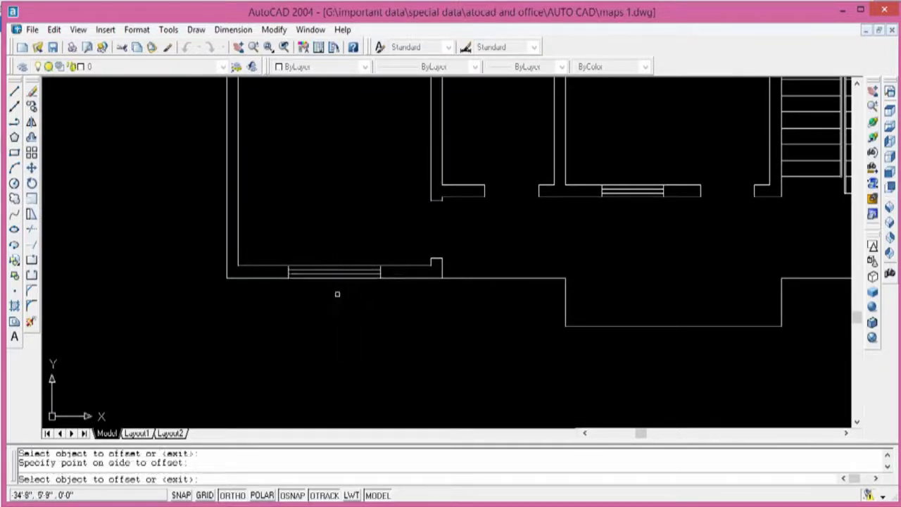
scroll(338, 294, "down", 2)
scroll(337, 293, "down", 2)
middle_click_drag(479, 295, 300, 287)
scroll(333, 291, "up", 4)
key("Escape")
key("Escape")
type("l")
key("Return")
Draw a 2-unit door leaf line from the left room's wall corner
middle_click_drag(99, 305, 300, 296)
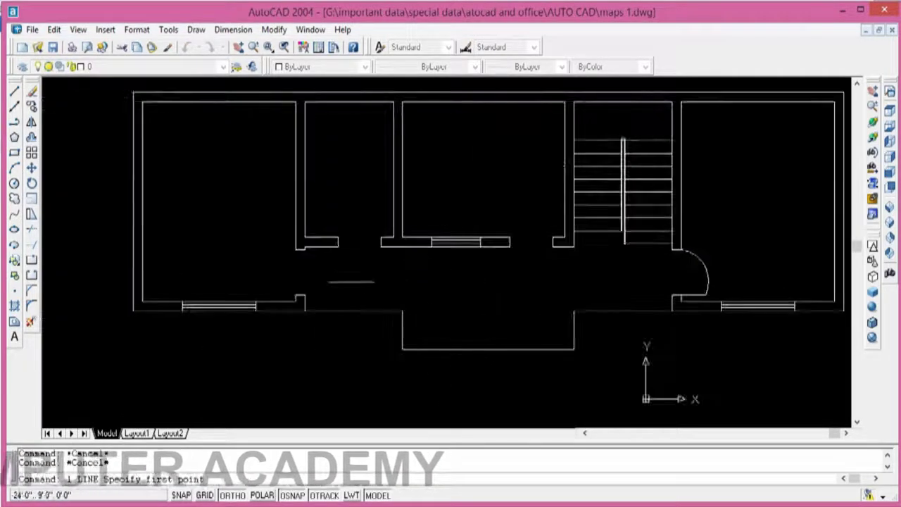
left_click(298, 296)
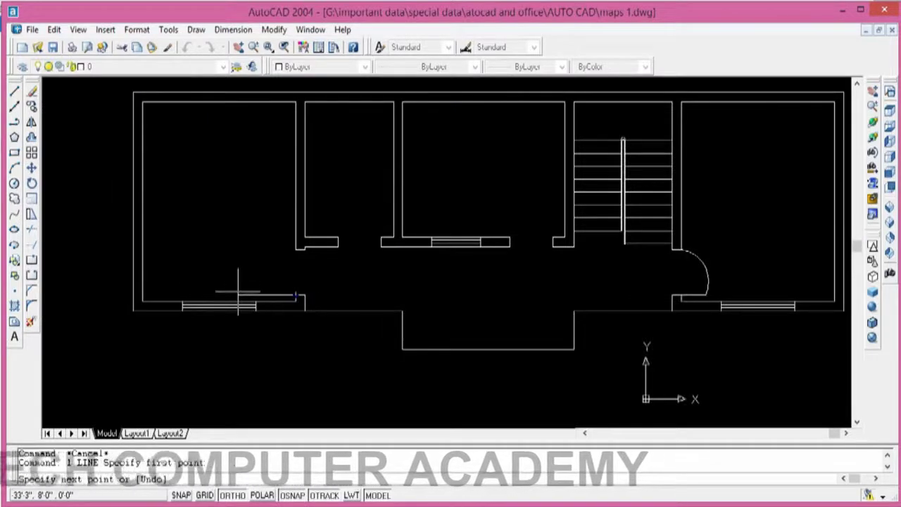
type("2")
key("Return")
key("Escape")
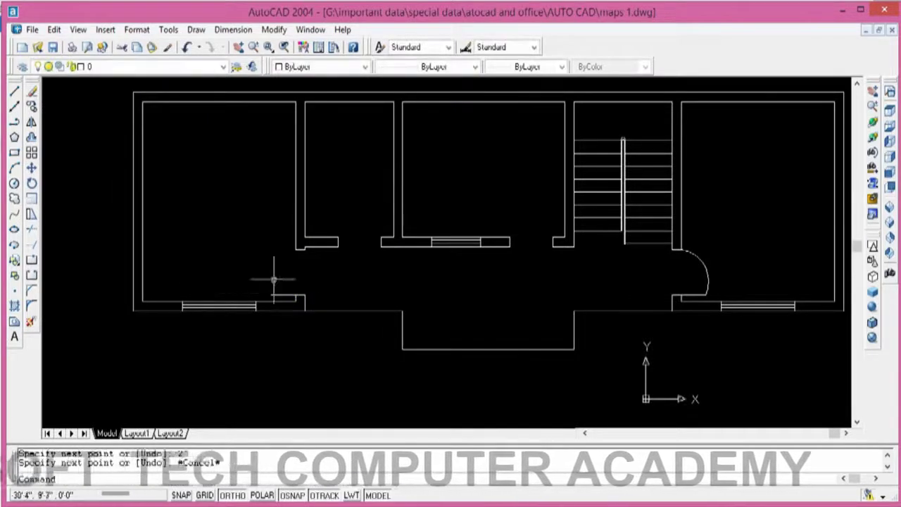
key("Escape")
key("Escape")
Draw a 3-point door-swing arc at the left room's doorway, ending at the wall corner
type("a")
key("Return")
scroll(274, 282, "up", 2)
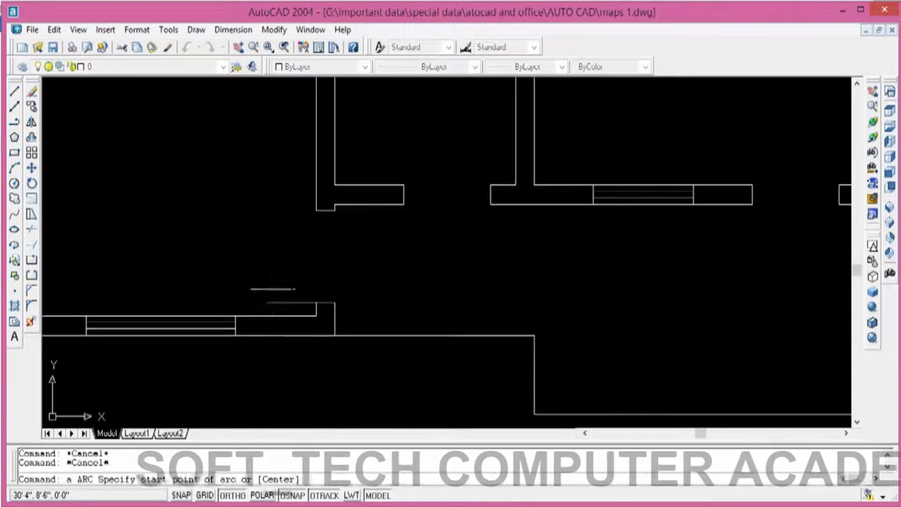
left_click(265, 303)
left_click(295, 238)
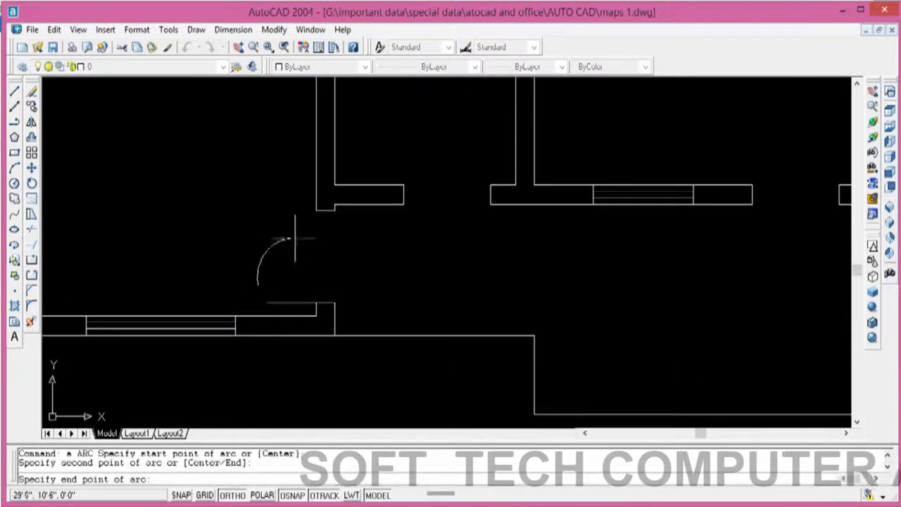
left_click(317, 207)
scroll(292, 221, "down", 2)
scroll(164, 222, "down", 1)
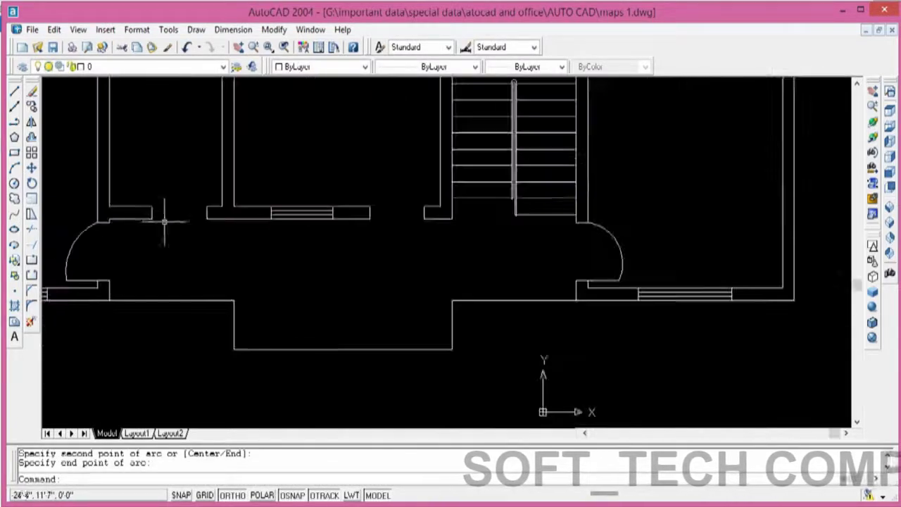
scroll(287, 217, "down", 1)
scroll(412, 197, "down", 2)
right_click(412, 202)
key("Escape")
key("Escape")
Remove a stray vertical line drawn at the corridor's upper wall corner
type("l")
key("Return")
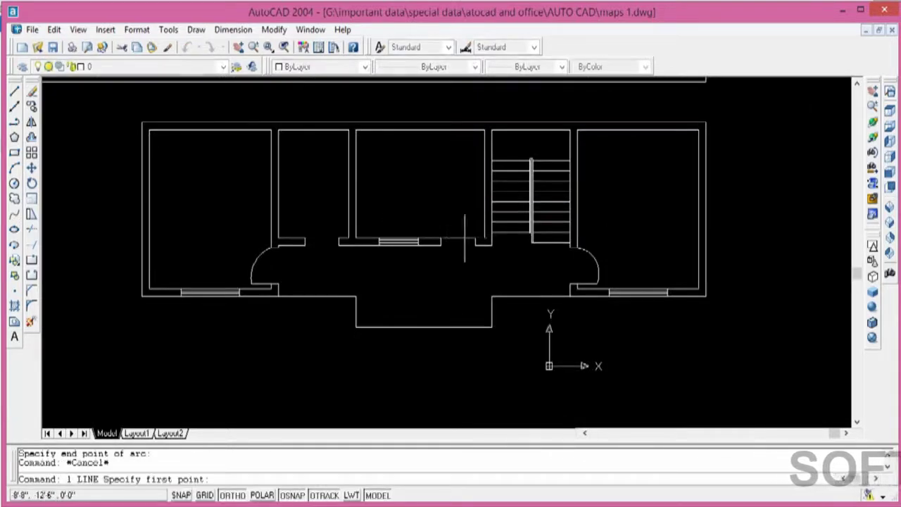
left_click(474, 240)
right_click(475, 196)
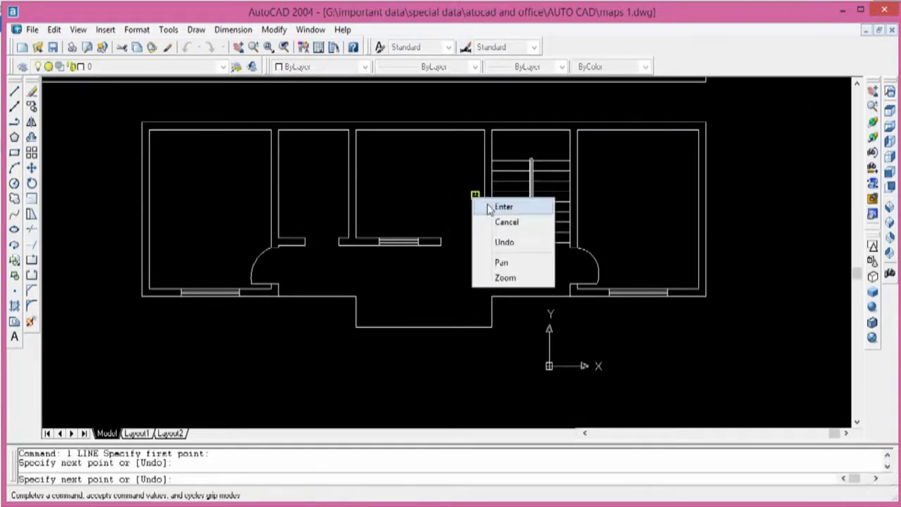
key("Escape")
key("Escape")
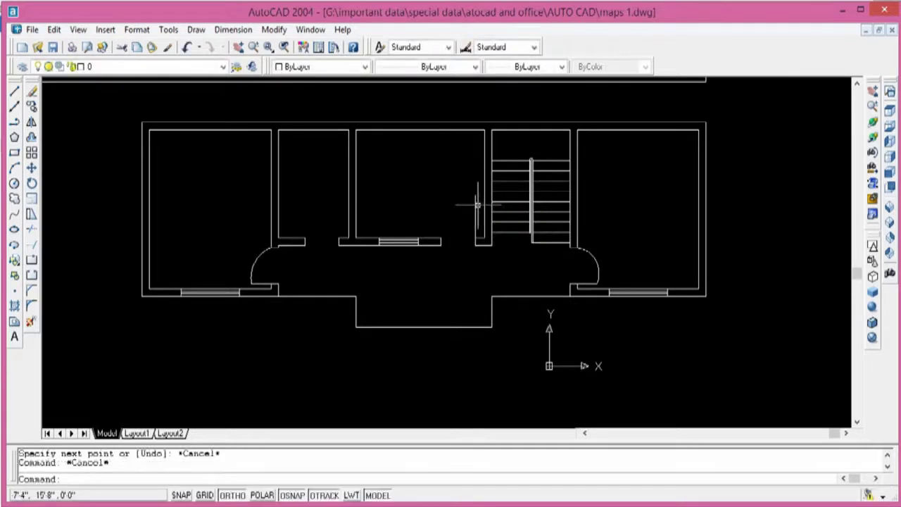
key("Delete")
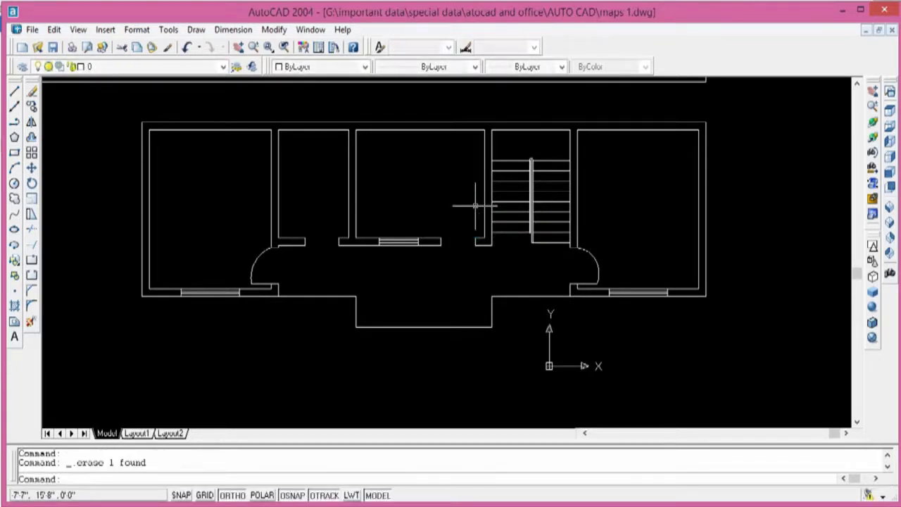
type("l")
key("Return")
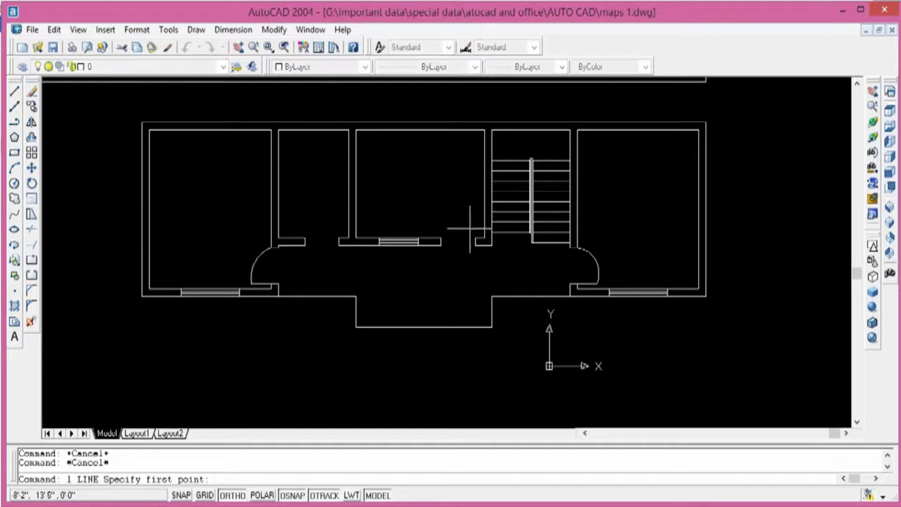
left_click(474, 236)
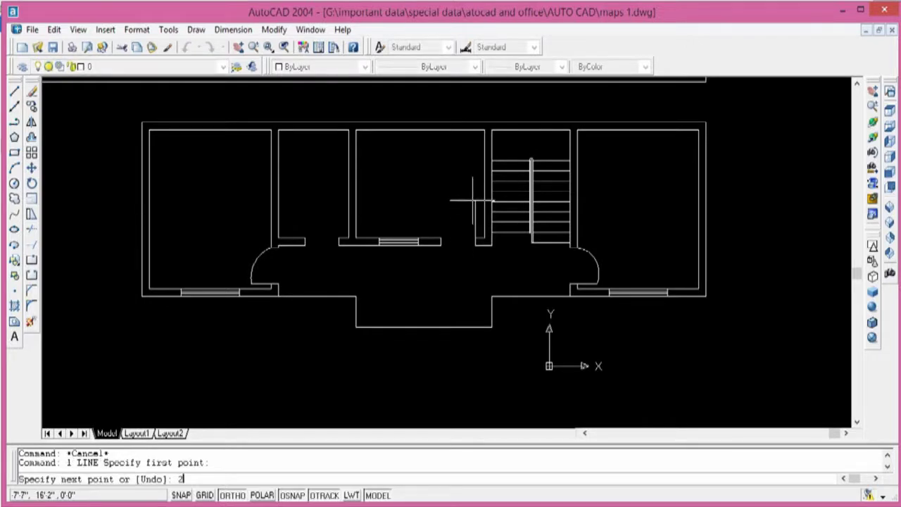
key("Escape")
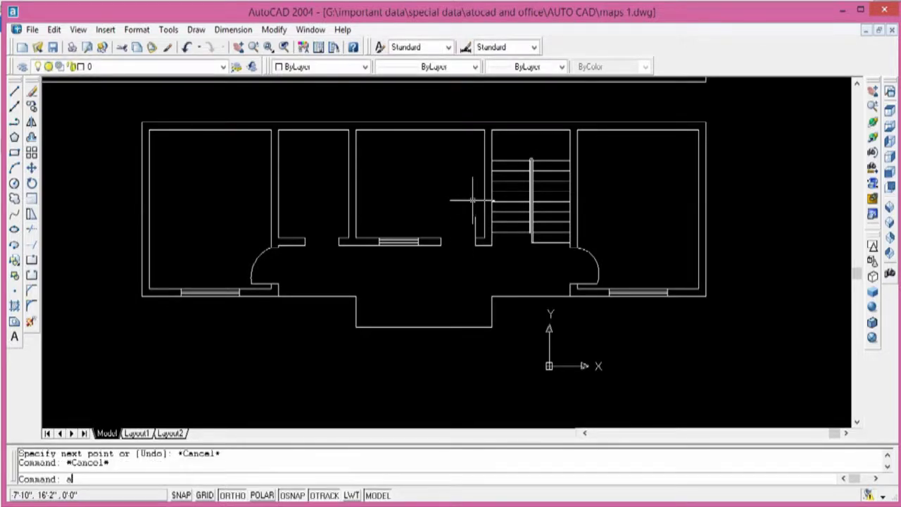
Draw a door-swing arc at the first corridor doorway and delete a misdrawn arc
key("Return")
left_click(475, 216)
left_click(451, 211)
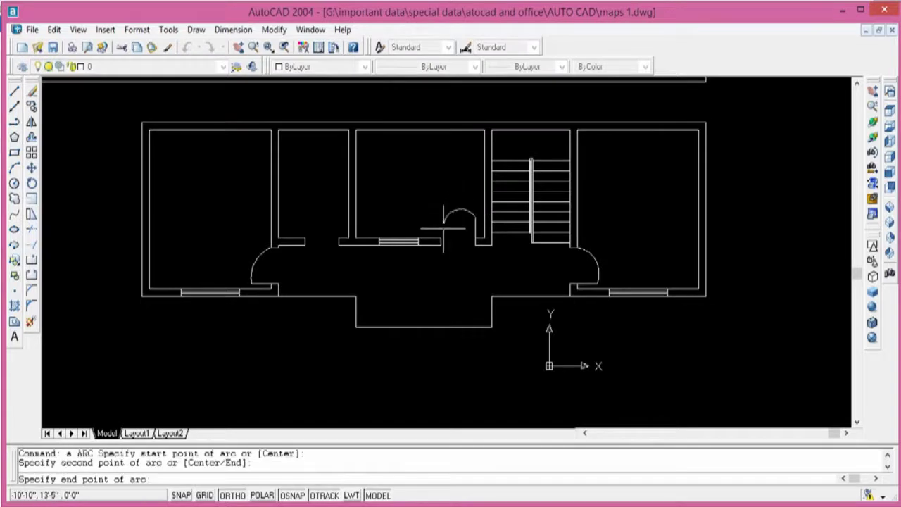
left_click(440, 237)
scroll(322, 235, "up", 1)
scroll(317, 229, "up", 1)
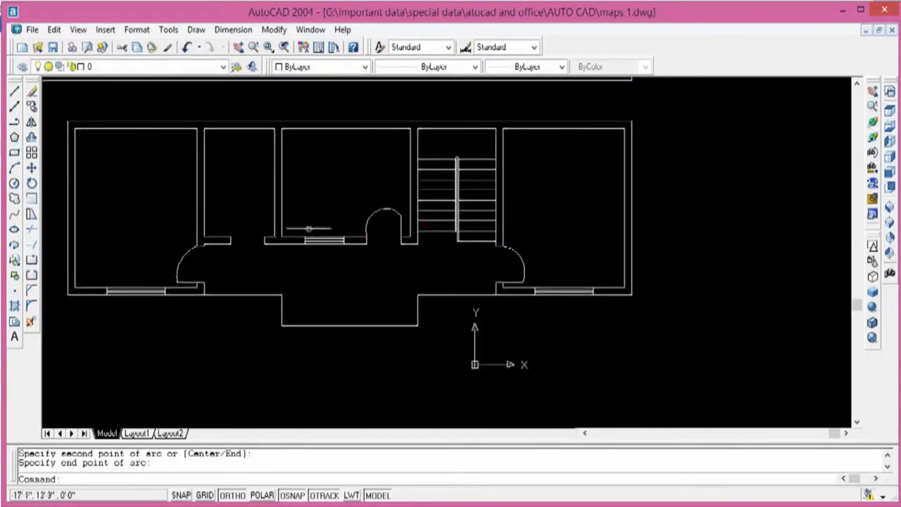
scroll(368, 218, "up", 1)
left_click(362, 216)
key("Delete")
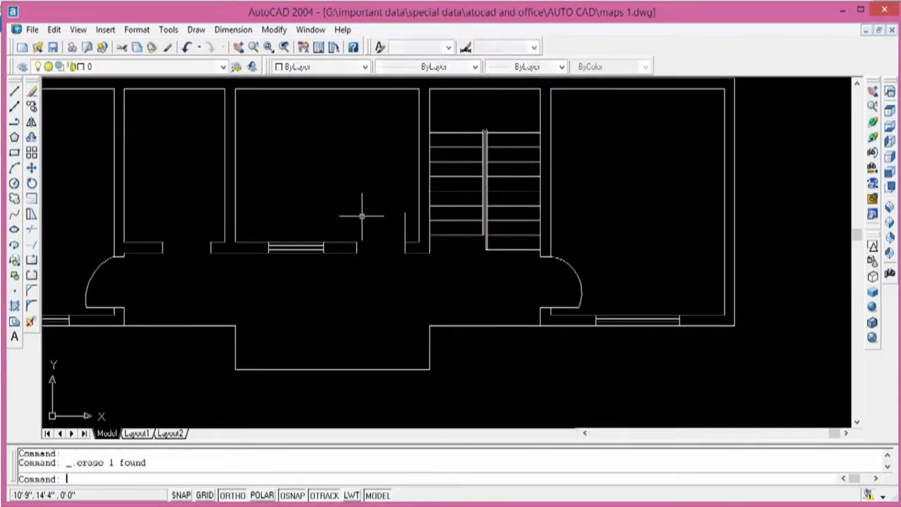
type("a")
Draw the second corridor door-swing arc from the door leaf's end to the wall end
key("Return")
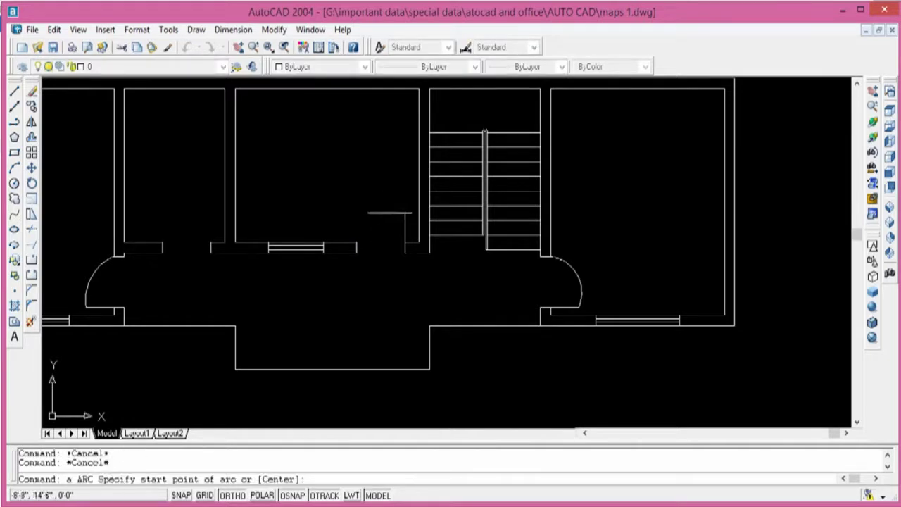
left_click(404, 212)
left_click(388, 214)
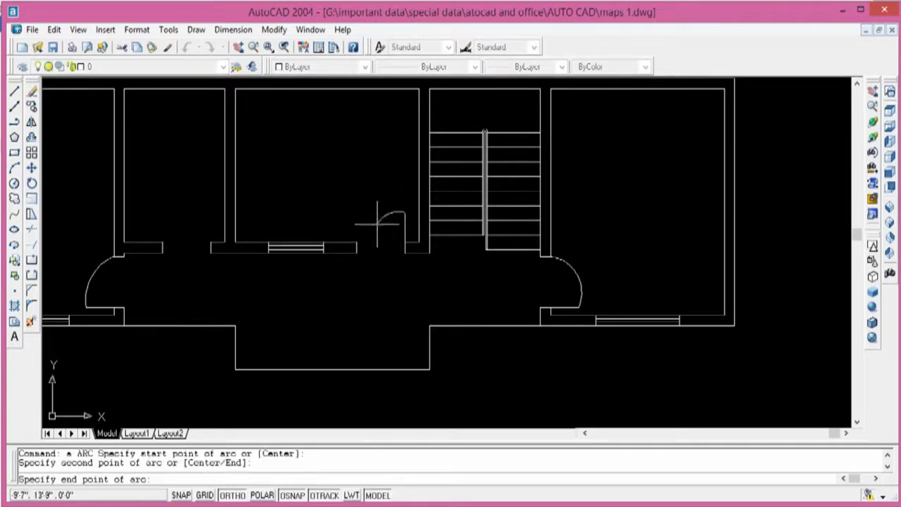
left_click(356, 243)
middle_click_drag(356, 243, 329, 231)
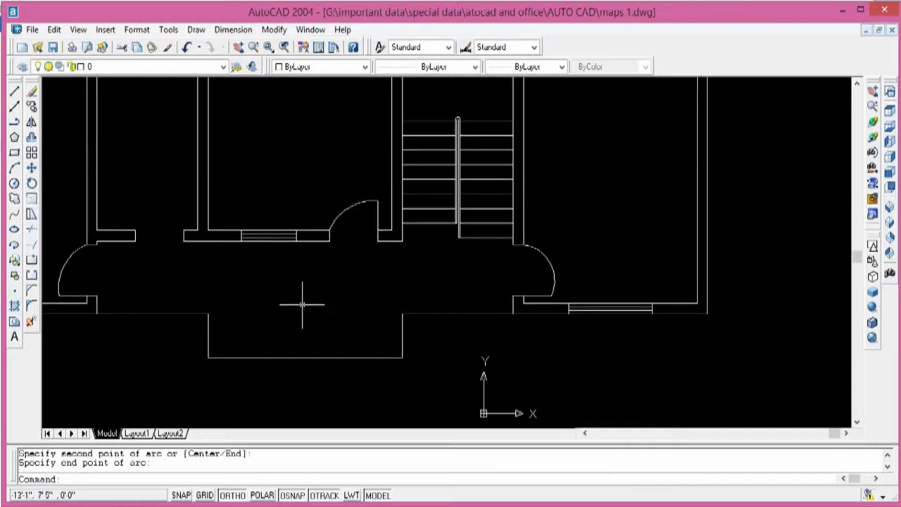
scroll(302, 305, "down", 1)
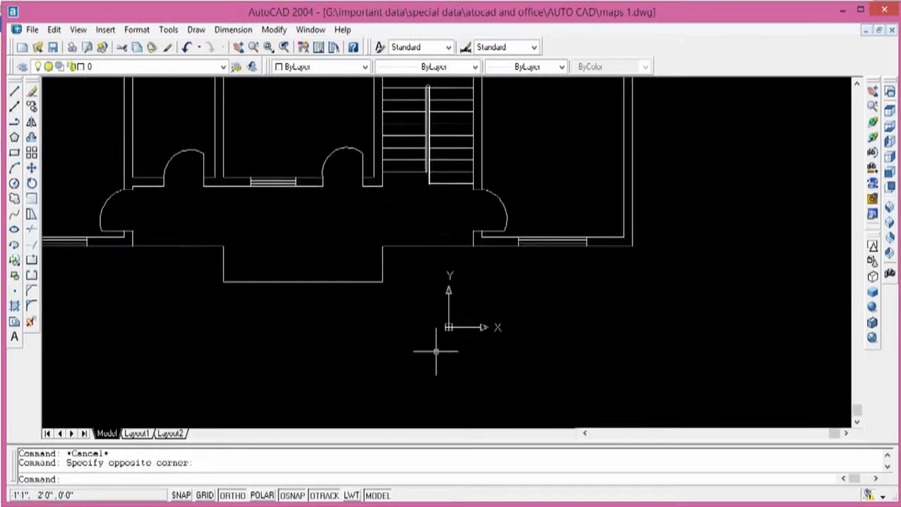
type("c")
key("Return")
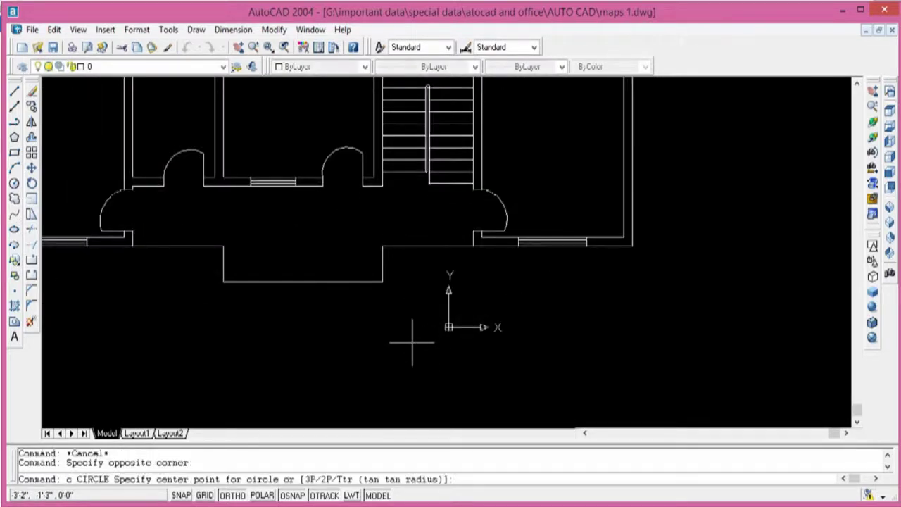
Draw a circle of diameter 12 just below the floor plan
left_click(389, 318)
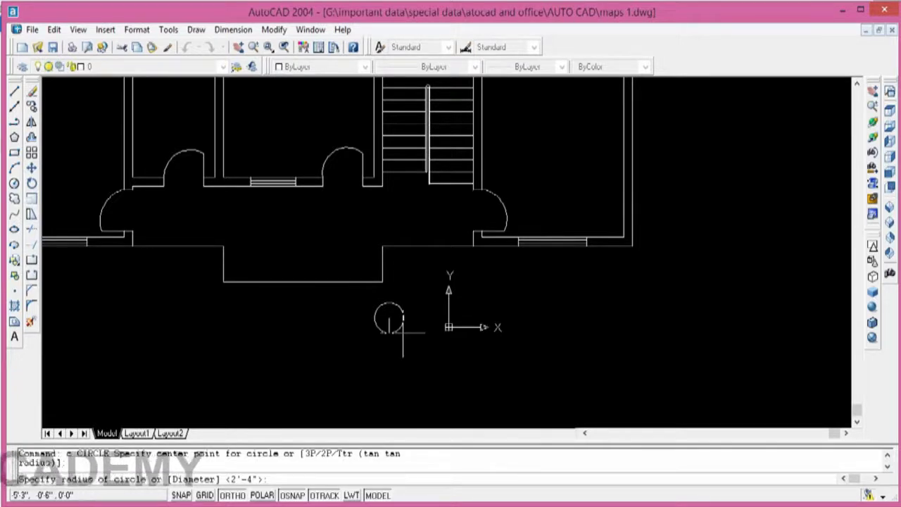
type("d")
key("Return")
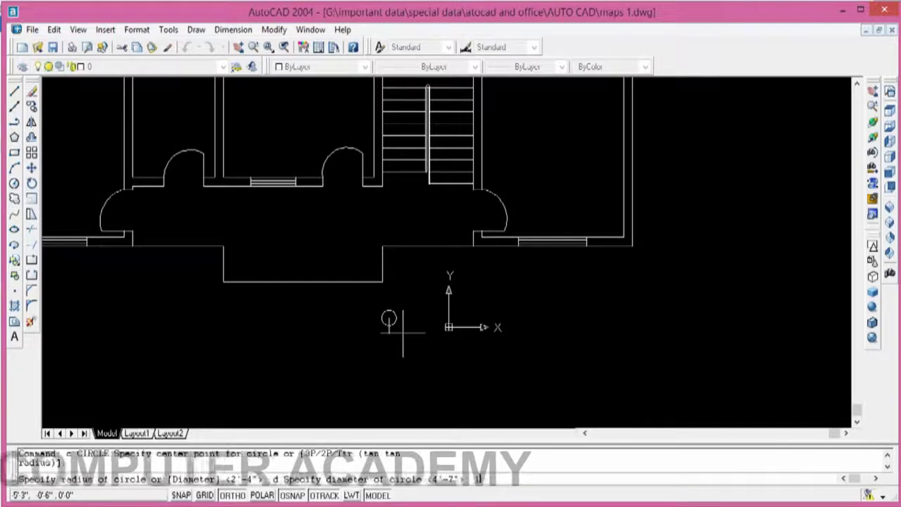
type("12")
key("Return")
scroll(387, 316, "up", 2)
scroll(383, 317, "down", 4)
scroll(402, 316, "up", 1)
scroll(429, 308, "up", 4)
scroll(436, 308, "down", 3)
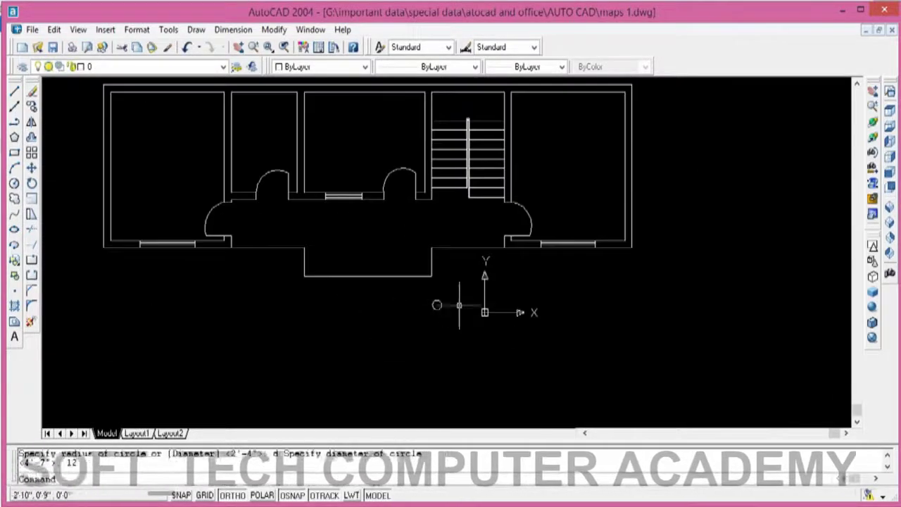
Move the circle by its centre onto the corner where the front wall meets the bay
type("m")
key("Return")
scroll(437, 305, "up", 2)
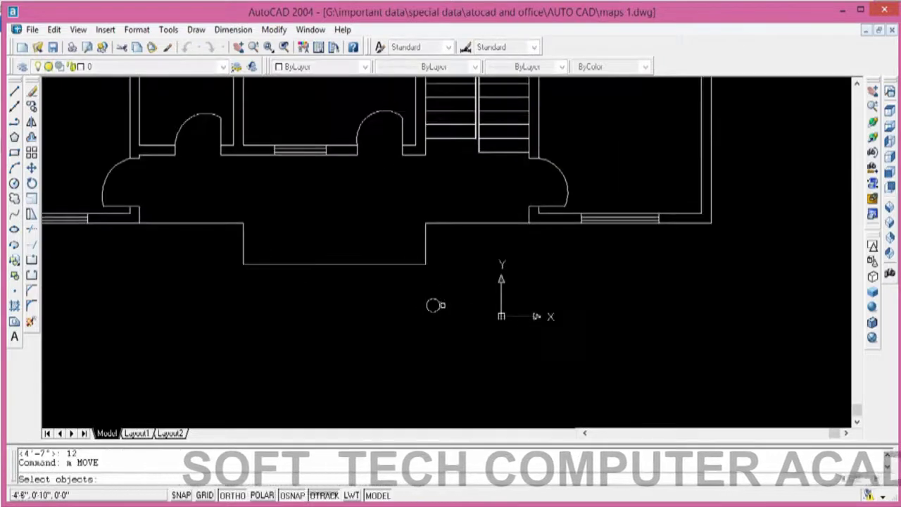
left_click(437, 305)
key("Return")
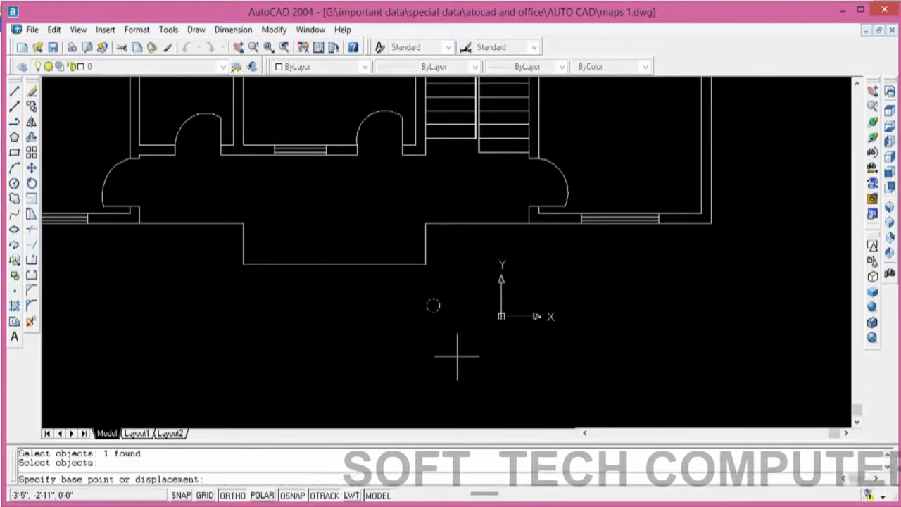
key("Return")
left_click(431, 306)
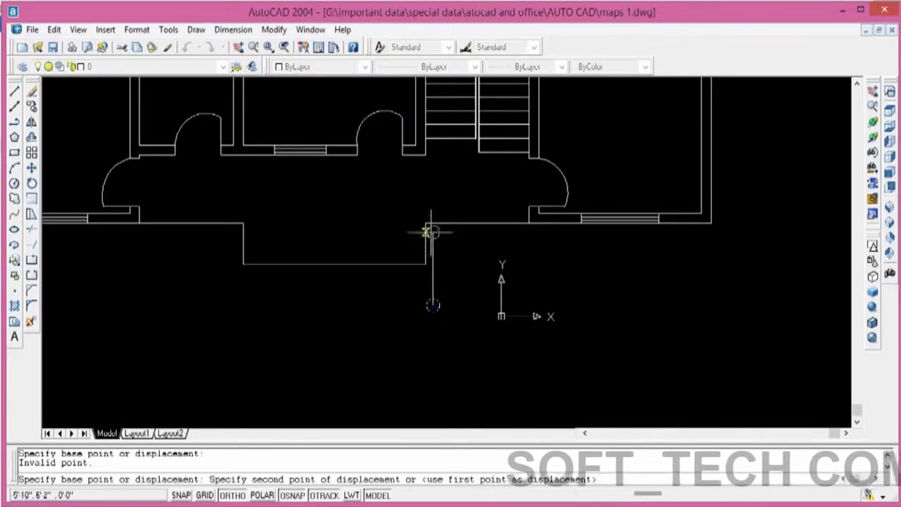
left_click(431, 223)
Pan and zoom around the floor plan to check the circle's position
scroll(364, 236, "down", 2)
scroll(358, 226, "down", 1)
scroll(465, 280, "down", 1)
scroll(465, 281, "up", 2)
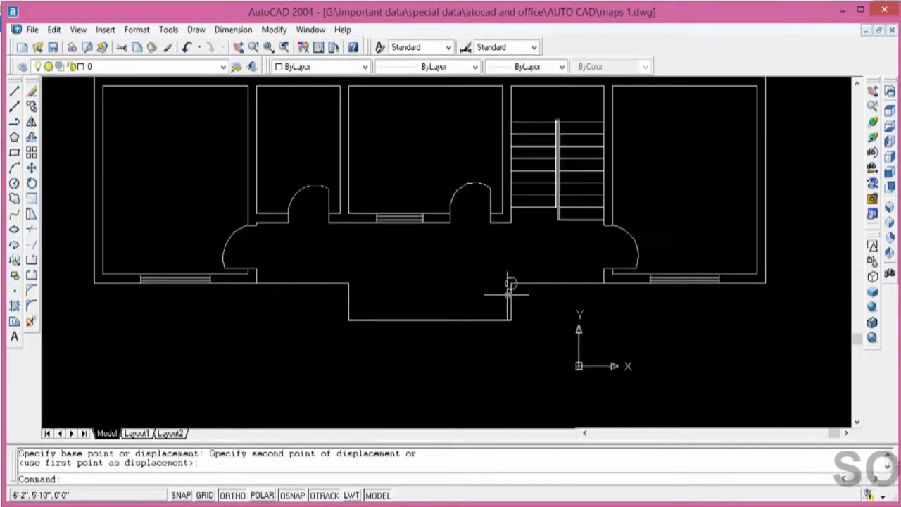
scroll(520, 291, "up", 2)
middle_click_drag(511, 289, 358, 221)
scroll(433, 257, "down", 3)
mouse_move(348, 255)
middle_mouse_down()
mouse_move(603, 298)
mouse_move(517, 300)
middle_mouse_up()
scroll(395, 290, "down", 2)
scroll(384, 286, "up", 3)
scroll(338, 261, "up", 2)
scroll(351, 272, "up", 1)
scroll(312, 257, "down", 3)
middle_click_drag(332, 258, 321, 244)
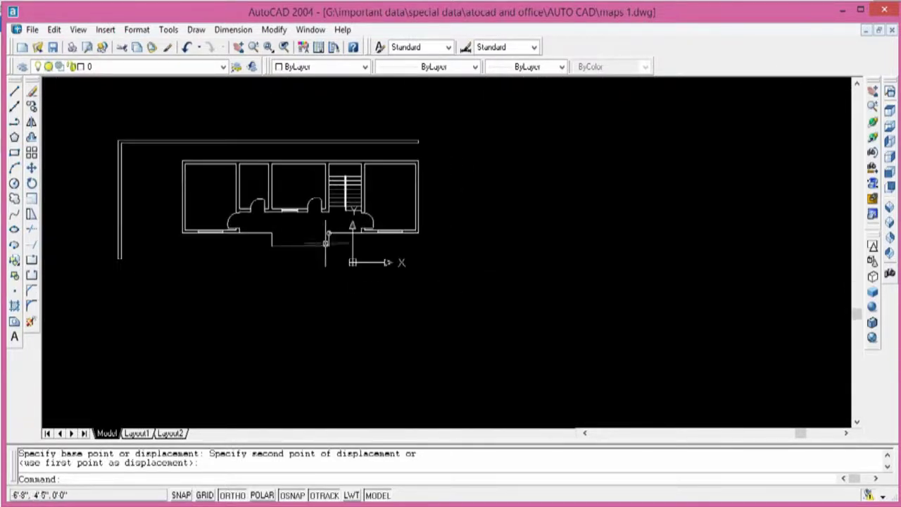
scroll(322, 245, "up", 1)
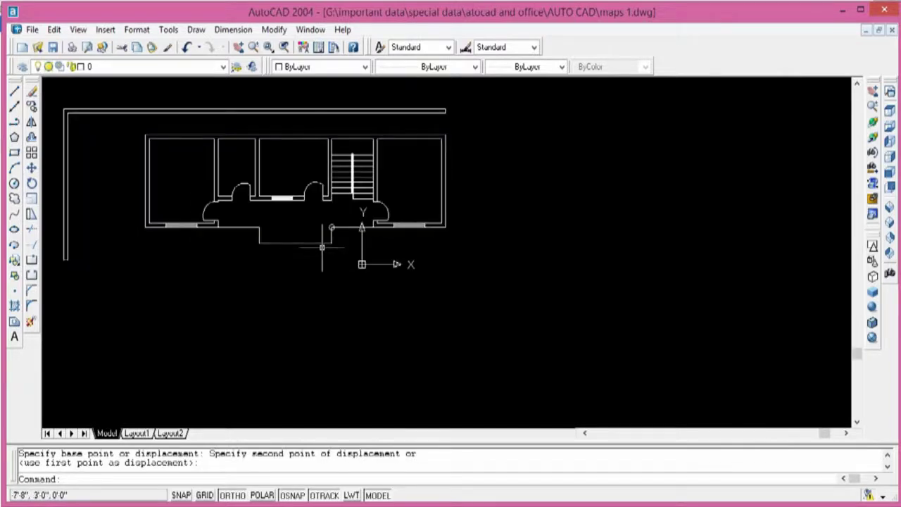
scroll(322, 247, "up", 1)
scroll(320, 226, "up", 1)
scroll(318, 208, "up", 1)
key("Escape")
key("Escape")
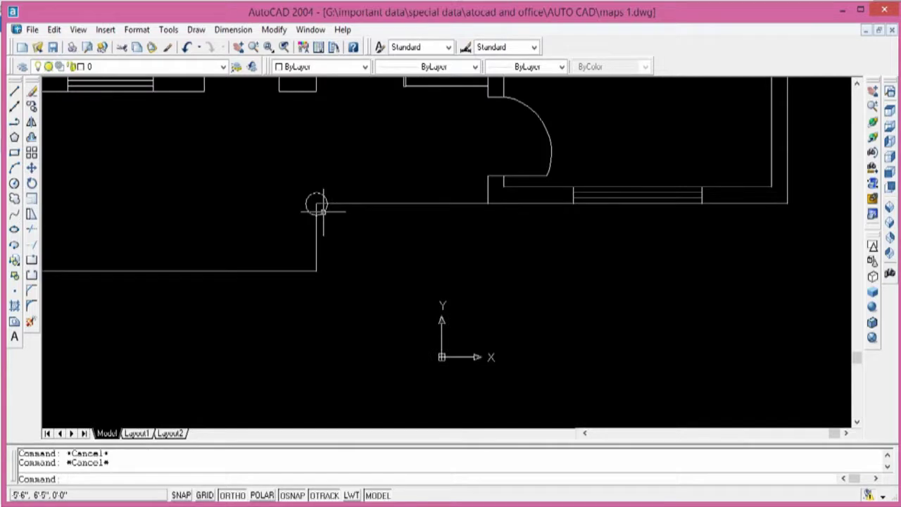
Delete the small circle at the wall corner
left_click_drag(247, 342, 331, 190)
key("Delete")
scroll(359, 301, "up", 1)
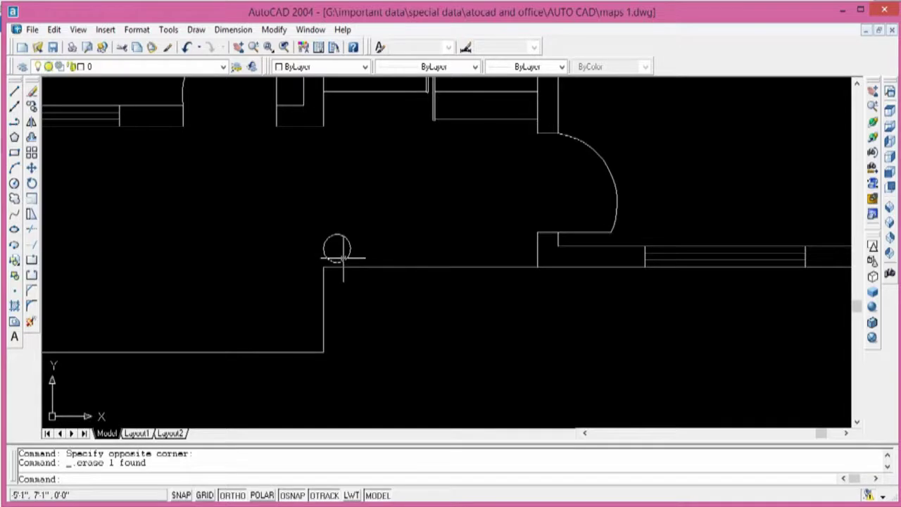
left_click(349, 257)
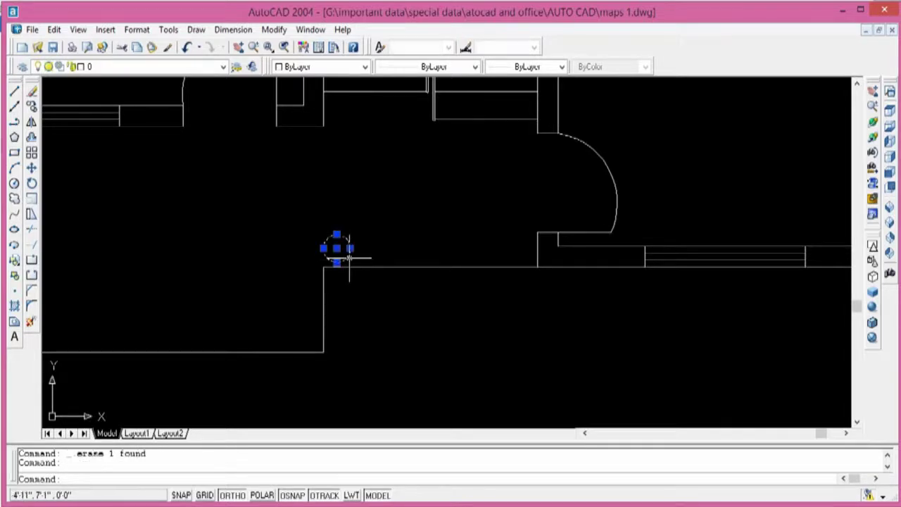
key("Delete")
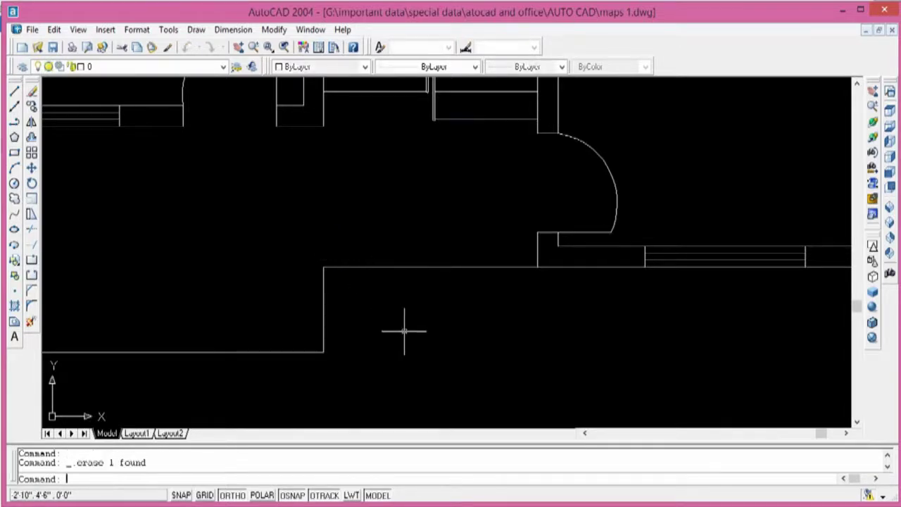
middle_click_drag(395, 322, 374, 253)
key("Escape")
key("Escape")
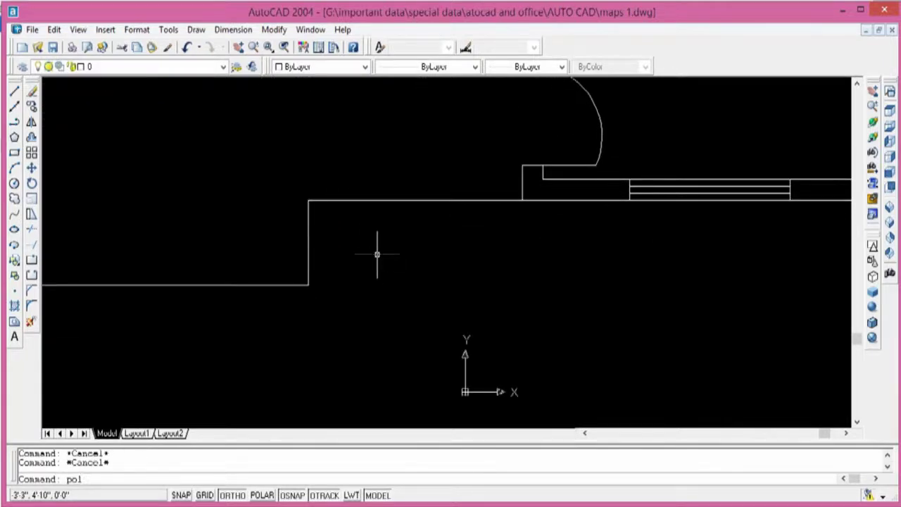
Draw a 12-sided polygon, inscribed with radius 6, just below the front wall
key("Return")
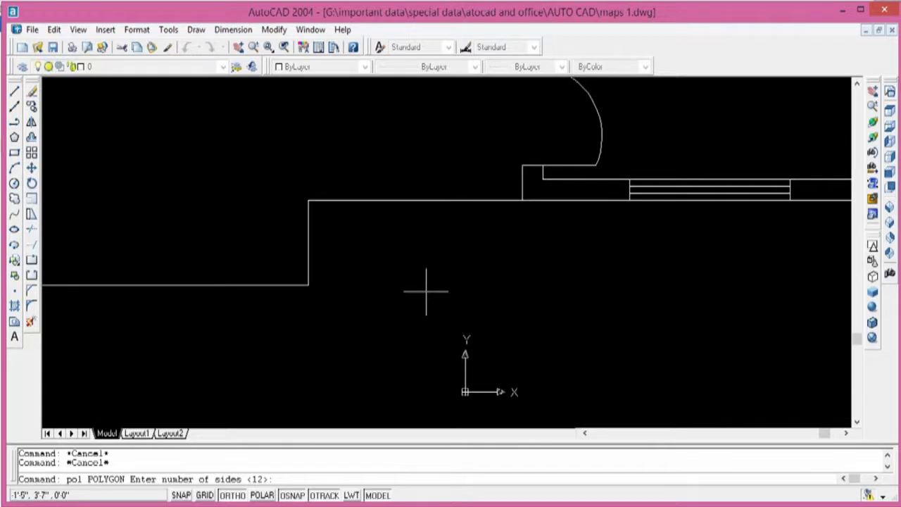
type("12")
key("Return")
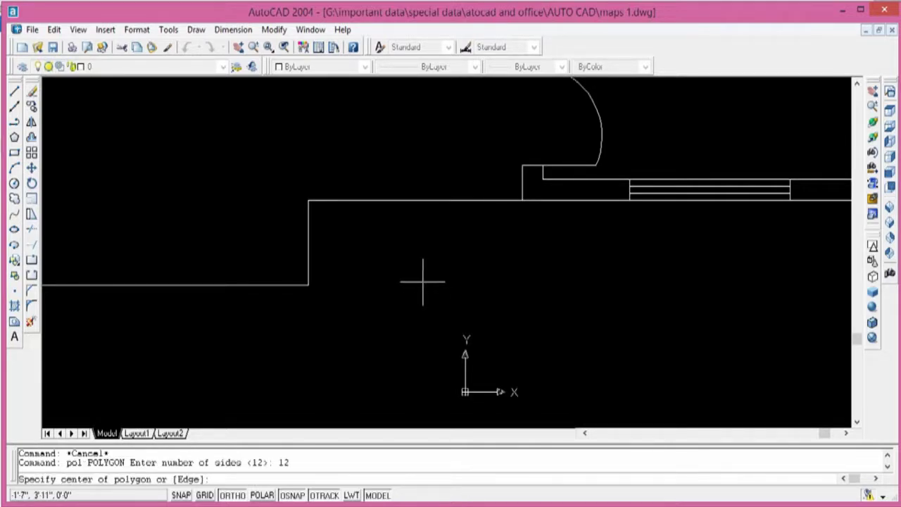
left_click(423, 282)
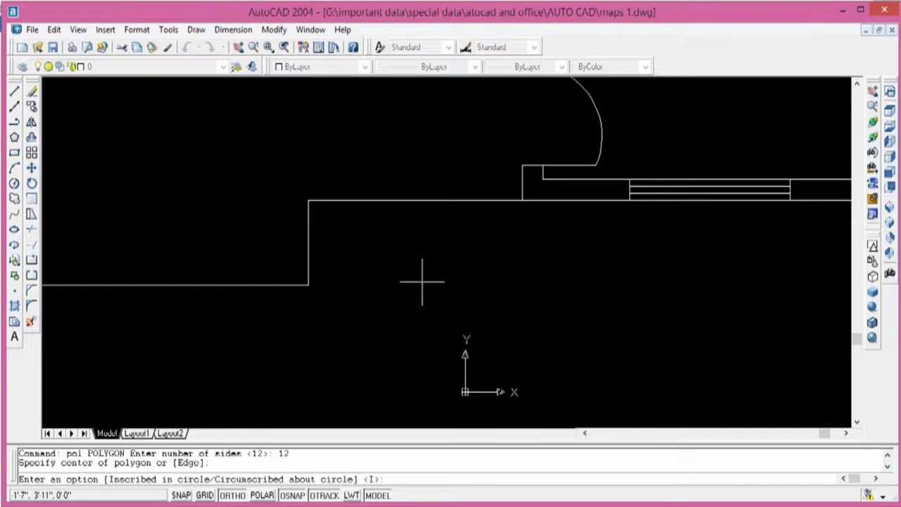
right_click(423, 282)
left_click(439, 291)
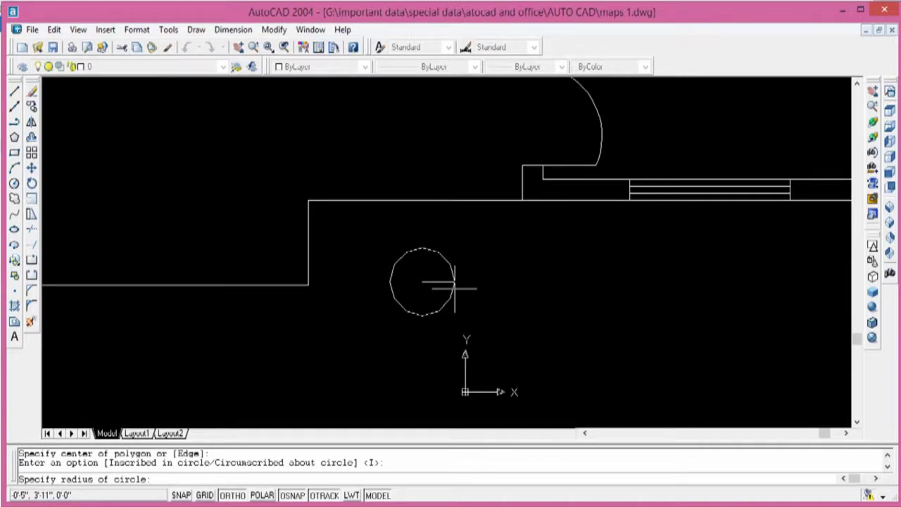
type("6")
key("Return")
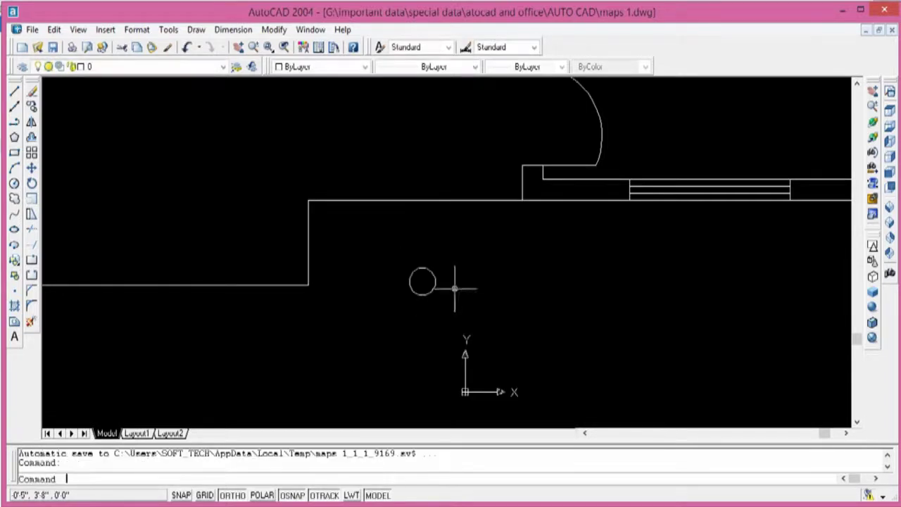
mouse_move(419, 278)
middle_mouse_down()
mouse_move(467, 200)
mouse_move(485, 261)
middle_mouse_up()
scroll(467, 201, "up", 3)
scroll(471, 211, "down", 2)
scroll(486, 261, "down", 1)
scroll(486, 261, "down", 2)
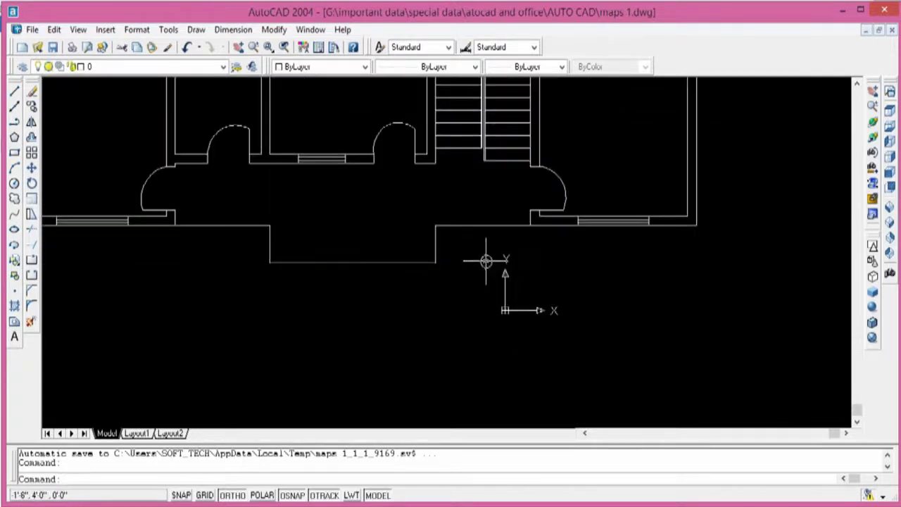
scroll(486, 260, "up", 3)
Start a Move (M) command for the new polygon
key("Escape")
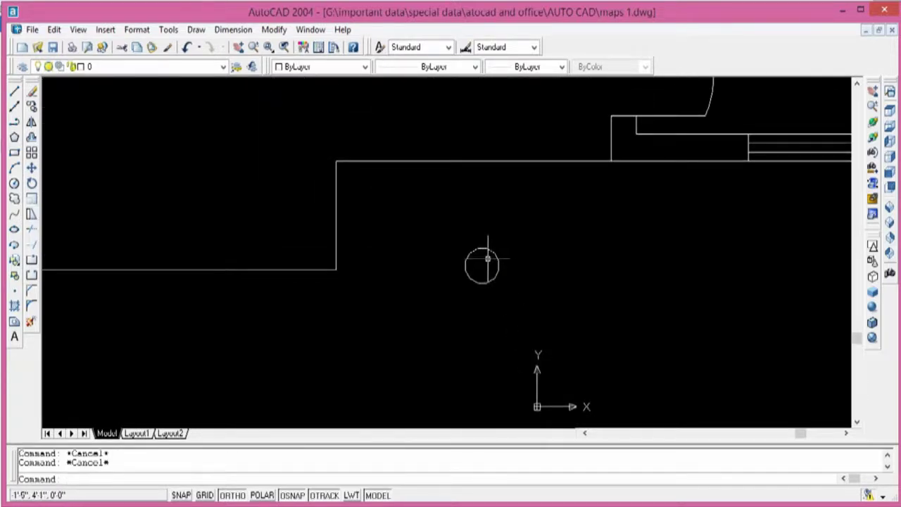
type("m")
key("Return")
scroll(486, 280, "up", 3)
scroll(481, 286, "up", 2)
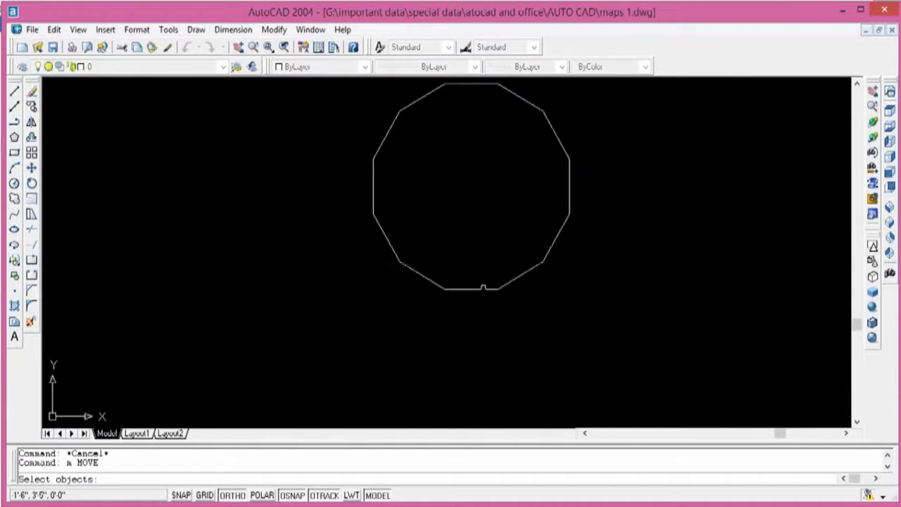
Move the polygon by its bottom midpoint onto the front wall line
left_click(486, 289)
key("Return")
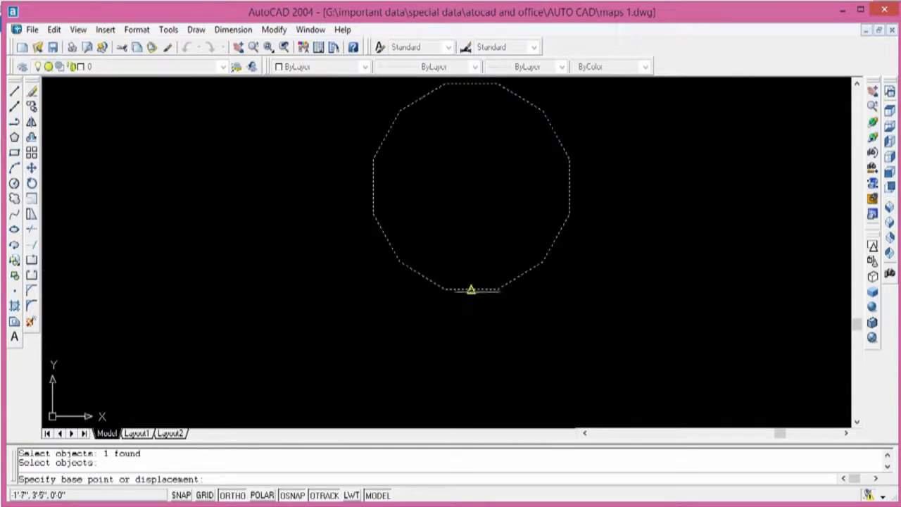
left_click(471, 289)
scroll(457, 331, "down", 3)
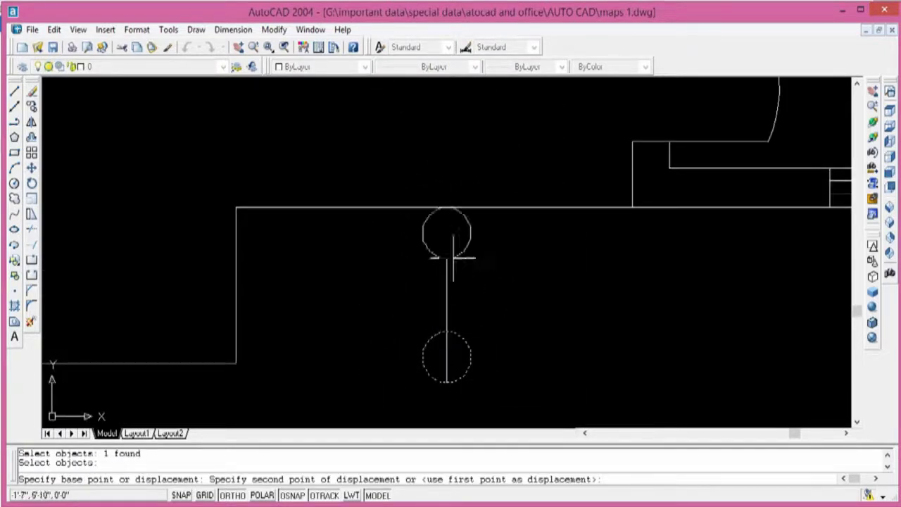
left_click(450, 207)
scroll(450, 207, "up", 3)
scroll(459, 197, "down", 3)
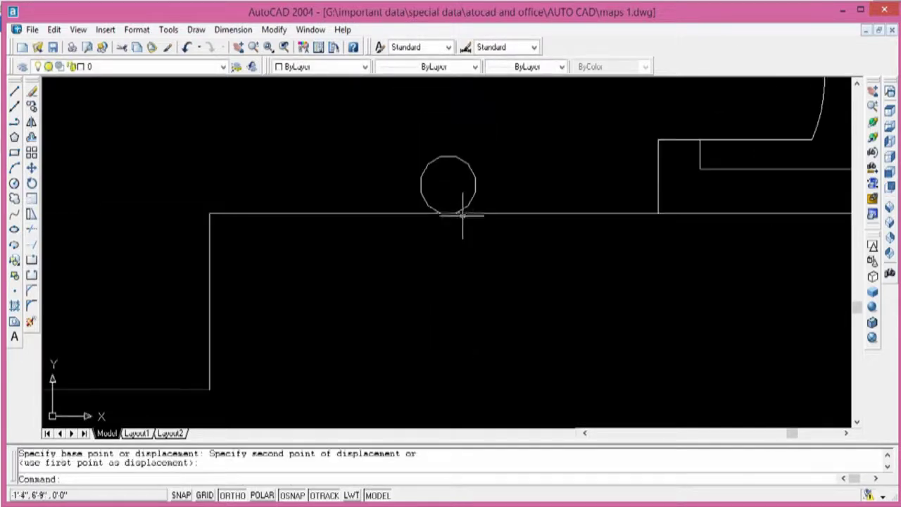
key("Escape")
key("Escape")
Shift the polygon a further distance of 3 into the plan
key("Return")
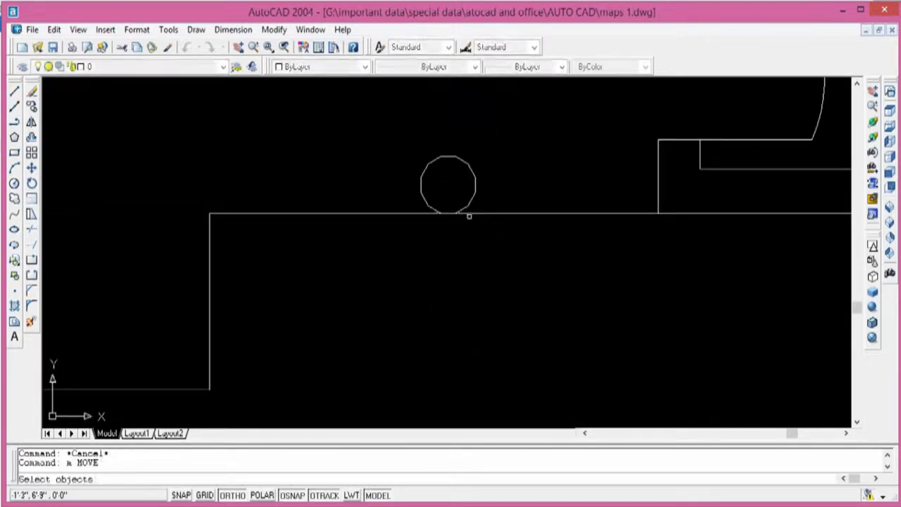
left_click(469, 206)
key("Return")
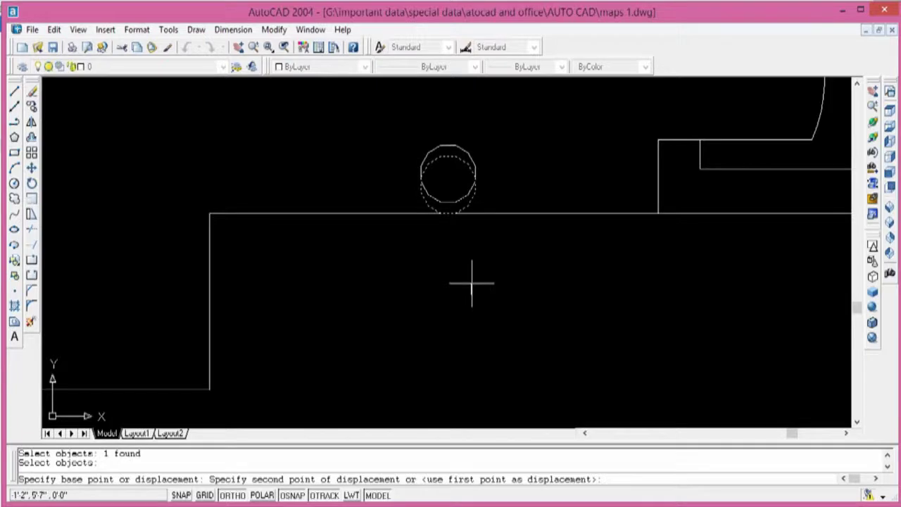
type("3")
key("Return")
scroll(430, 190, "up", 2)
scroll(430, 207, "down", 3)
scroll(474, 298, "up", 2)
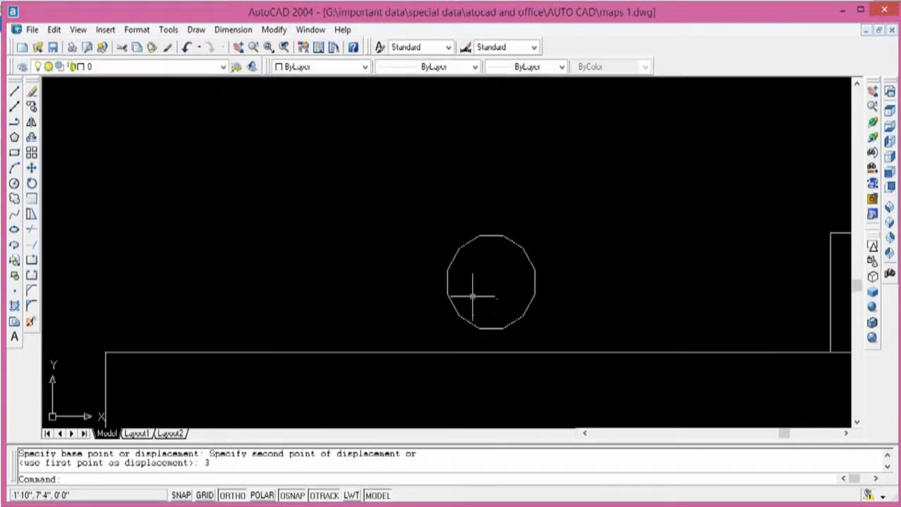
key("Escape")
Bring the polygon and the bay corner into view and start the Mirror command
scroll(511, 312, "down", 4)
middle_click_drag(516, 314, 595, 299)
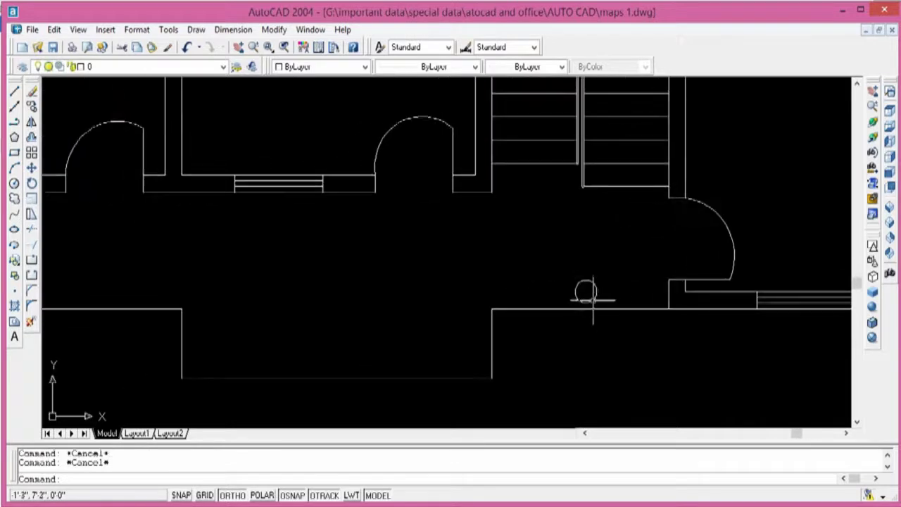
type("m")
key("Return")
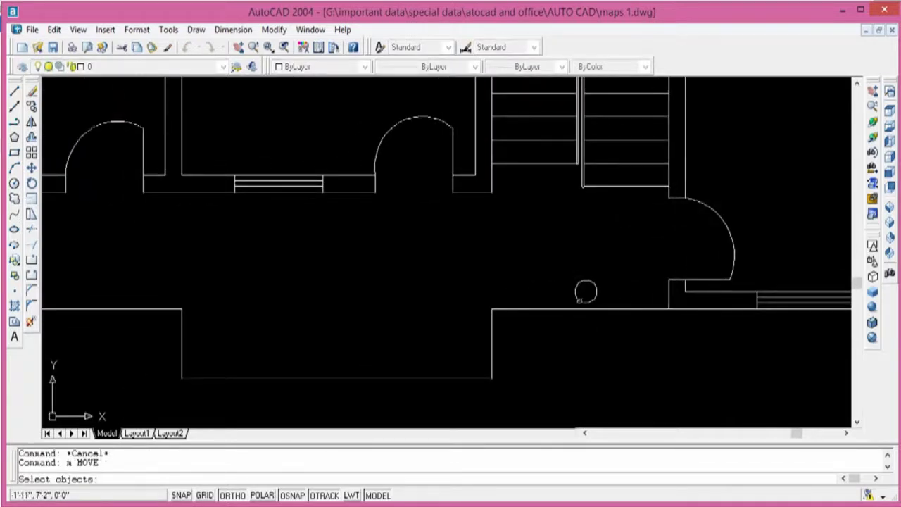
key("Escape")
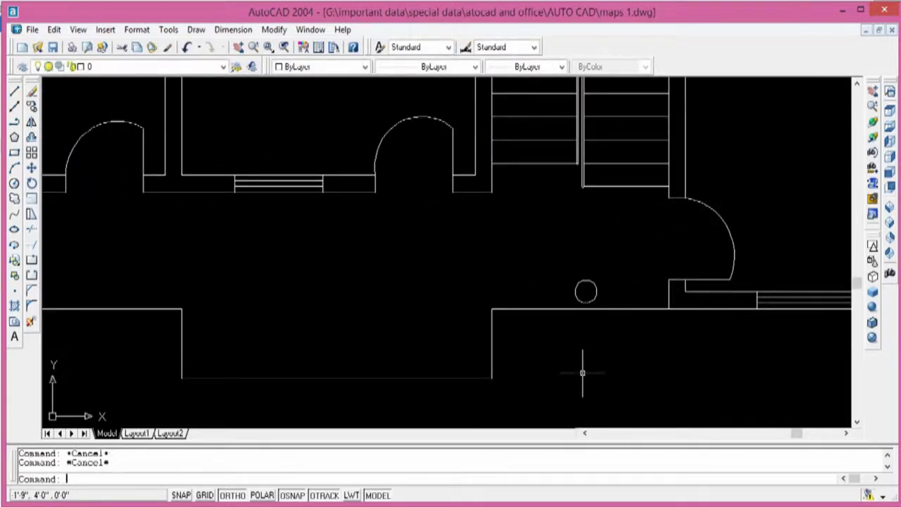
middle_click_drag(582, 373, 408, 307)
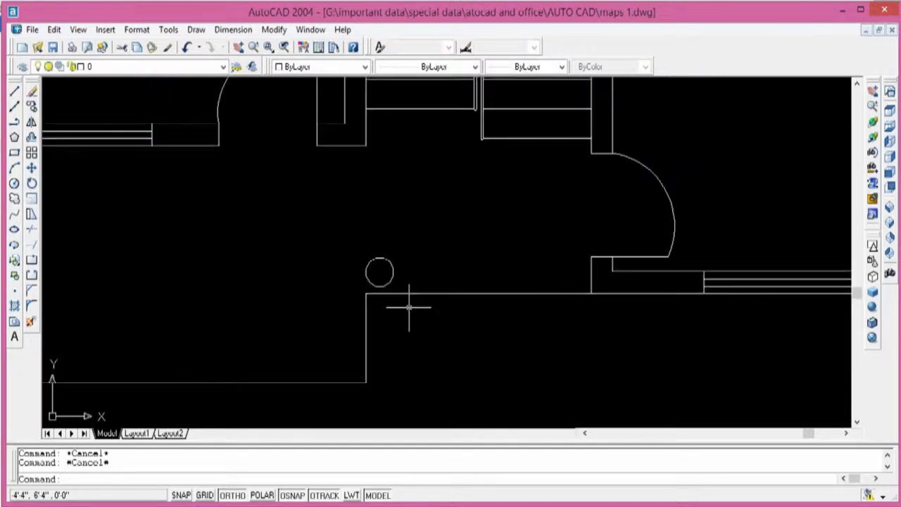
type("mi")
key("Return")
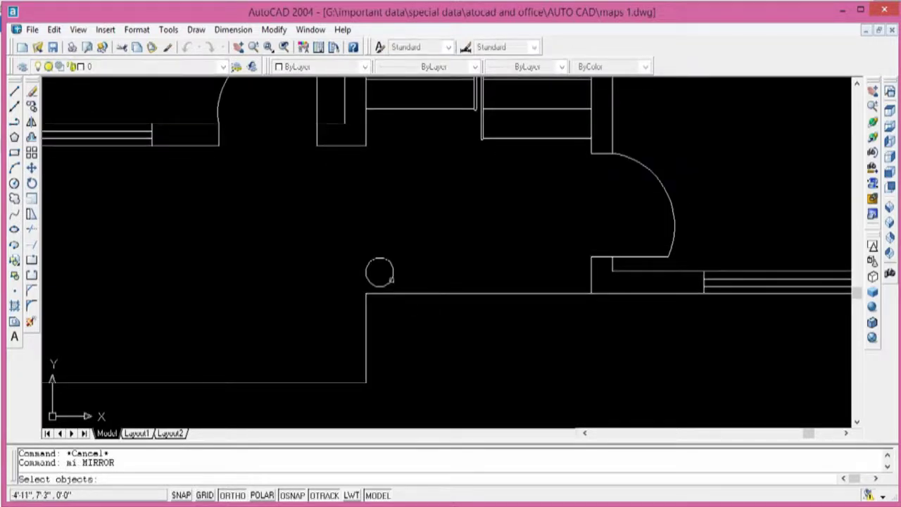
Mirror the polygon across a vertical line on the wall, keeping the original
left_click(392, 279)
key("Return")
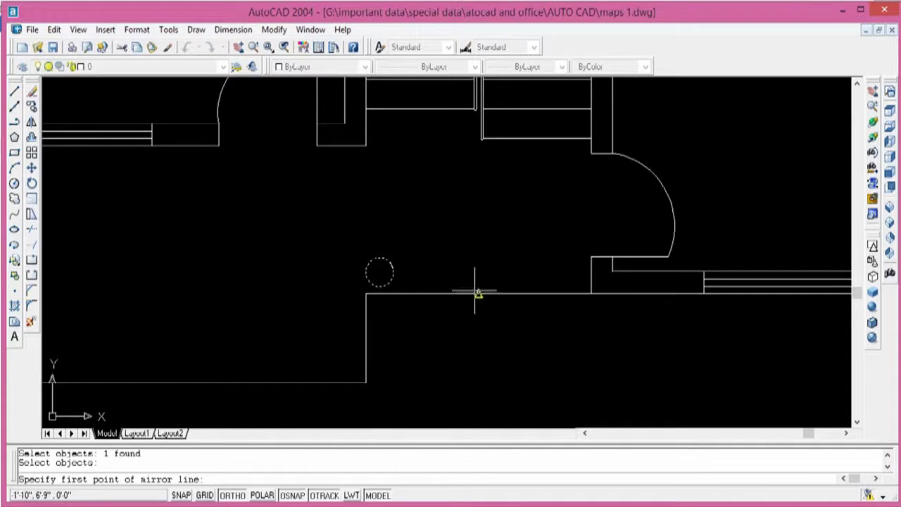
left_click(478, 293)
left_click(482, 250)
right_click(484, 244)
left_click(498, 252)
Pan and zoom until both polygons are visible
scroll(498, 252, "up", 2)
scroll(457, 241, "up", 1)
scroll(457, 242, "down", 1)
scroll(473, 243, "down", 2)
scroll(475, 244, "up", 1)
scroll(492, 215, "up", 3)
scroll(493, 221, "up", 2)
scroll(542, 221, "down", 4)
mouse_move(535, 228)
middle_mouse_down()
mouse_move(613, 233)
mouse_move(622, 201)
mouse_move(593, 193)
middle_mouse_up()
scroll(595, 191, "down", 1)
scroll(596, 193, "down", 1)
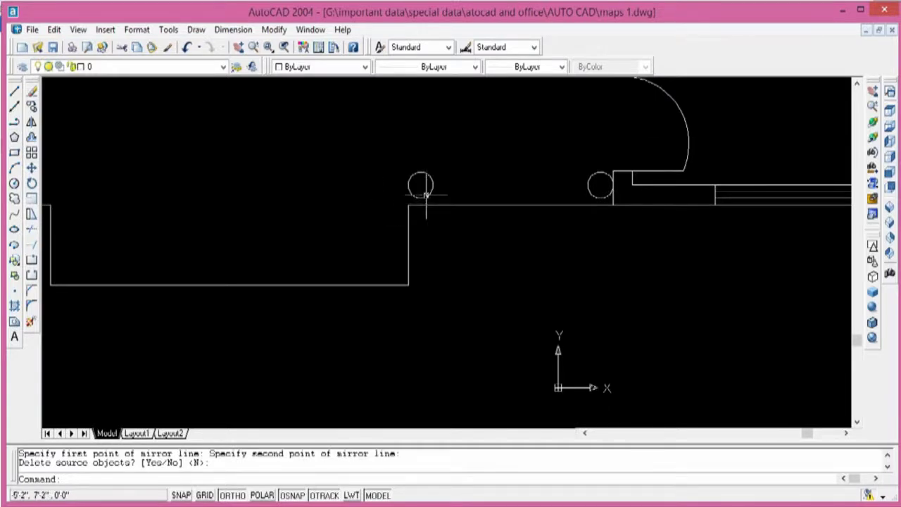
middle_click_drag(425, 194, 392, 197)
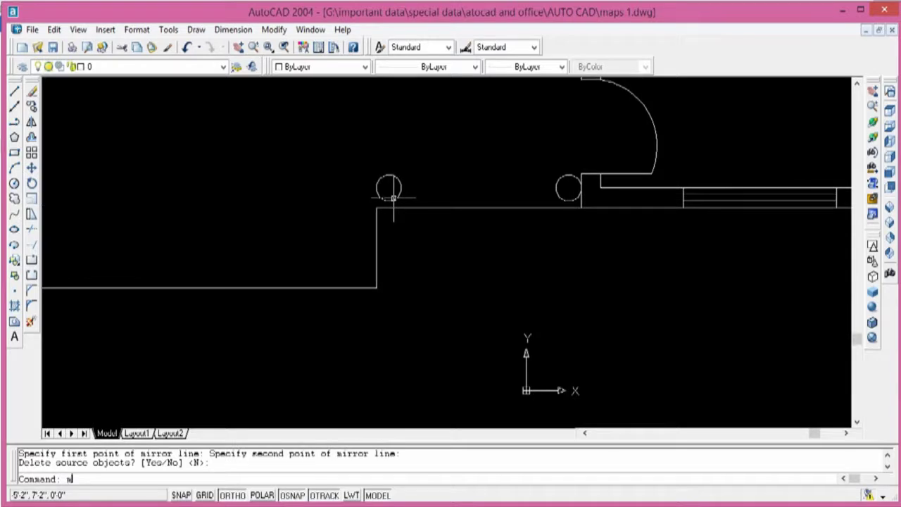
Move the left polygon 6 units away from the bay corner
key("Return")
left_click(397, 197)
key("Return")
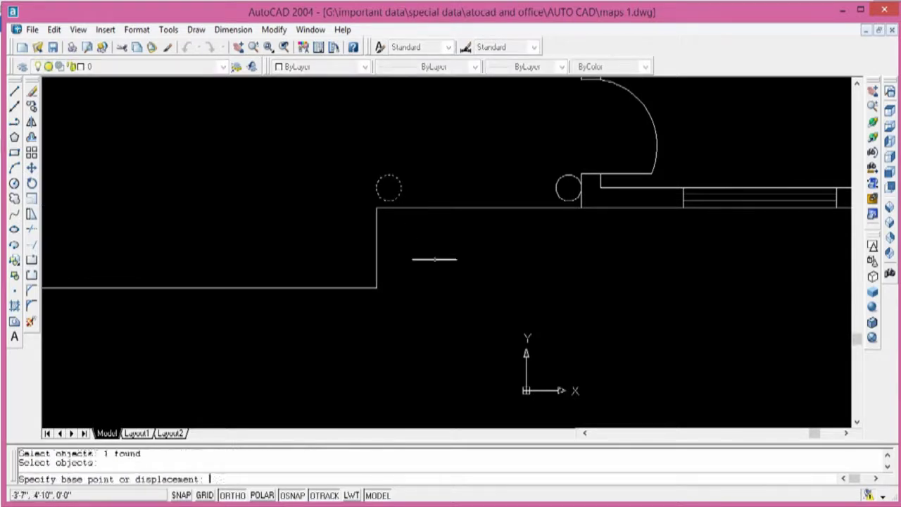
left_click(434, 257)
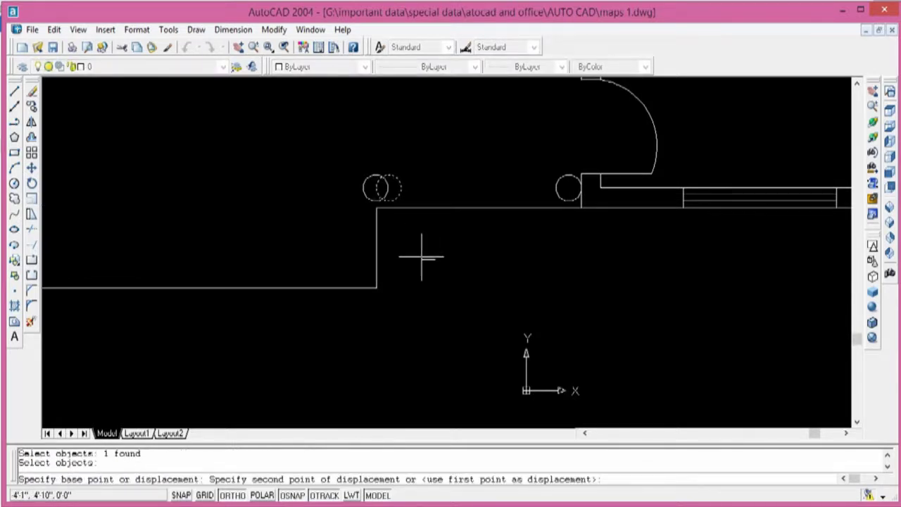
type("6")
key("Return")
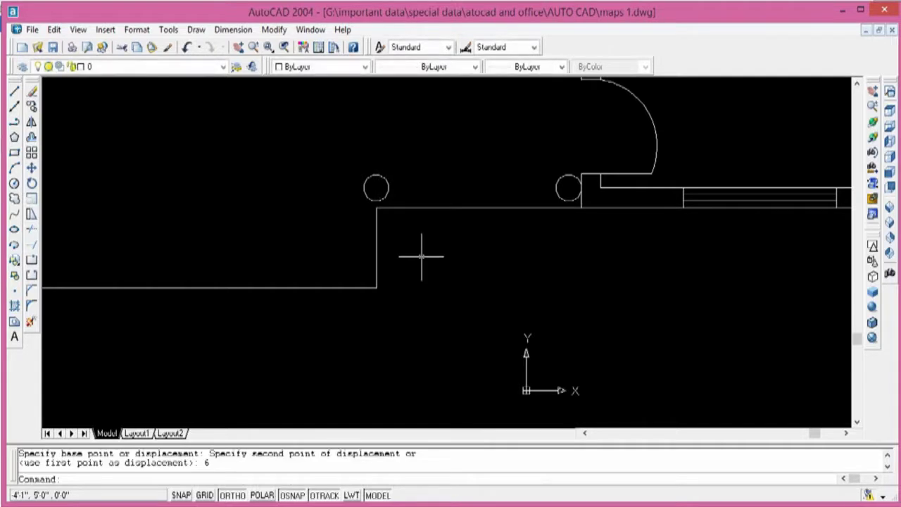
Repeat the move to shift the left polygon another 6 units
right_click(404, 237)
left_click(416, 247)
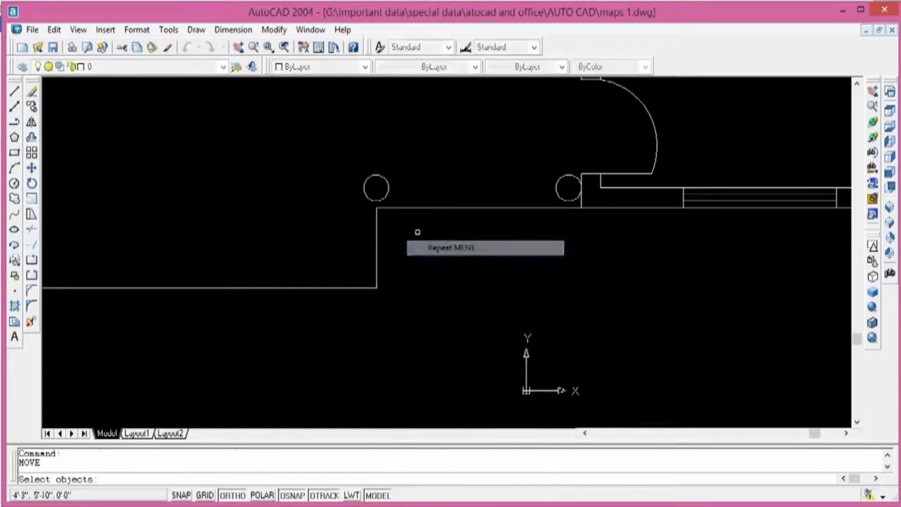
left_click(386, 197)
key("Return")
left_click(431, 254)
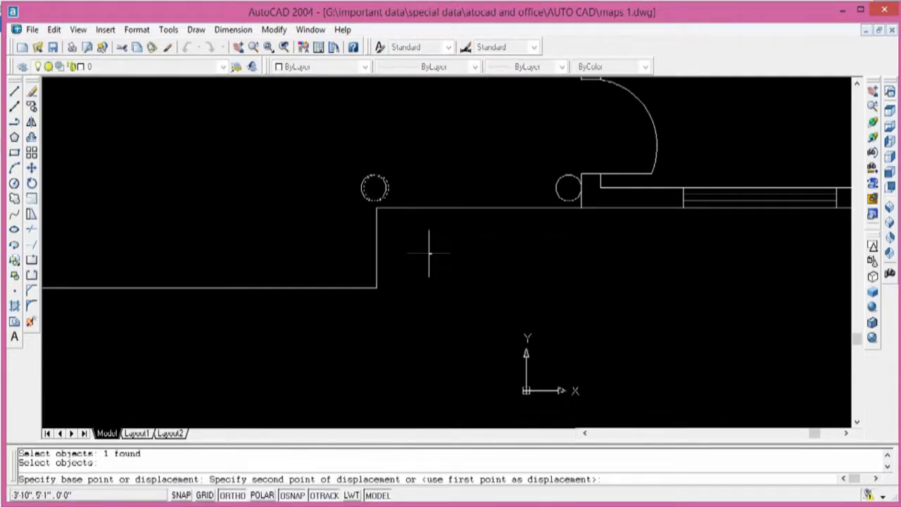
type("6")
key("Return")
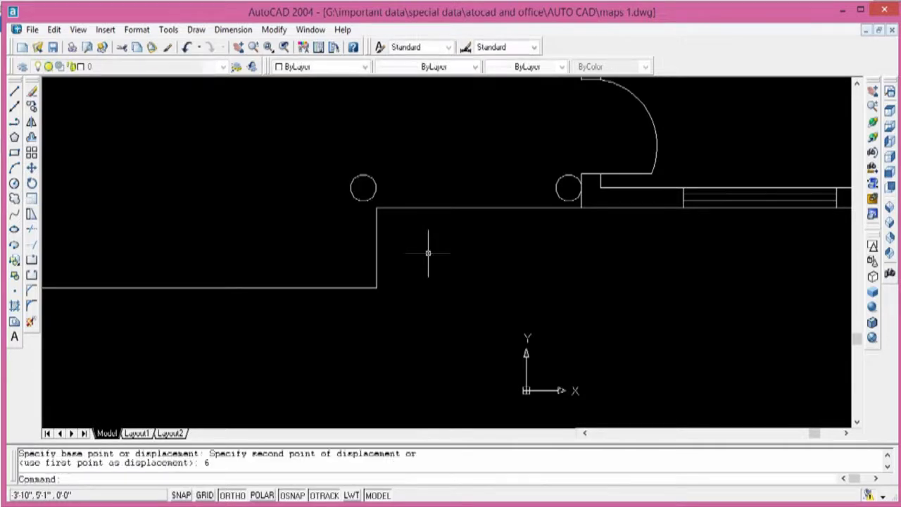
scroll(364, 203, "up", 5)
scroll(363, 203, "down", 2)
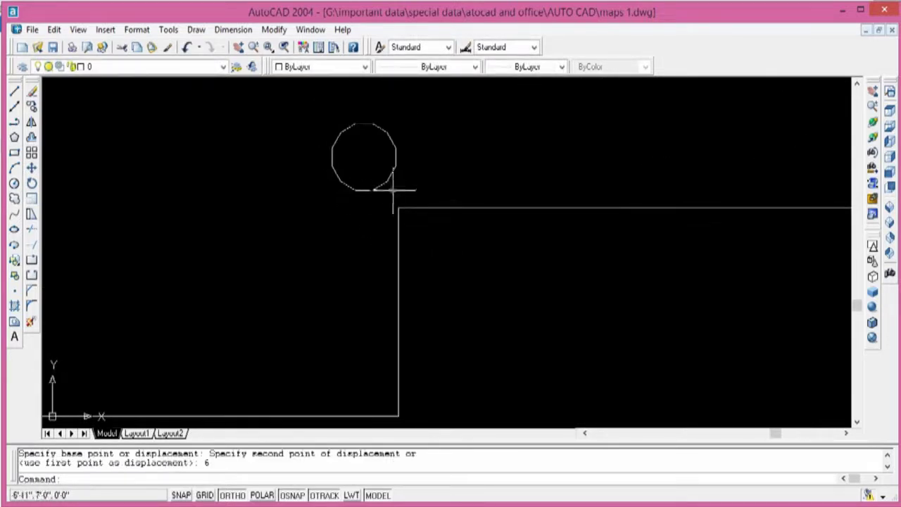
Draw a test vertical line up from the wall corner, then delete it
key("Escape")
key("Escape")
type("l")
key("Return")
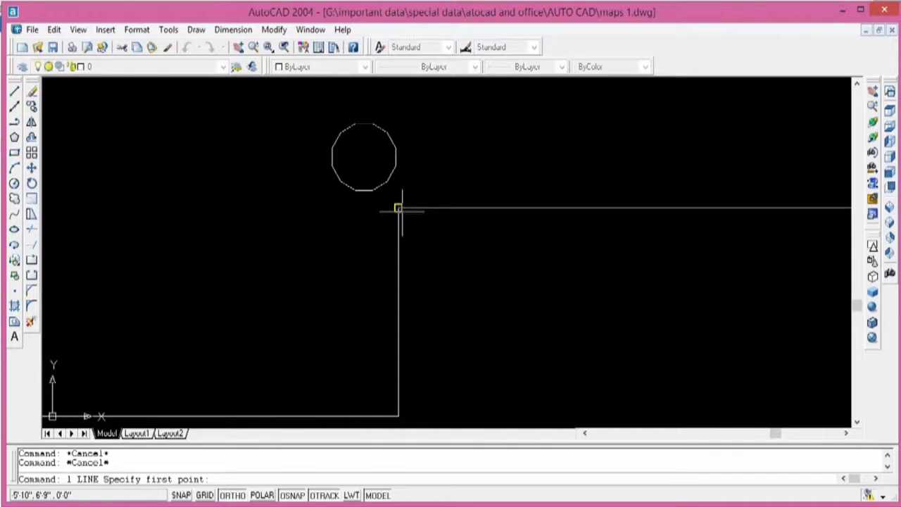
left_click(400, 207)
left_click(398, 121)
key("Escape")
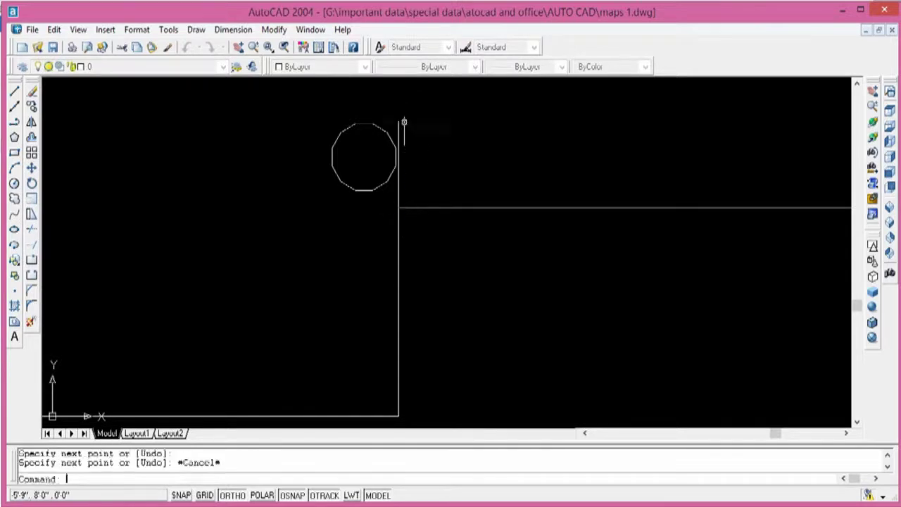
key("Escape")
left_click(399, 164)
key("Delete")
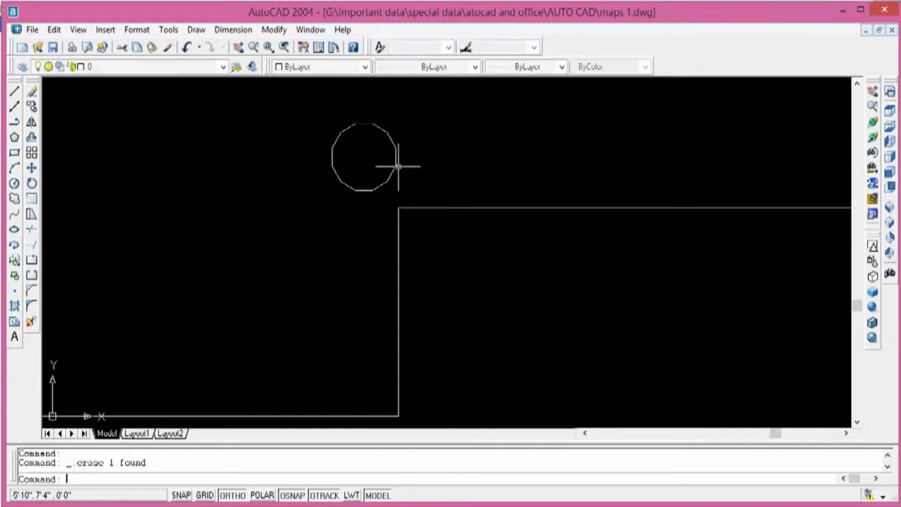
middle_click_drag(399, 165, 173, 191)
scroll(413, 191, "down", 3)
key("Escape")
key("Escape")
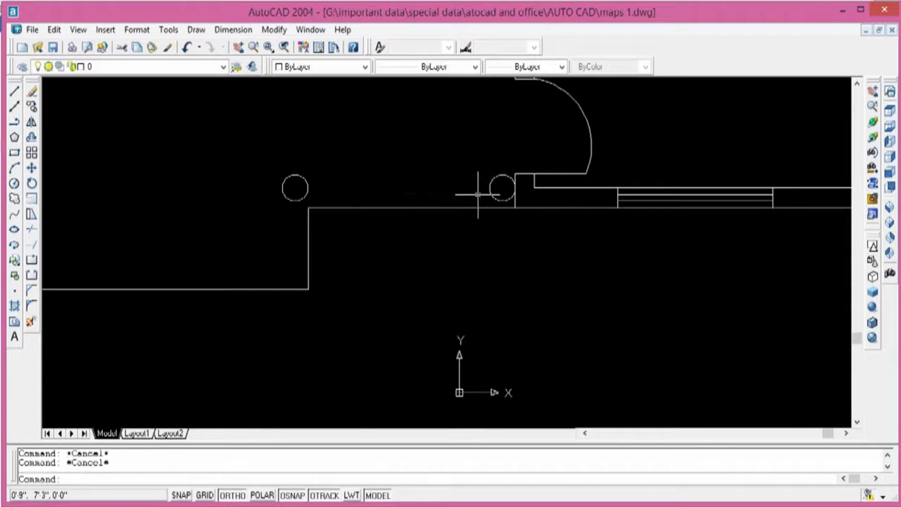
Move the right polygon 2 units
type("m")
key("Return")
left_click(498, 200)
key("Return")
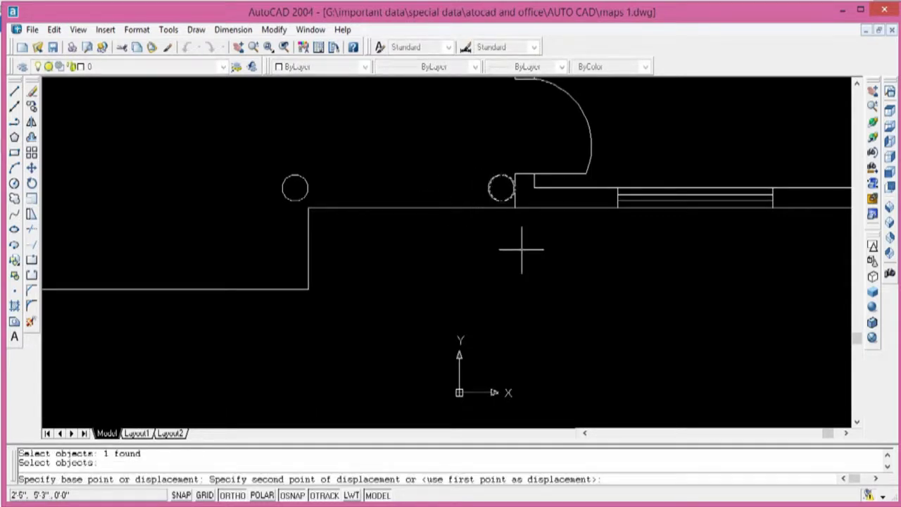
type("2")
key("Return")
scroll(352, 183, "up", 2)
scroll(352, 183, "down", 2)
scroll(368, 211, "down", 2)
key("Escape")
key("Escape")
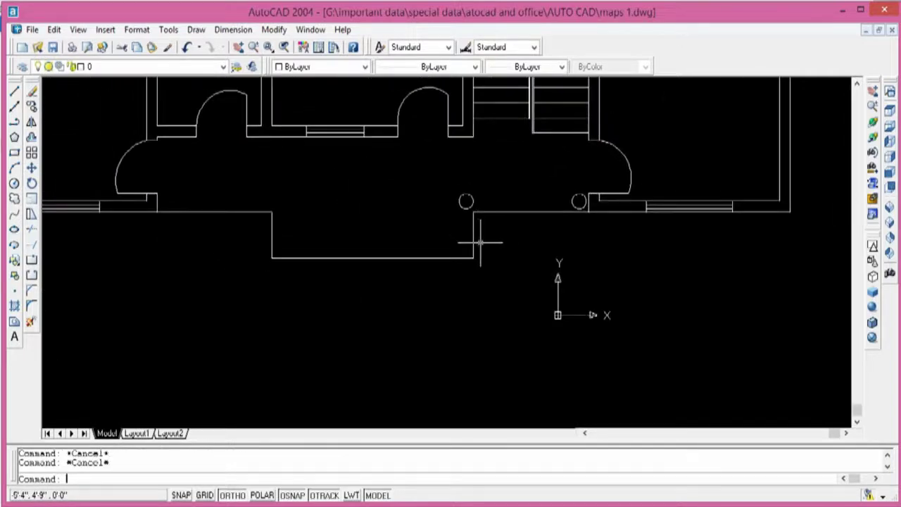
type("mi")
key("Return")
key("Escape")
key("Escape")
key("Escape")
type("co")
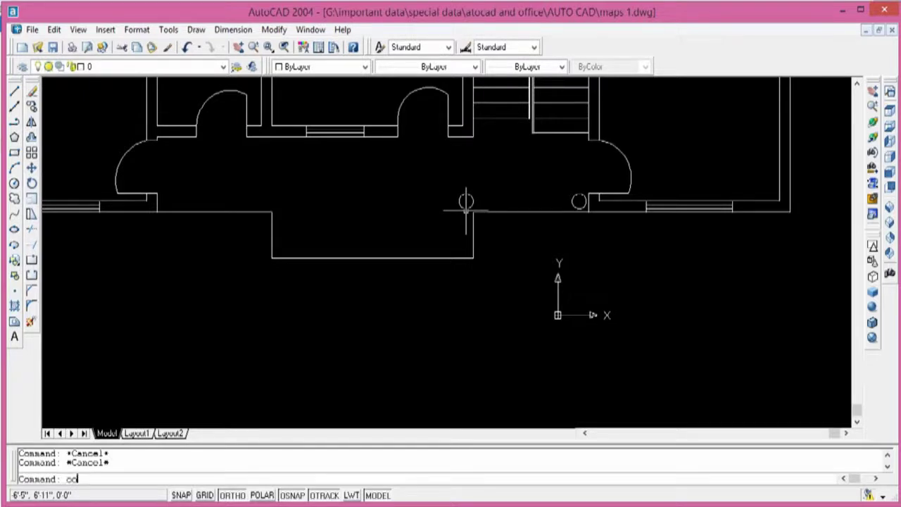
Copy the circle to the bottom corner of the wall recess
key("Return")
left_click(466, 208)
key("Return")
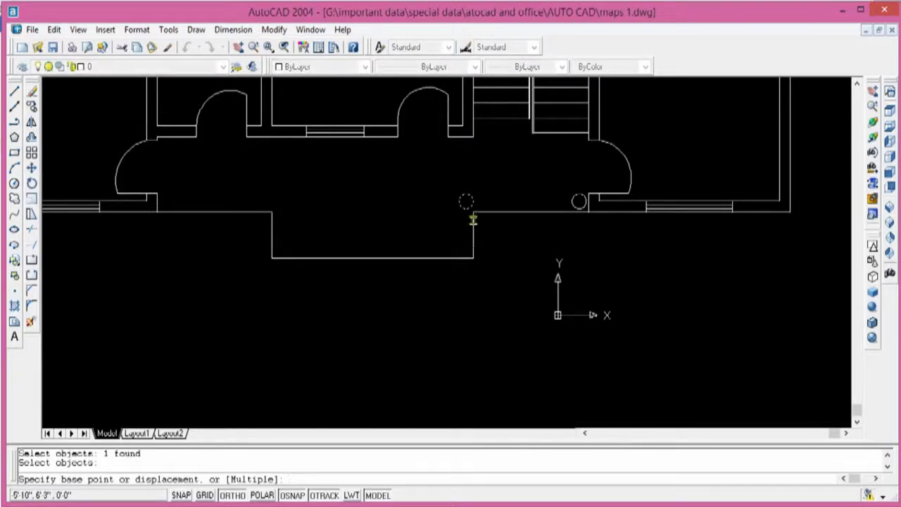
scroll(469, 210, "up", 2)
scroll(479, 187, "up", 4)
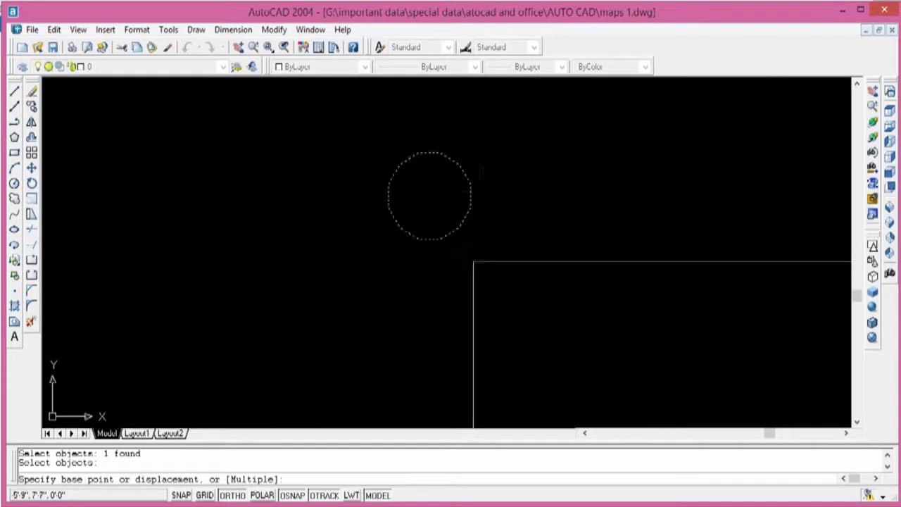
left_click(470, 196)
middle_click_drag(472, 195, 412, 173)
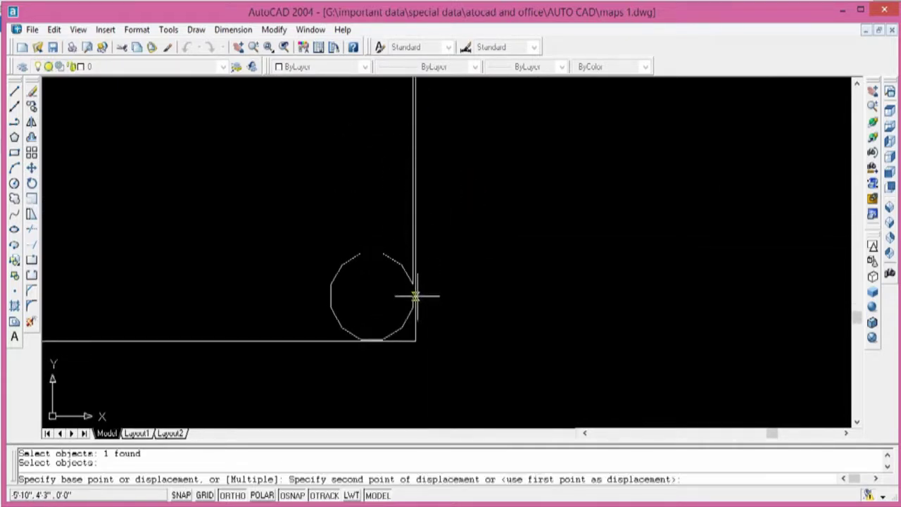
left_click(417, 297)
scroll(369, 338, "up", 1)
scroll(362, 215, "up", 3)
scroll(382, 205, "up", 1)
Move the copied circle so its bottom edge sits on the wall line
left_click(377, 219)
left_click(349, 235)
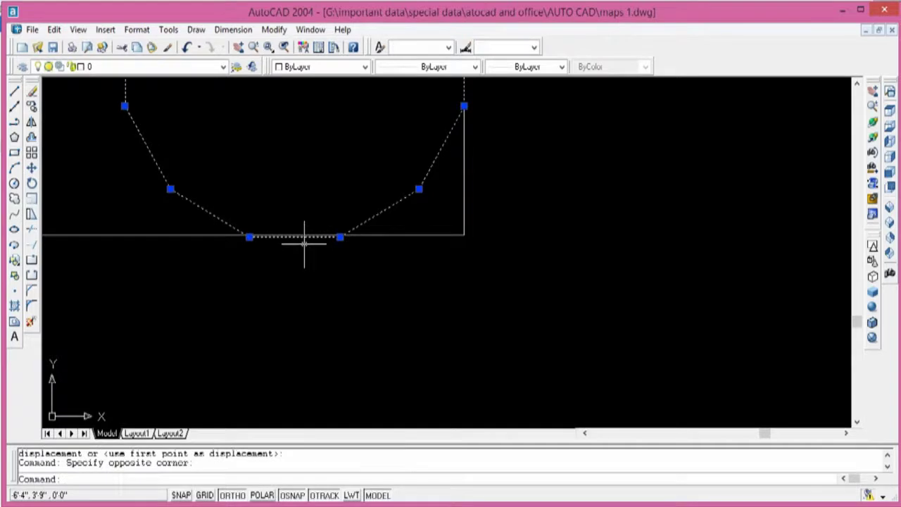
type("m")
key("Return")
scroll(307, 244, "up", 2)
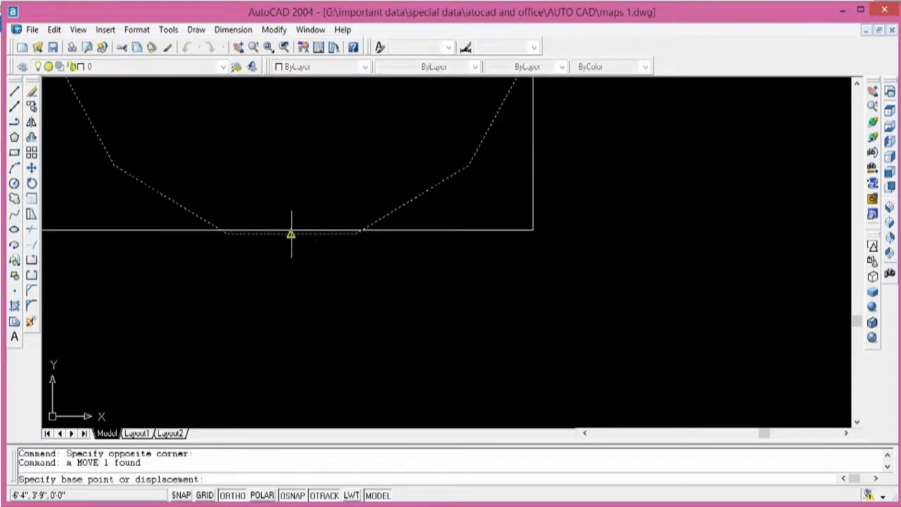
left_click(287, 231)
left_click(291, 232)
scroll(304, 236, "down", 3)
middle_click_drag(305, 237, 331, 294)
scroll(331, 295, "down", 4)
key("Escape")
key("Escape")
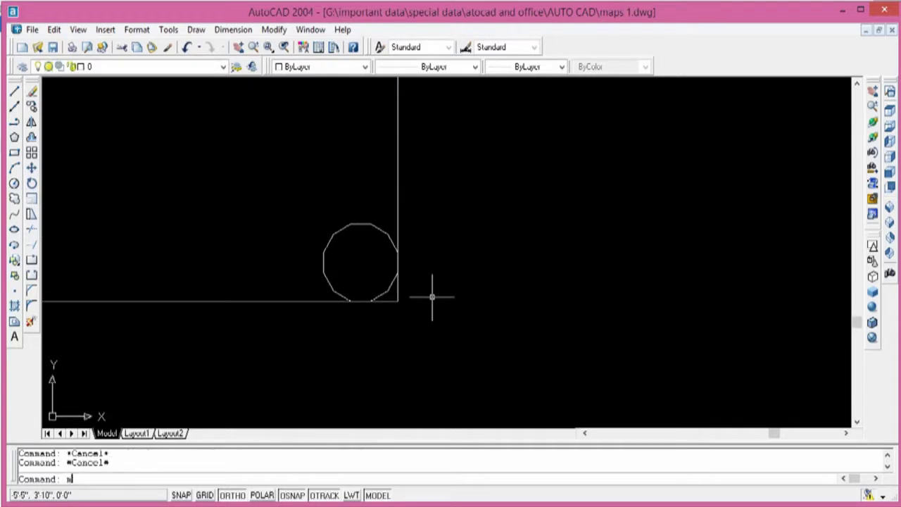
Shift the copied circle a further 2 units twice so it rests against the bay wall
key("Return")
left_click(376, 293)
key("Return")
left_click(459, 284)
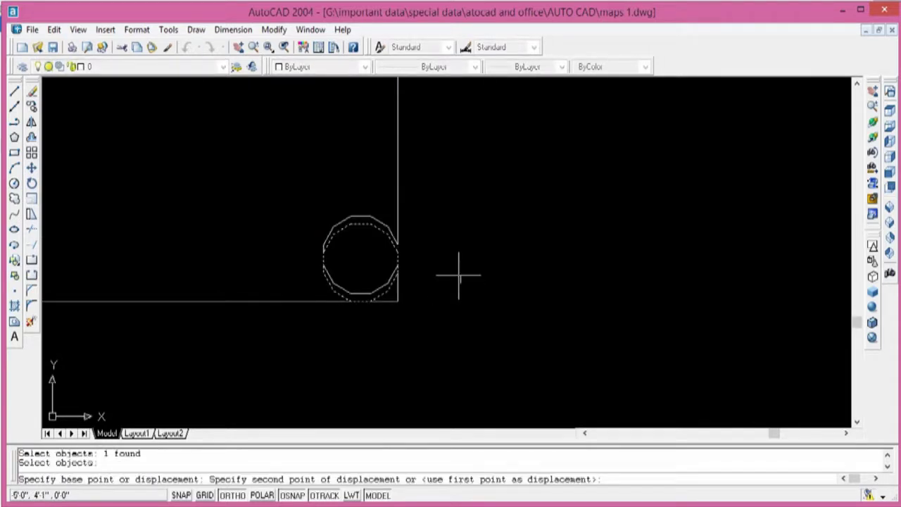
type("2")
key("Return")
right_click(458, 275)
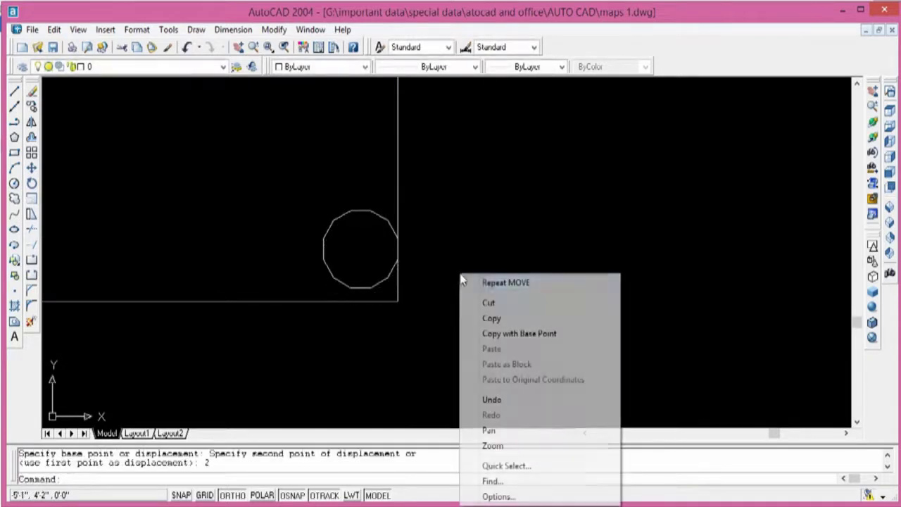
left_click(468, 286)
left_click(390, 270)
key("Return")
left_click(435, 275)
type("2")
key("Return")
middle_click_drag(432, 278, 483, 286)
scroll(349, 264, "down", 2)
middle_click_drag(349, 264, 629, 290)
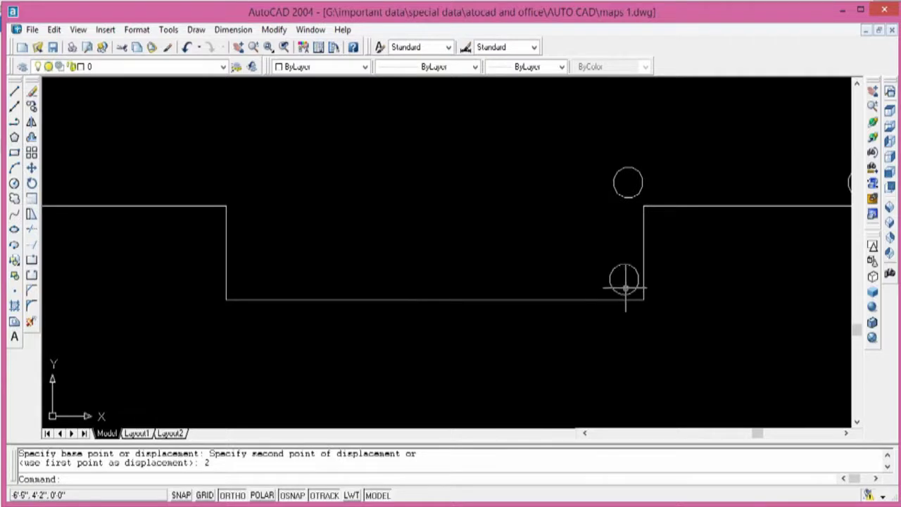
Mirror the lower right column circle across a vertical line, keeping the original
key("Escape")
key("Escape")
key("Return")
left_click(621, 291)
key("Return")
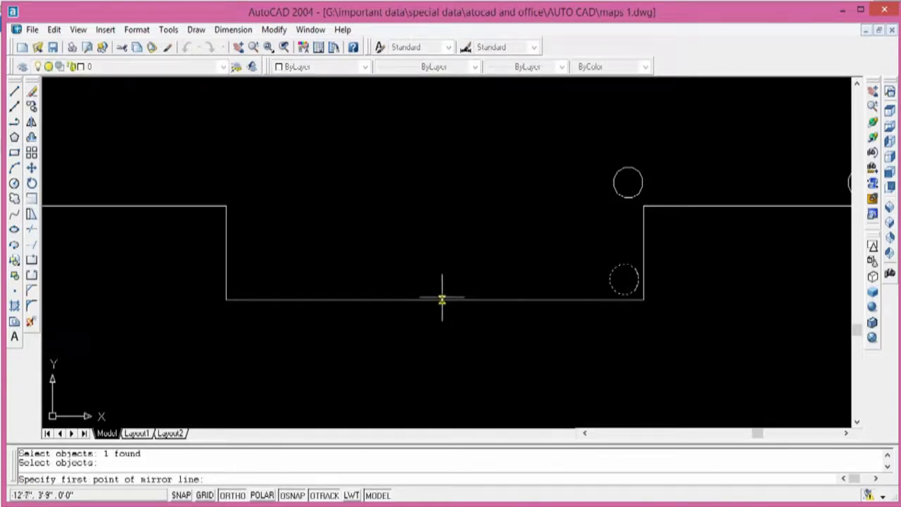
left_click(434, 299)
left_click(434, 227)
right_click(434, 233)
left_click(450, 235)
mouse_move(318, 224)
middle_mouse_down()
mouse_move(521, 221)
mouse_move(453, 274)
middle_mouse_up()
scroll(523, 214, "down", 3)
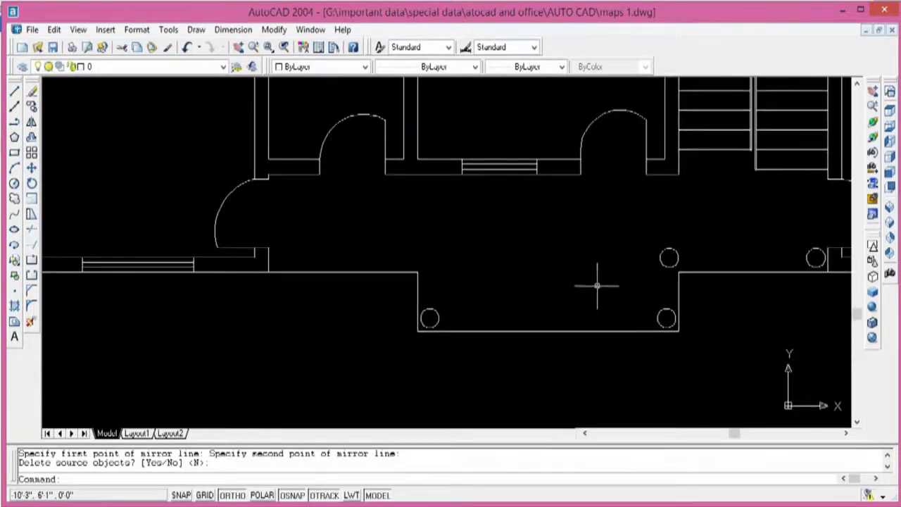
middle_click_drag(597, 285, 455, 269)
Mirror the two right-hand column circles across the porch midline, keeping the originals
key("Escape")
key("Return")
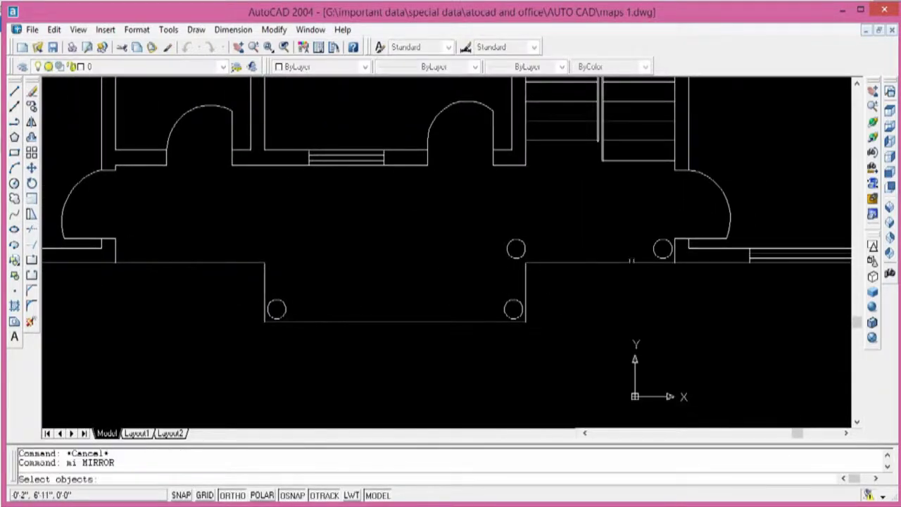
left_click(662, 251)
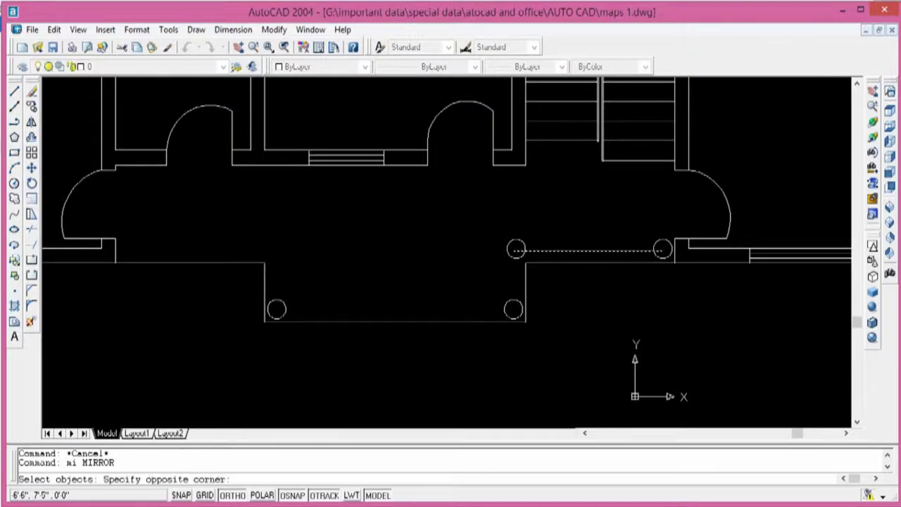
left_click(509, 250)
key("Return")
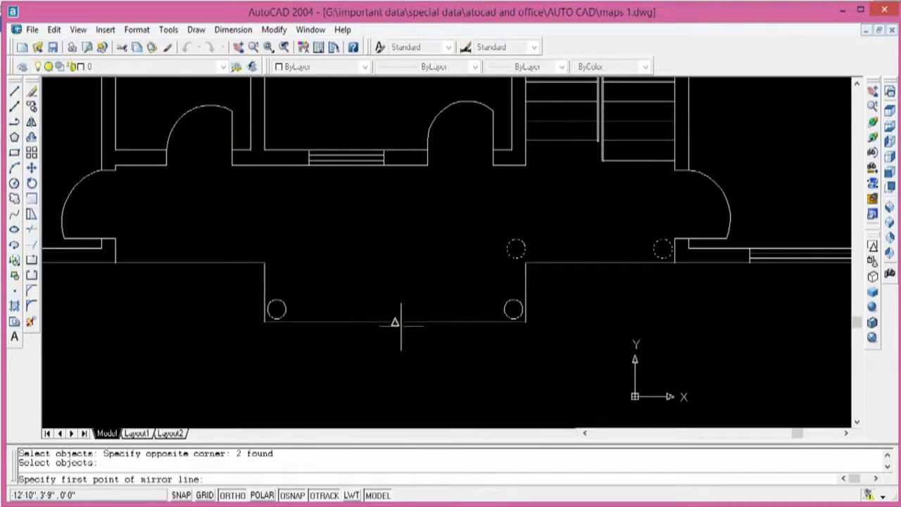
left_click(396, 323)
left_click(394, 271)
right_click(393, 276)
left_click(410, 286)
scroll(239, 261, "up", 5)
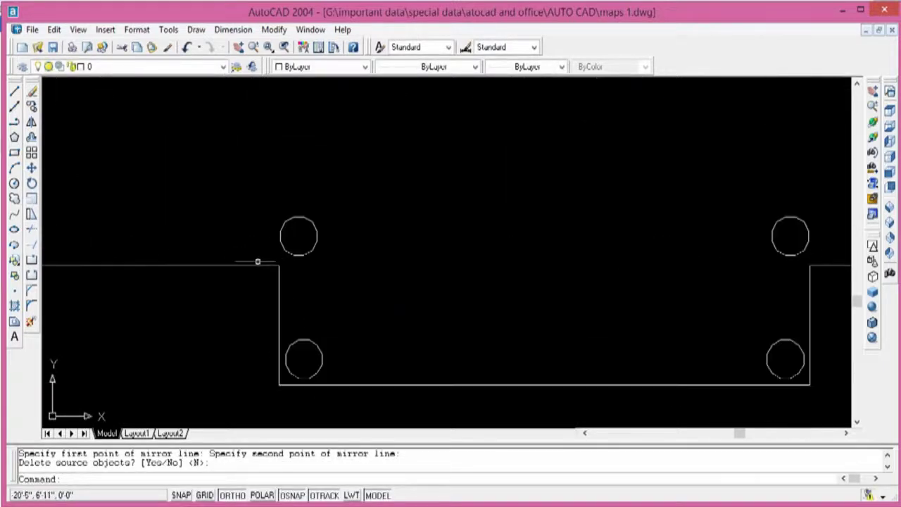
scroll(297, 265, "down", 2)
middle_click_drag(297, 265, 274, 263)
middle_click_drag(342, 275, 272, 265)
mouse_move(396, 266)
middle_mouse_down()
mouse_move(341, 259)
mouse_move(435, 267)
middle_mouse_up()
scroll(337, 257, "down", 3)
scroll(338, 257, "down", 1)
scroll(449, 281, "up", 3)
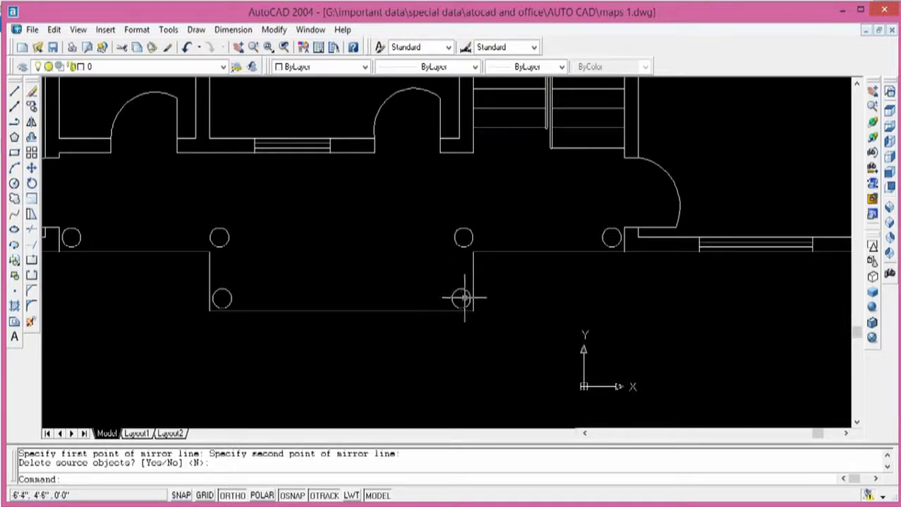
scroll(461, 299, "up", 3)
scroll(461, 299, "down", 4)
middle_click_drag(460, 298, 531, 312)
scroll(529, 313, "up", 3)
scroll(529, 313, "down", 4)
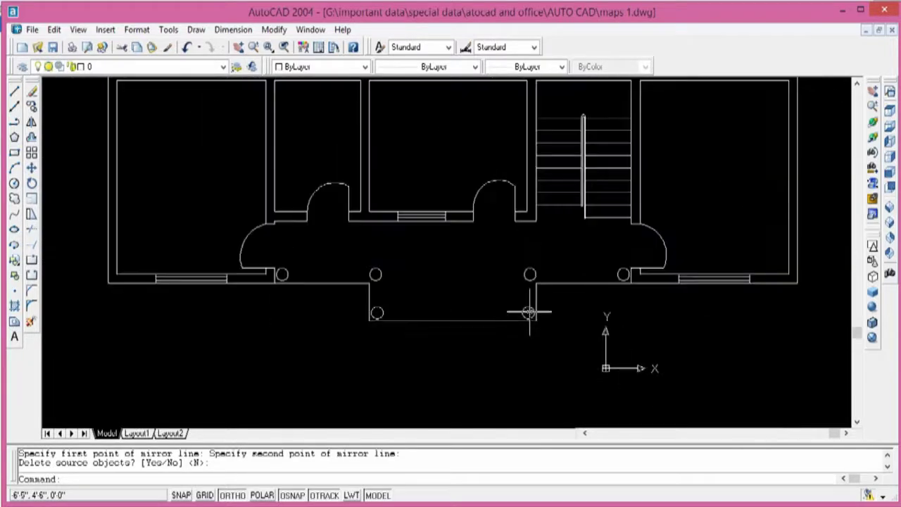
scroll(529, 313, "up", 3)
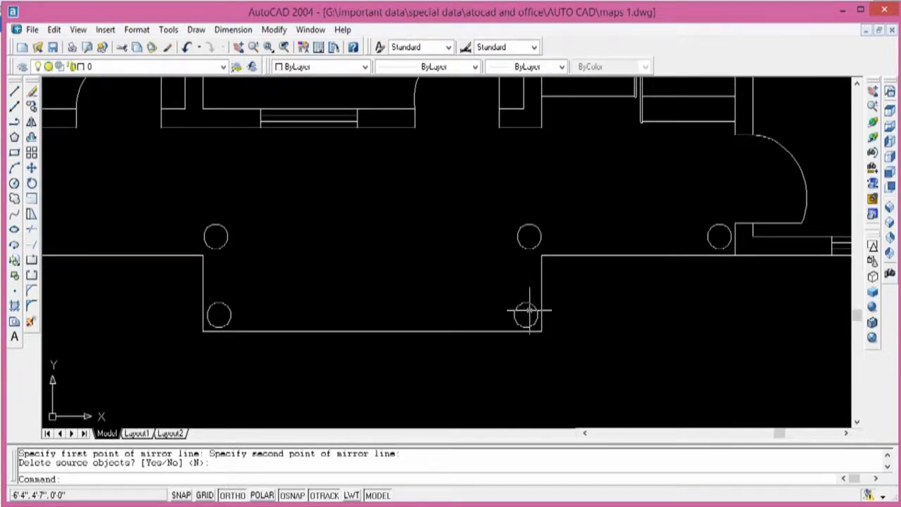
mouse_move(530, 310)
middle_mouse_down()
mouse_move(654, 298)
mouse_move(446, 275)
mouse_move(500, 287)
mouse_move(465, 320)
middle_mouse_up()
scroll(446, 275, "down", 4)
scroll(466, 319, "down", 1)
scroll(465, 320, "down", 1)
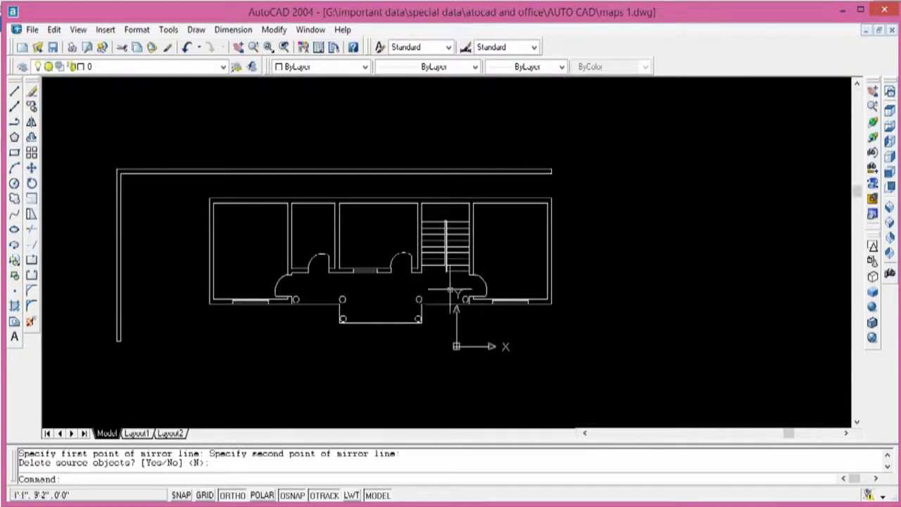
scroll(466, 319, "up", 1)
middle_click_drag(451, 282, 428, 282)
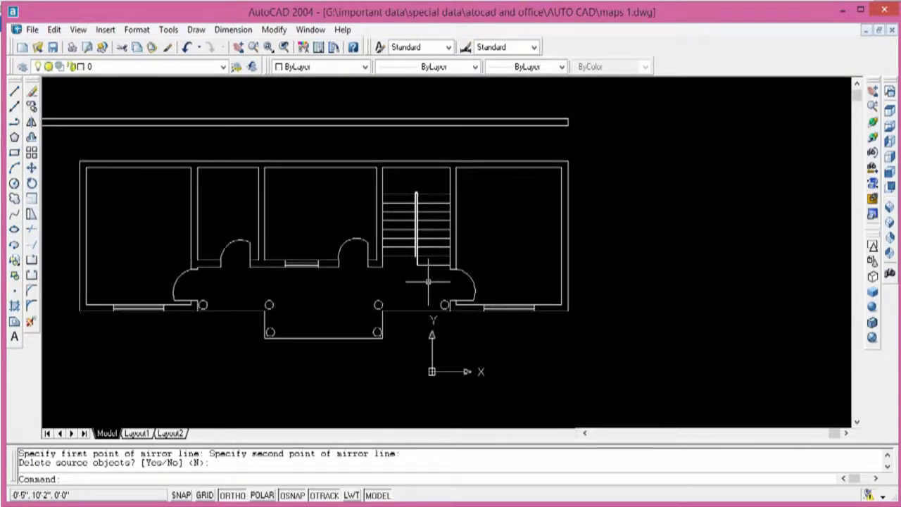
scroll(428, 281, "up", 4)
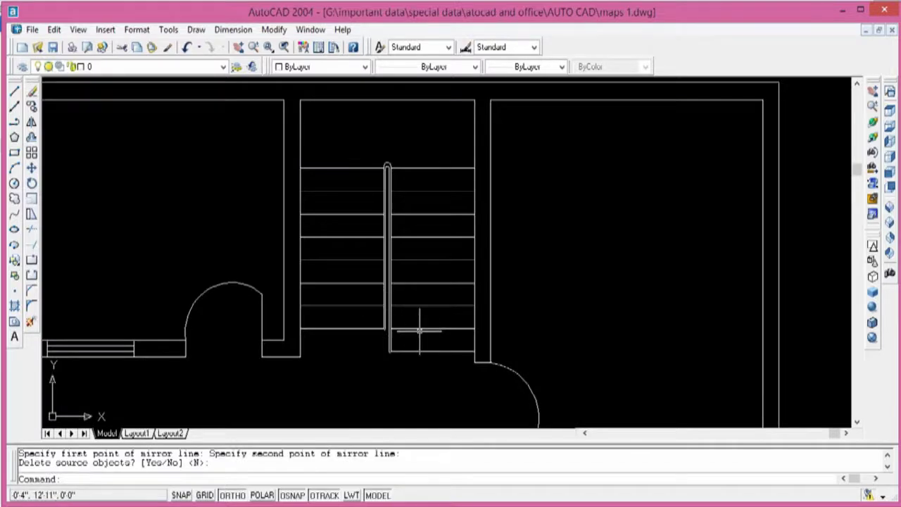
type("bo")
Create boundary outlines for the tread spaces right of the rail, up to the top landing
key("Return")
left_click(516, 159)
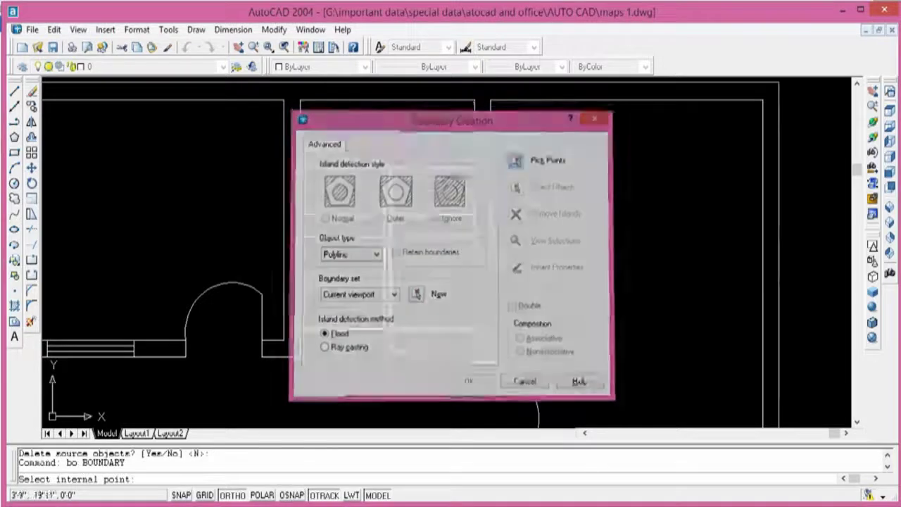
left_click(458, 334)
left_click(457, 315)
left_click(456, 295)
left_click(456, 271)
left_click(445, 250)
left_click(447, 225)
left_click(444, 203)
left_click(443, 180)
left_click(433, 155)
Outline the seven tread spaces left of the rail, completing 16 boundaries
left_click(346, 185)
left_click(354, 205)
left_click(347, 227)
left_click(344, 250)
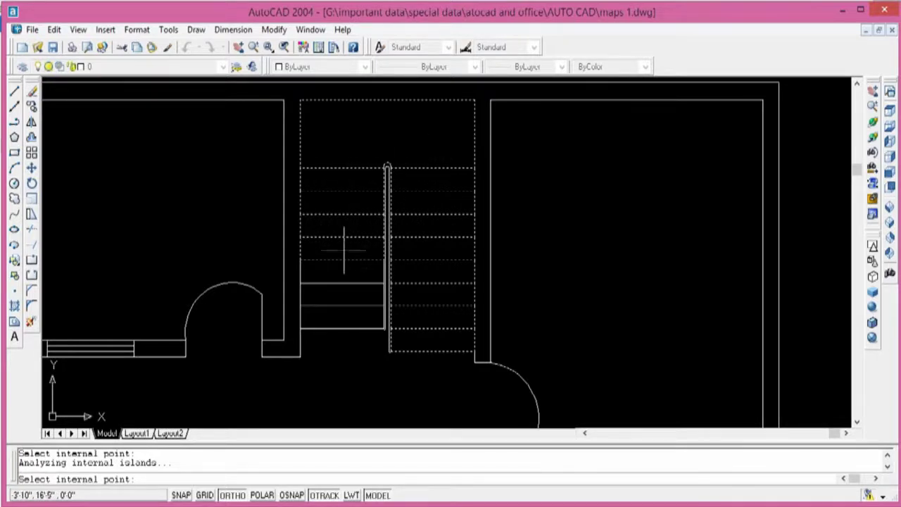
left_click(344, 272)
left_click(345, 294)
left_click(348, 316)
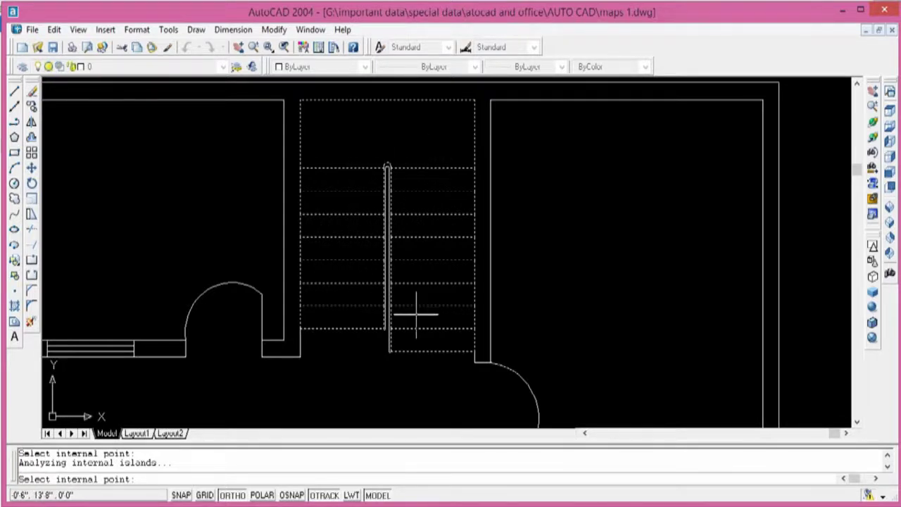
key("Return")
type("ext")
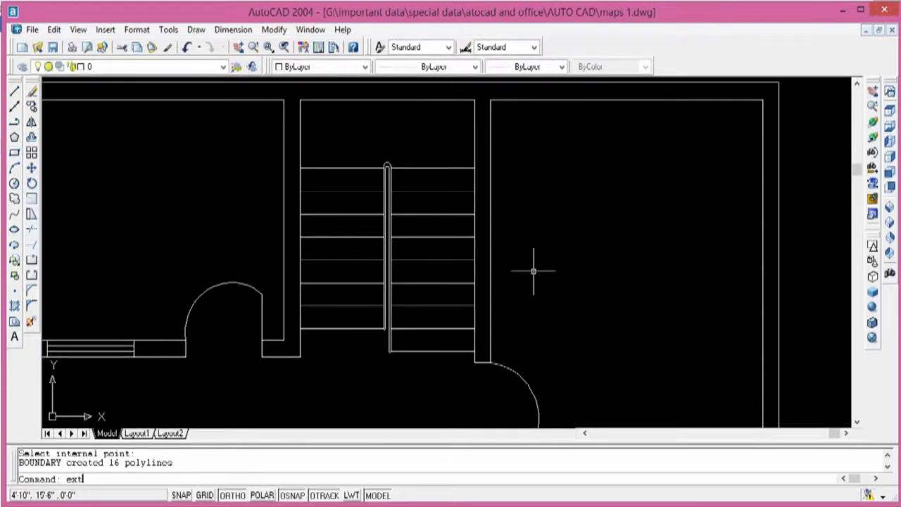
Window-select the stair outlines for extrusion, then cancel to start over
key("Return")
left_click(442, 133)
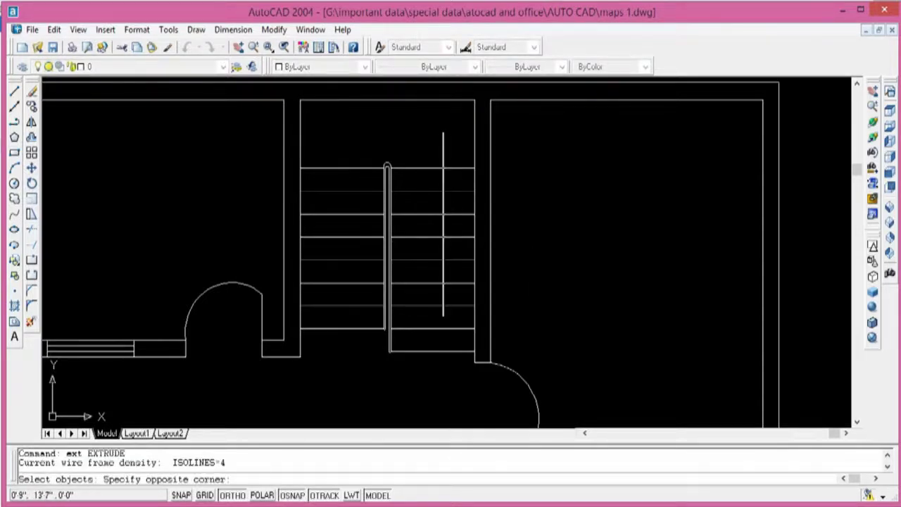
left_click(425, 352)
left_click(343, 152)
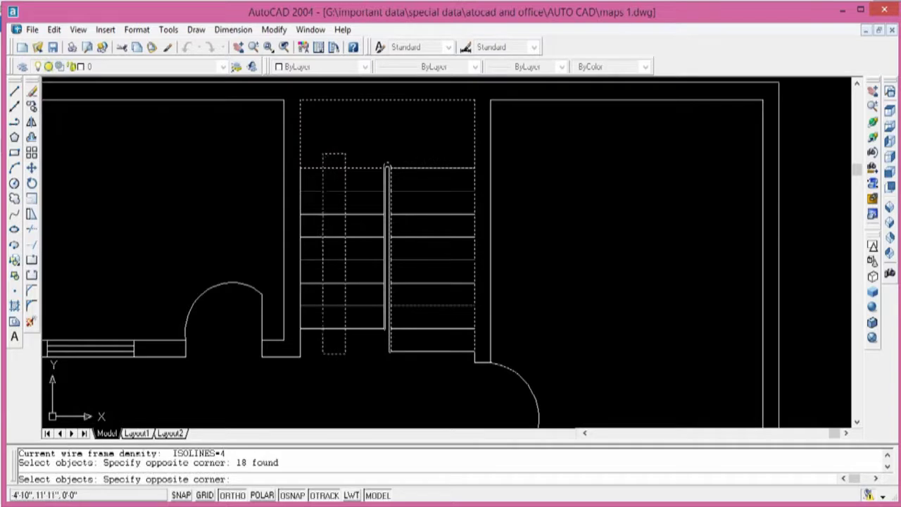
left_click(328, 351)
key("Return")
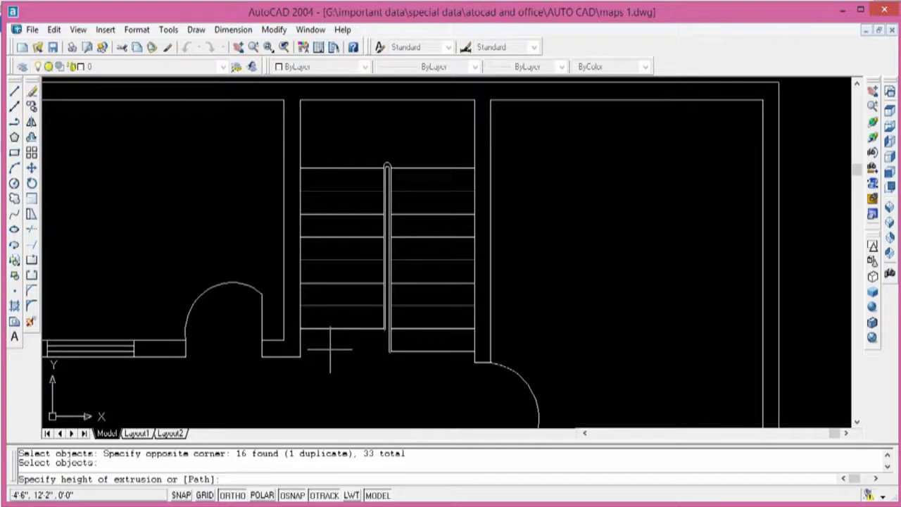
key("Escape")
key("Escape")
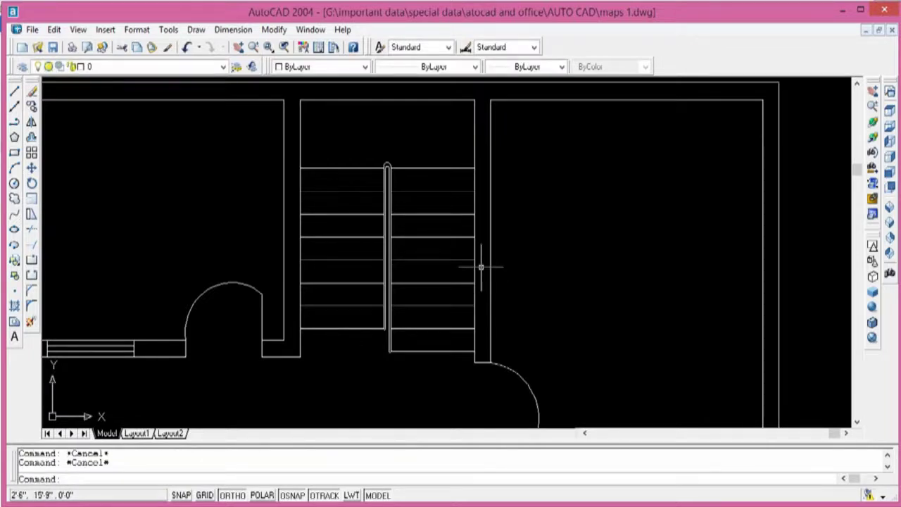
type("ext")
Extrude the window-selected stair outlines to height 9 with no taper, viewed in SW Isometric
key("Return")
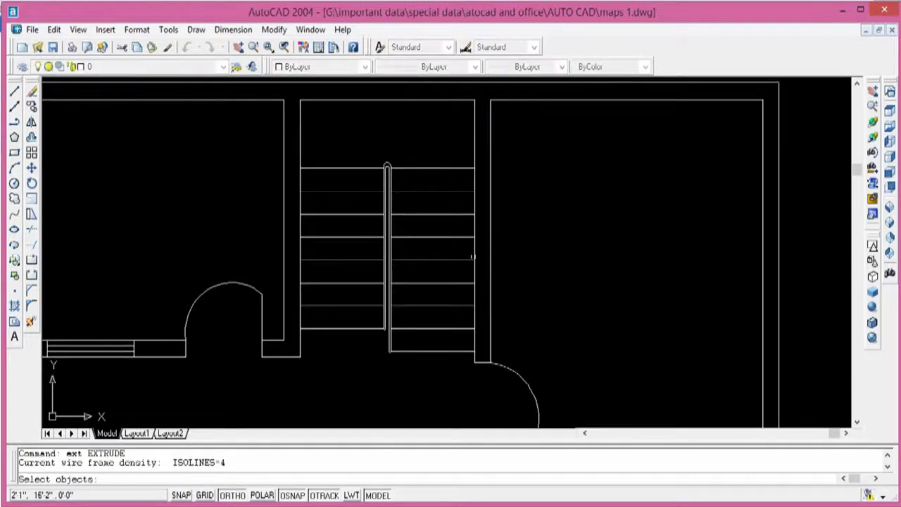
left_click(454, 159)
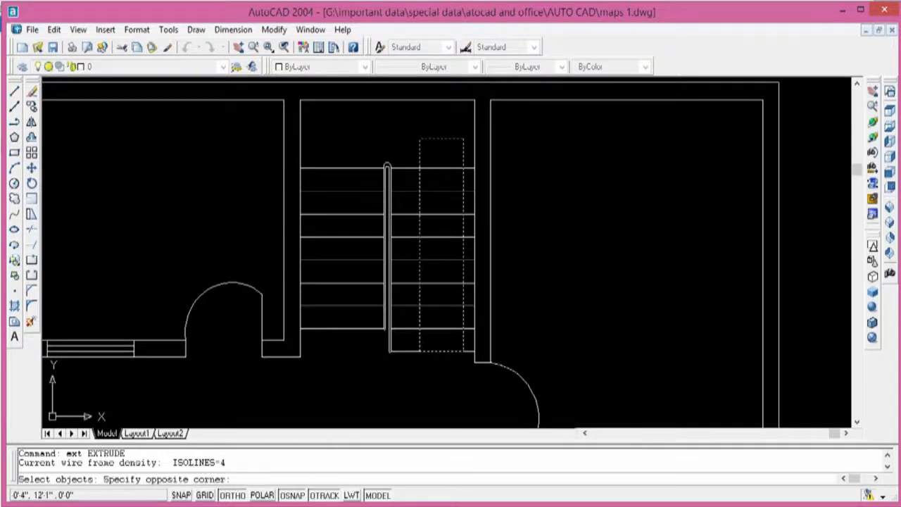
left_click(423, 352)
left_click(342, 162)
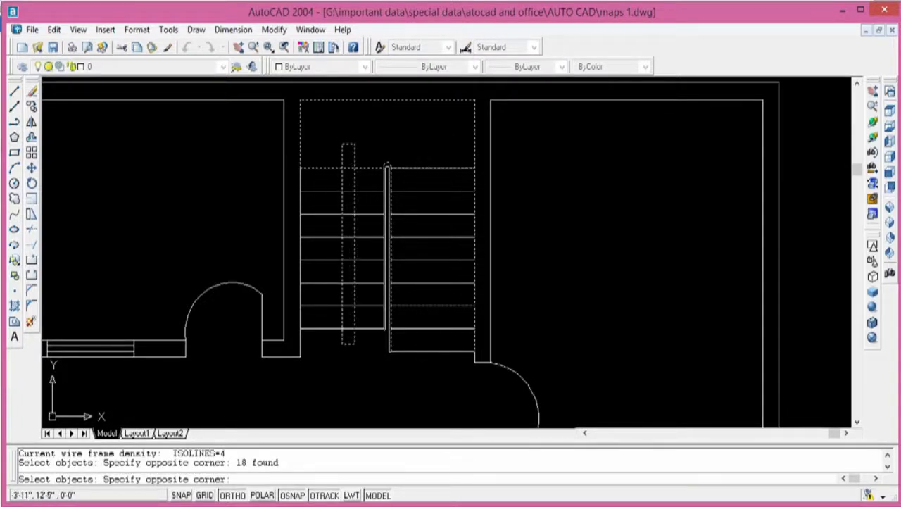
left_click(343, 345)
left_click(426, 345)
left_click(420, 366)
key("Return")
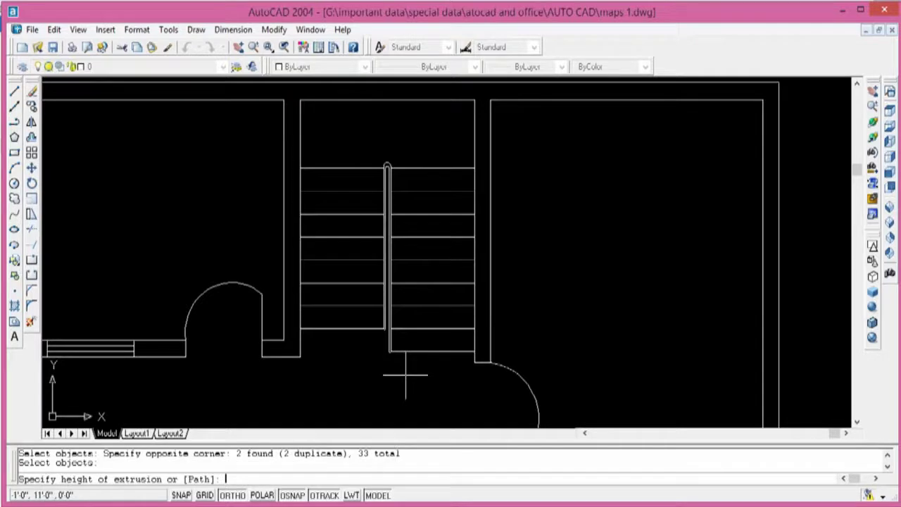
type("9")
key("Return")
key("Return")
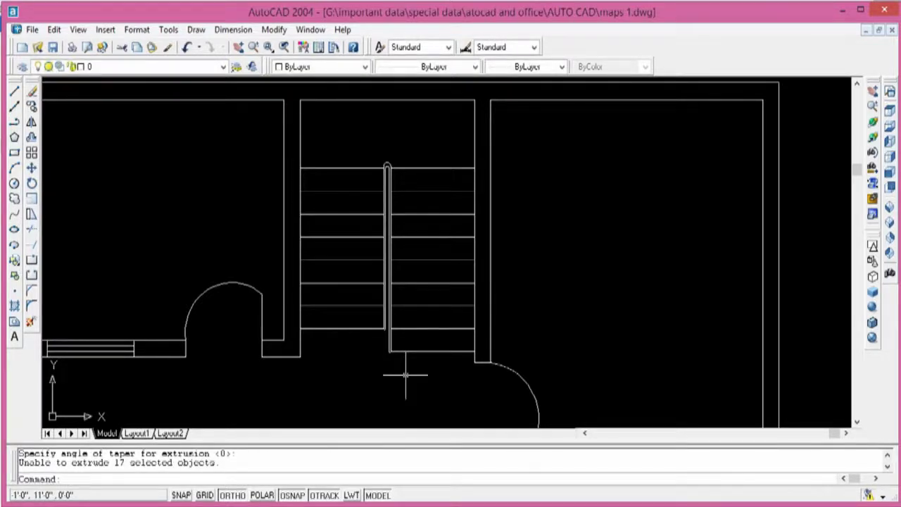
left_click(892, 216)
Copy the selected block to a new position in the 3D model
scroll(499, 227, "up", 6)
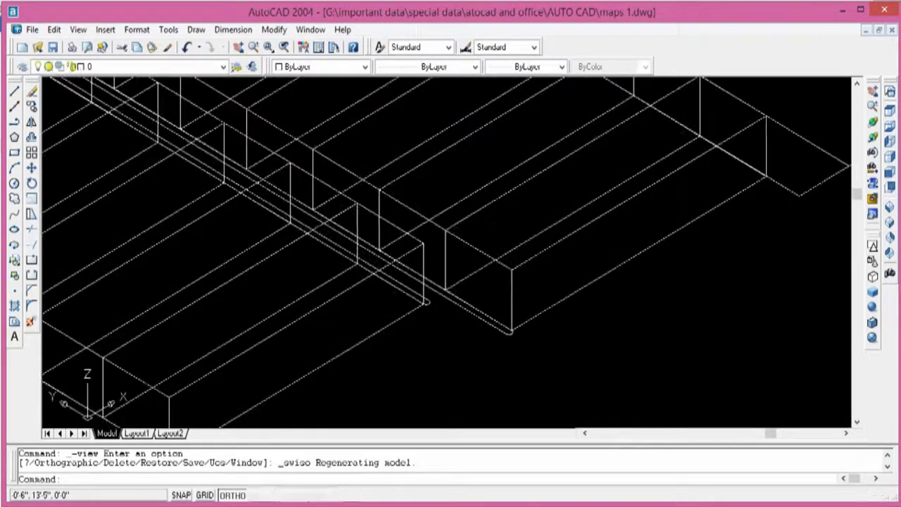
key("Escape")
key("Escape")
type("co")
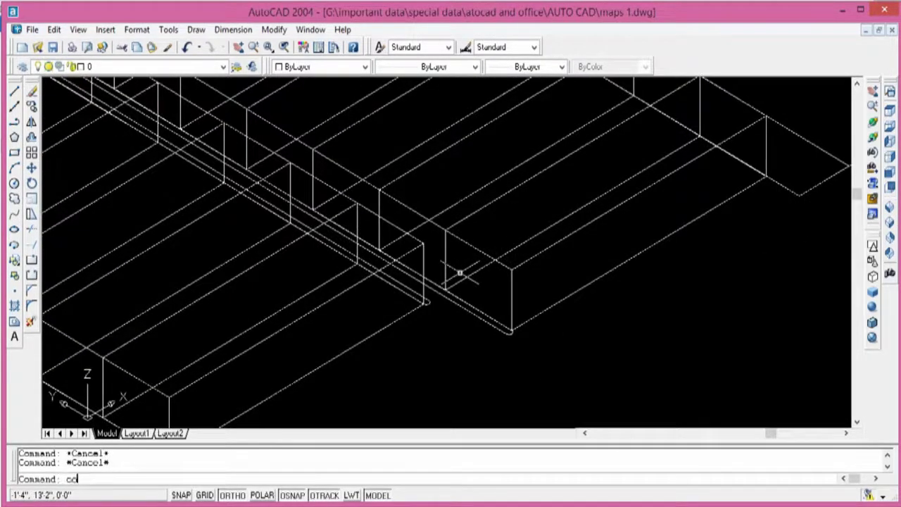
key("Return")
left_click(443, 286)
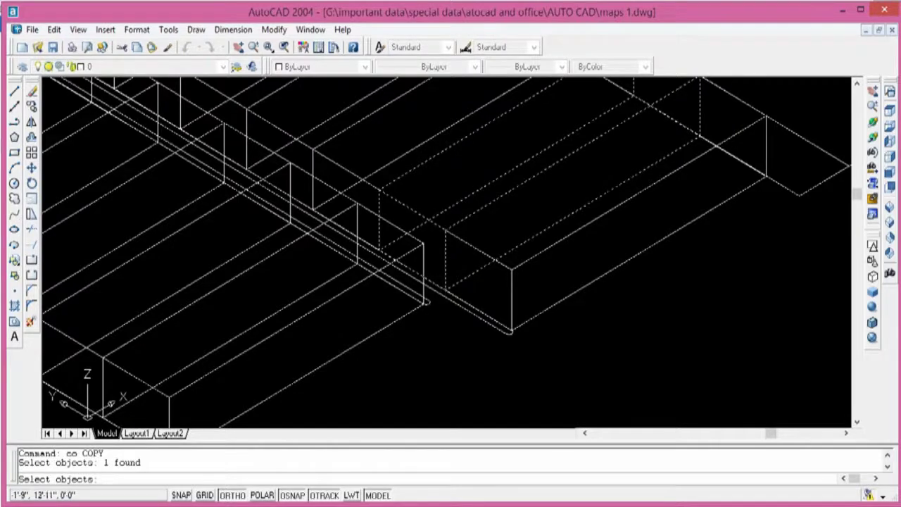
key("Return")
left_click(440, 289)
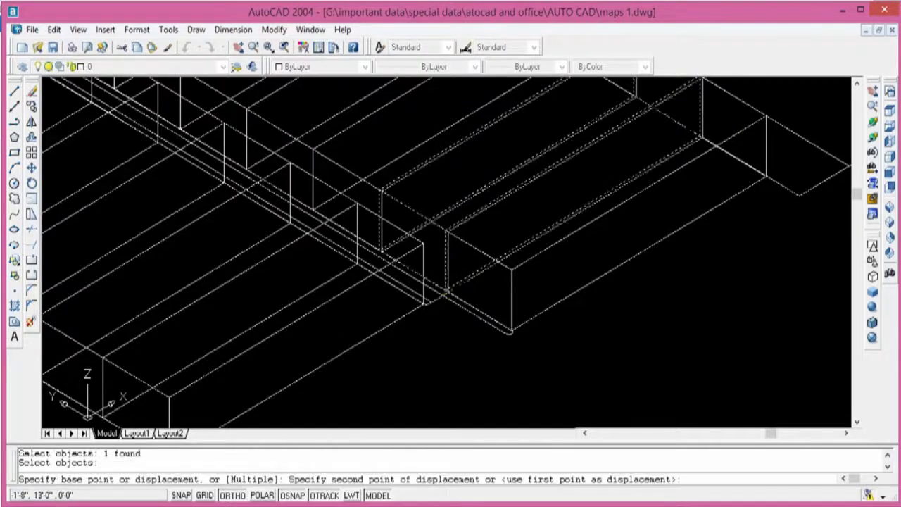
left_click(446, 227)
scroll(439, 225, "up", 2)
middle_click_drag(439, 225, 493, 264)
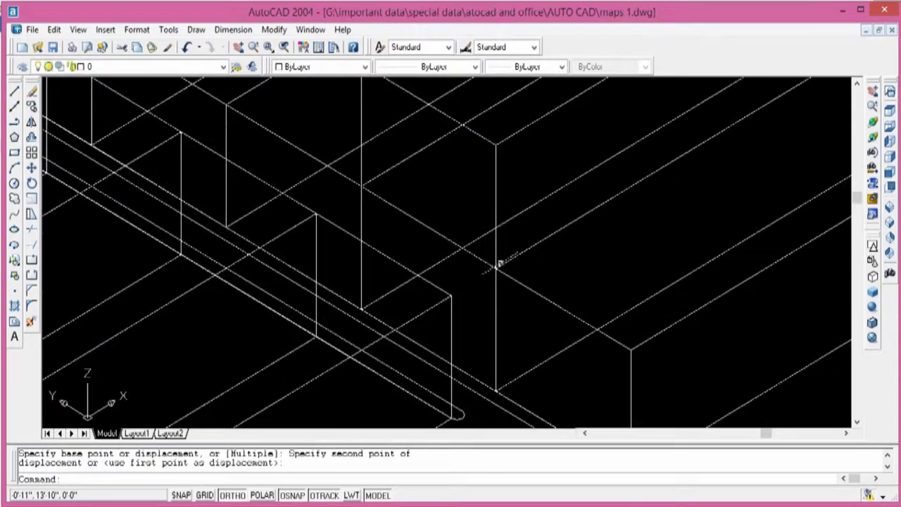
Move the first wall block to its new position with MOVE (m)
key("Escape")
type("m")
key("Return")
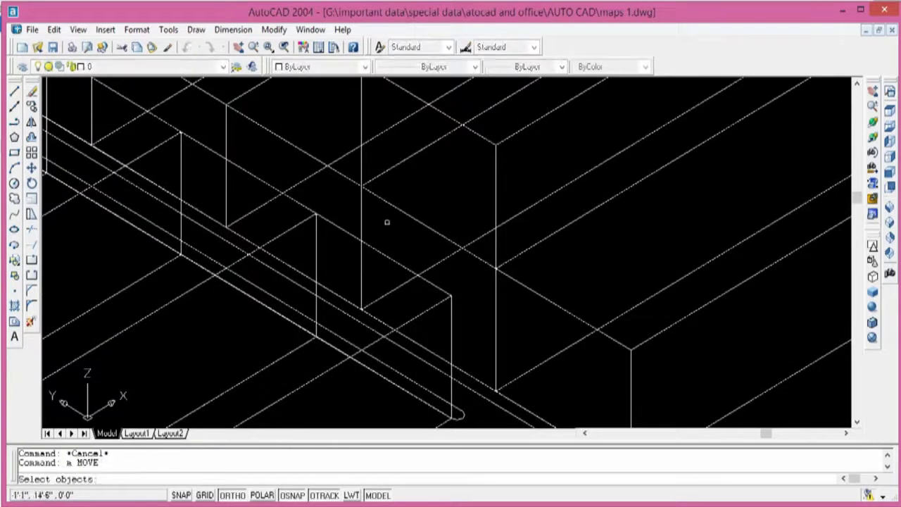
left_click(345, 190)
key("Return")
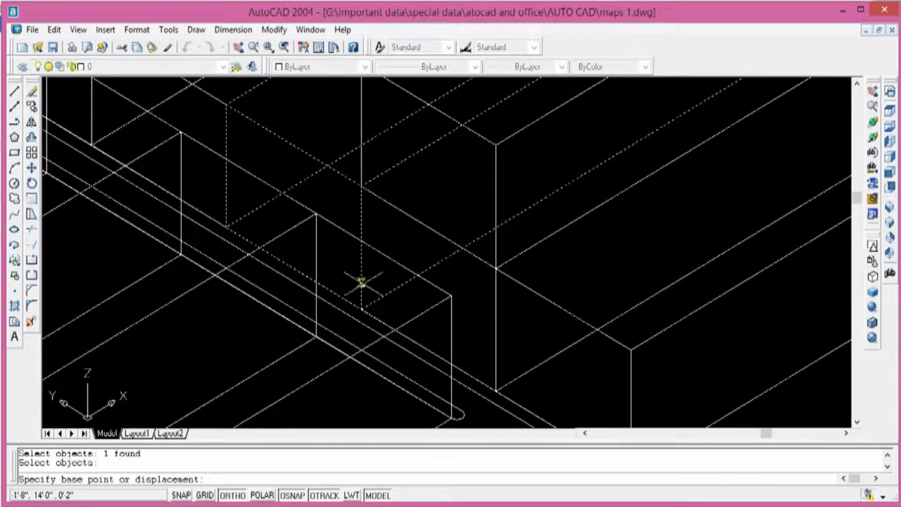
scroll(362, 281, "up", 2)
left_click(360, 307)
scroll(356, 282, "down", 2)
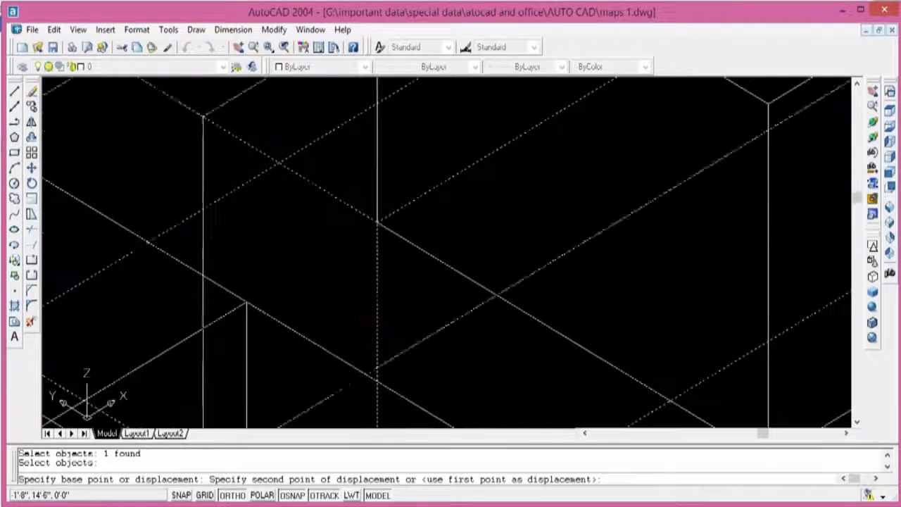
scroll(343, 220, "down", 2)
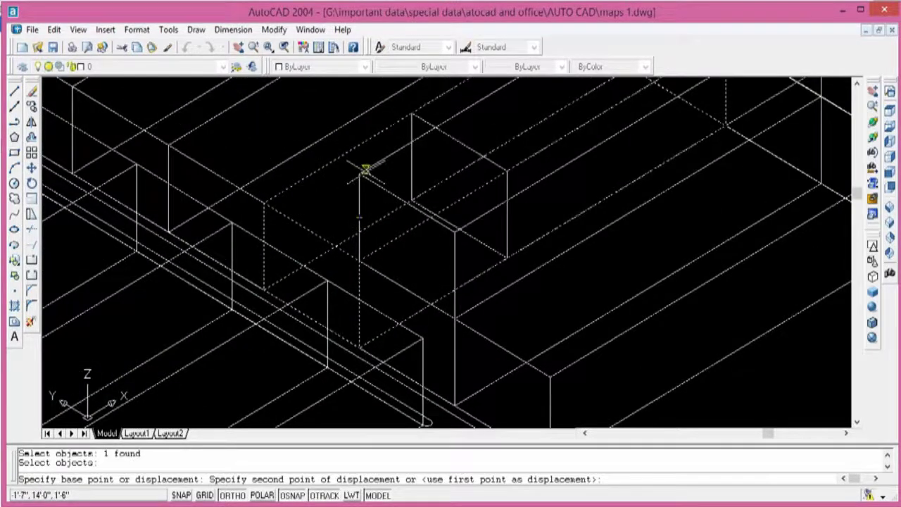
left_click(359, 173)
middle_click_drag(318, 177, 362, 176)
Move the second box to its new location in the model
right_click(362, 176)
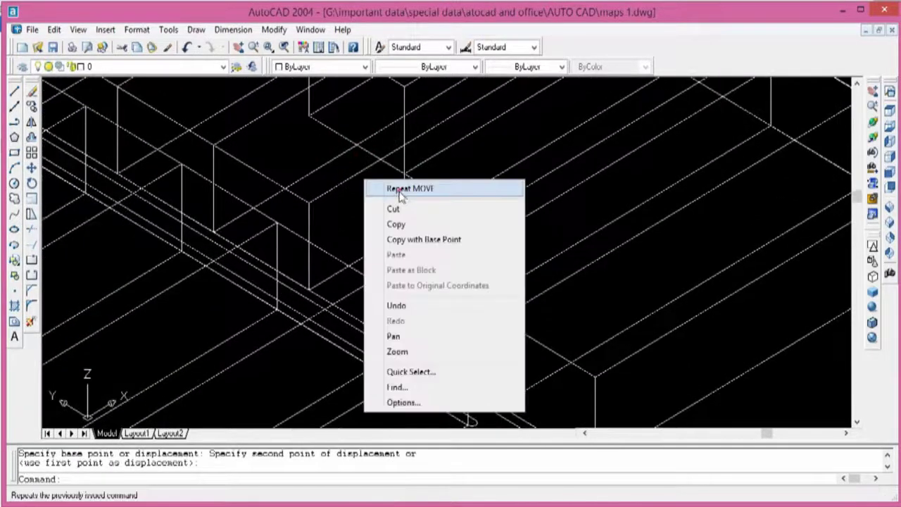
left_click(402, 189)
left_click(309, 200)
key("Return")
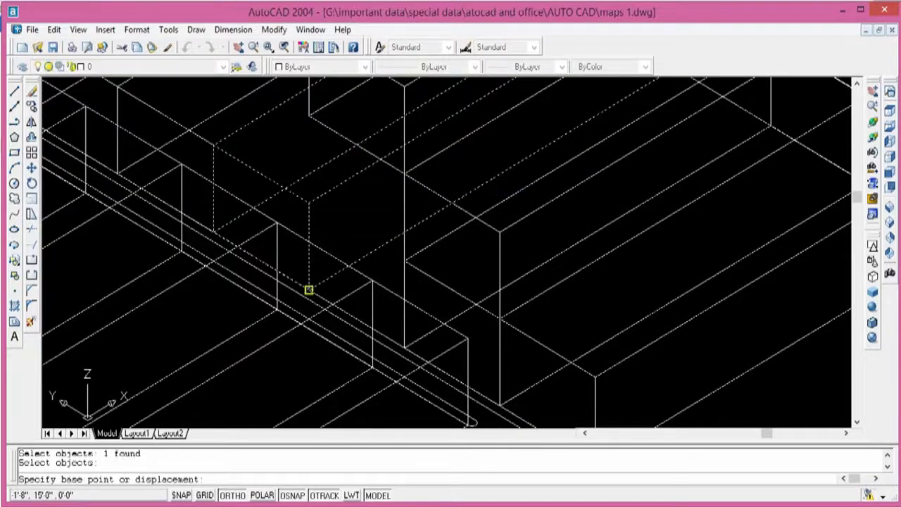
left_click(307, 291)
middle_click_drag(297, 402, 324, 297)
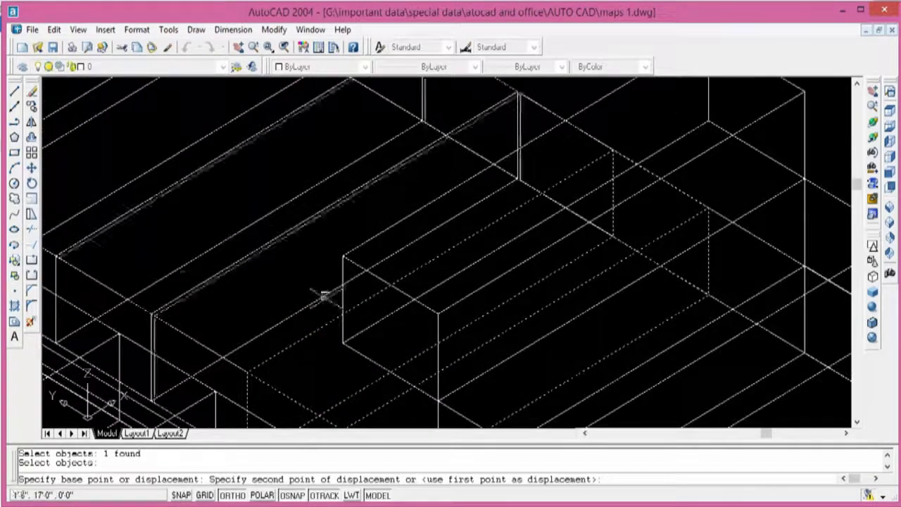
left_click(343, 255)
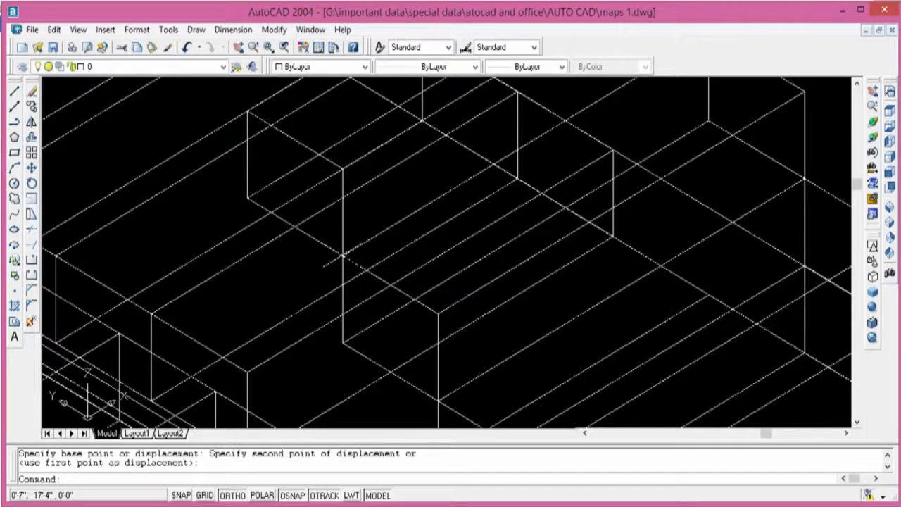
middle_click_drag(343, 255, 482, 275, "shift")
type("m")
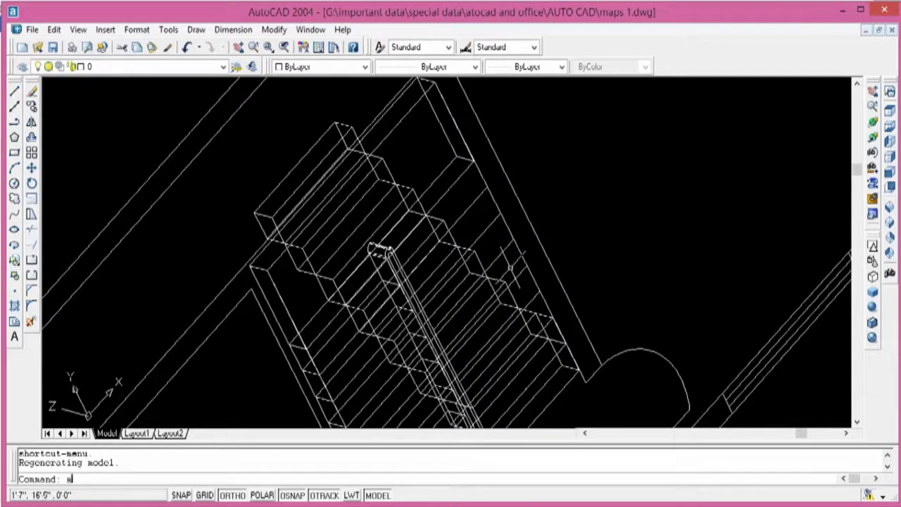
Move the stair block by its corner to its new spot, then orbit the model
key("Return")
left_click(465, 171)
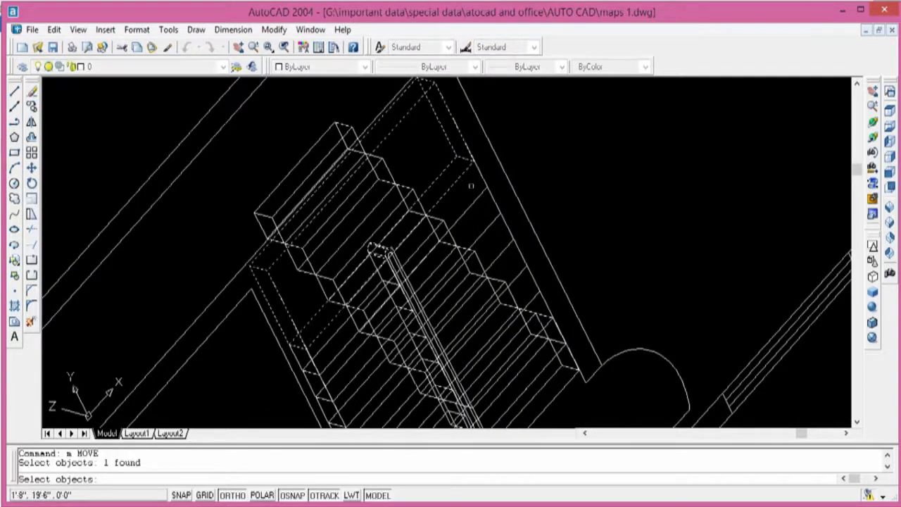
key("Return")
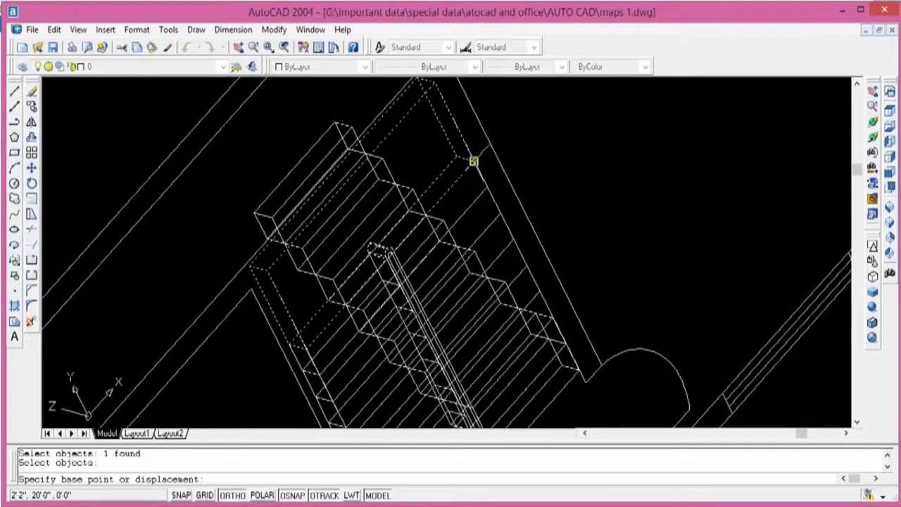
left_click(474, 161)
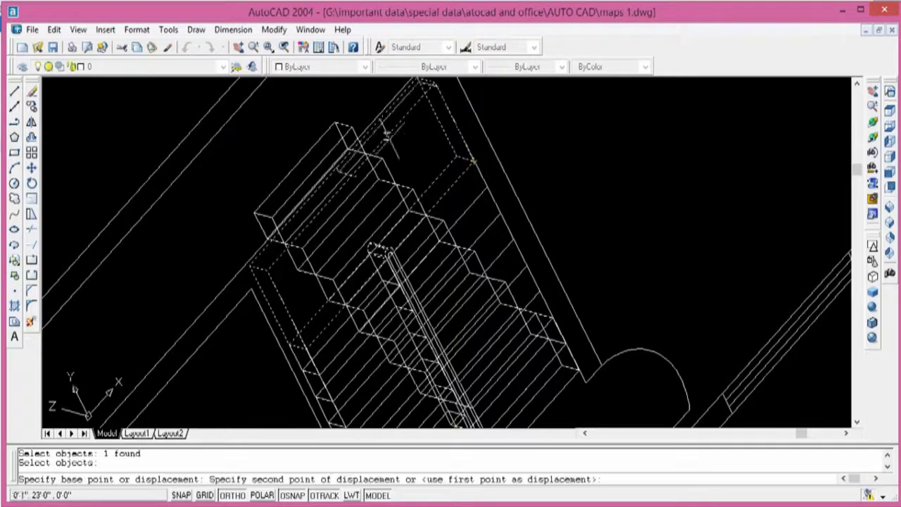
left_click(333, 122)
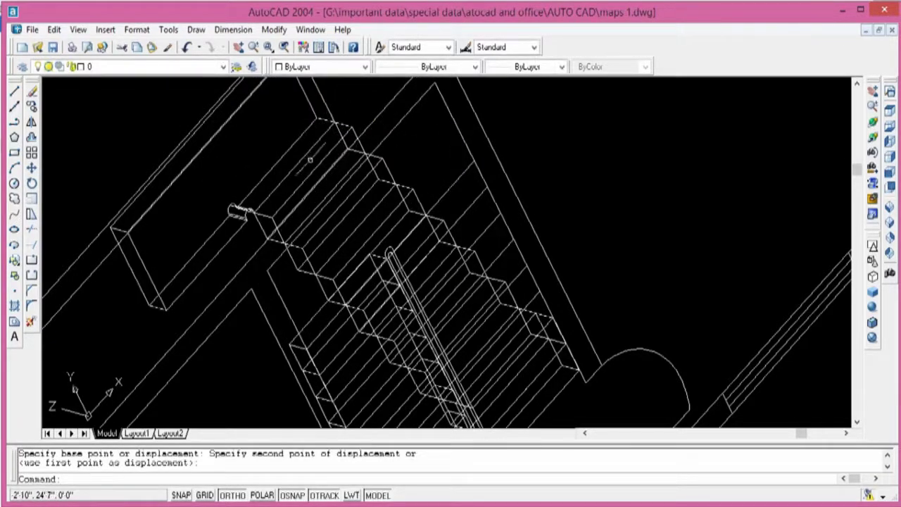
middle_click_drag(312, 157, 379, 115)
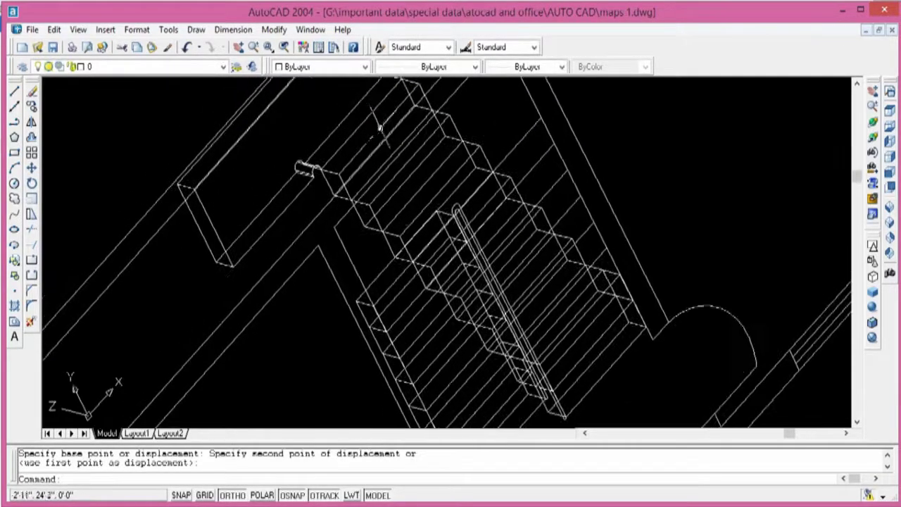
left_click(870, 135)
mouse_move(412, 239)
left_mouse_down()
mouse_move(505, 185)
mouse_move(384, 338)
mouse_move(445, 326)
left_mouse_up()
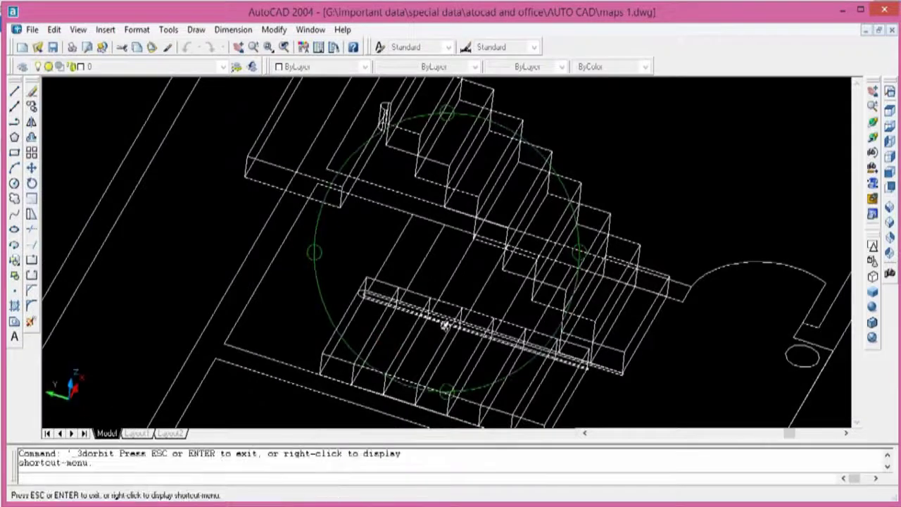
Move another extruded stair block from its base point to its new place in the staircase
key("Escape")
key("Return")
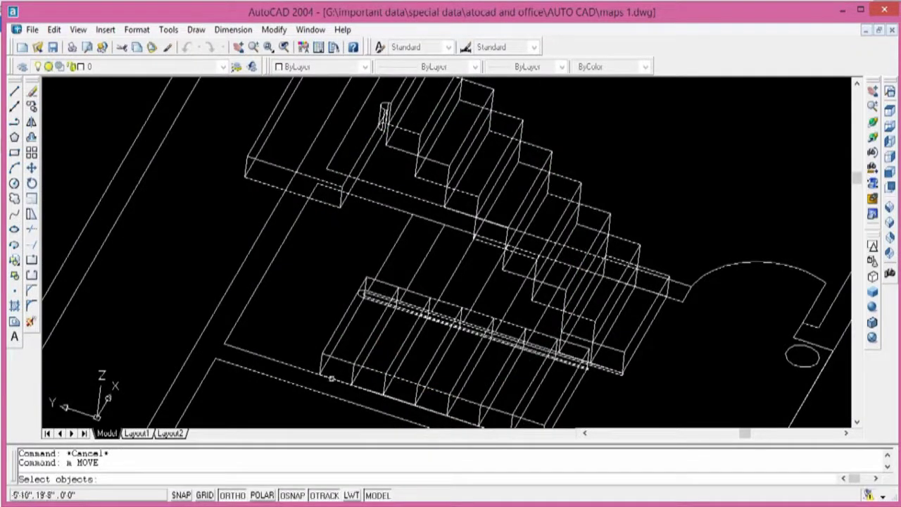
left_click(331, 378)
key("Return")
scroll(326, 379, "up", 2)
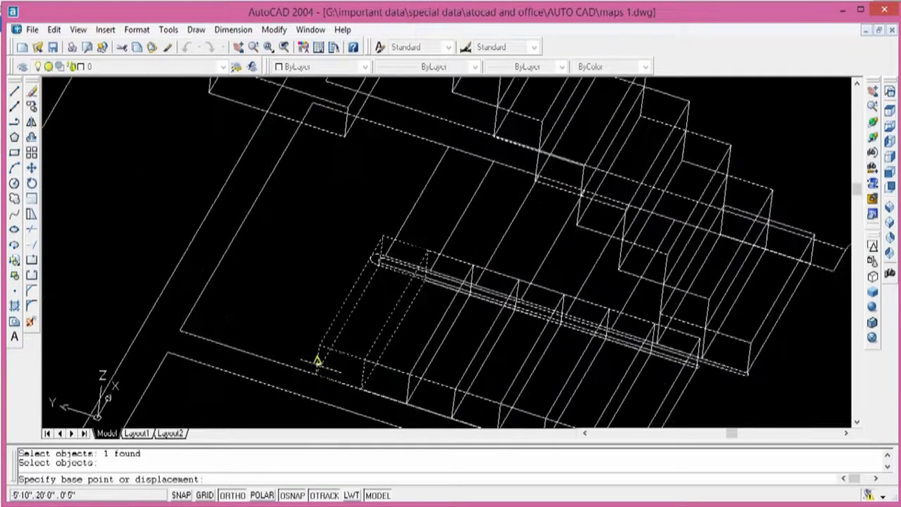
left_click(316, 375)
scroll(328, 376, "up", 2)
scroll(328, 376, "up", 2)
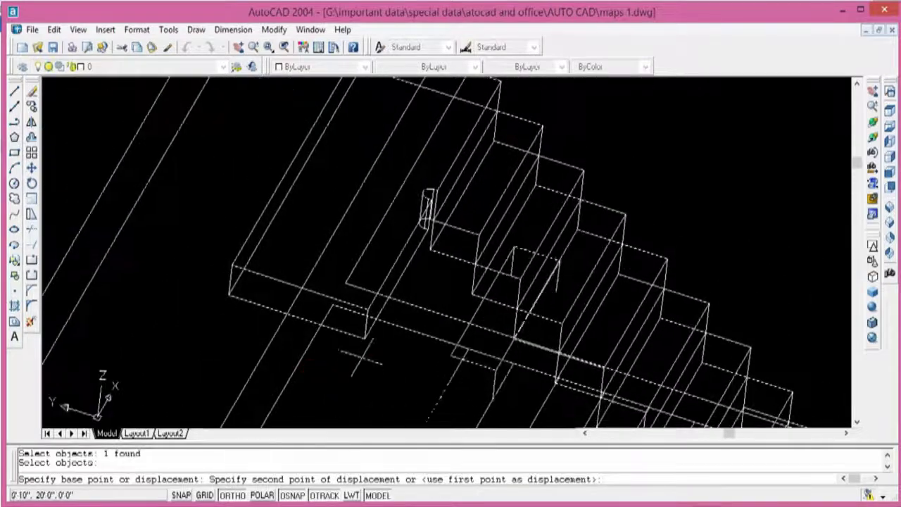
scroll(374, 302, "up", 2)
left_click(365, 321)
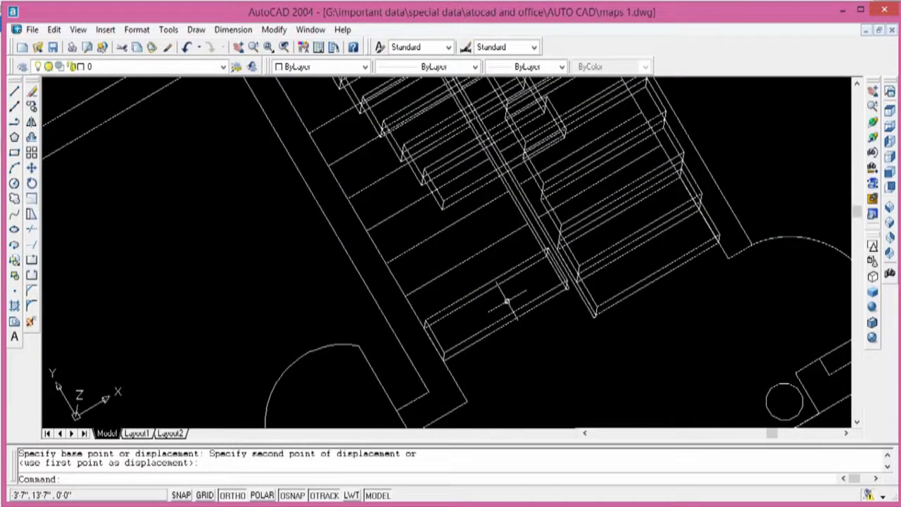
type("m")
Move the next stair block into position and show the stairs Gouraud shaded
key("Return")
scroll(420, 338, "up", 3)
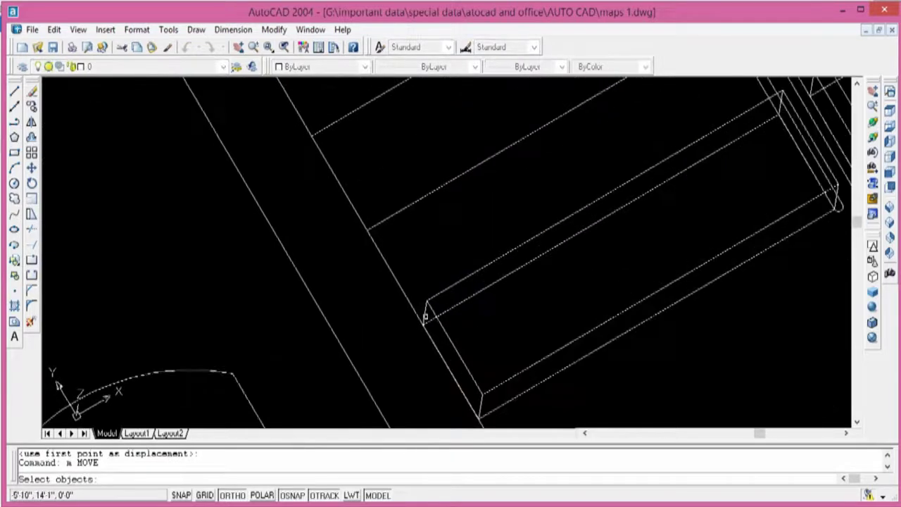
left_click(424, 315)
key("Return")
left_click(422, 325)
scroll(450, 253, "down", 4)
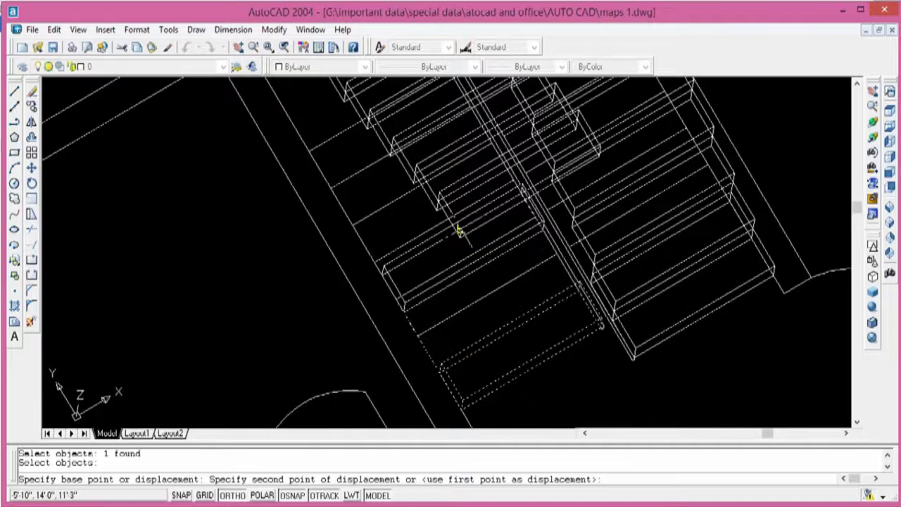
left_click(459, 230)
scroll(465, 229, "down", 2)
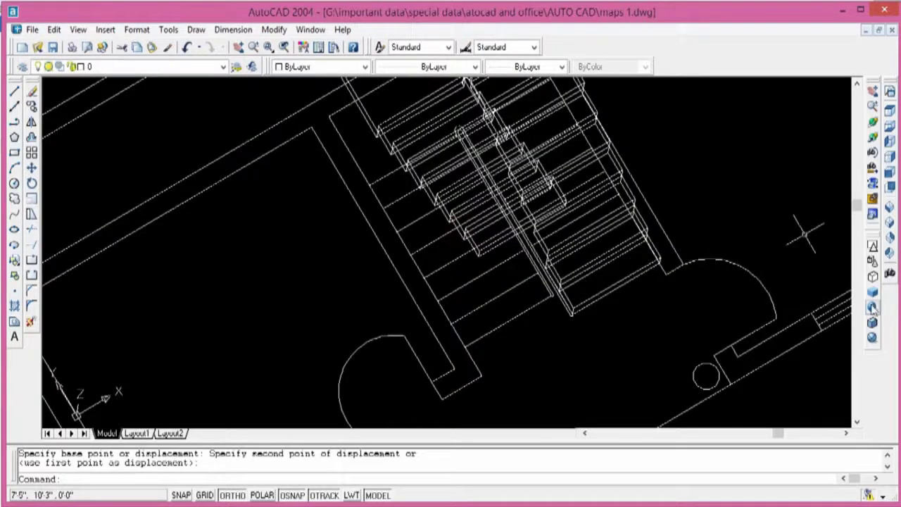
left_click(873, 308)
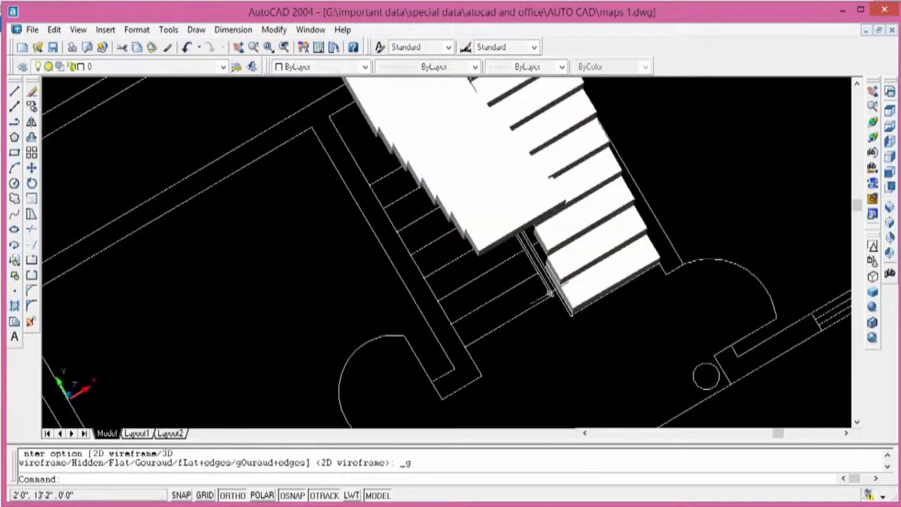
Orbit the view until the shaded L-shaped staircase is seen from the front
left_click(872, 124)
mouse_move(619, 201)
left_mouse_down()
mouse_move(410, 264)
mouse_move(465, 182)
mouse_move(473, 314)
mouse_move(416, 288)
mouse_move(343, 283)
mouse_move(460, 233)
mouse_move(397, 274)
mouse_move(545, 243)
mouse_move(489, 191)
mouse_move(465, 227)
mouse_move(547, 227)
mouse_move(561, 236)
mouse_move(501, 261)
mouse_move(338, 279)
mouse_move(501, 251)
mouse_move(453, 226)
mouse_move(455, 199)
mouse_move(565, 227)
mouse_move(569, 191)
mouse_move(514, 252)
mouse_move(529, 202)
mouse_move(519, 139)
mouse_move(417, 192)
mouse_move(436, 243)
mouse_move(477, 243)
mouse_move(498, 228)
left_mouse_up()
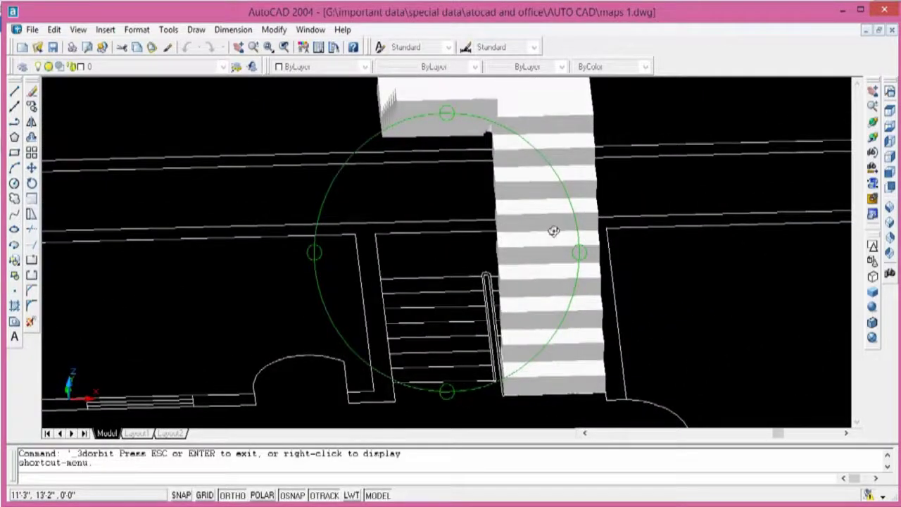
key("Escape")
Window-select all 17 stair solids and move them 45' aside from the floor plan
key("Return")
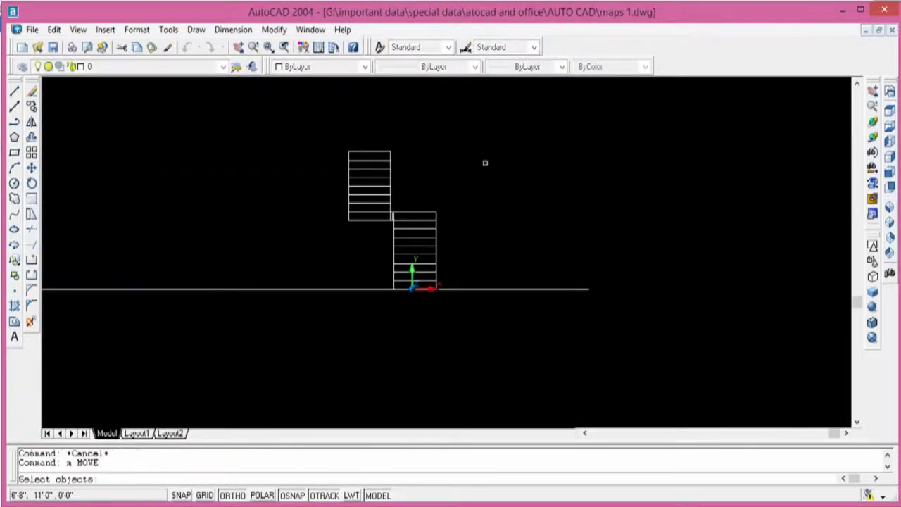
left_click(493, 135)
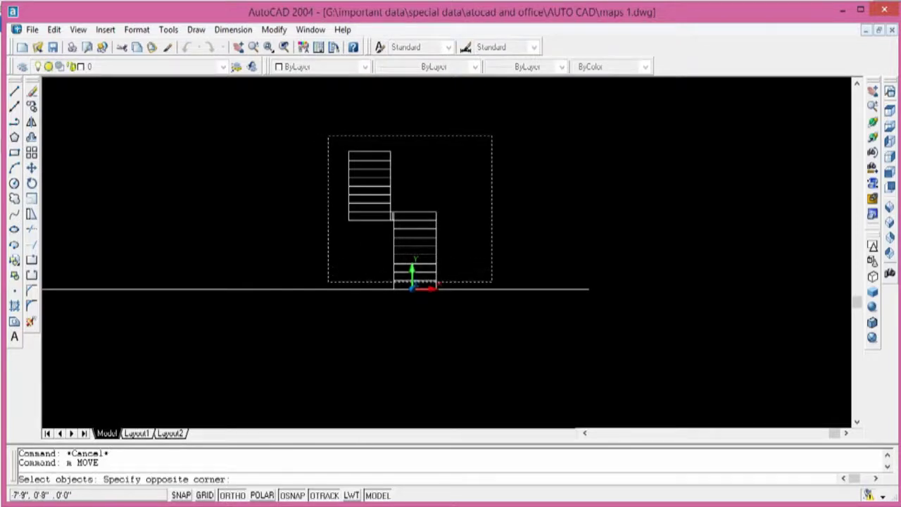
left_click(328, 284)
key("Return")
left_click(456, 186)
type("45'")
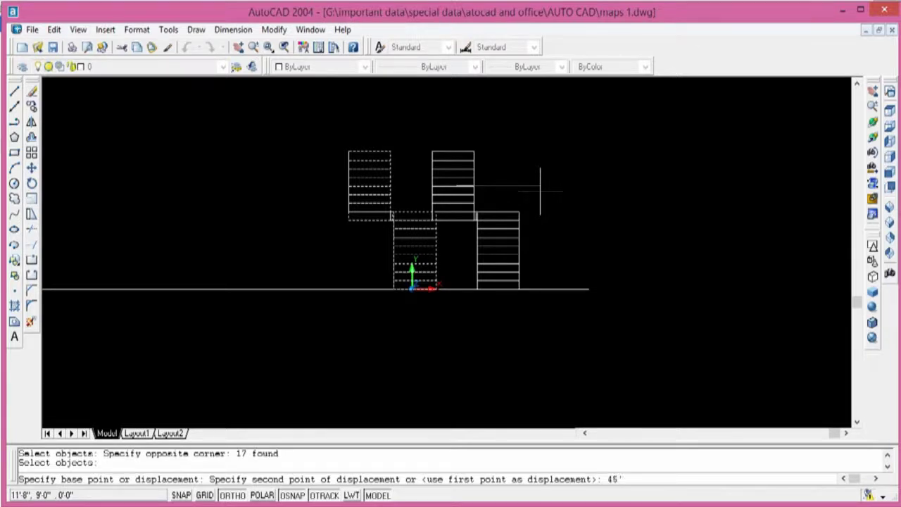
key("Return")
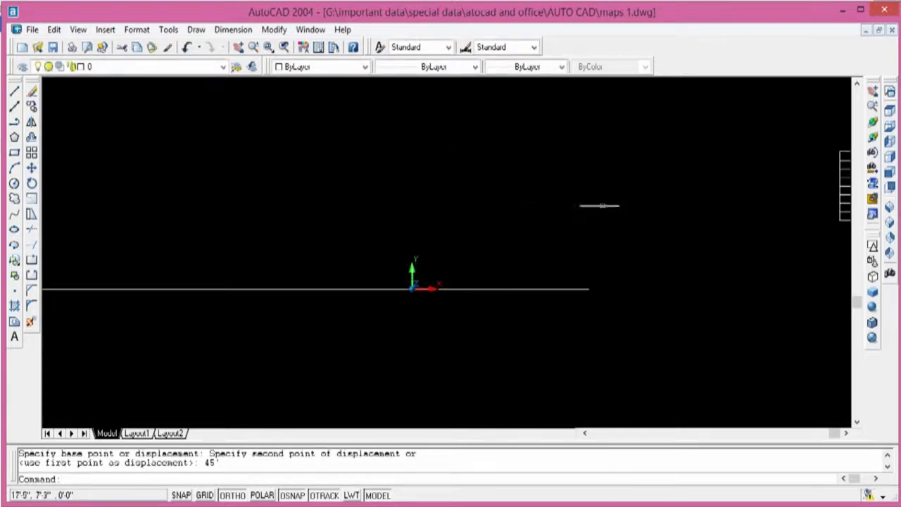
Check the model in southwest isometric view, then return to the Top plan view
left_click(892, 217)
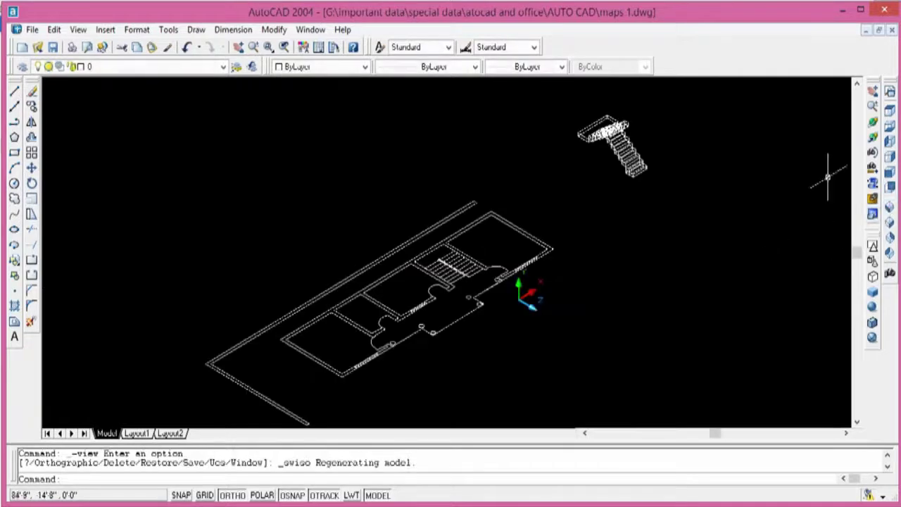
scroll(514, 240, "down", 2)
scroll(429, 197, "up", 1)
scroll(440, 176, "up", 1)
scroll(451, 161, "up", 1)
scroll(450, 161, "up", 1)
scroll(451, 160, "down", 1)
scroll(458, 163, "down", 1)
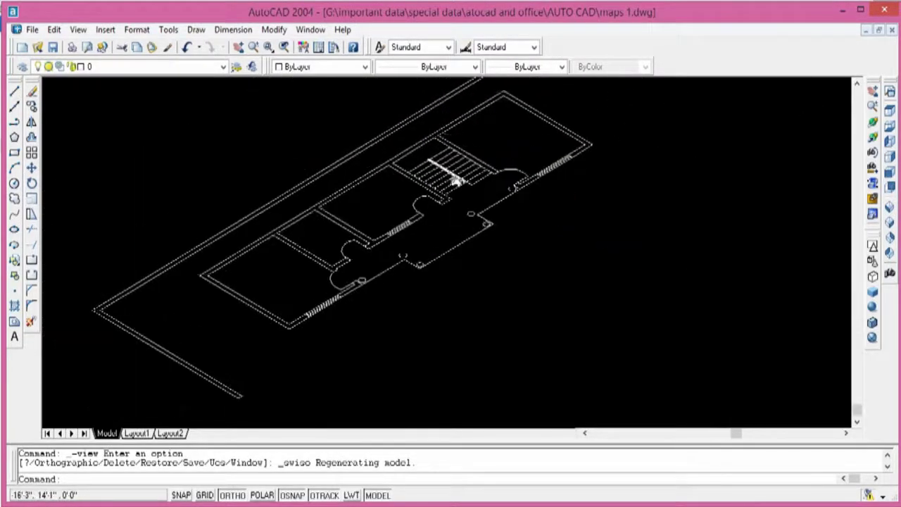
scroll(458, 169, "down", 1)
left_click(890, 109)
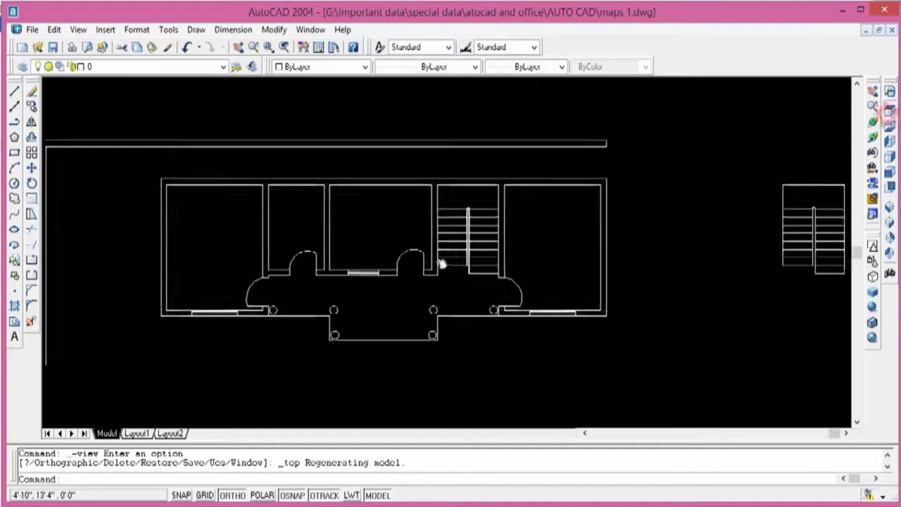
Start a move and select the stairs, a door, the bottom-right window and the columns
middle_click_drag(437, 261, 390, 250)
key("Escape")
key("Escape")
key("Return")
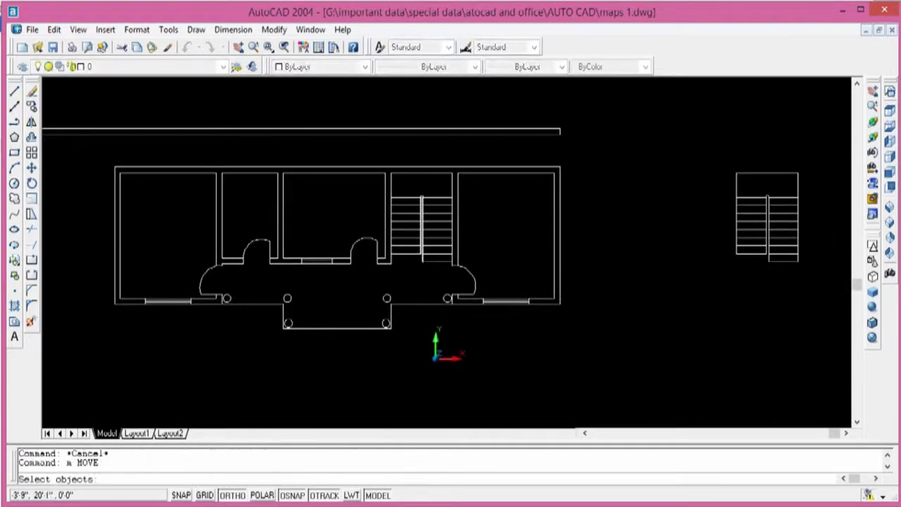
left_click(433, 193)
left_click(401, 262)
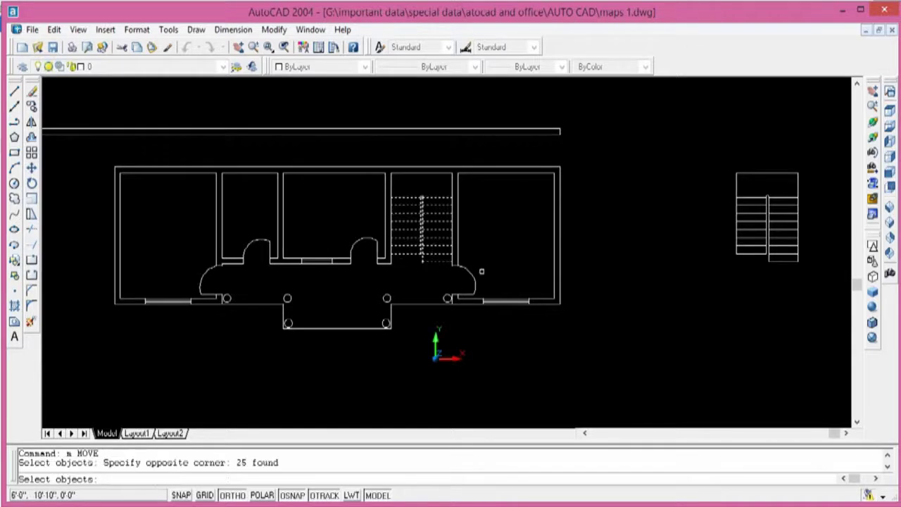
left_click(488, 275)
left_click(467, 296)
left_click(502, 278)
left_click(497, 319)
left_click(441, 284)
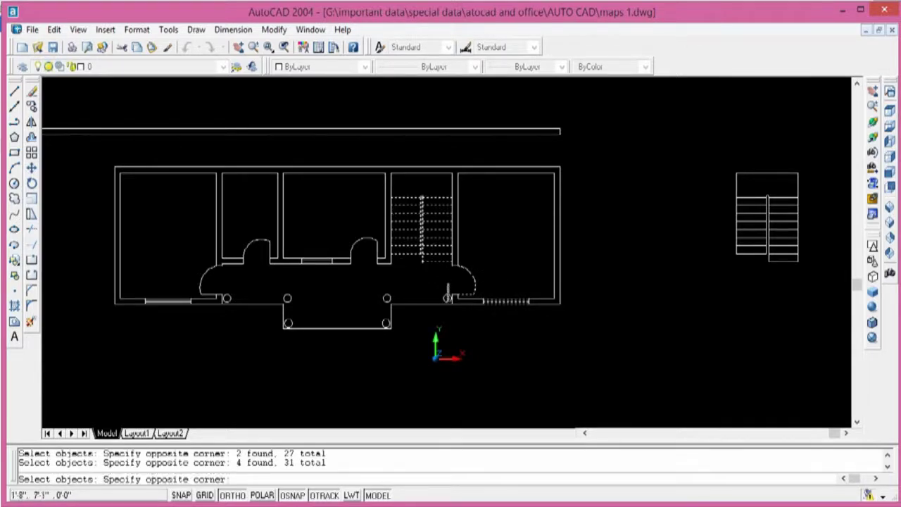
left_click(378, 306)
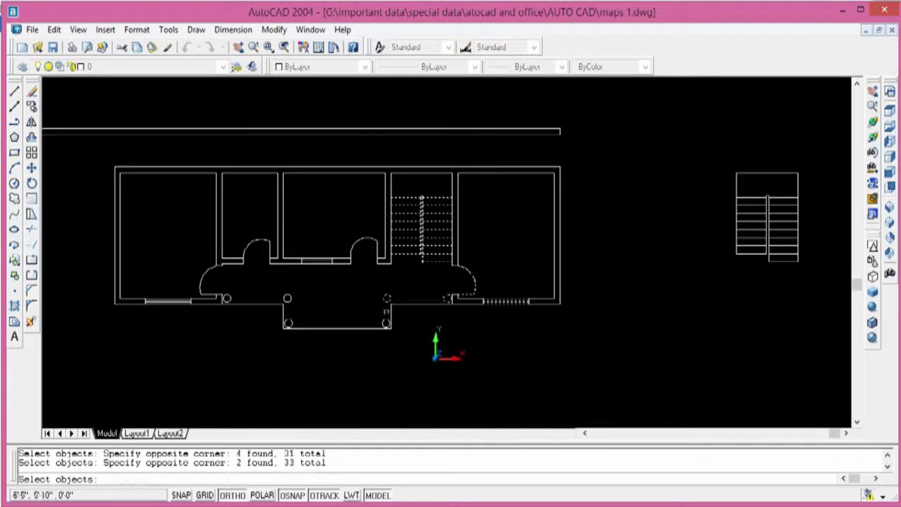
left_click(387, 323)
left_click(289, 323)
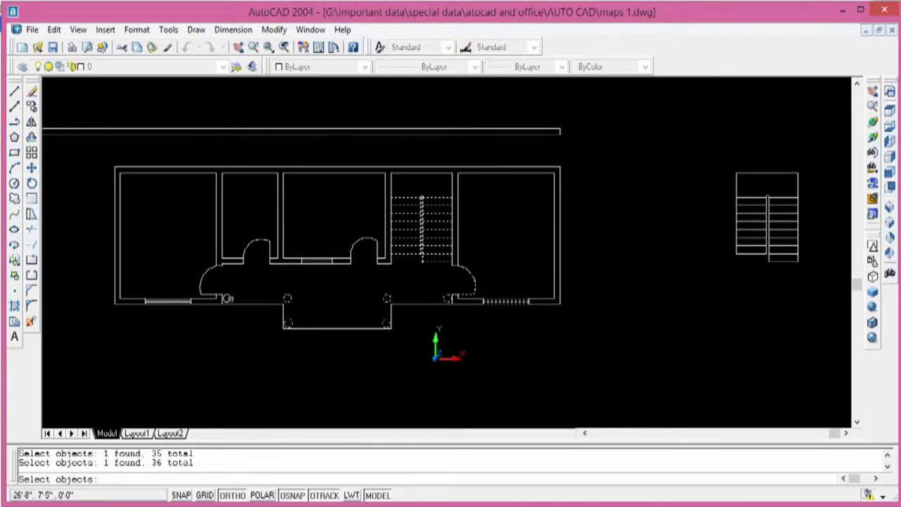
Add the remaining door arcs and window lines, then move all 49 items 110' right
left_click(268, 224)
left_click(249, 259)
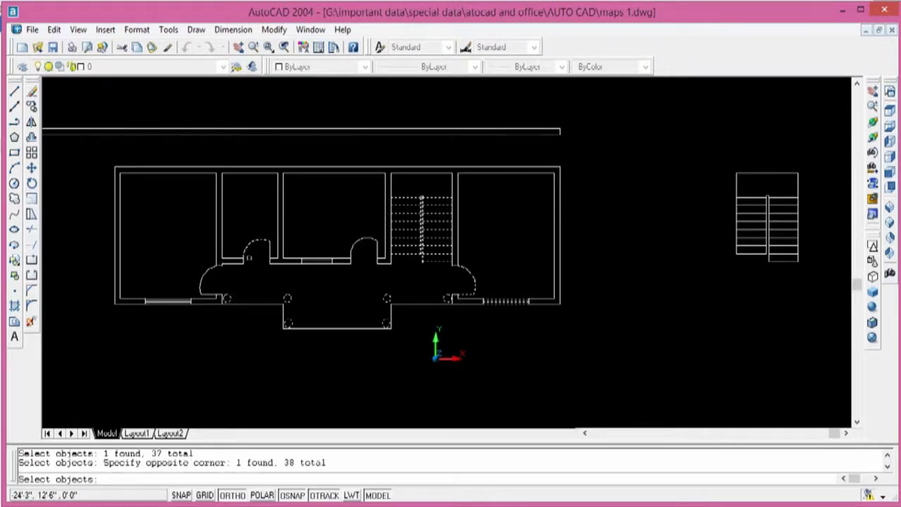
left_click(272, 250)
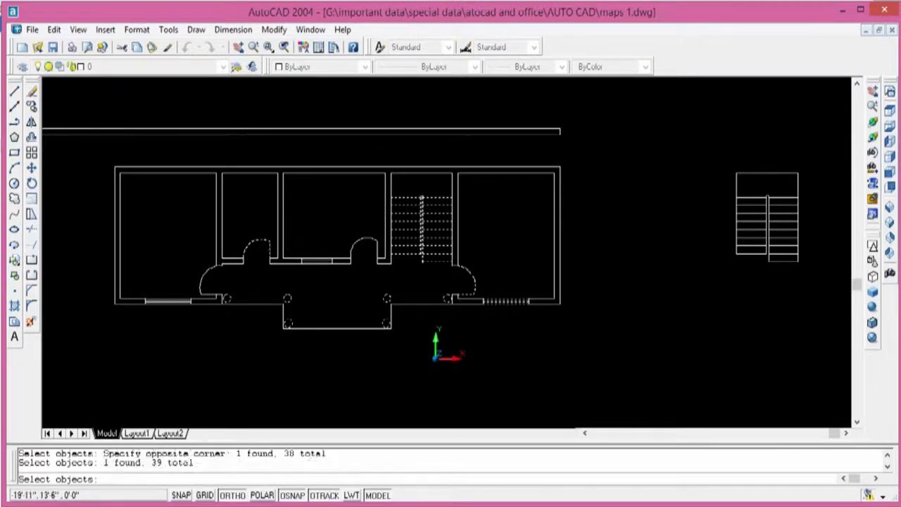
left_click(369, 227)
left_click(347, 260)
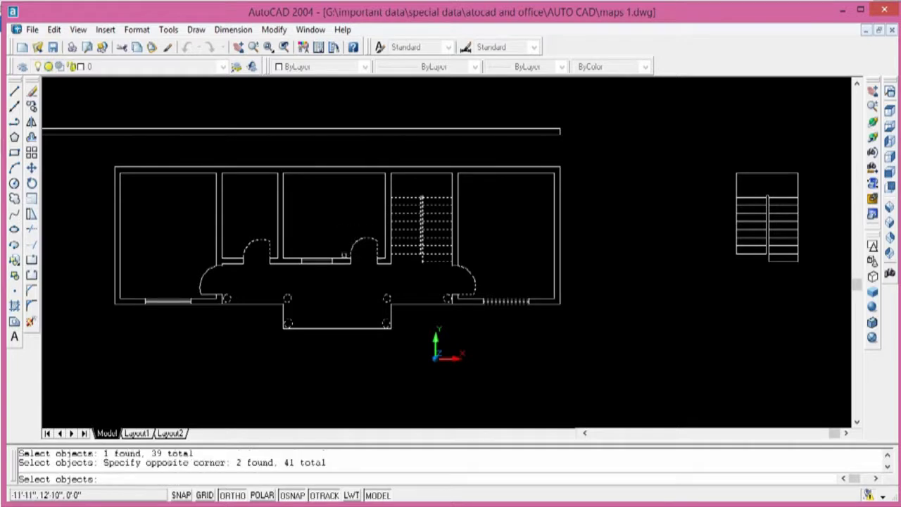
left_click(321, 250)
left_click(311, 271)
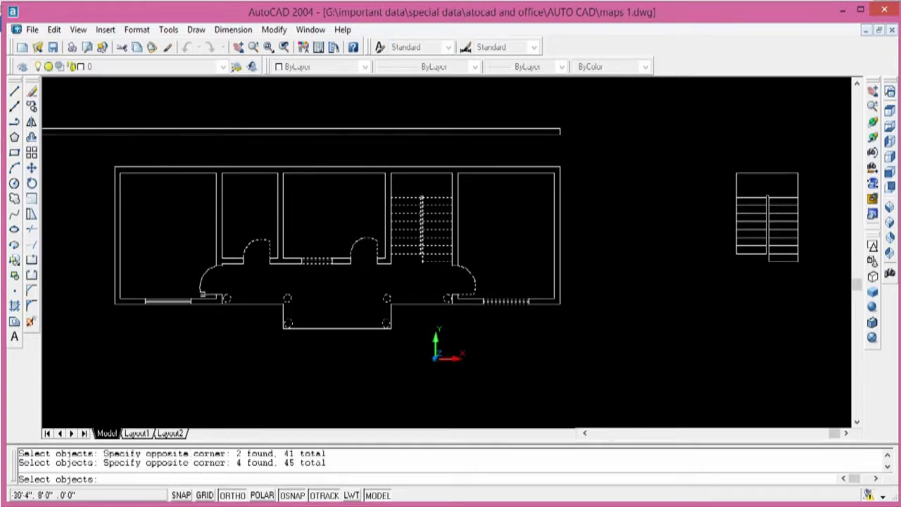
left_click(174, 300)
left_click(174, 284)
left_click(148, 326)
key("Return")
left_click(196, 341)
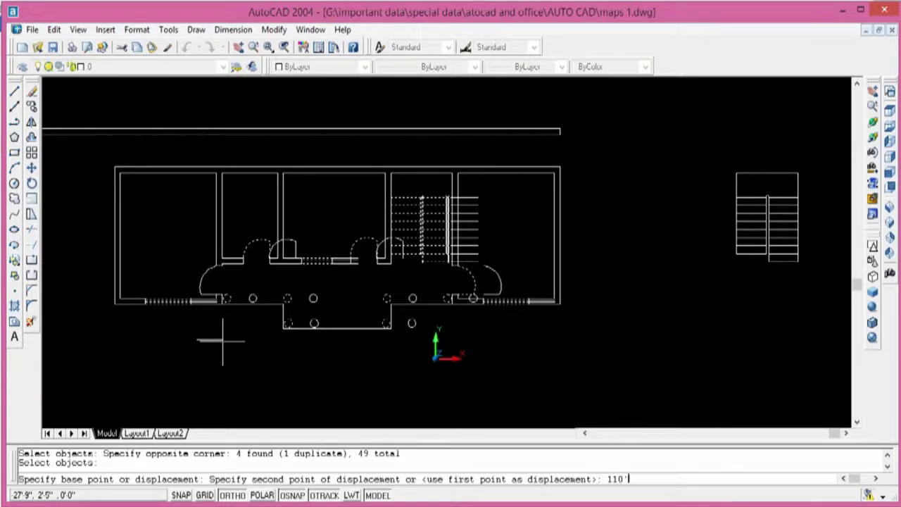
key("Return")
scroll(342, 292, "down", 5)
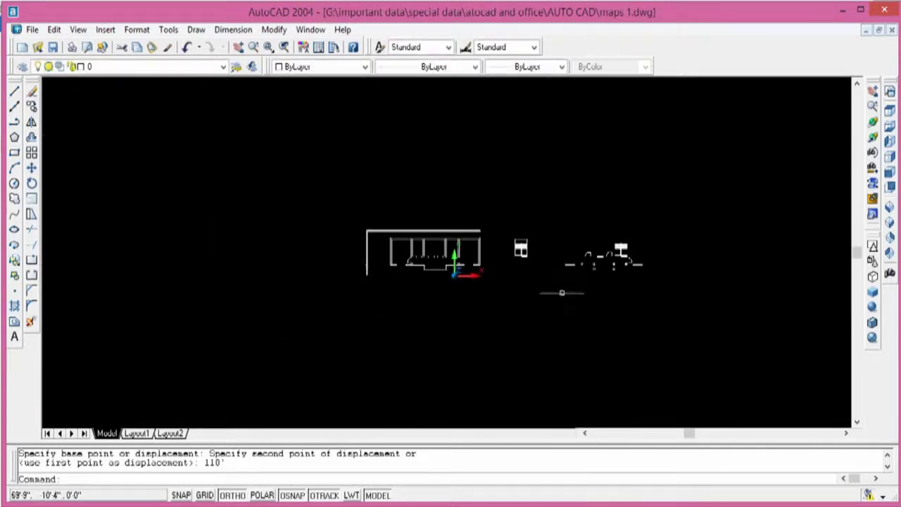
Zoom in and window-select the left door with its lines, then cancel that selection
scroll(535, 289, "up", 3)
scroll(284, 232, "up", 3)
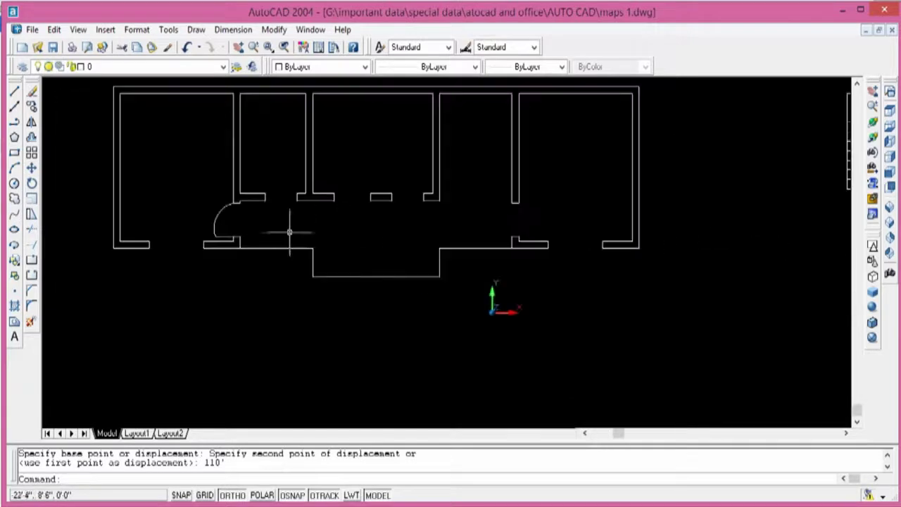
type("m")
key("Return")
scroll(246, 229, "up", 2)
scroll(240, 225, "up", 1)
left_click(225, 223)
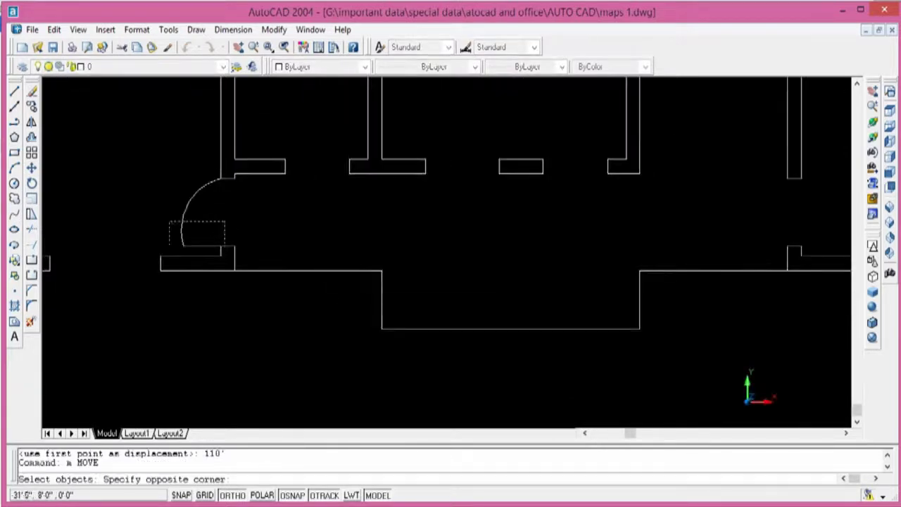
left_click(165, 249)
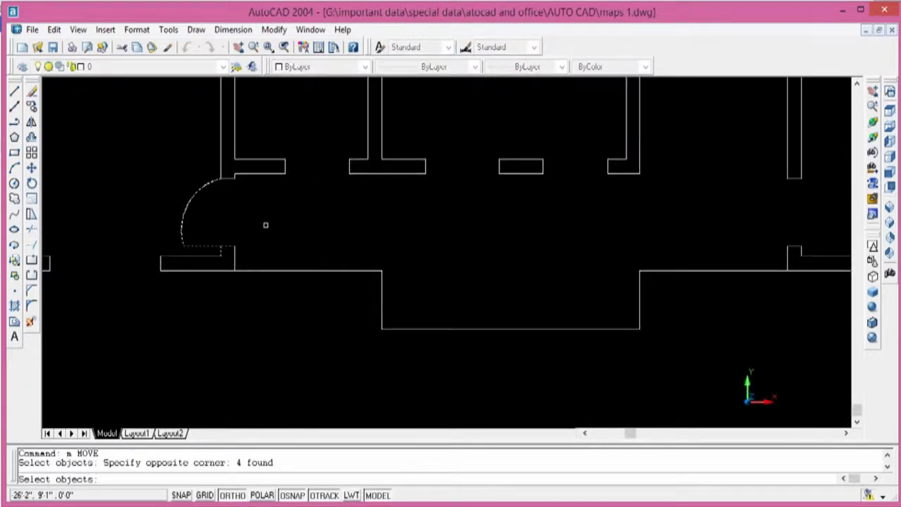
key("Escape")
key("Escape")
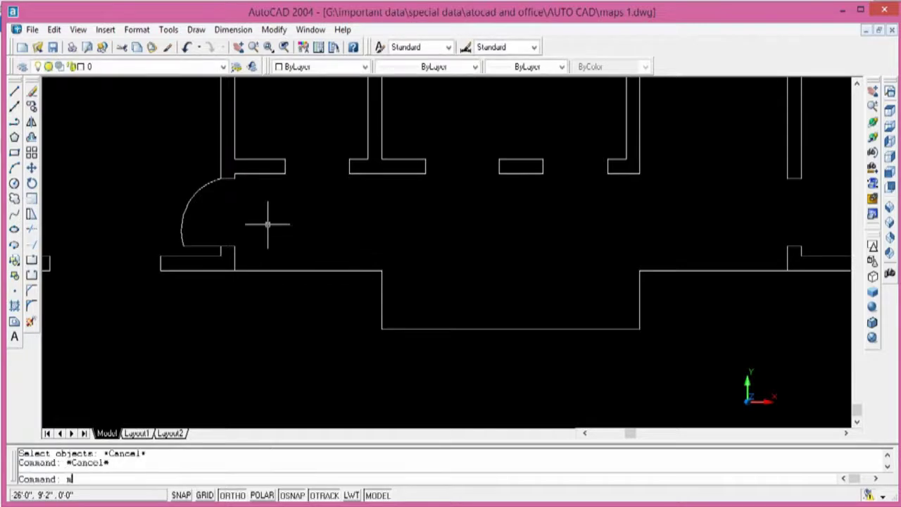
Move only the leftover left door arc 100' to the right
key("Return")
left_click(219, 214)
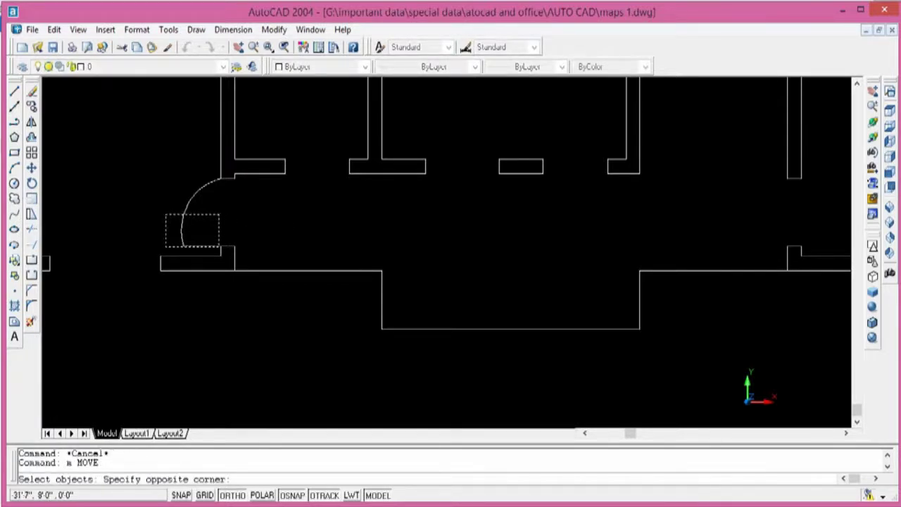
left_click(166, 246)
key("Return")
left_click(300, 240)
type("100'")
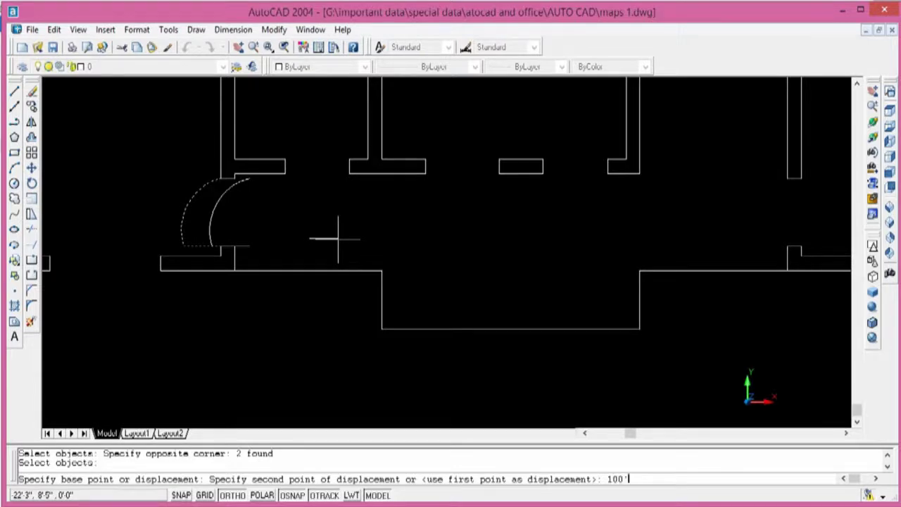
key("Return")
scroll(338, 237, "down", 5)
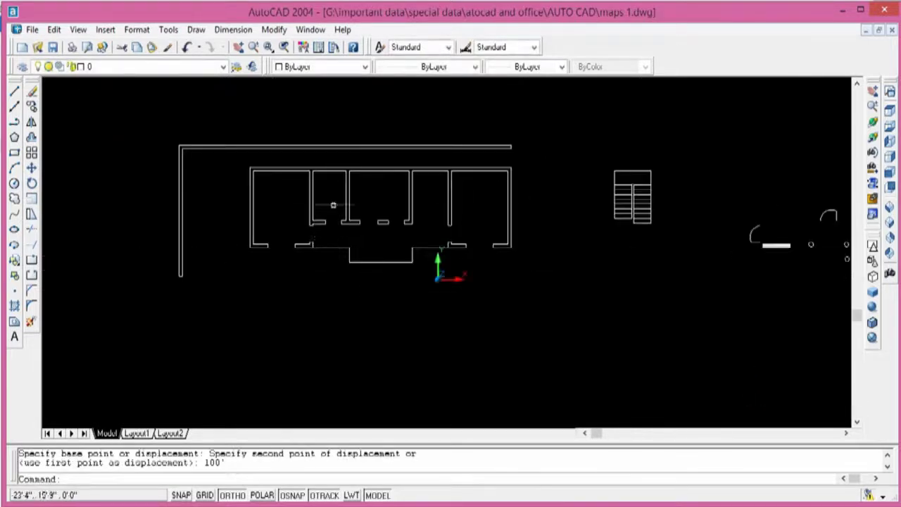
scroll(180, 178, "down", 1)
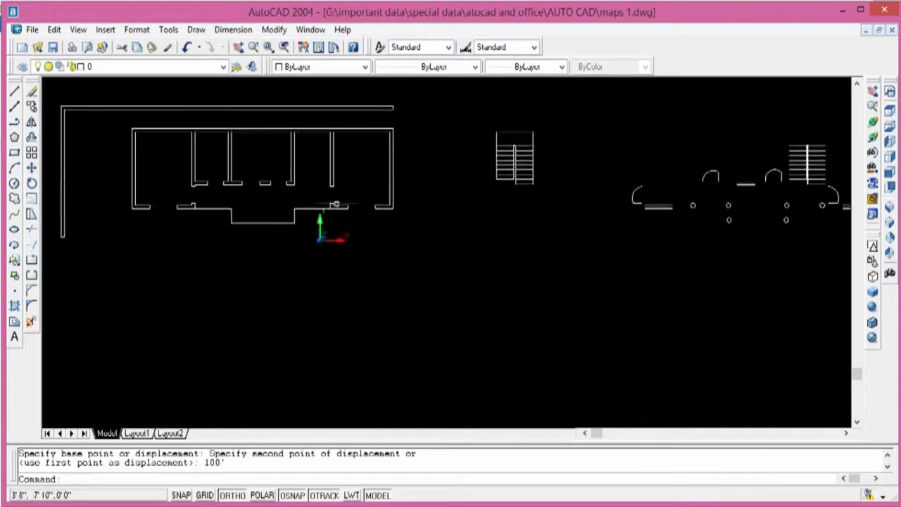
middle_click_drag(488, 238, 669, 212)
scroll(464, 220, "down", 2)
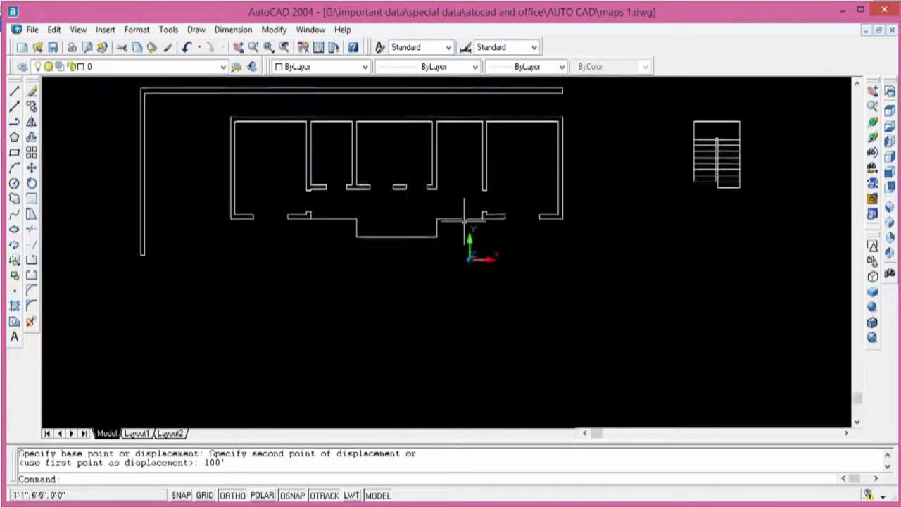
type("m")
key("Return")
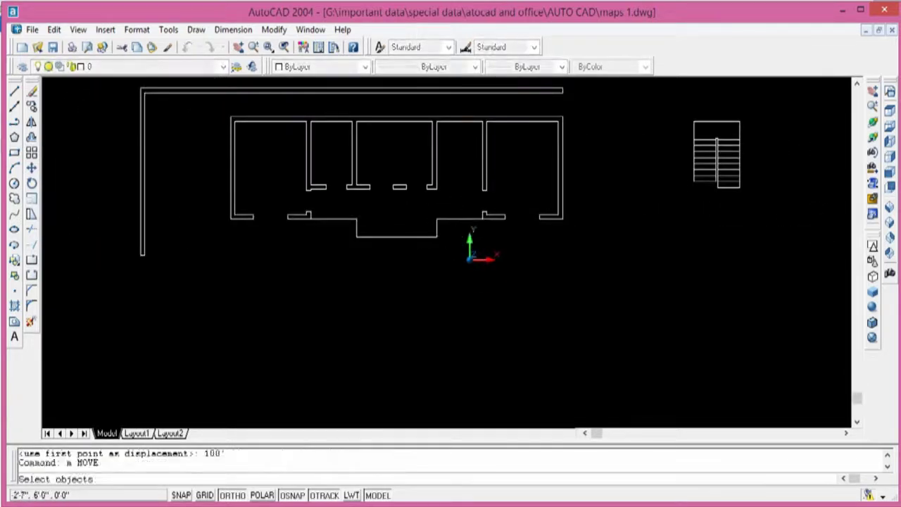
Select the corridor lines and trim away two corridor line segments
left_click(453, 204)
left_click(342, 239)
key("Return")
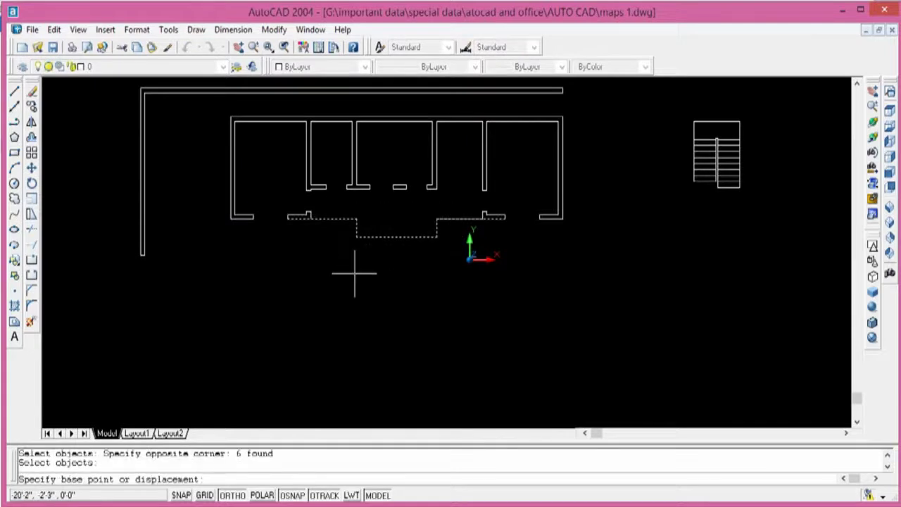
key("Escape")
type("r")
key("Return")
key("Return")
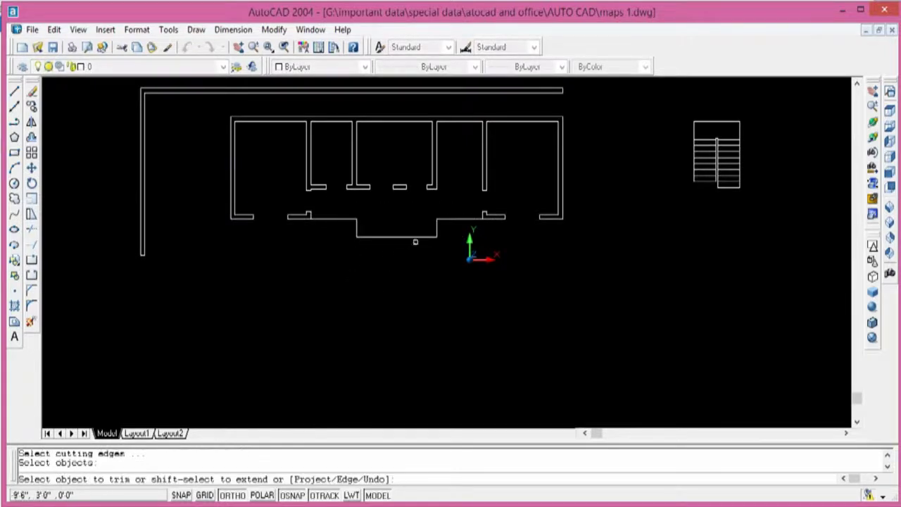
left_click(459, 220)
left_click(459, 219)
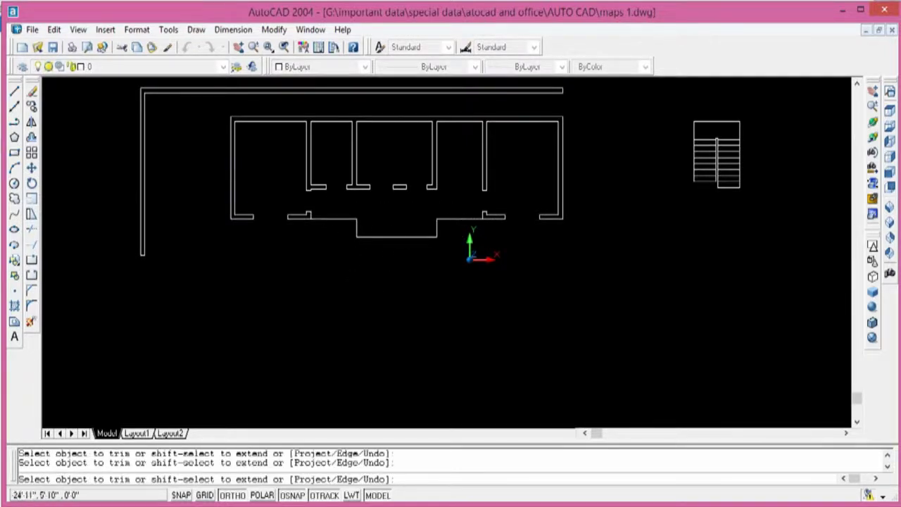
scroll(422, 232, "up", 2)
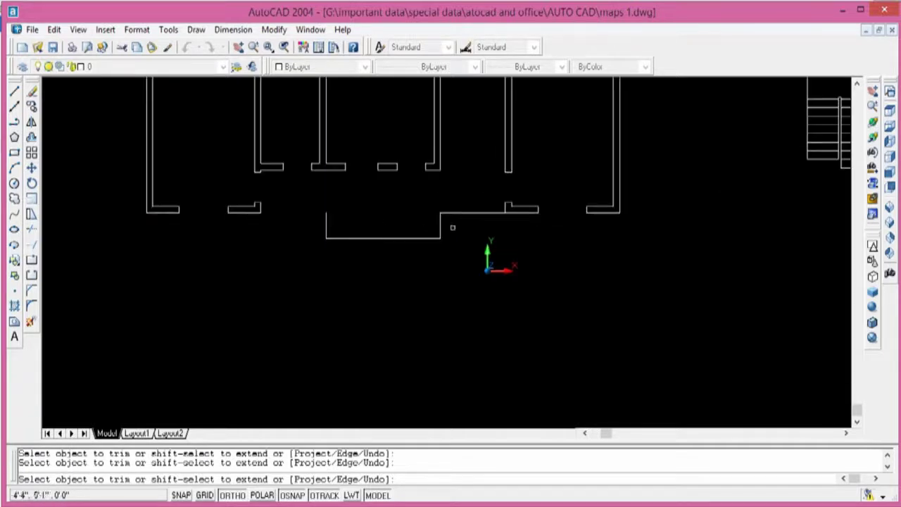
key("Escape")
left_click(486, 213)
key("Escape")
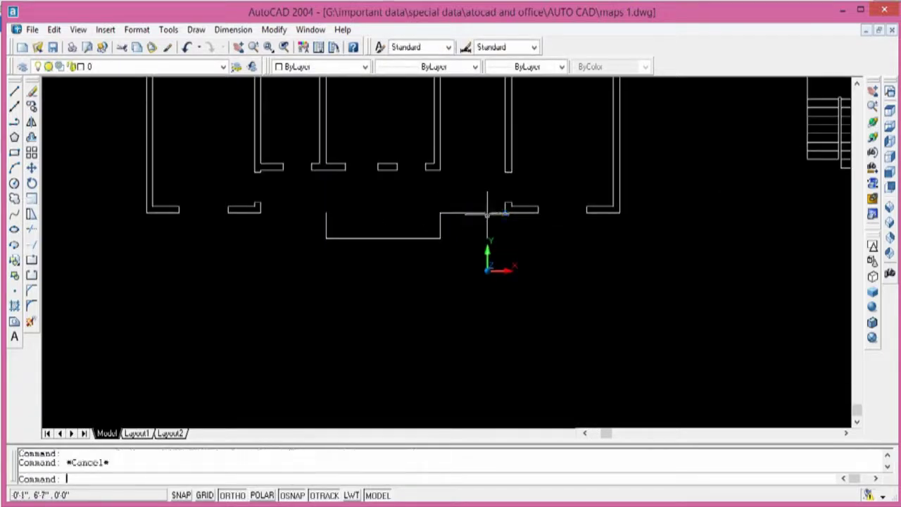
type("m")
Cancel a move of the corridor objects and undo the recent move and trim with U
key("Return")
left_click(487, 204)
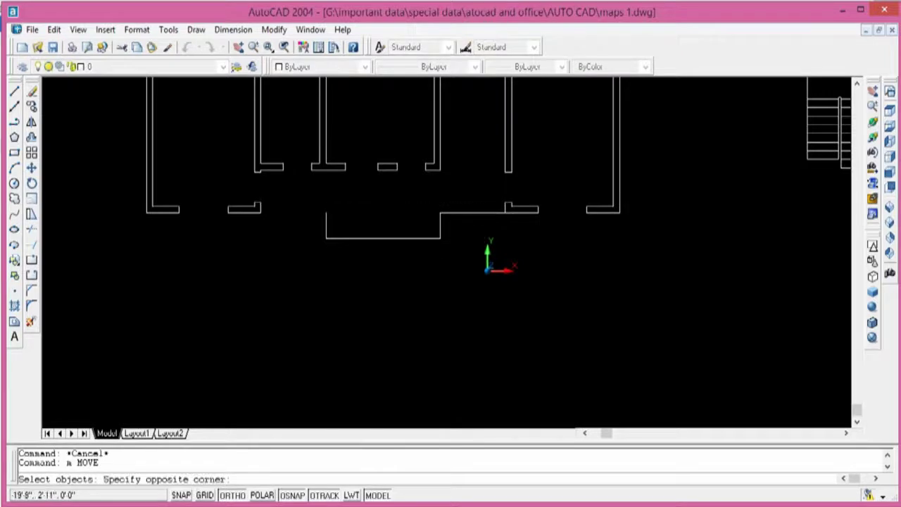
left_click(321, 247)
left_click(335, 221)
left_click(298, 252)
key("Return")
left_click(317, 260)
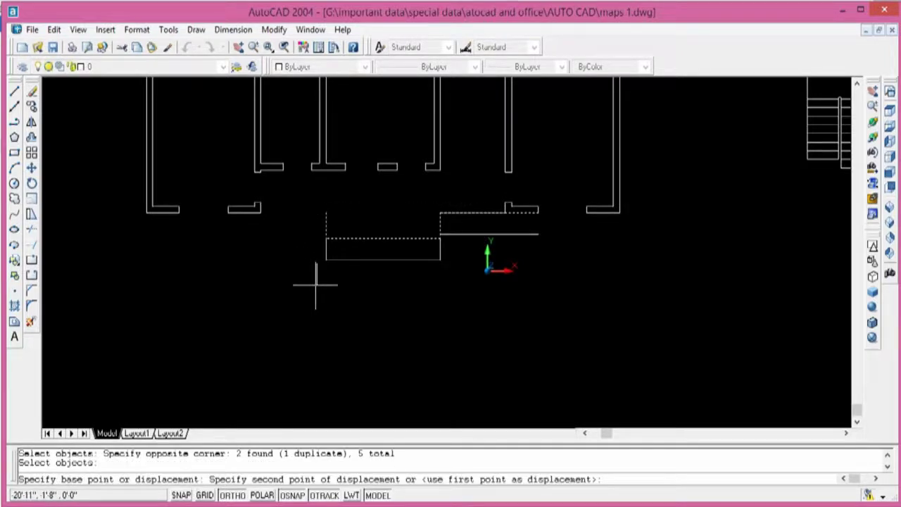
key("Escape")
key("Escape")
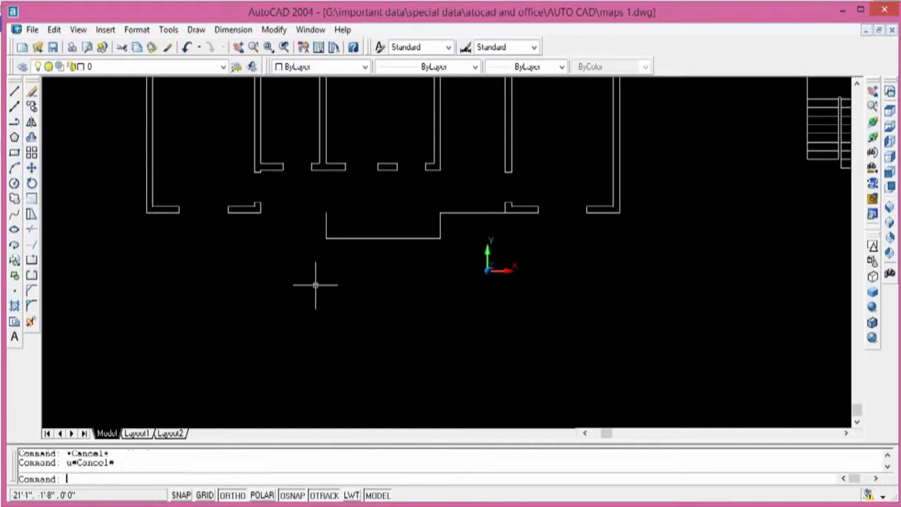
type("u")
key("Return")
key("Return")
key("Return")
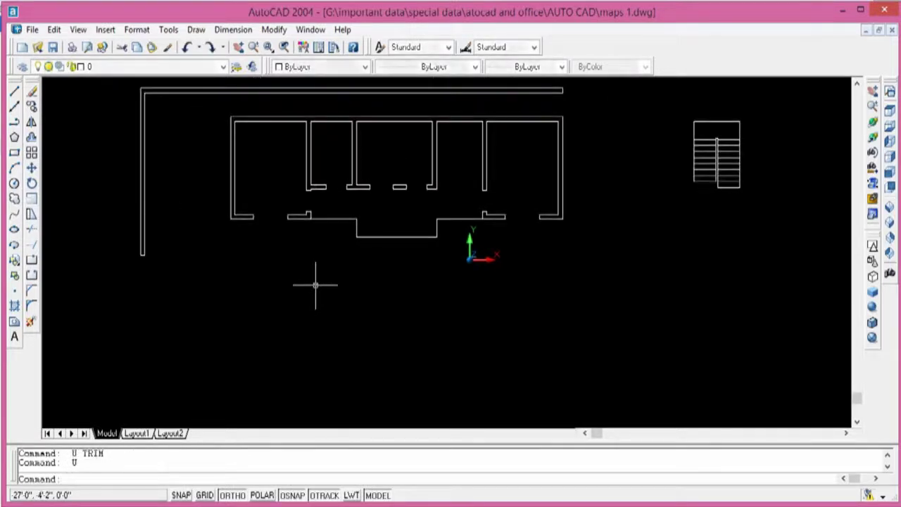
middle_click_drag(467, 213, 390, 238)
key("Escape")
key("Escape")
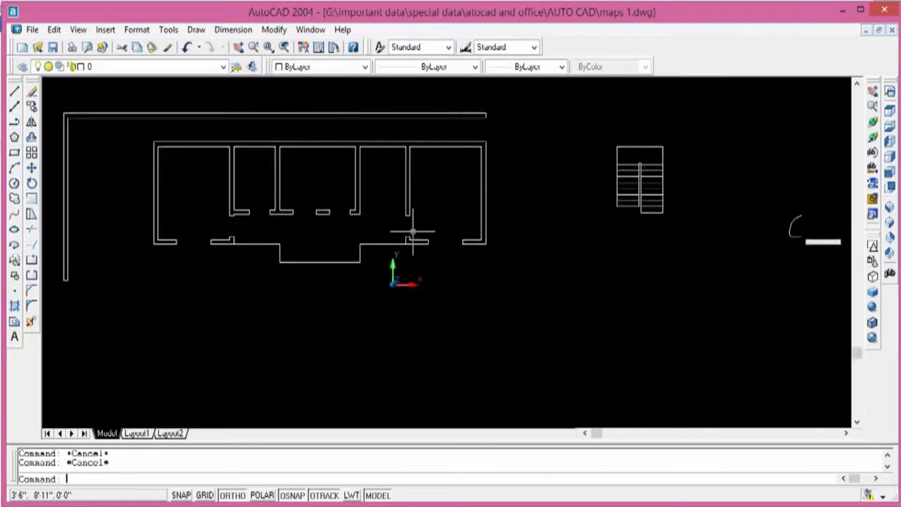
Convert the window-selected floor-plan wall lines into 2 regions with REG
type("reg")
key("Return")
left_click(490, 151)
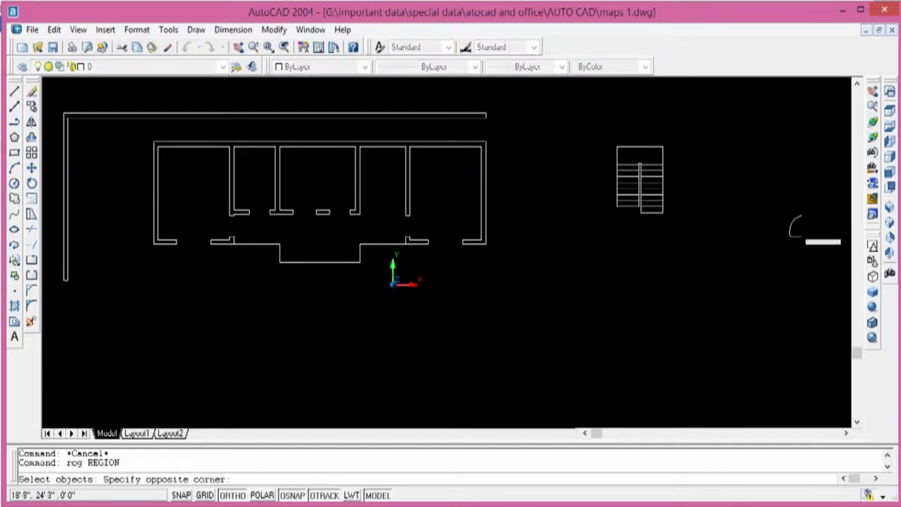
left_click(150, 279)
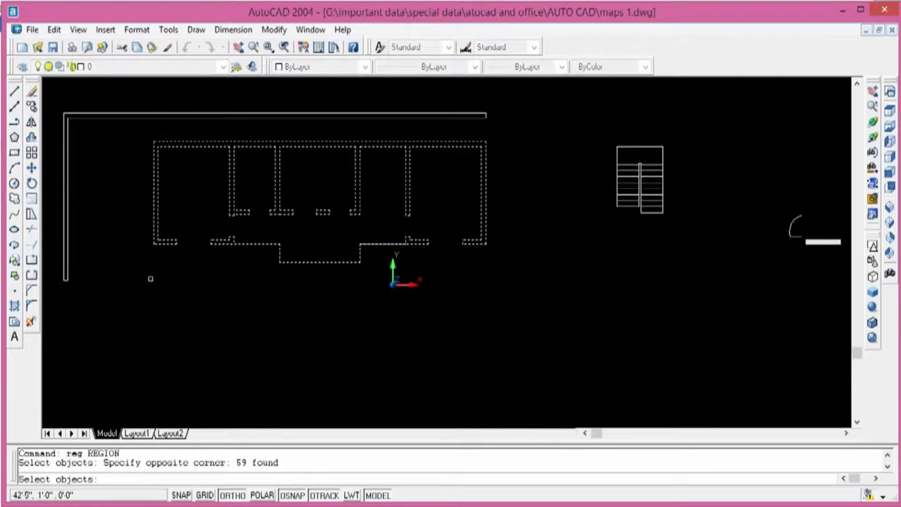
key("Return")
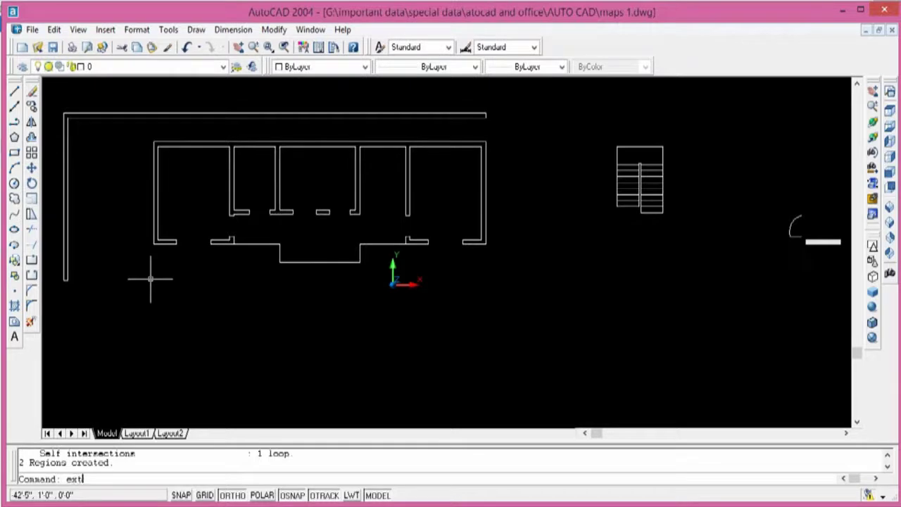
key("Return")
left_click(500, 139)
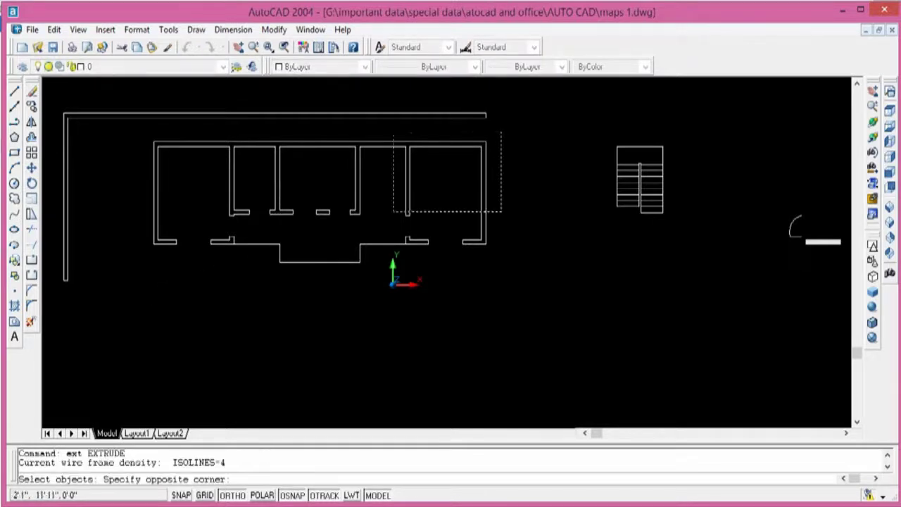
Finish selecting the wall regions and extrude them 12' high
left_click(125, 264)
key("Return")
type("12'")
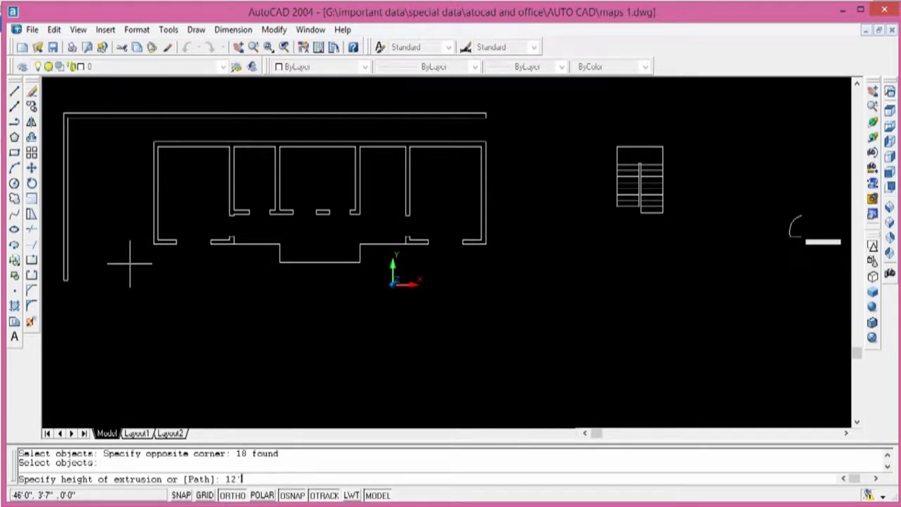
key("Return")
key("Return")
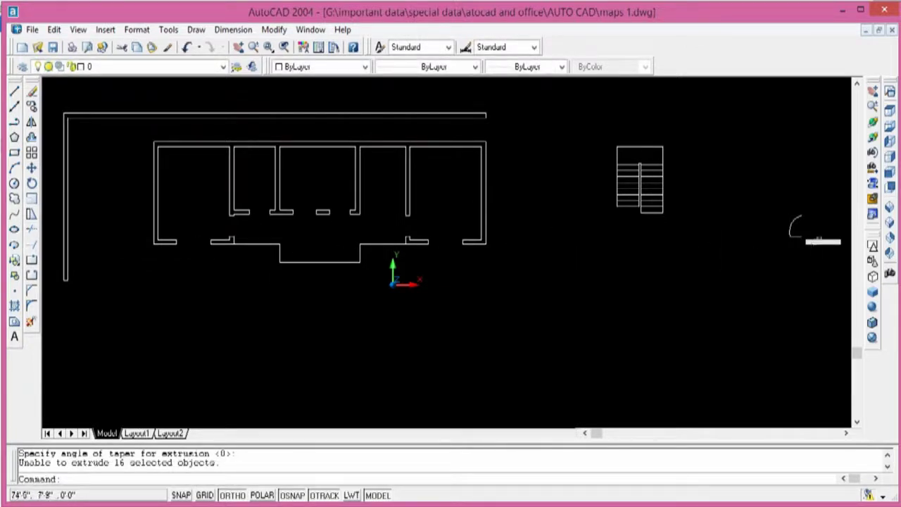
Switch to SW Isometric view and zoom in on the front wall line
left_click(891, 219)
scroll(374, 301, "up", 1)
scroll(395, 281, "up", 2)
scroll(395, 295, "up", 1)
scroll(389, 169, "up", 2)
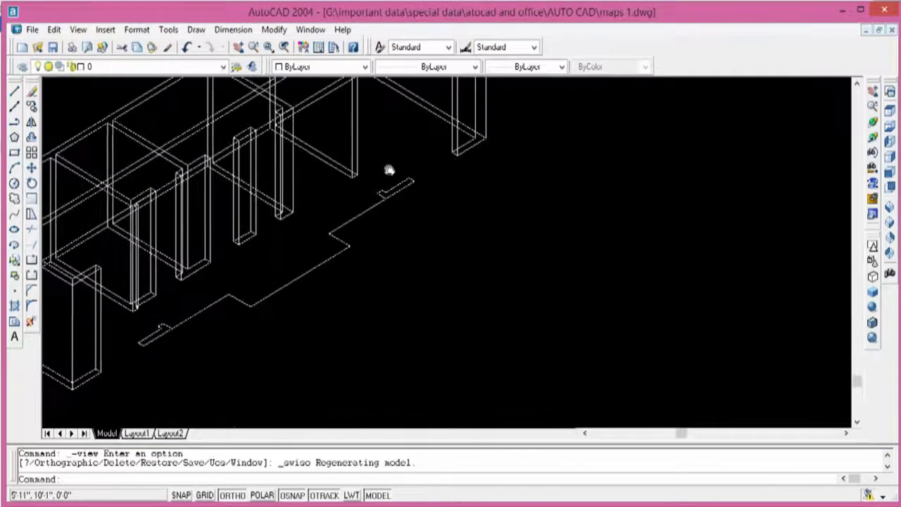
middle_click_drag(389, 169, 431, 196)
scroll(219, 352, "up", 2)
scroll(237, 337, "down", 1)
middle_click_drag(224, 340, 189, 343)
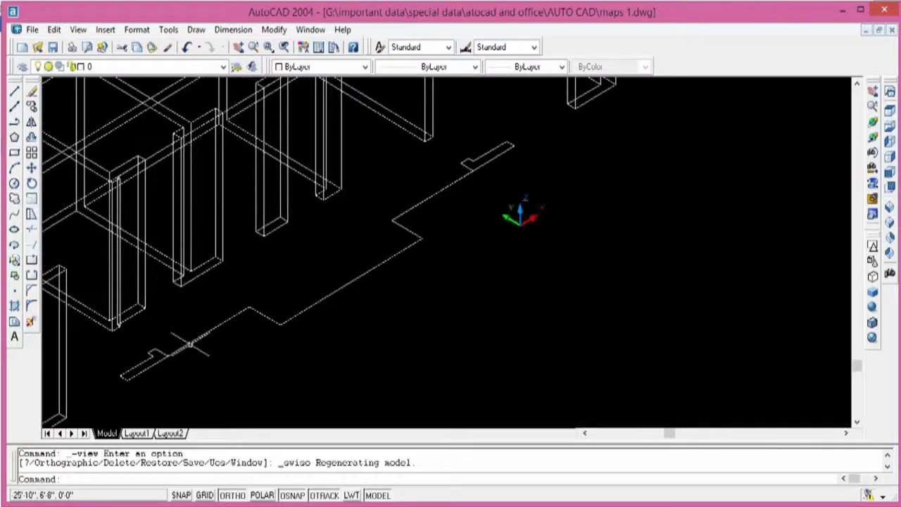
Create boundary polylines inside the two front wall stub outlines
key("Escape")
key("Escape")
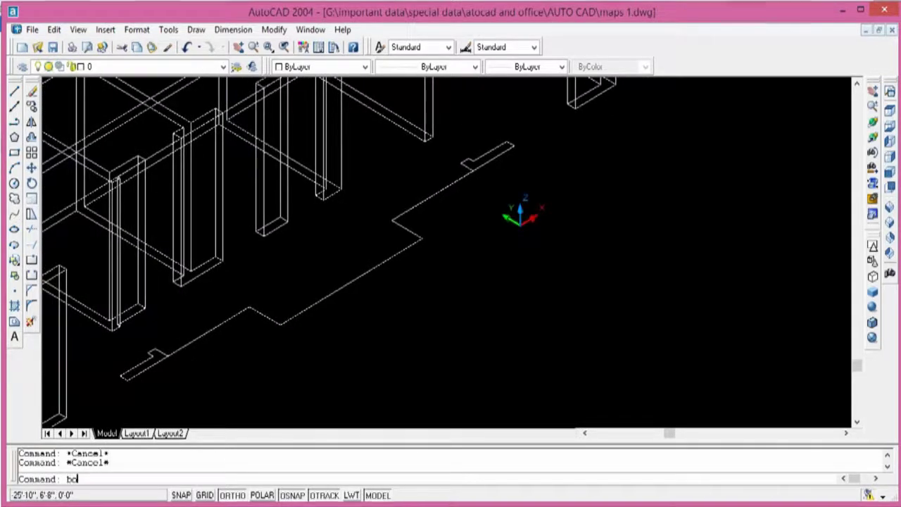
key("Return")
left_click(517, 160)
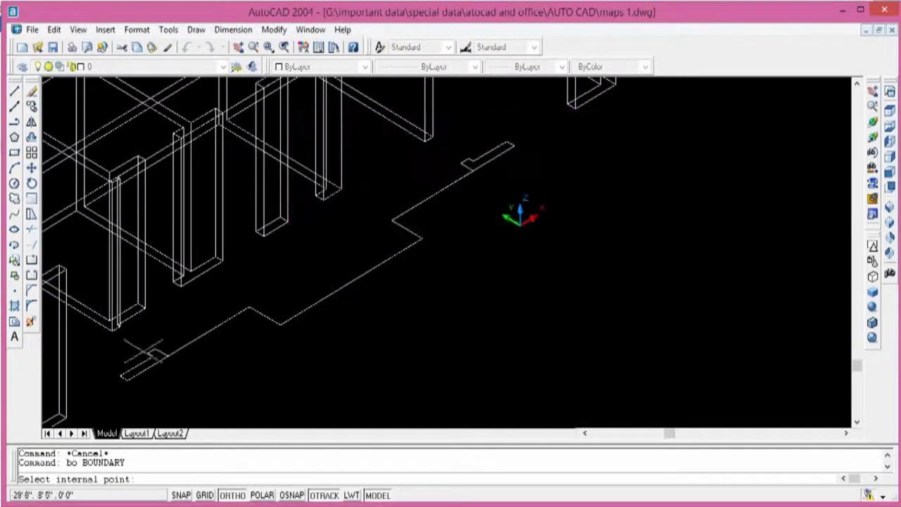
left_click(155, 357)
left_click(491, 158)
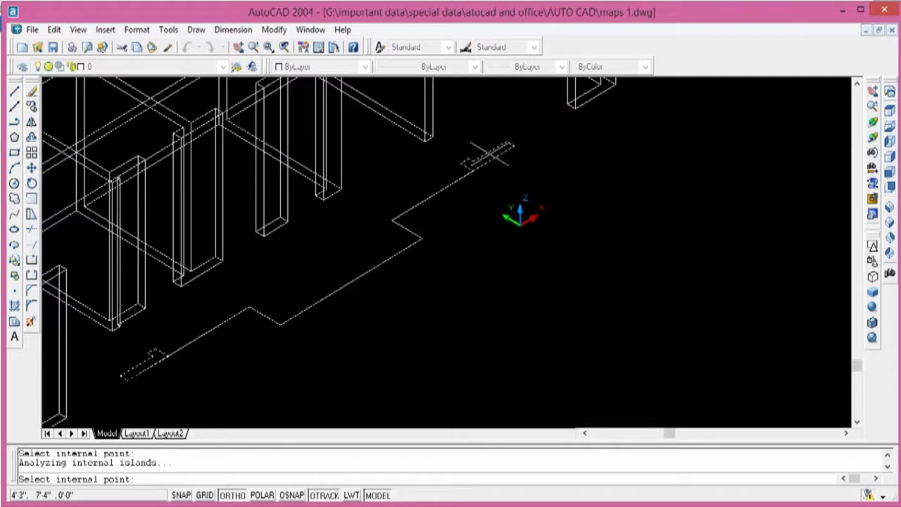
key("Return")
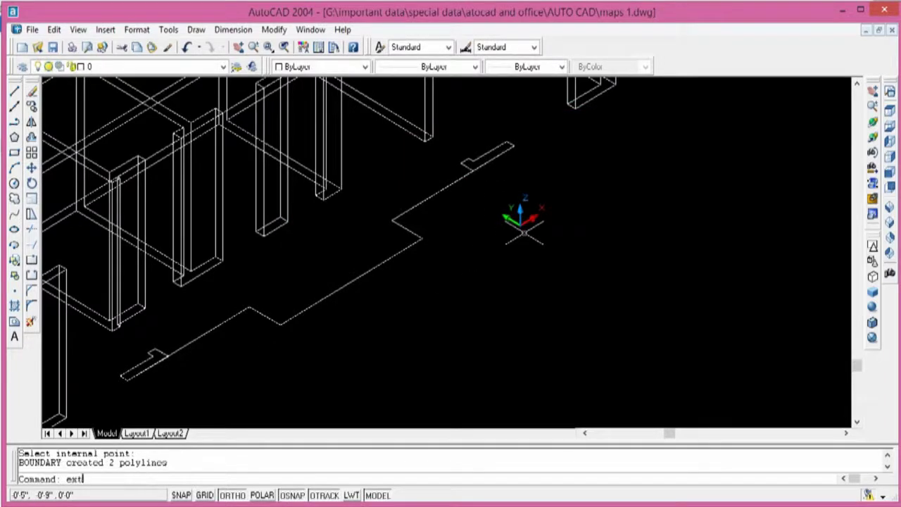
Extrude both stub boundaries 12' high and display the model as 3D wireframe
key("Return")
left_click(480, 167)
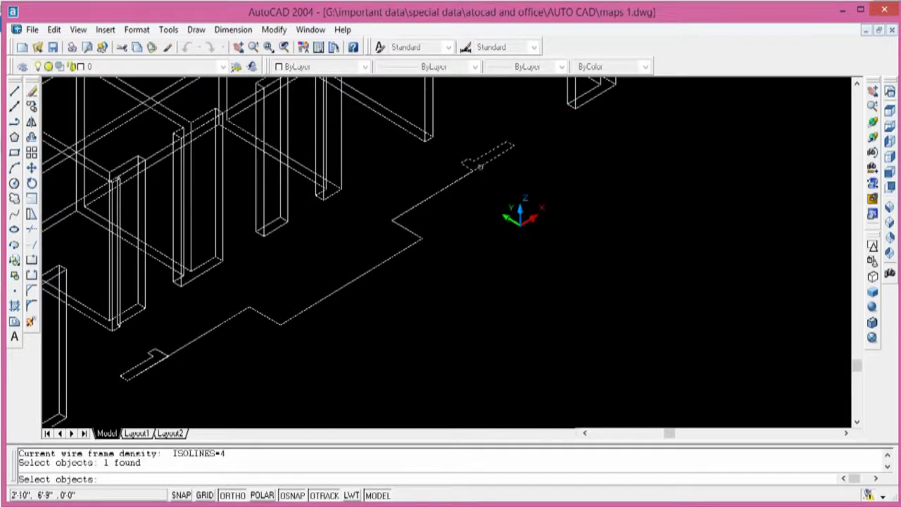
left_click(137, 363)
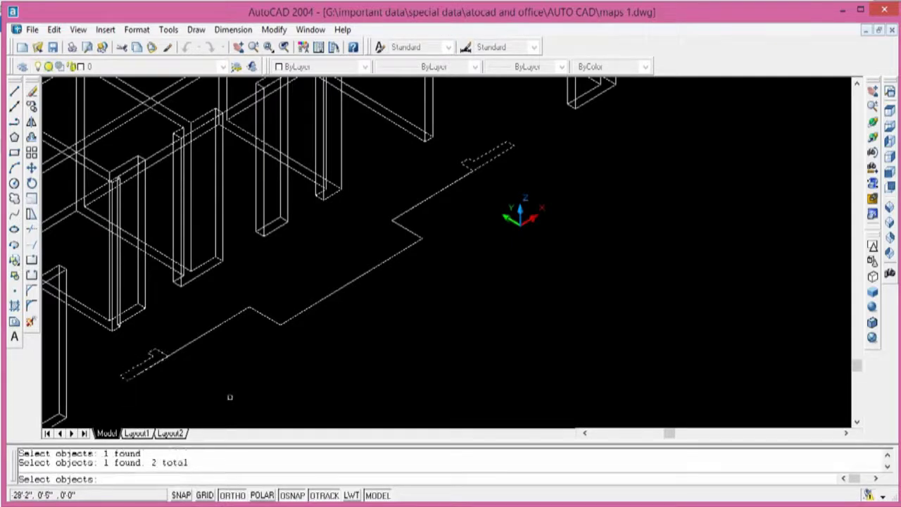
key("Return")
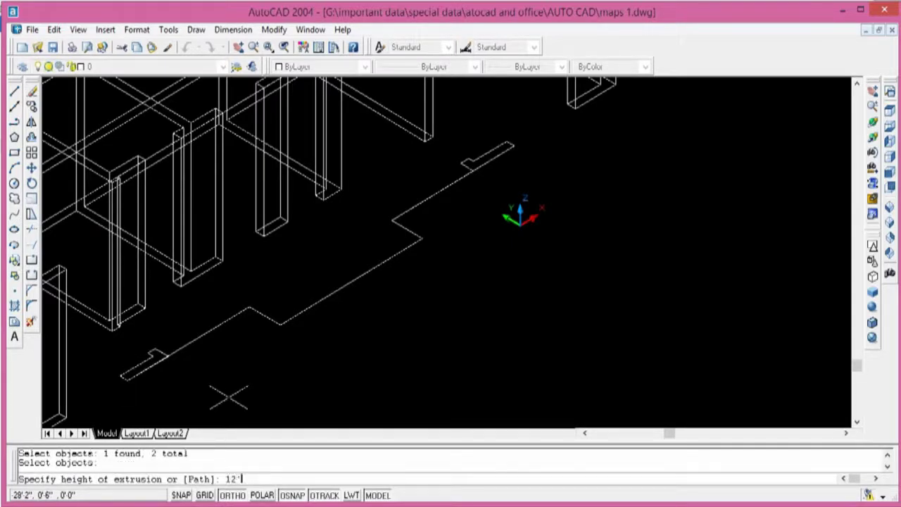
key("Return")
key("Return")
scroll(312, 358, "down", 2)
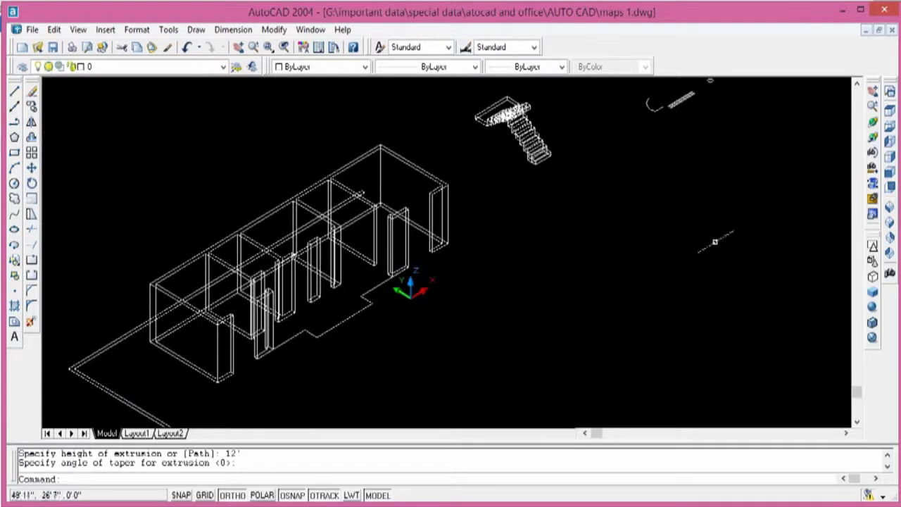
left_click(873, 276)
scroll(396, 224, "up", 1)
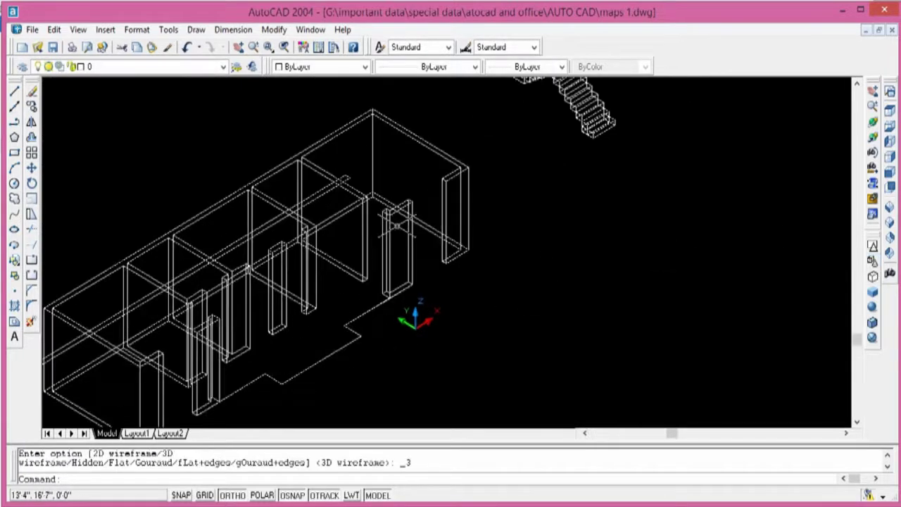
Draw a lintel box between the wall corners with height -5'
key("Escape")
key("Escape")
type("bom")
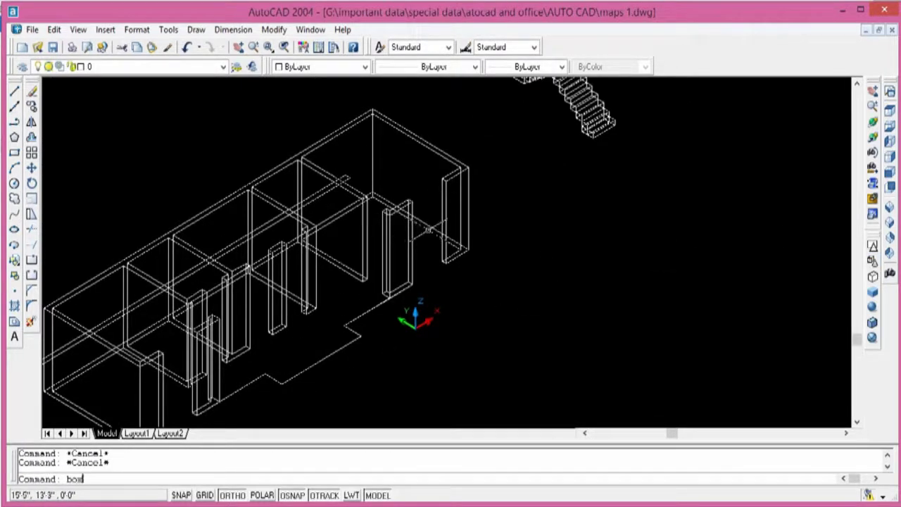
key("Return")
scroll(409, 202, "up", 1)
scroll(409, 201, "up", 1)
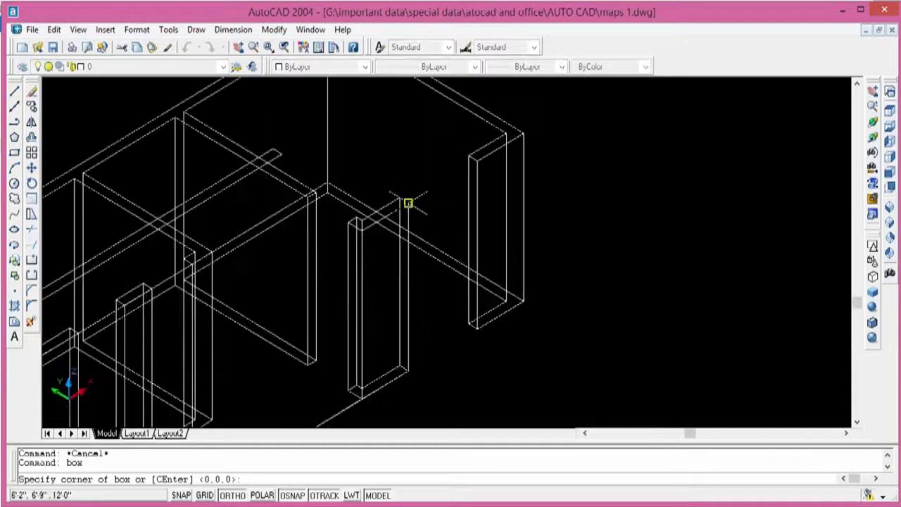
left_click(468, 155)
type("-5'")
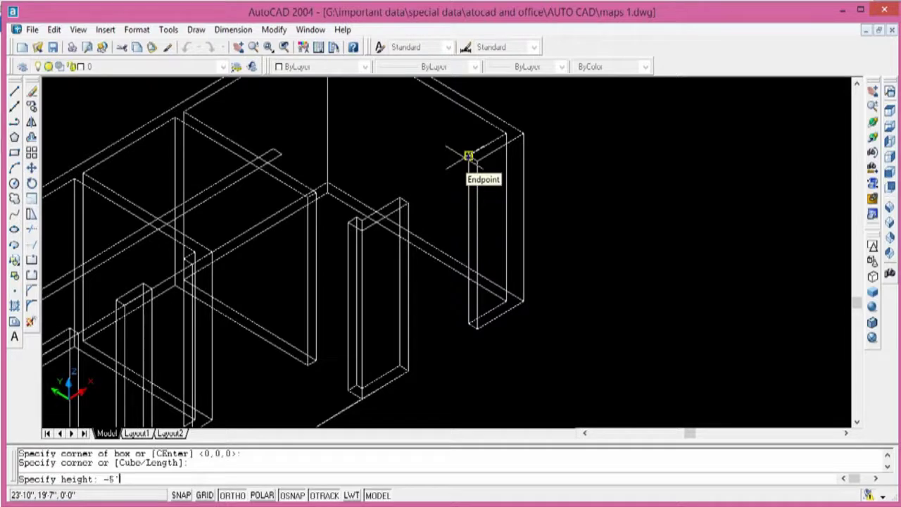
key("Return")
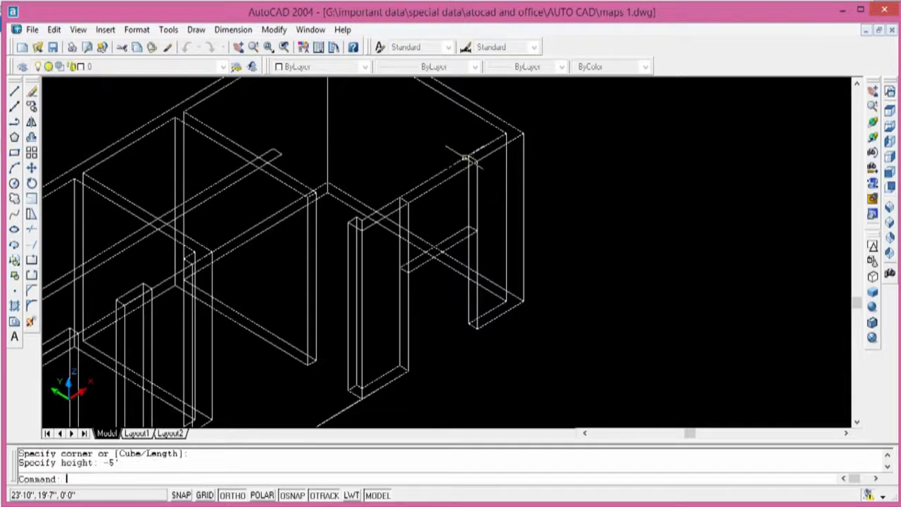
Draw a 3' high sill box between the wall corners below the opening
right_click(416, 136)
left_click(440, 142)
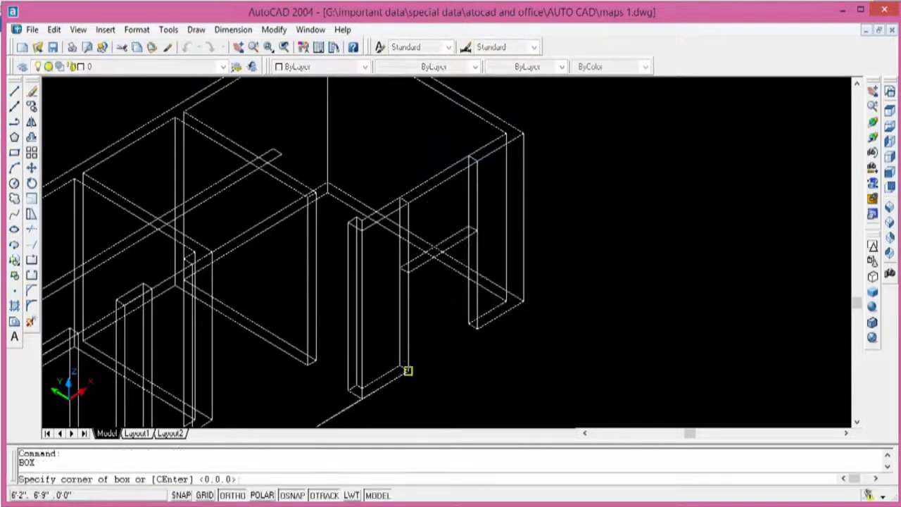
left_click(408, 371)
left_click(469, 323)
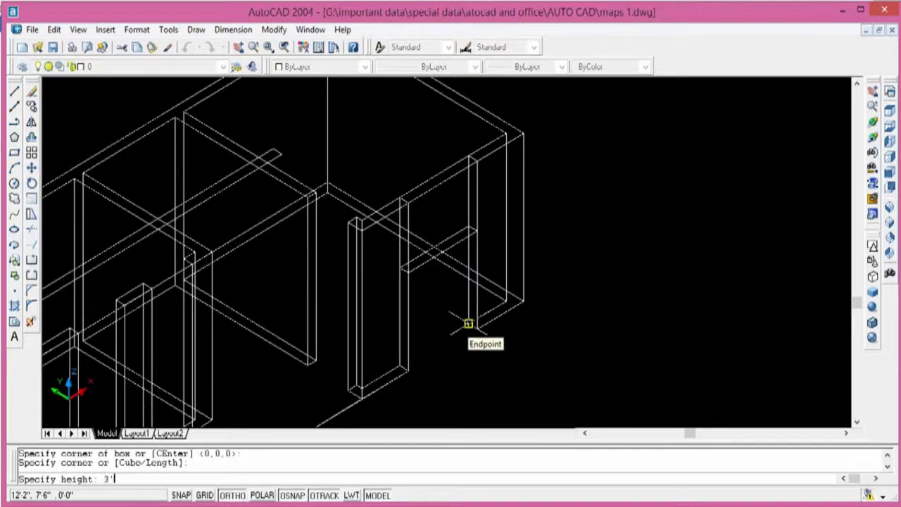
key("Return")
Add another -5' lintel box between wall endpoints over the next opening
middle_click_drag(402, 312, 431, 204)
right_click(431, 186)
left_click(458, 200)
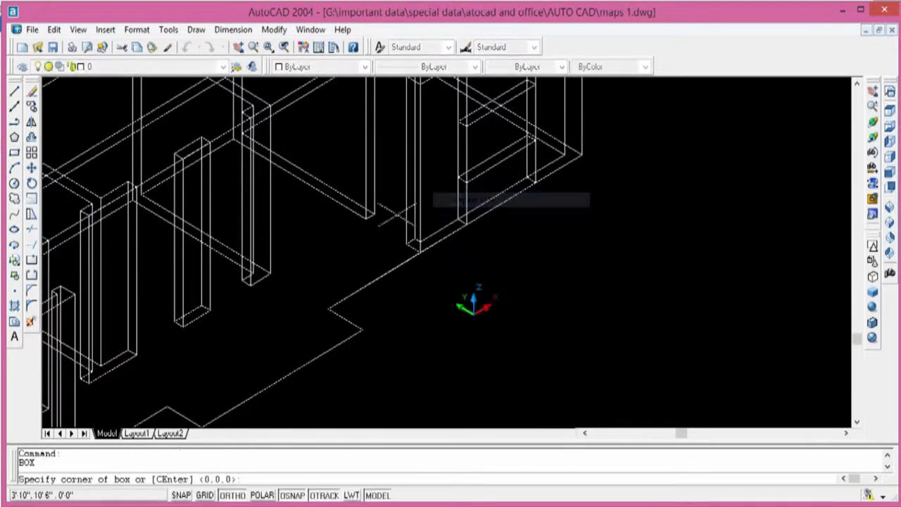
scroll(380, 225, "up", 2)
scroll(345, 193, "up", 2)
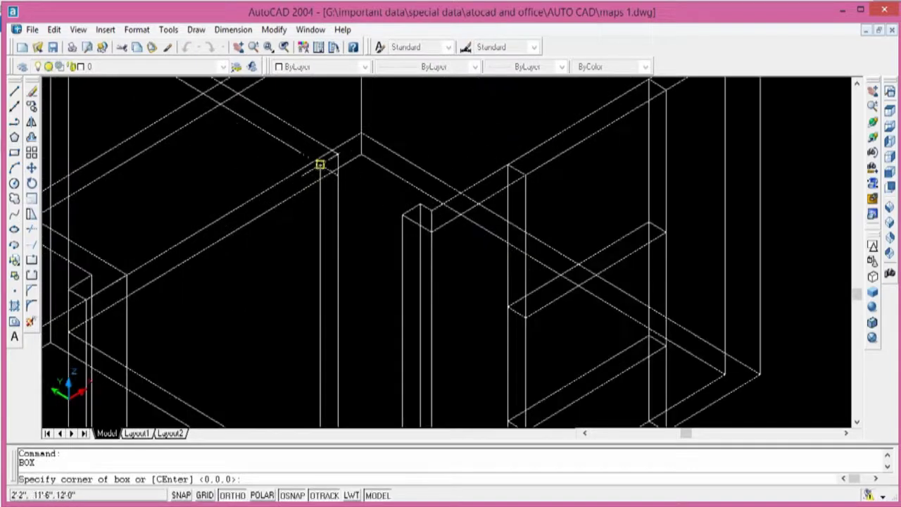
left_click(320, 164)
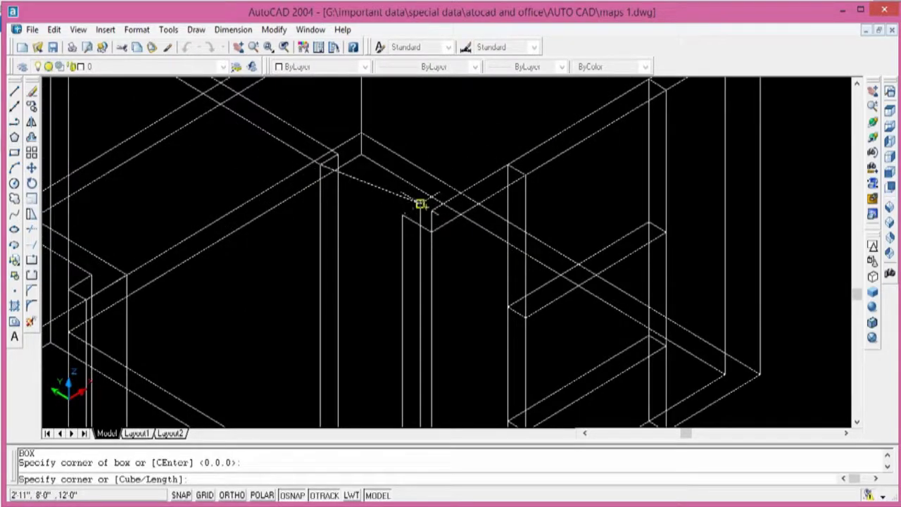
left_click(420, 204)
type("-5")
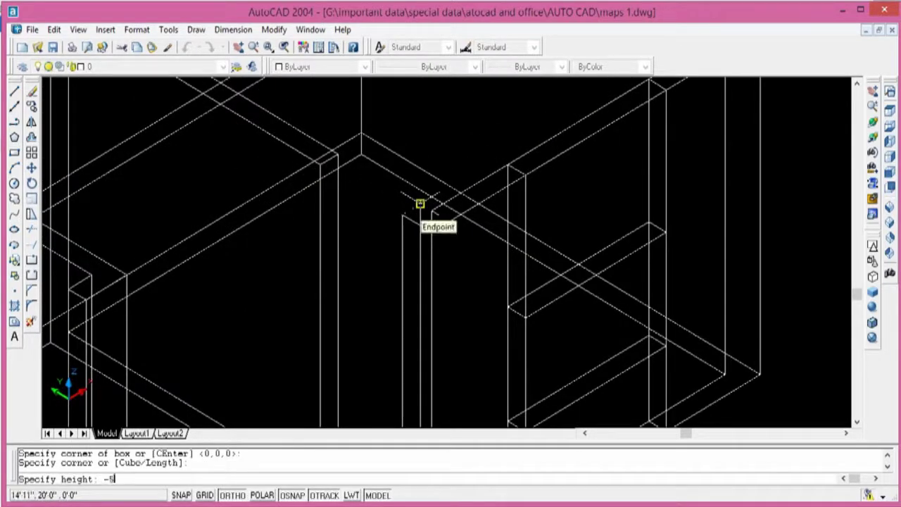
key("Return")
middle_click_drag(349, 253, 361, 210)
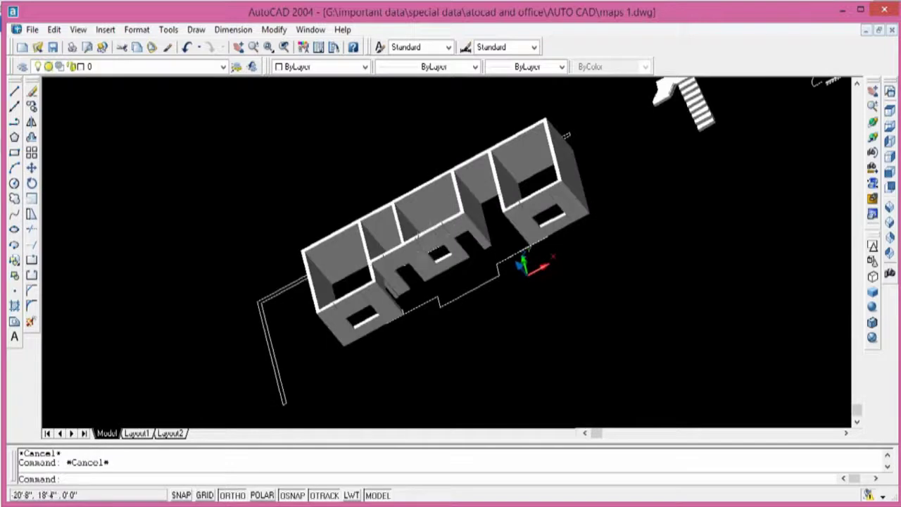
Apply Gouraud shading, orbit around the house, then return to SW Isometric view
scroll(454, 215, "down", 1)
left_click(872, 308)
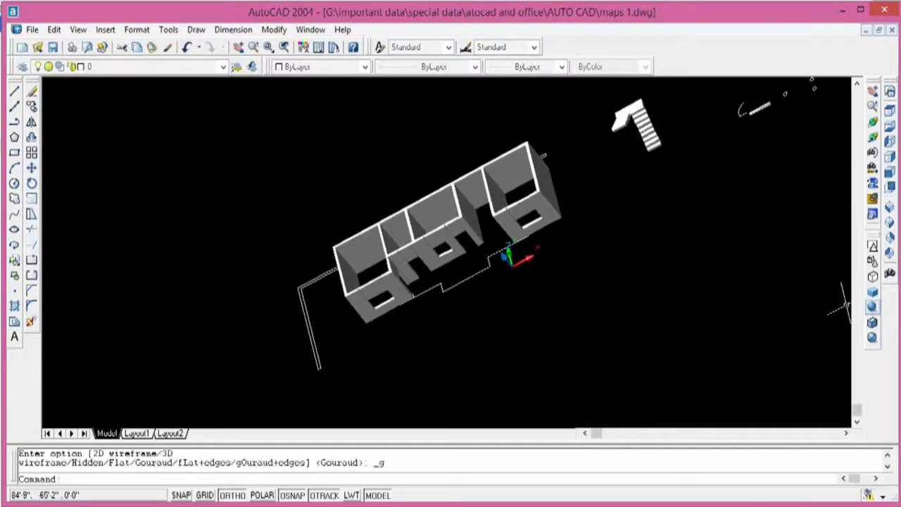
left_click(872, 136)
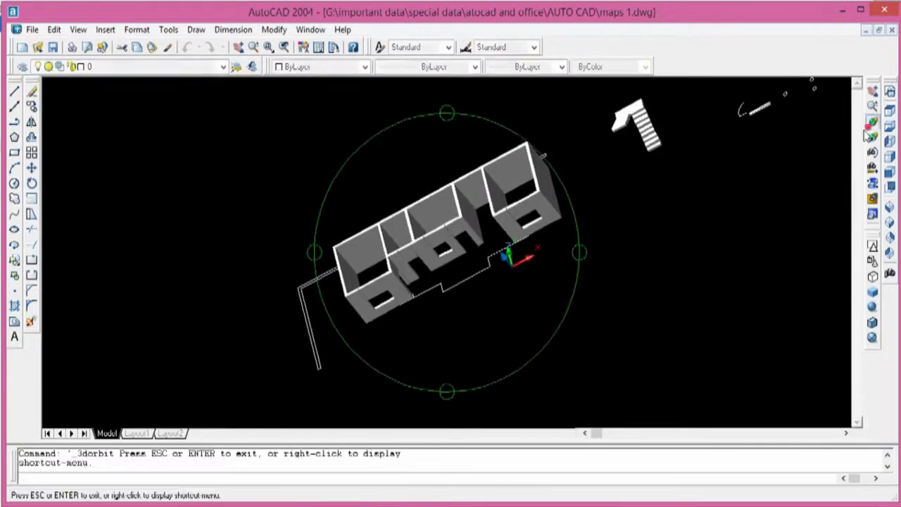
scroll(398, 259, "up", 2)
scroll(398, 260, "up", 1)
mouse_move(398, 259)
left_mouse_down()
mouse_move(551, 268)
mouse_move(469, 247)
mouse_move(401, 283)
mouse_move(330, 239)
mouse_move(345, 212)
mouse_move(396, 207)
mouse_move(465, 255)
mouse_move(450, 183)
mouse_move(461, 135)
mouse_move(402, 151)
mouse_move(463, 207)
mouse_move(477, 265)
mouse_move(388, 236)
mouse_move(388, 201)
mouse_move(376, 186)
left_mouse_up()
key("Escape")
key("Escape")
key("Escape")
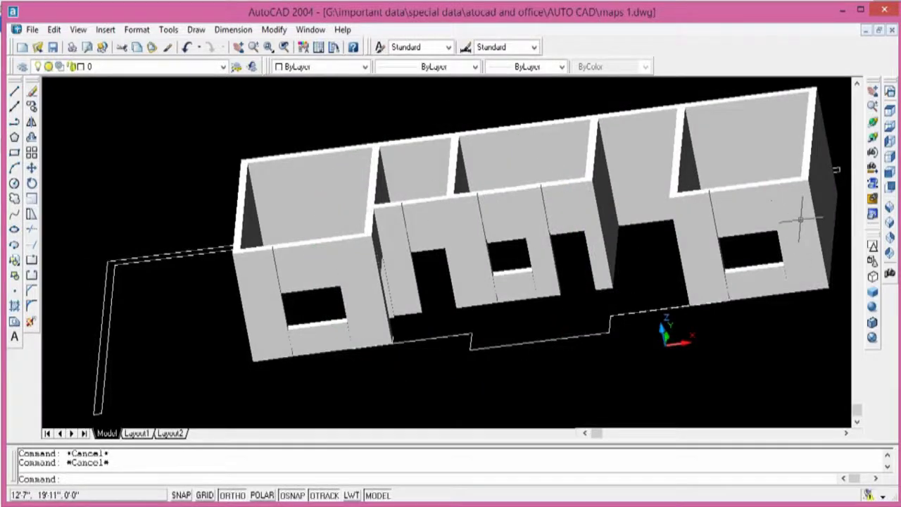
left_click(891, 205)
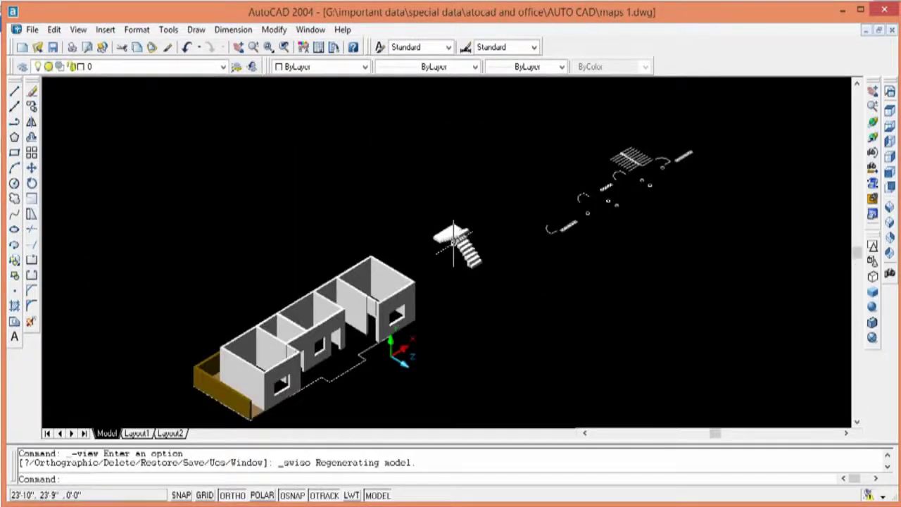
In Top view, window-select the stair block and move it 45' into the stair room
scroll(453, 242, "up", 2)
scroll(453, 242, "up", 2)
scroll(454, 242, "down", 5)
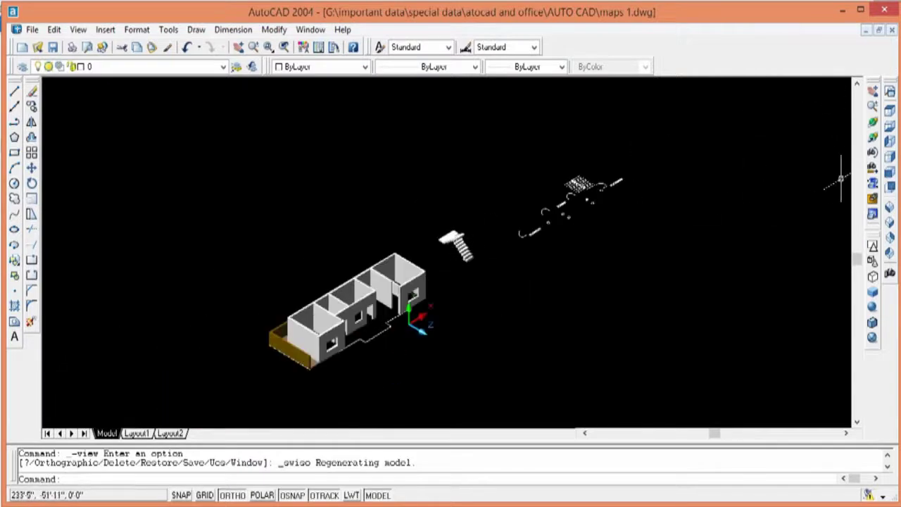
left_click(890, 115)
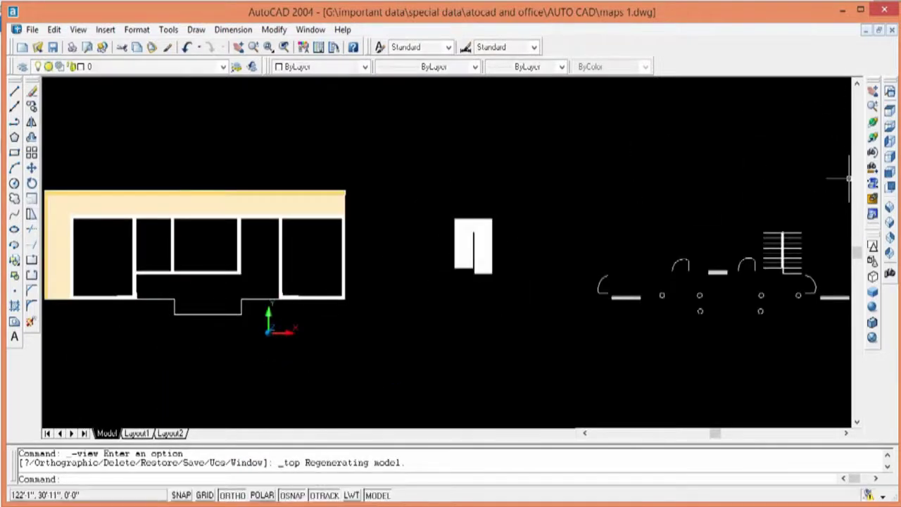
key("Escape")
key("Escape")
type("m")
key("Return")
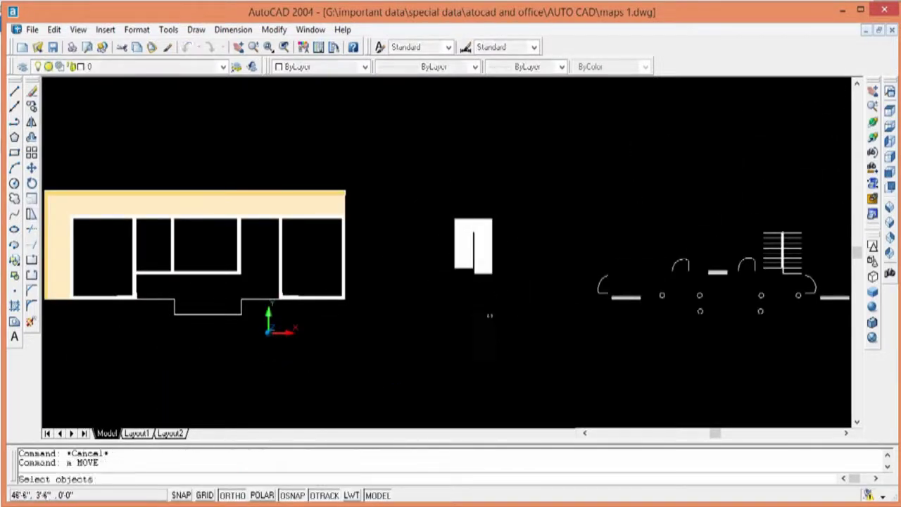
left_click(521, 197)
left_click(441, 291)
key("Return")
left_click(590, 165)
type("45'")
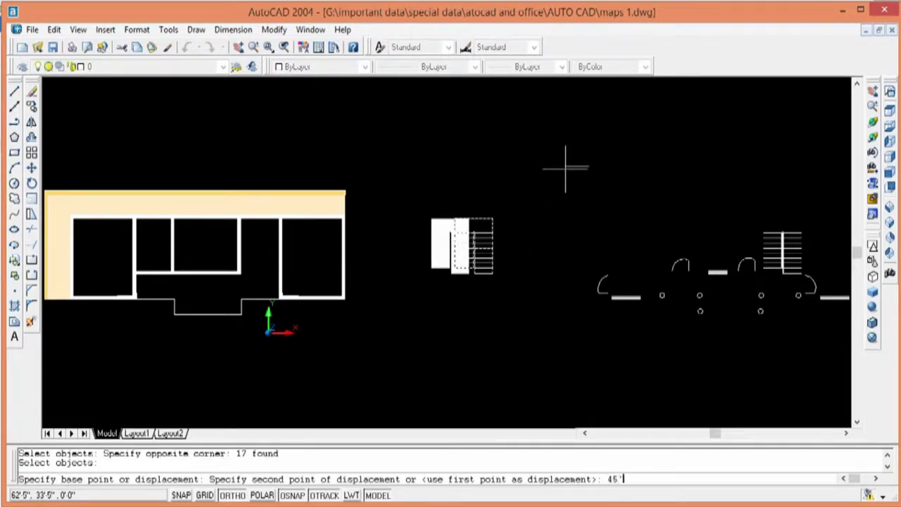
key("Return")
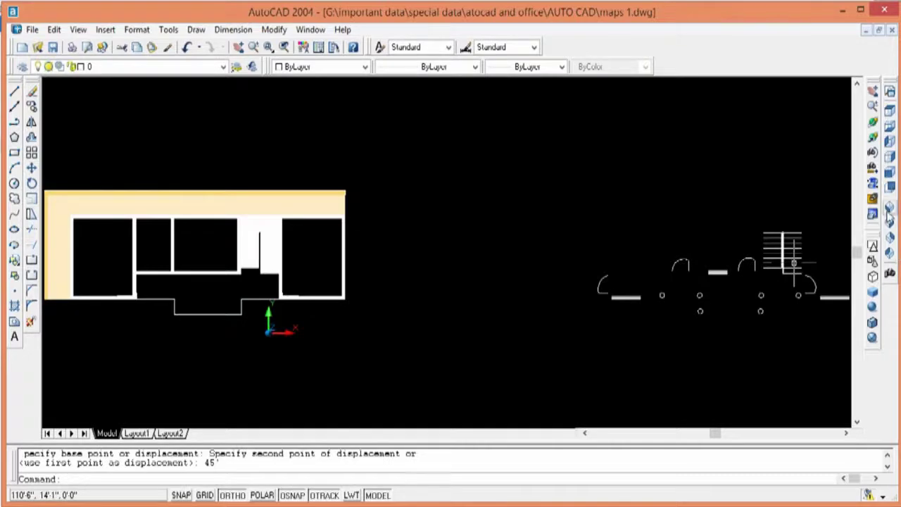
Return to the SW Isometric view of the house
left_click(889, 218)
scroll(257, 295, "up", 3)
scroll(257, 296, "up", 3)
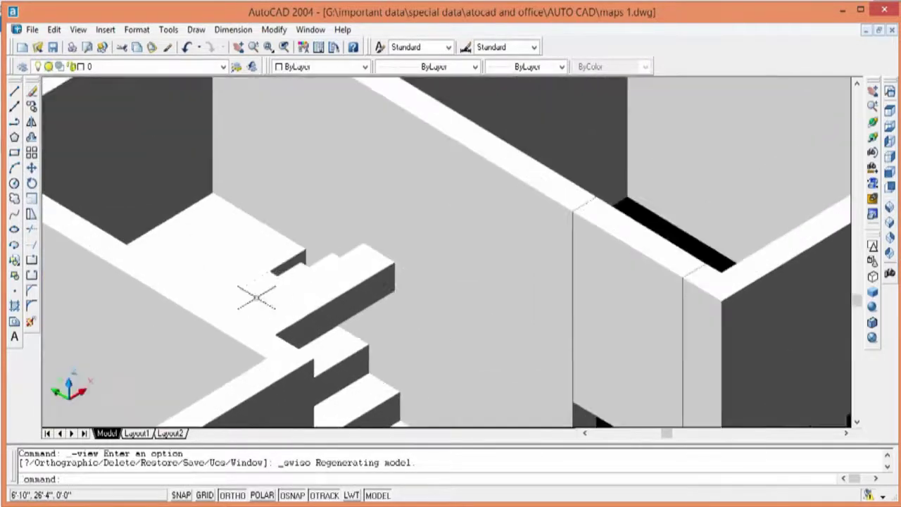
middle_click_drag(257, 296, 374, 201)
left_click(873, 123)
mouse_move(610, 221)
left_mouse_down()
mouse_move(360, 252)
mouse_move(373, 215)
mouse_move(429, 253)
mouse_move(402, 298)
mouse_move(375, 262)
mouse_move(388, 238)
mouse_move(410, 261)
mouse_move(410, 229)
mouse_move(412, 284)
mouse_move(345, 256)
mouse_move(338, 263)
mouse_move(438, 235)
mouse_move(458, 296)
mouse_move(354, 317)
mouse_move(292, 313)
mouse_move(429, 276)
mouse_move(509, 231)
mouse_move(348, 246)
mouse_move(464, 281)
mouse_move(439, 260)
mouse_move(383, 302)
mouse_move(560, 348)
mouse_move(533, 322)
mouse_move(519, 247)
mouse_move(495, 283)
mouse_move(431, 255)
mouse_move(401, 203)
mouse_move(431, 175)
mouse_move(511, 193)
mouse_move(459, 270)
mouse_move(432, 232)
mouse_move(541, 247)
left_mouse_up()
left_click_drag(486, 270, 473, 276)
key("Escape")
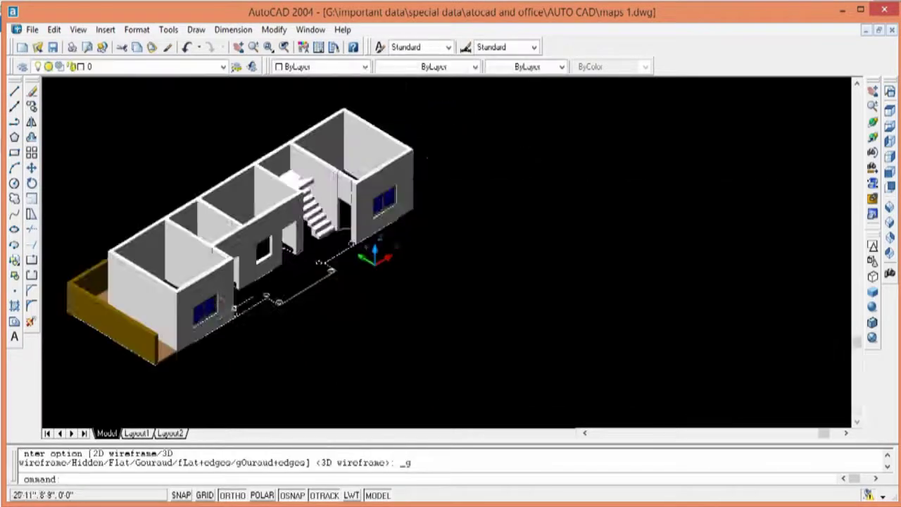
scroll(211, 305, "up", 5)
scroll(204, 310, "up", 3)
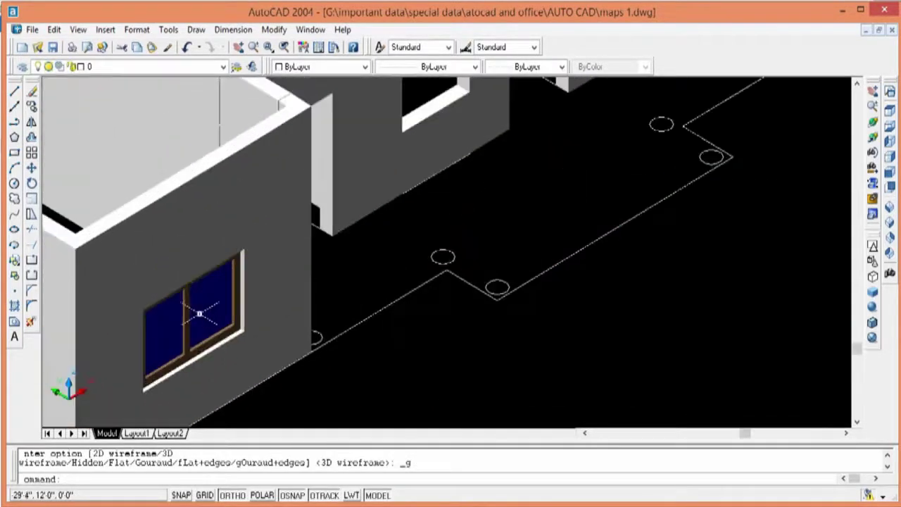
scroll(202, 310, "up", 2)
scroll(202, 309, "up", 2)
scroll(202, 310, "down", 6)
scroll(204, 310, "down", 1)
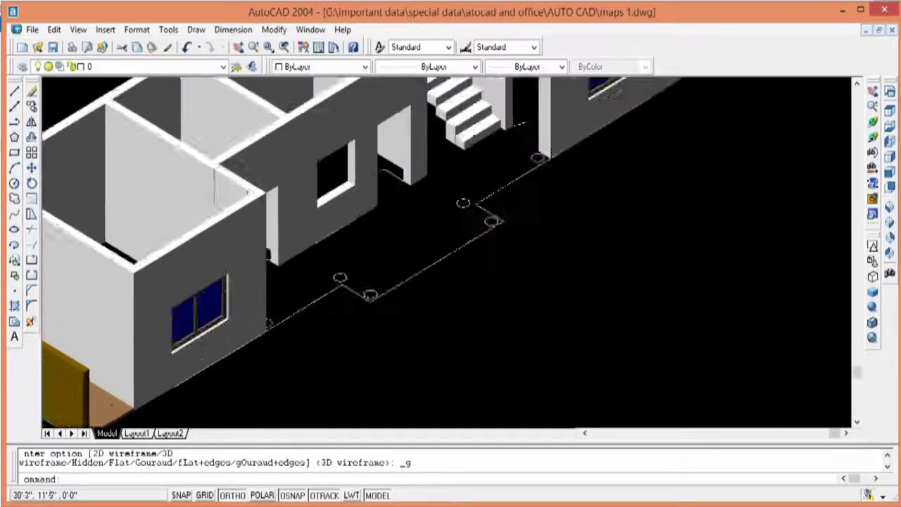
scroll(204, 310, "up", 4)
scroll(204, 310, "down", 5)
scroll(204, 310, "down", 4)
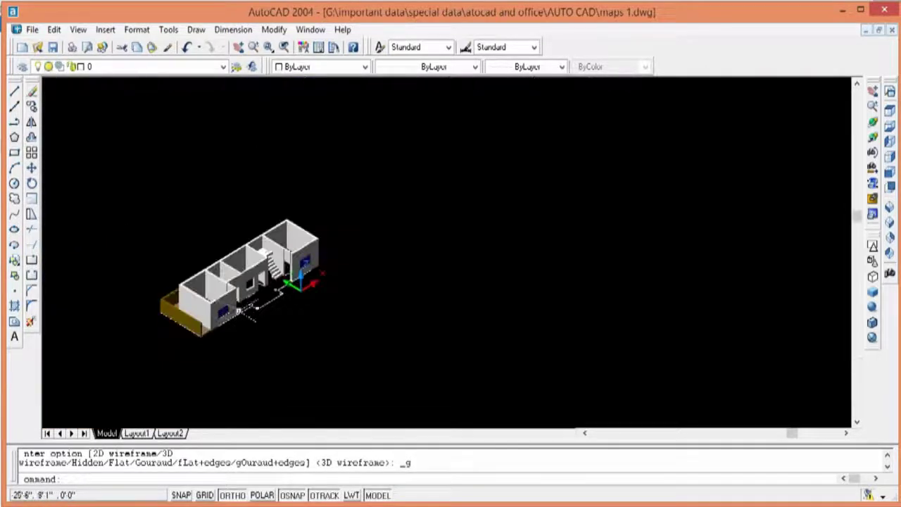
scroll(254, 309, "up", 2)
scroll(253, 309, "up", 1)
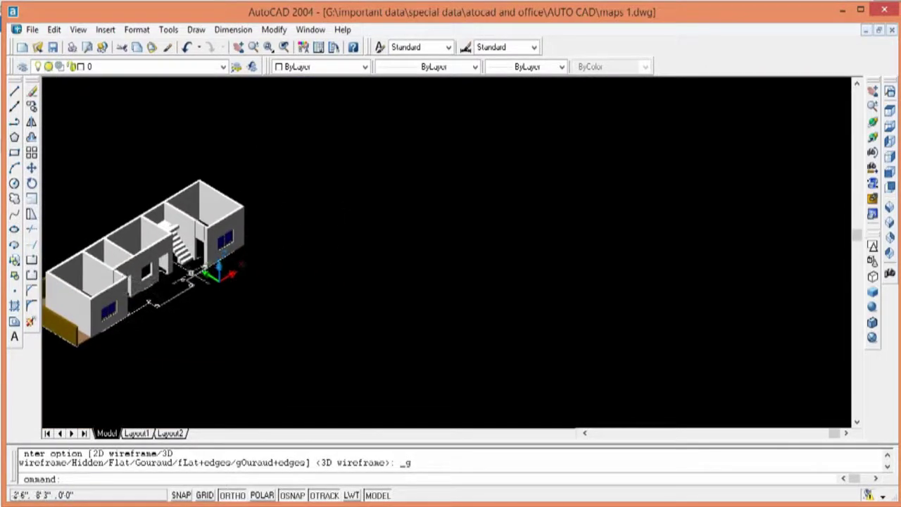
left_click(889, 111)
left_click(872, 261)
type("pl")
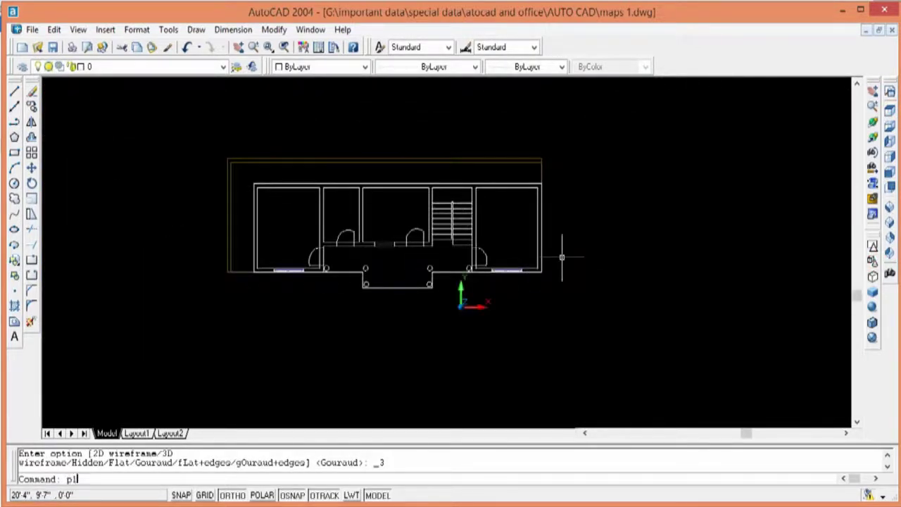
Start the roof-outline polyline at the wall corners, running to the porch column
key("Return")
scroll(542, 185, "up", 5)
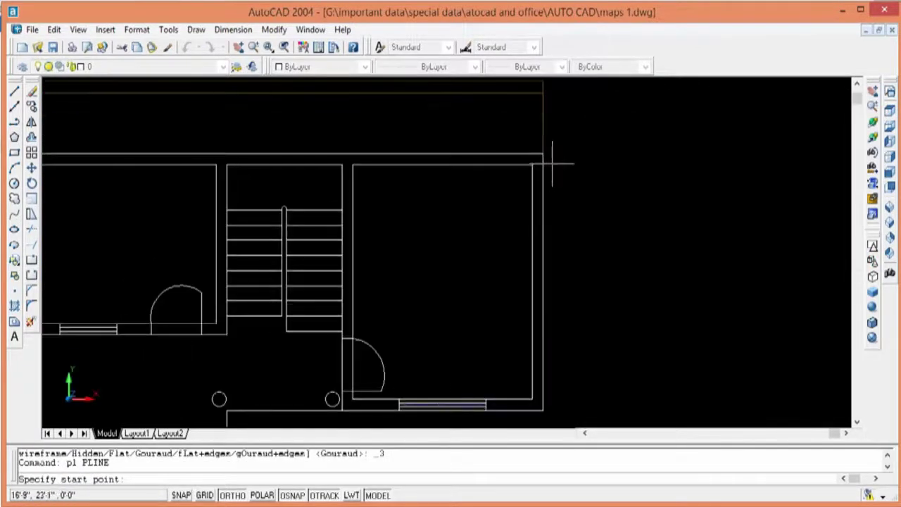
left_click(542, 154)
middle_click_drag(539, 298, 527, 221)
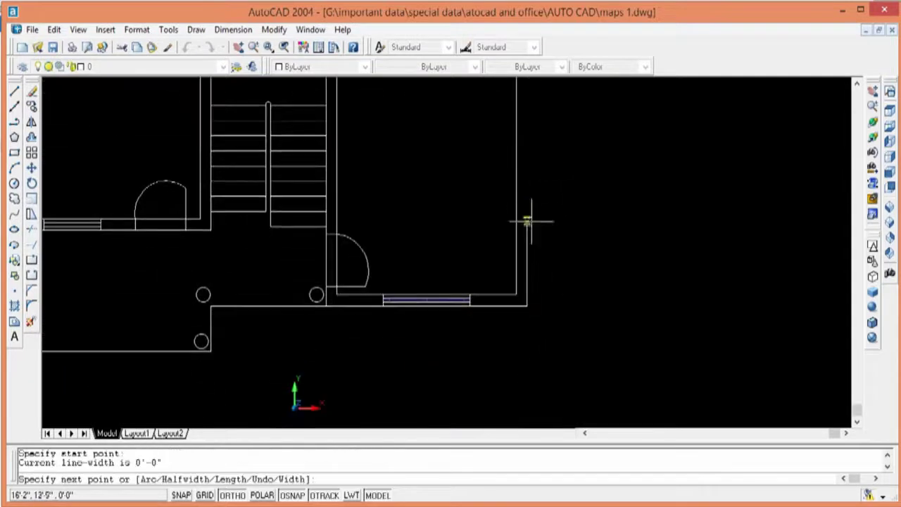
left_click(527, 307)
scroll(209, 307, "up", 4)
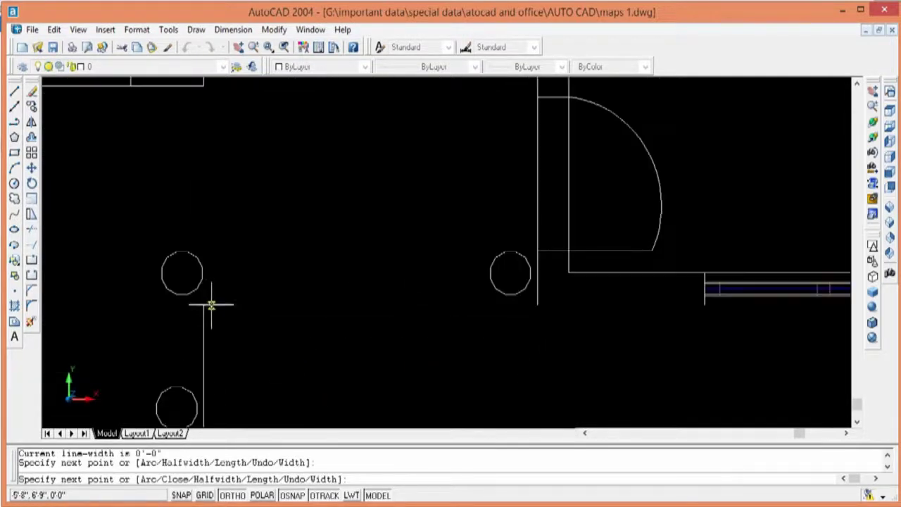
left_click(204, 306)
Continue the polyline along the porch front and around the plan to its last corner
middle_click_drag(203, 306, 282, 195)
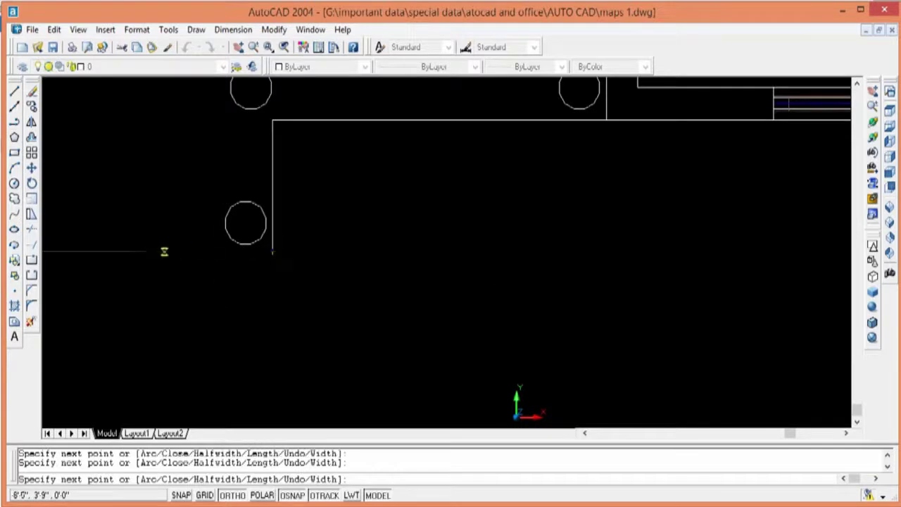
middle_click_drag(183, 252, 637, 271)
left_click(186, 274)
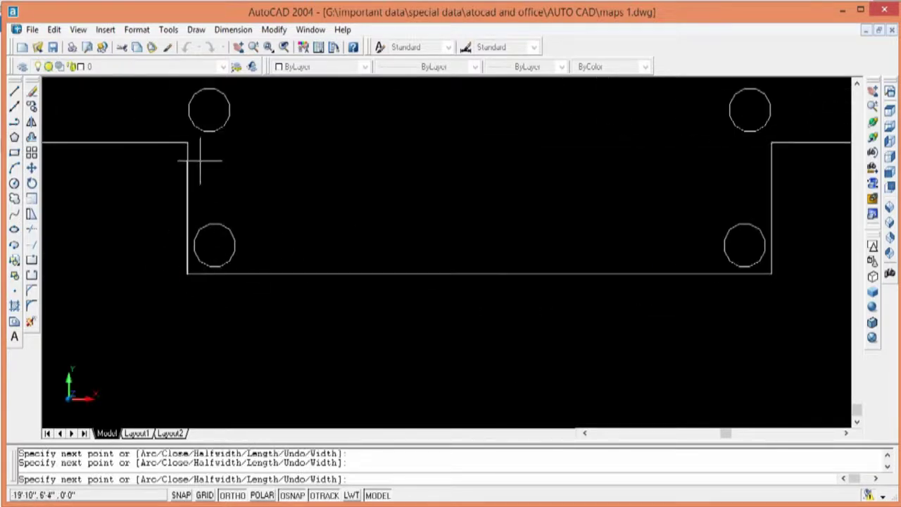
left_click(186, 142)
middle_click_drag(183, 140, 261, 197)
scroll(261, 197, "down", 3)
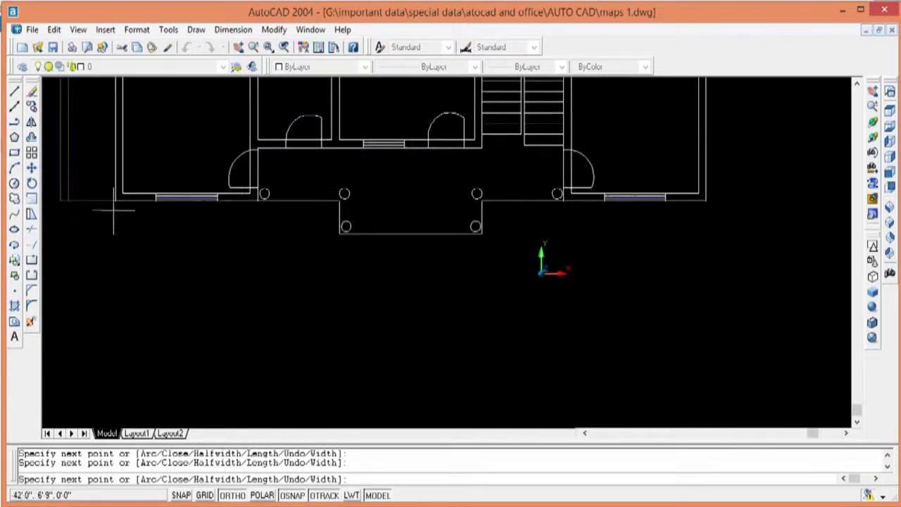
scroll(115, 201, "up", 3)
scroll(115, 201, "up", 2)
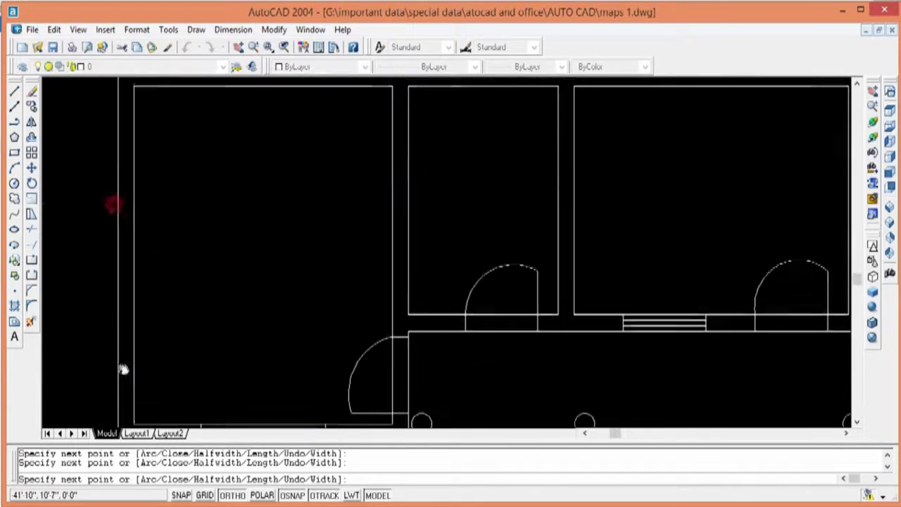
scroll(116, 203, "down", 6)
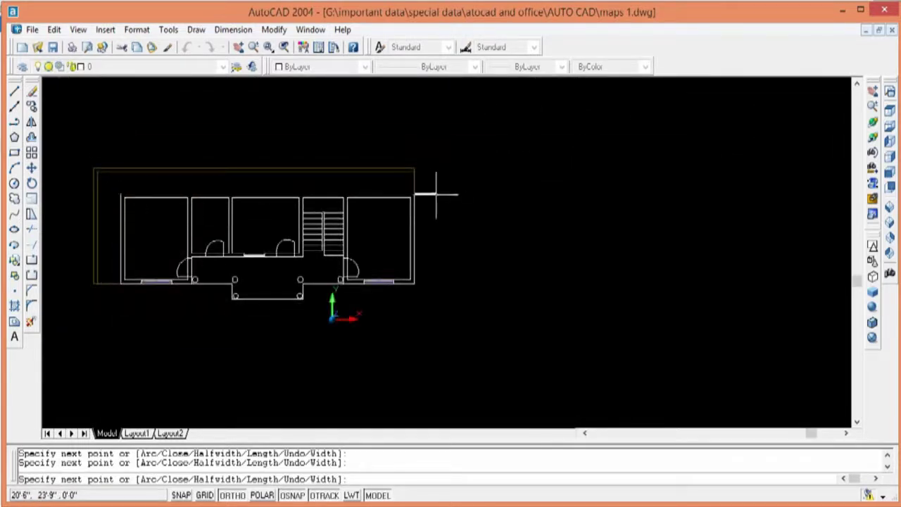
left_click(412, 194)
right_click(413, 194)
left_click(436, 201)
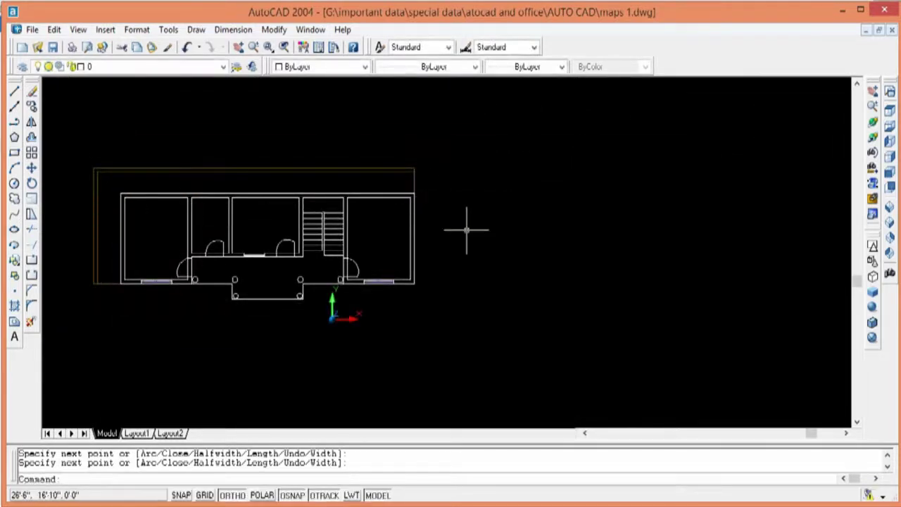
Move the perimeter polyline 60' to the right, clear of the floor plan
type("m")
key("Return")
left_click(413, 238)
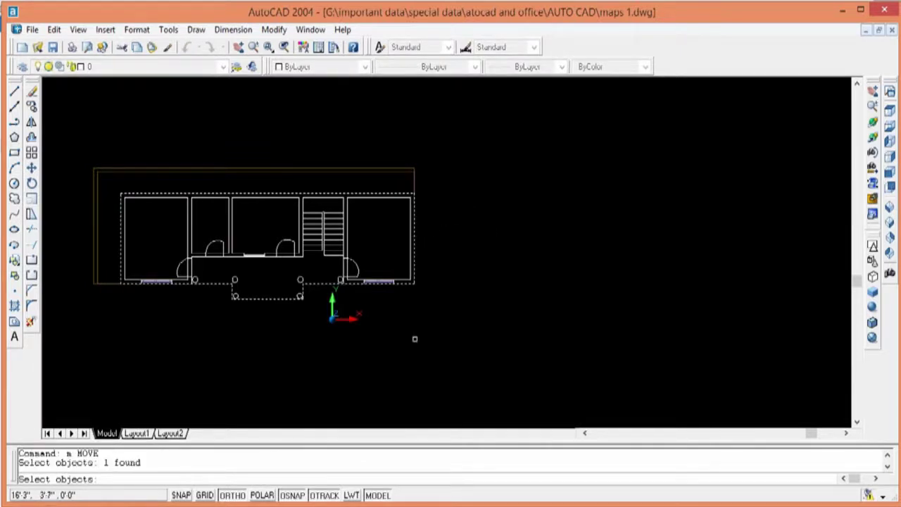
key("Return")
left_click(419, 341)
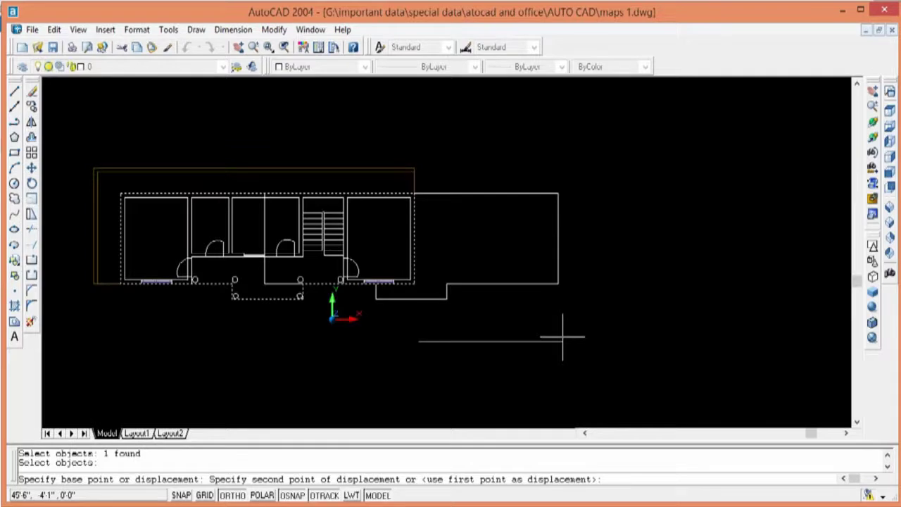
type("60'")
key("Return")
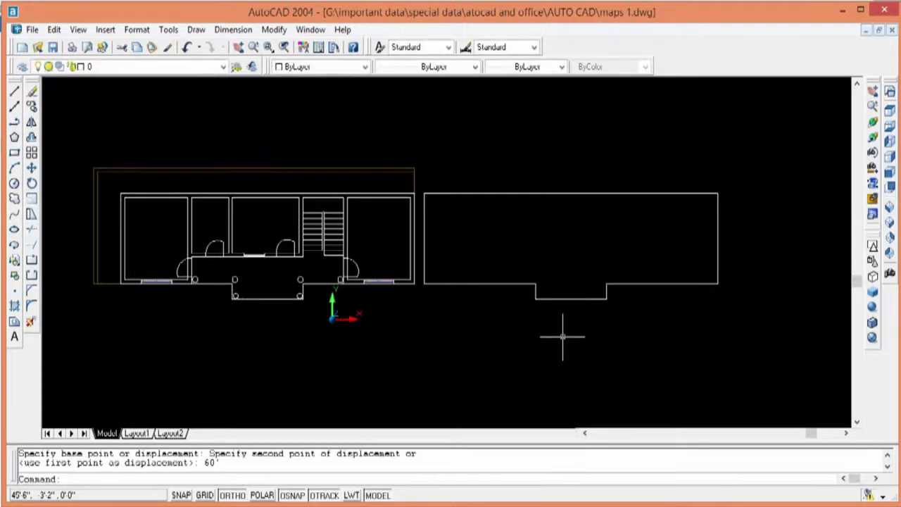
middle_click_drag(519, 292, 448, 263)
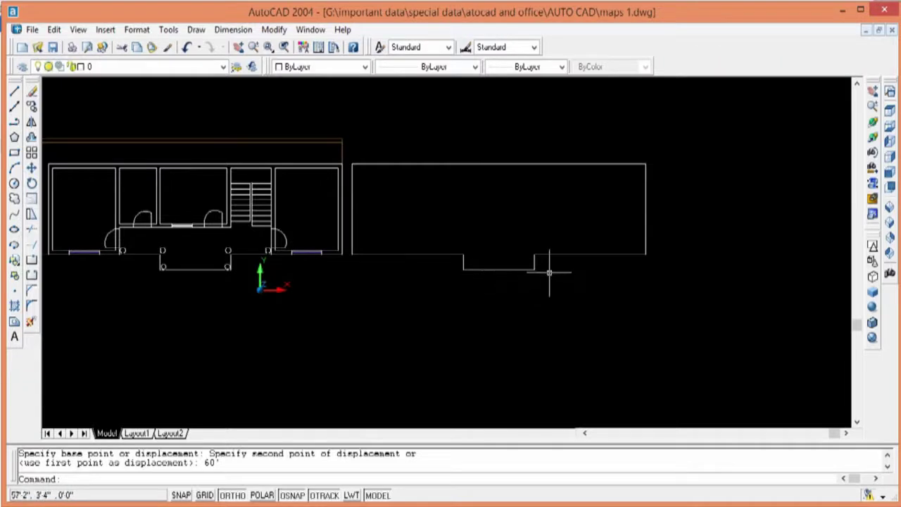
type("l")
key("Return")
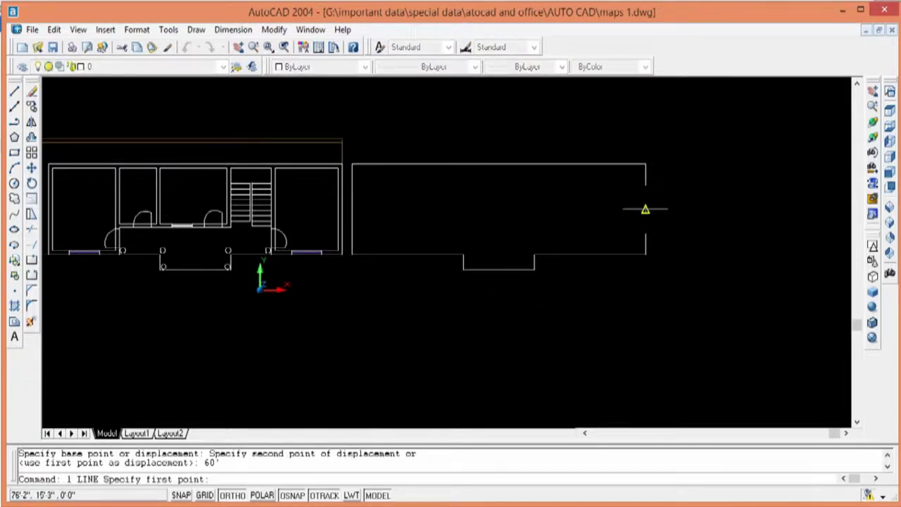
Draw the horizontal ridge line between the midpoints of the outline's side edges
left_click(645, 209)
left_click(352, 209)
key("Return")
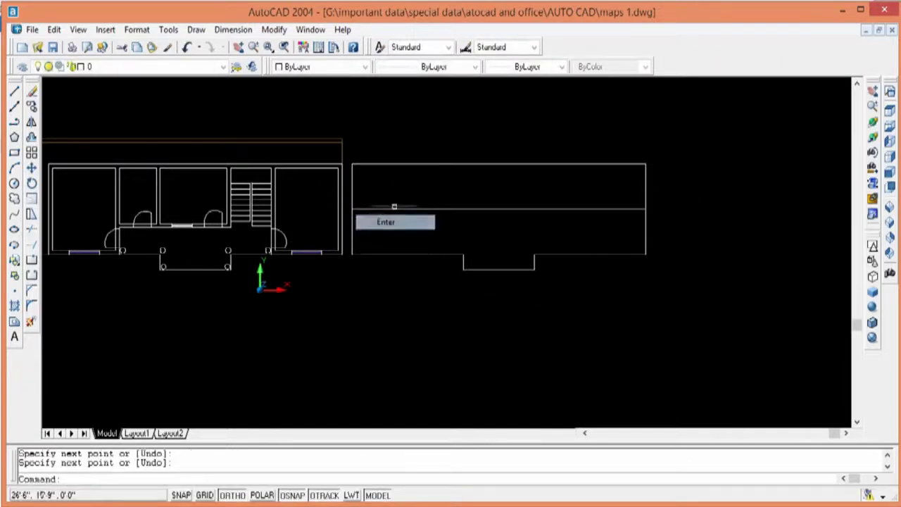
Draw a vertical line from the front notch up to the outline's top edge
right_click(420, 178)
left_click(430, 181)
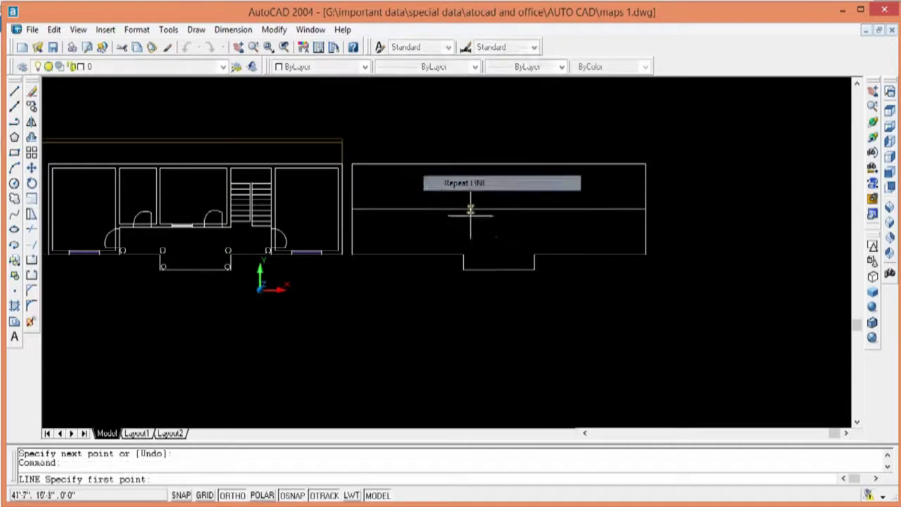
left_click(498, 270)
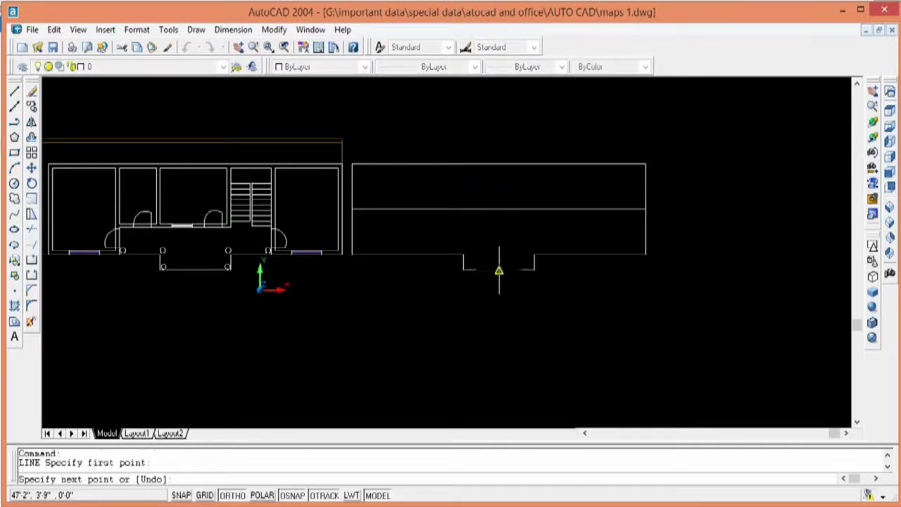
left_click(498, 164)
right_click(499, 163)
left_click(530, 171)
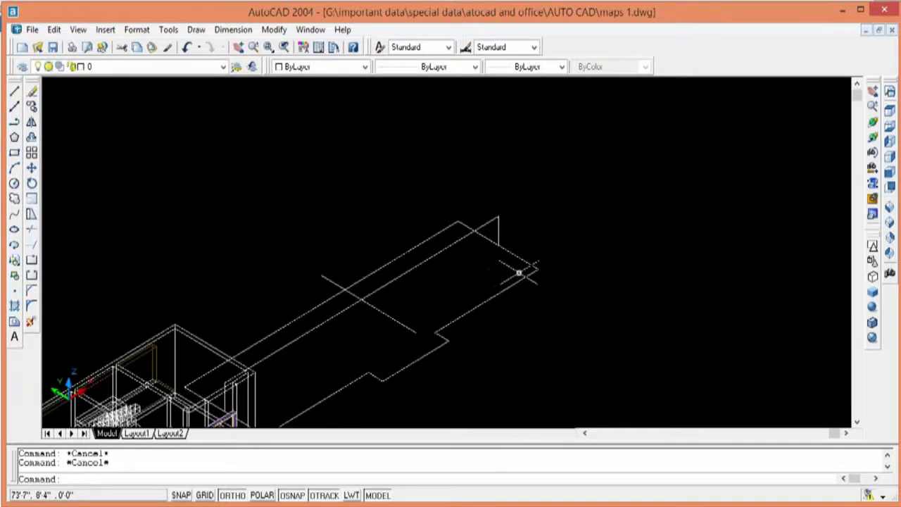
type("co")
Copy the upright line multiple times onto the roof outline's corners and notch corners
key("Return")
scroll(496, 239, "up", 1)
left_click(498, 232)
key("Return")
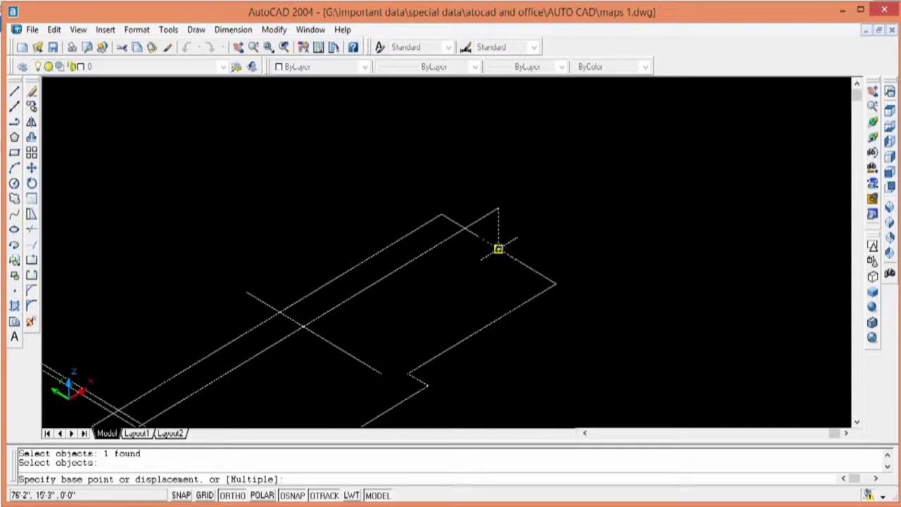
type("m")
key("Return")
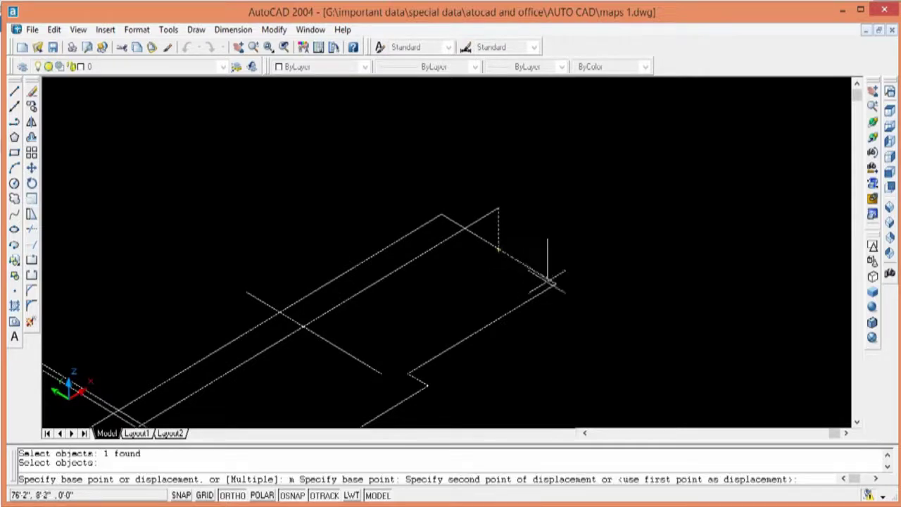
left_click(555, 283)
left_click(440, 215)
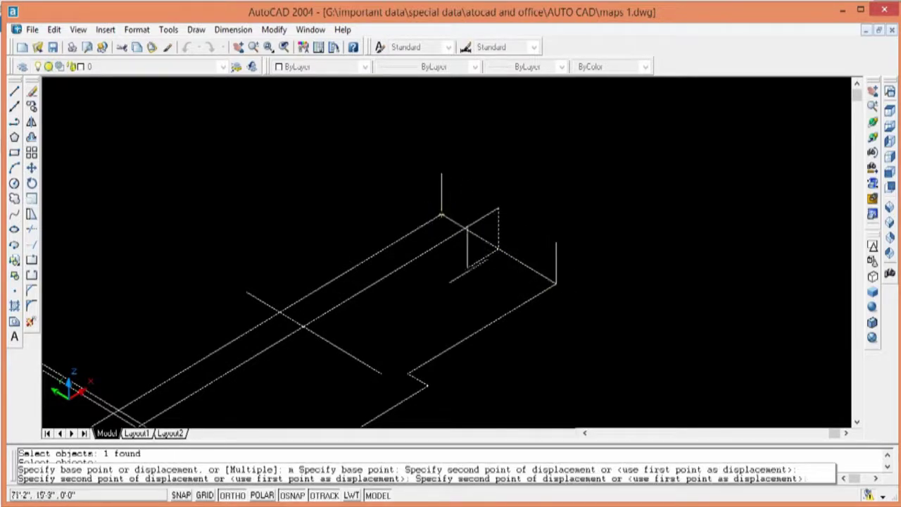
middle_click_drag(463, 307, 467, 188)
left_click(412, 253)
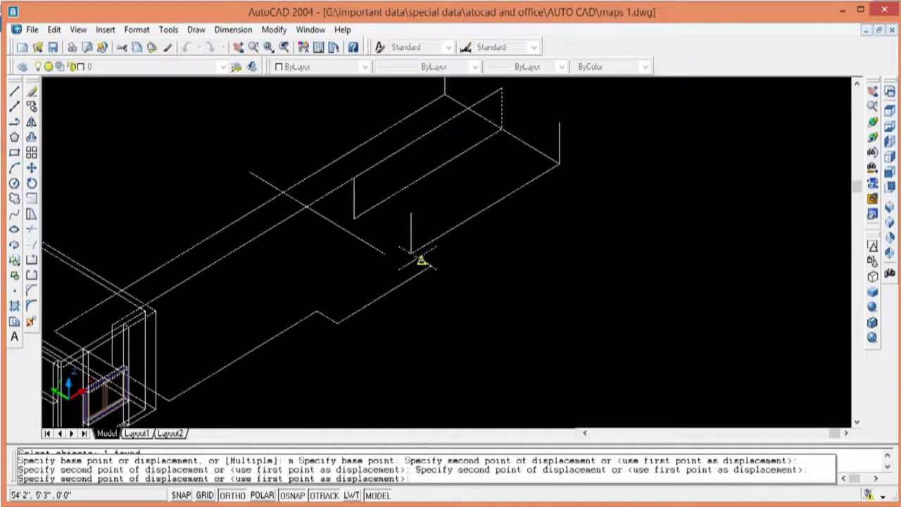
left_click(431, 266)
left_click(337, 324)
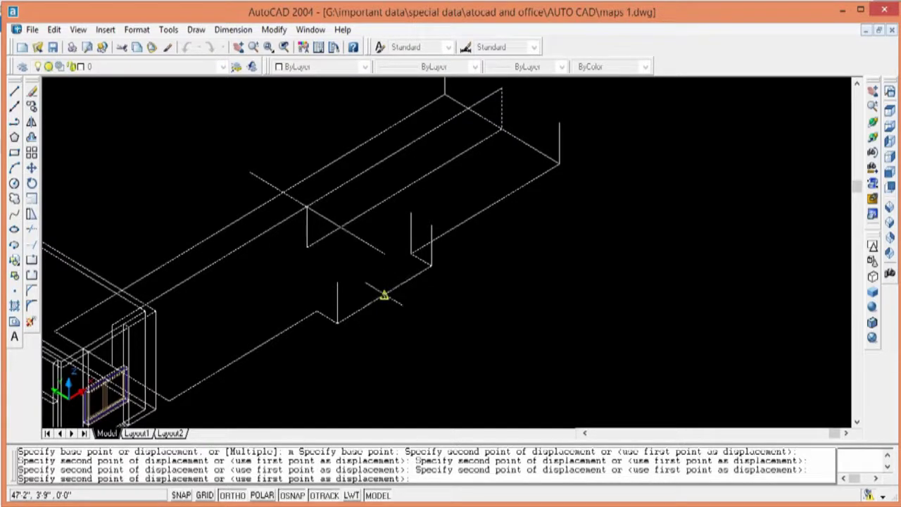
left_click(383, 296)
middle_click_drag(317, 311, 486, 311)
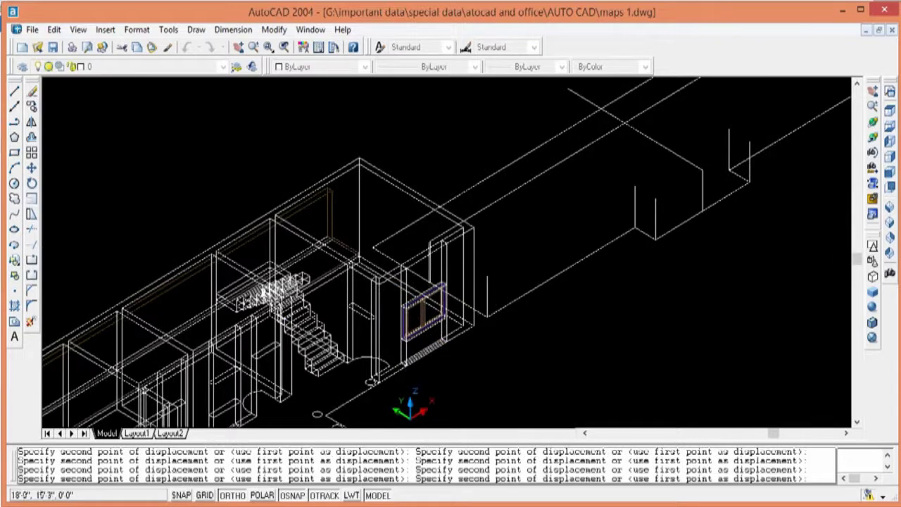
left_click(373, 246)
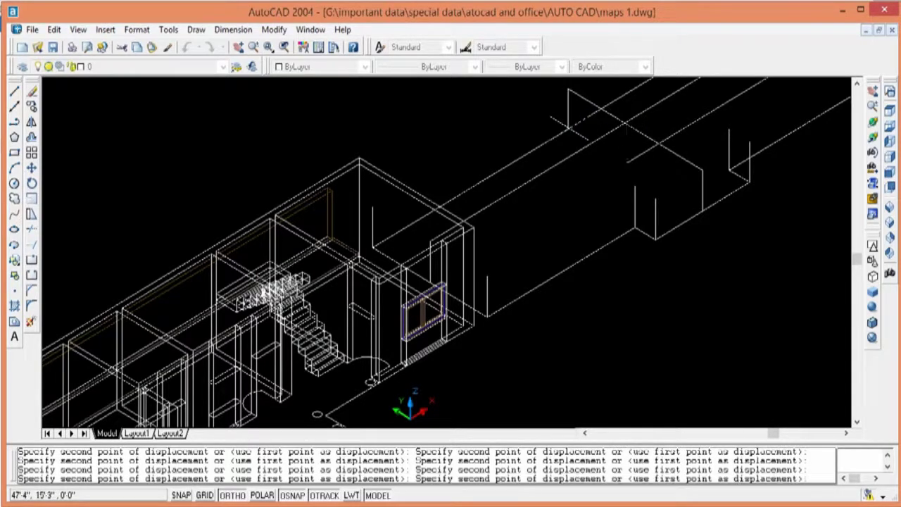
key("Escape")
Orbit the model to inspect the new roof uprights in 3D
mouse_move(568, 130)
middle_mouse_down("shift")
mouse_move(569, 185)
mouse_move(546, 232)
middle_mouse_up("shift")
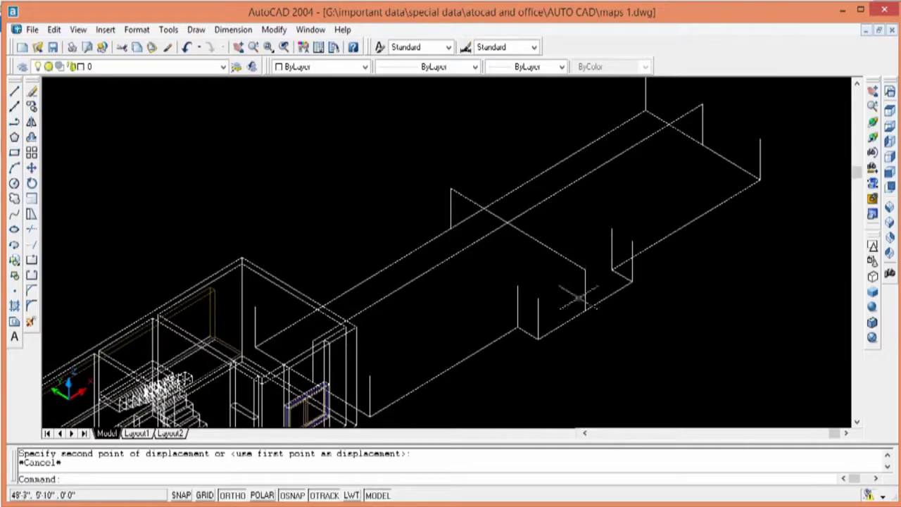
mouse_move(836, 136)
middle_mouse_down("shift")
mouse_move(739, 186)
mouse_move(662, 211)
middle_mouse_up("shift")
middle_click_drag(523, 298, 573, 255)
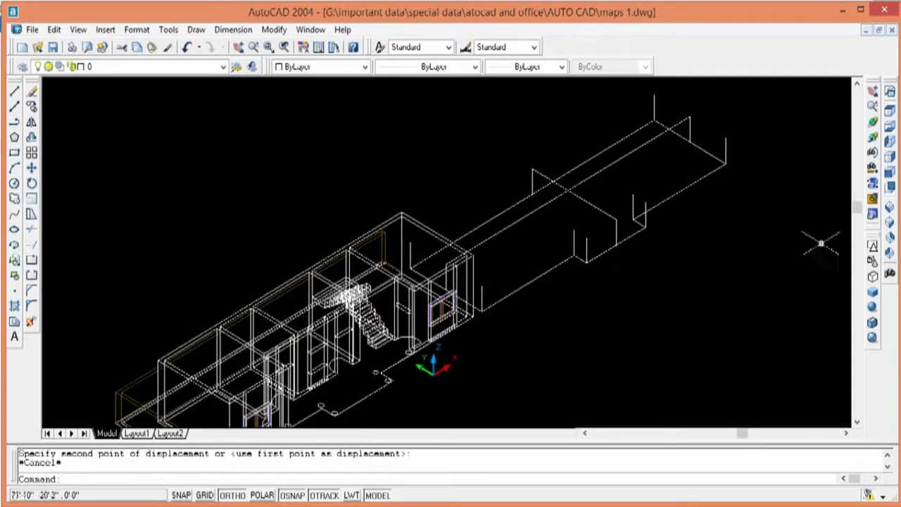
left_click(874, 124)
mouse_move(511, 314)
left_mouse_down()
mouse_move(477, 328)
mouse_move(559, 308)
mouse_move(557, 276)
mouse_move(588, 258)
mouse_move(751, 217)
left_mouse_up()
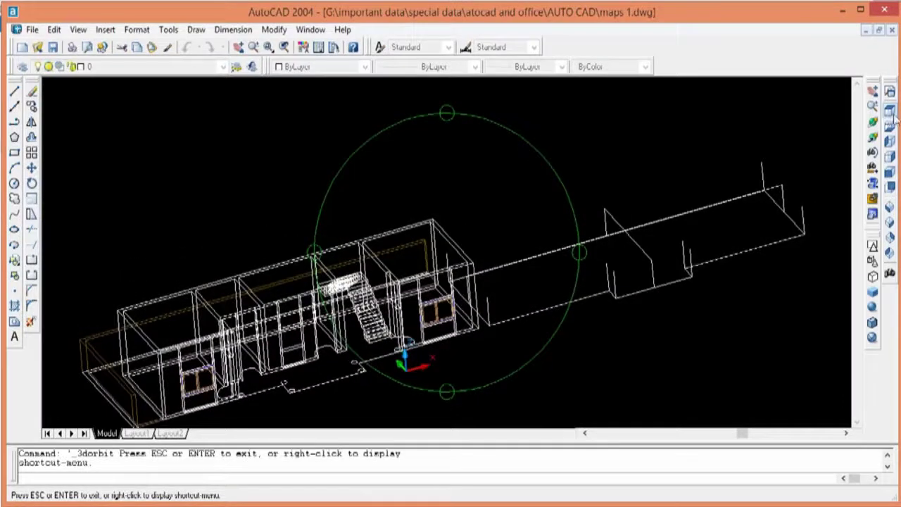
From Top view, move the roof outline and uprights 20' right, then view SW Isometric
left_click(890, 111)
mouse_move(731, 114)
middle_mouse_down()
mouse_move(431, 233)
mouse_move(379, 239)
middle_mouse_up()
key("Escape")
key("Escape")
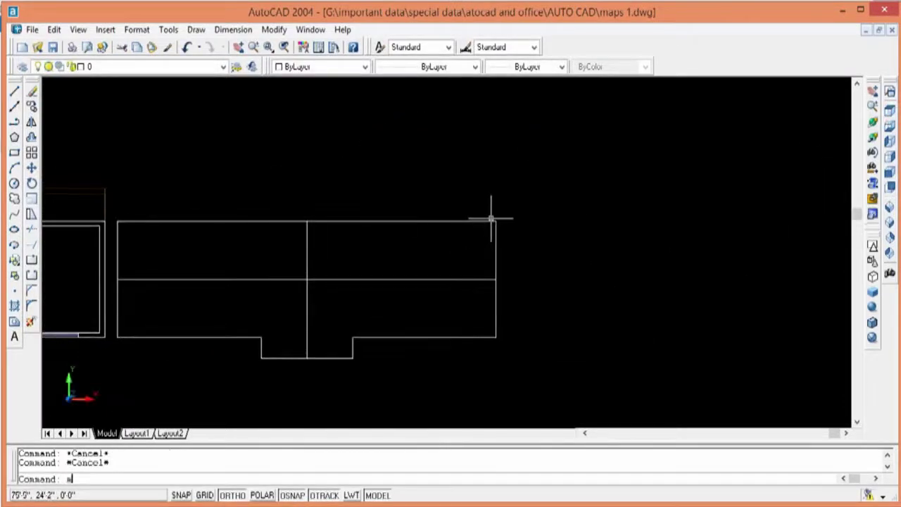
key("Return")
left_click(516, 202)
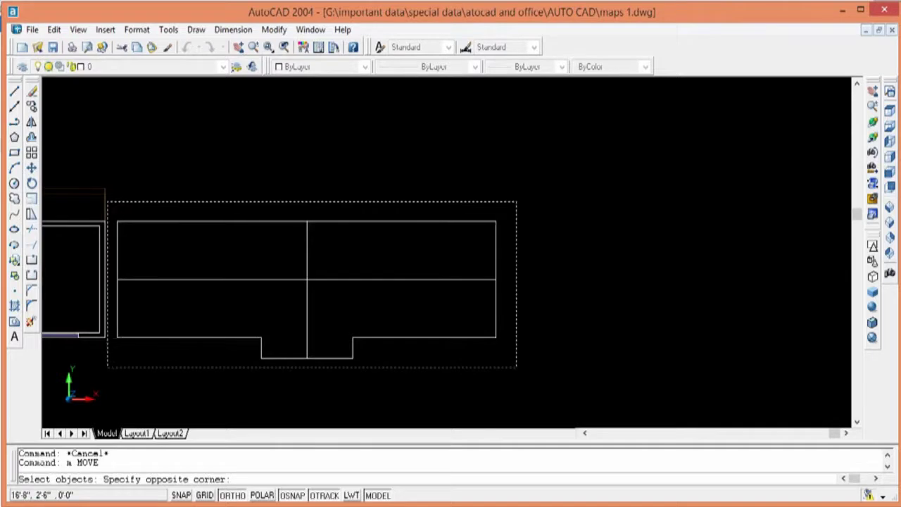
left_click(108, 367)
key("Return")
left_click(246, 119)
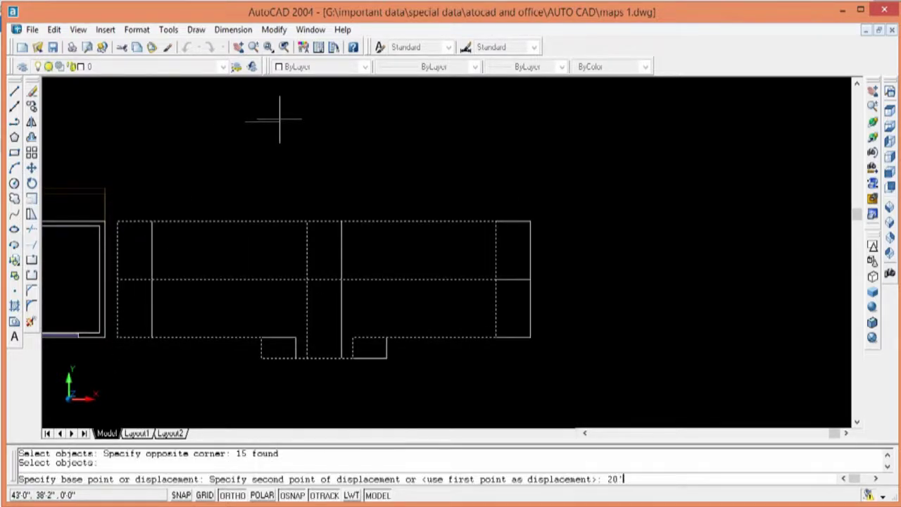
key("Return")
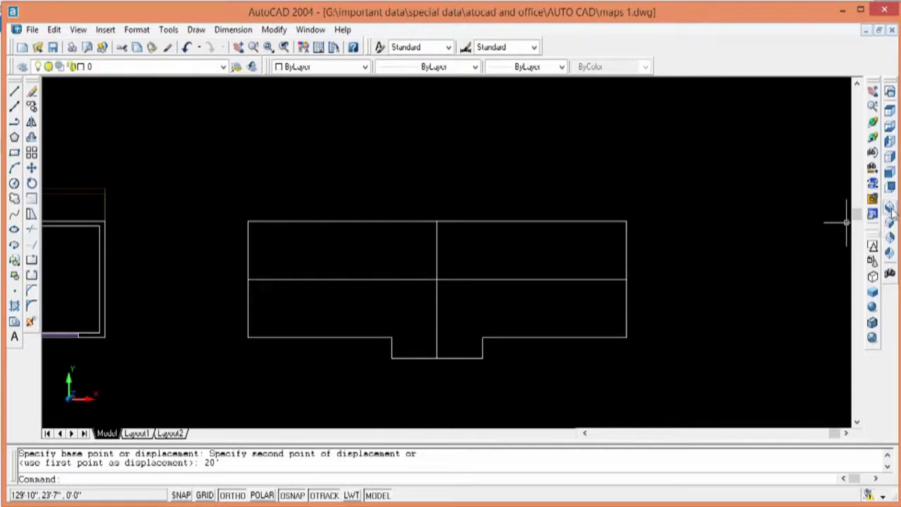
left_click(890, 211)
scroll(476, 211, "down", 2)
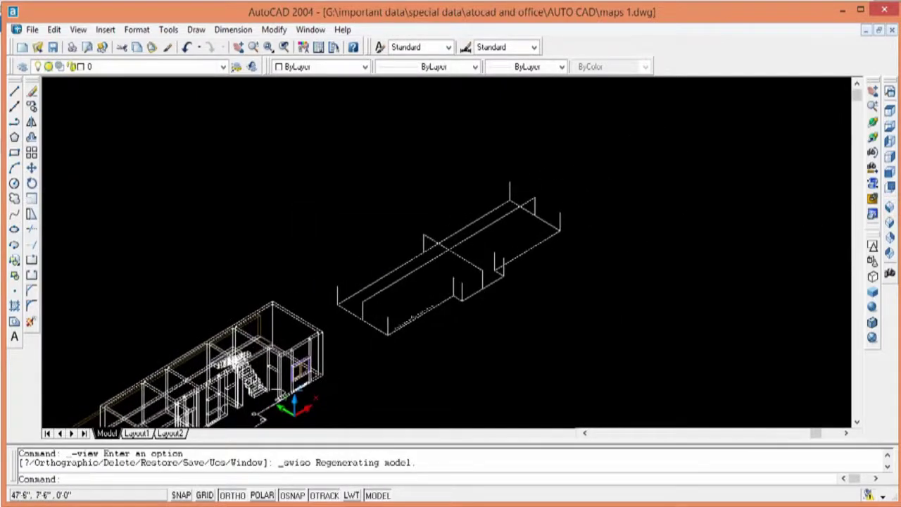
Draw a 3D face on the roof outline, snapping three eave corners and then the ridge end
scroll(412, 310, "up", 2)
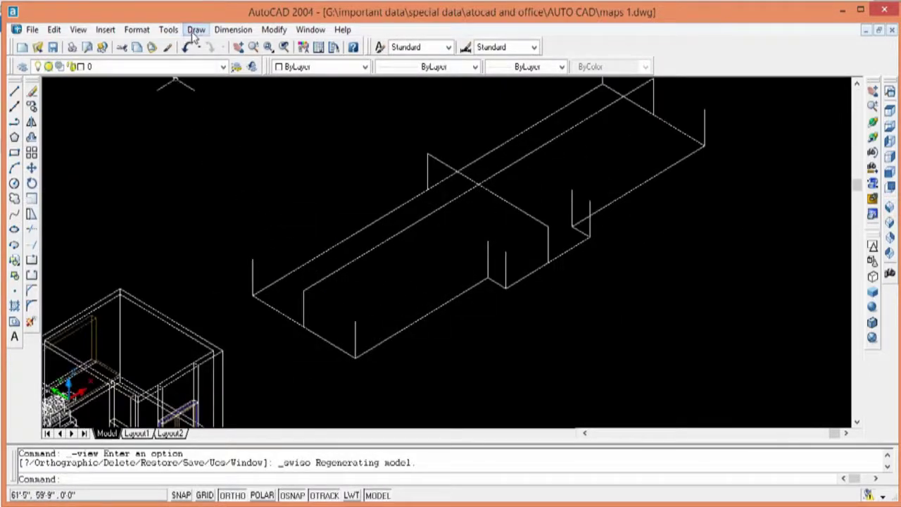
left_click(196, 29)
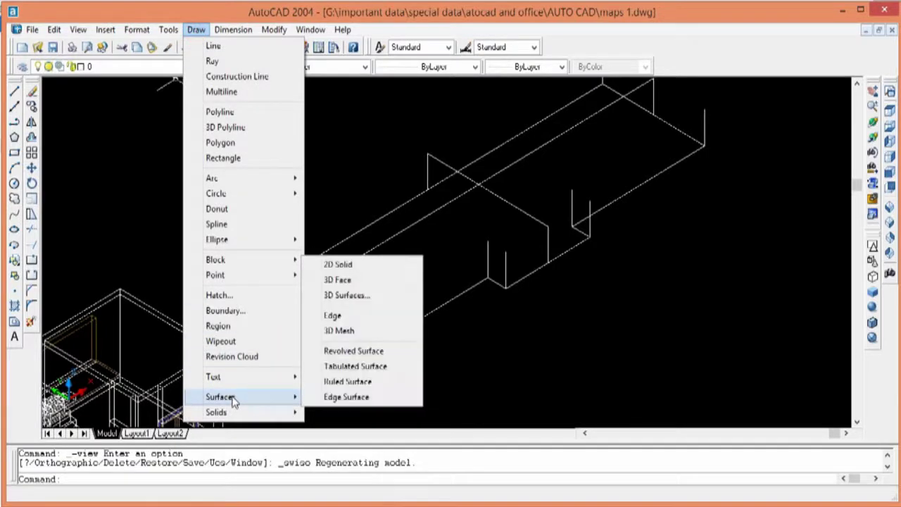
left_click(338, 281)
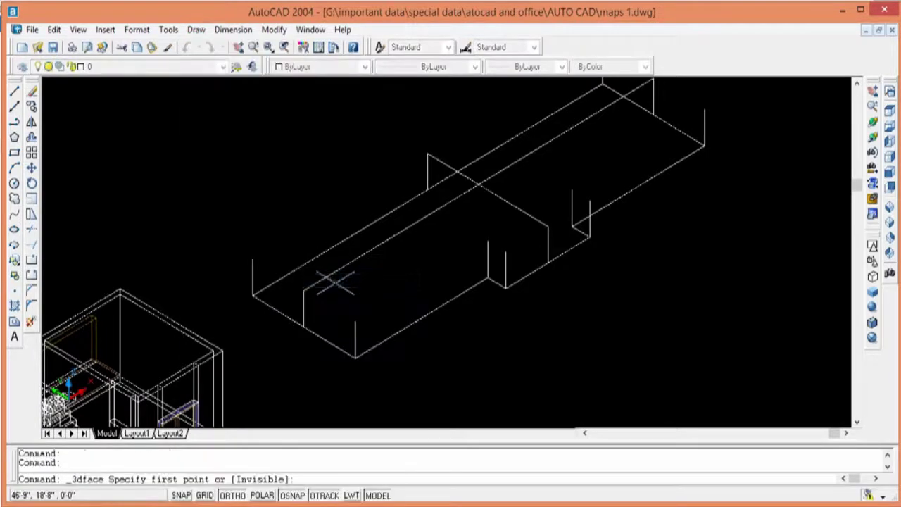
left_click(303, 327)
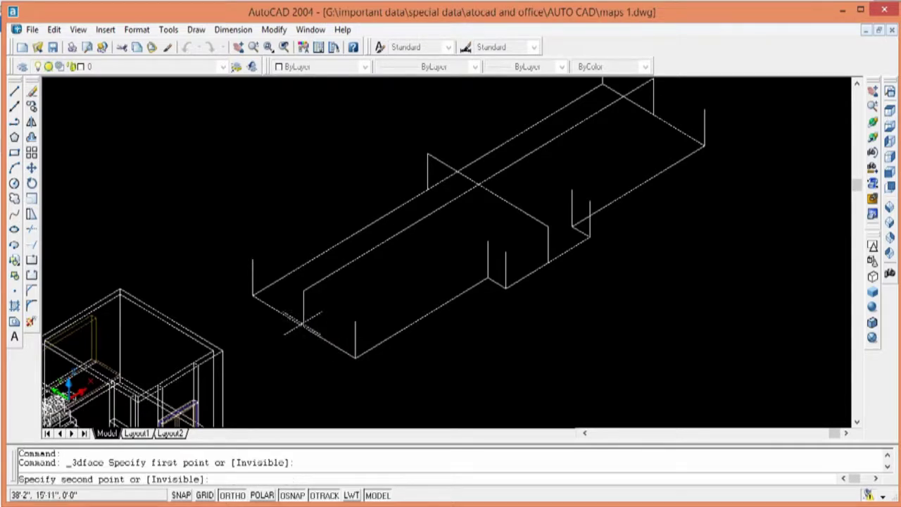
left_click(252, 297)
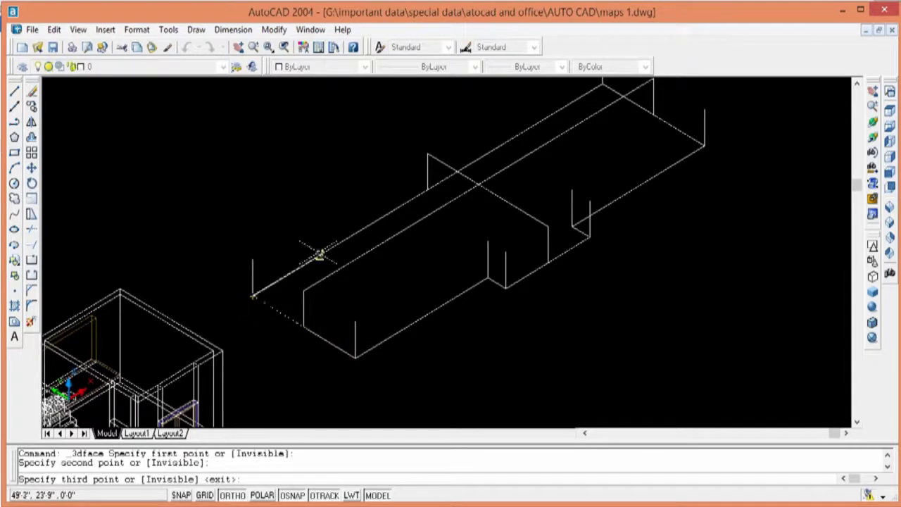
left_click(428, 190)
left_click(602, 83)
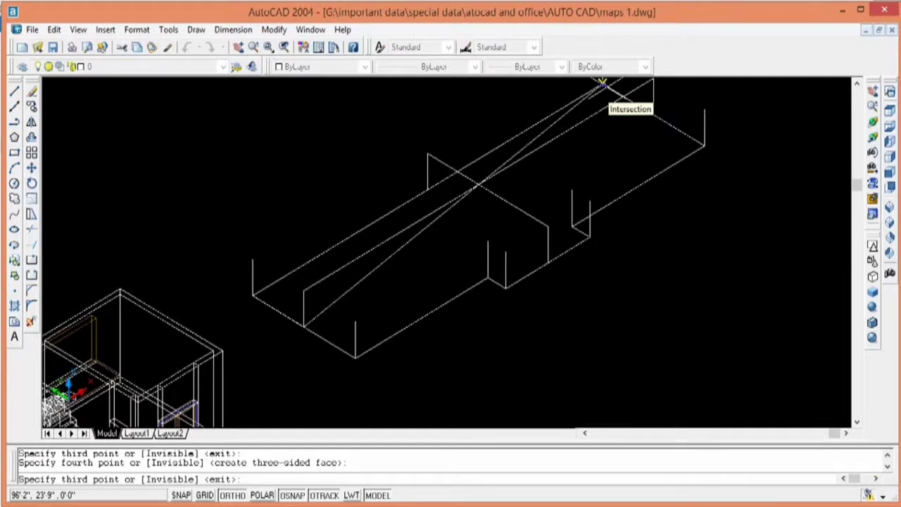
Erase the stray triangular face
key("Escape")
key("Delete")
middle_click_drag(382, 316, 320, 366)
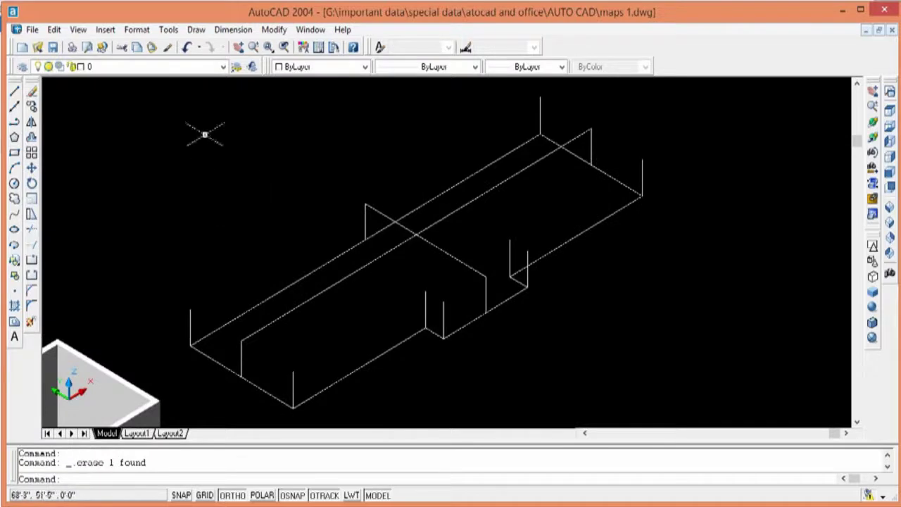
Draw a 3D face through four endpoints spanning the full length of the roof wireframe
left_click(195, 30)
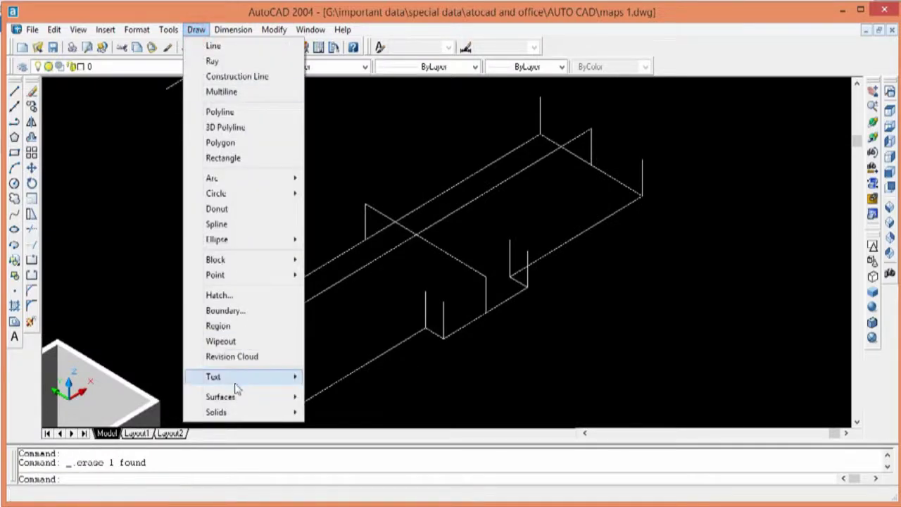
mouse_move(220, 397)
left_click(331, 281)
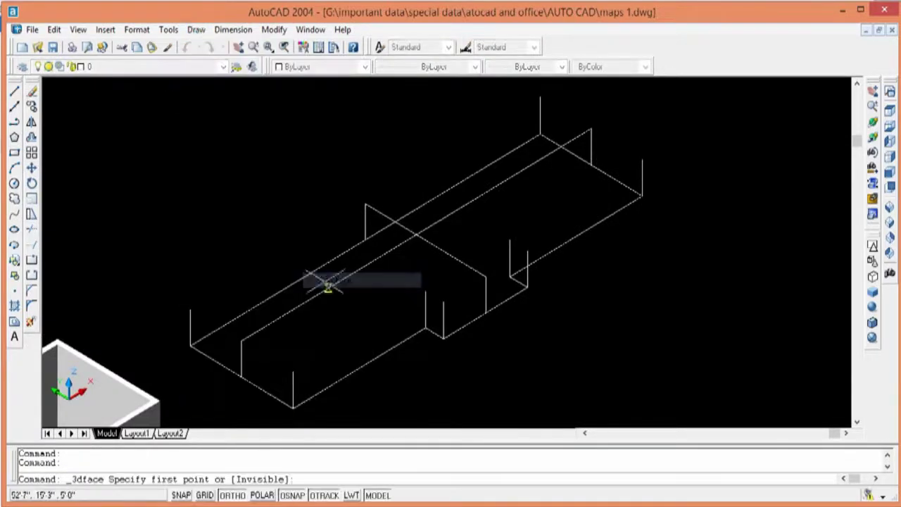
left_click(241, 341)
left_click(190, 345)
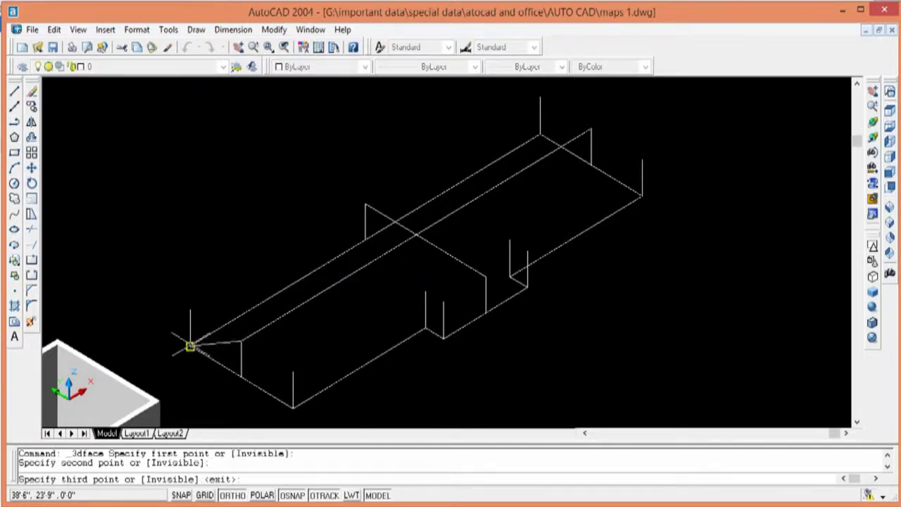
left_click(539, 133)
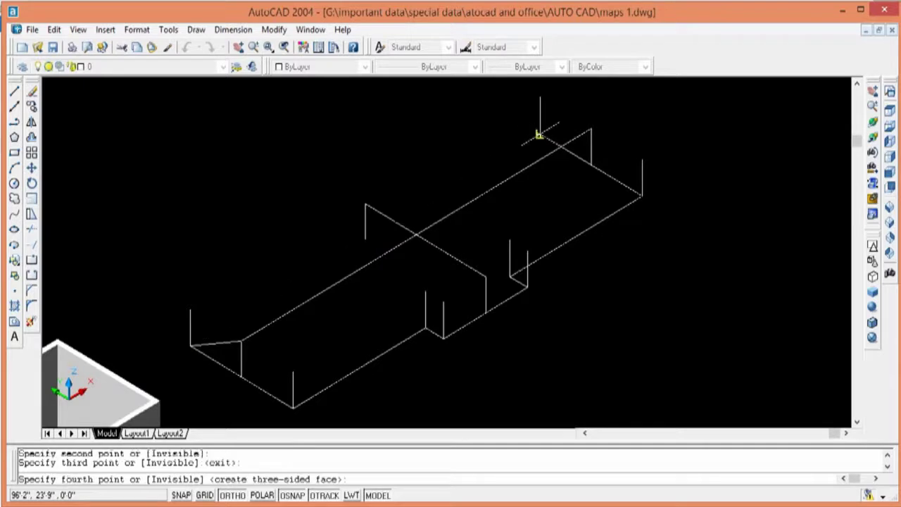
left_click(591, 129)
key("Escape")
Colour the new roof face red
left_click(591, 129)
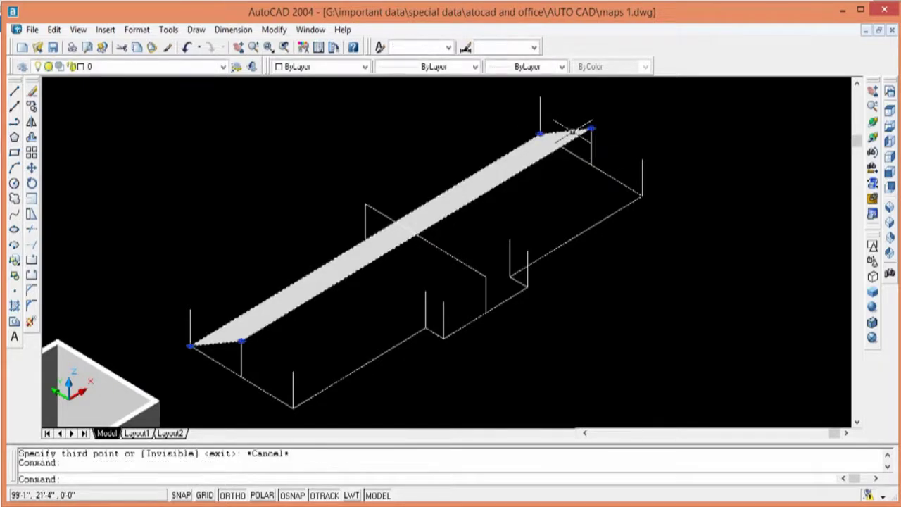
left_click(358, 66)
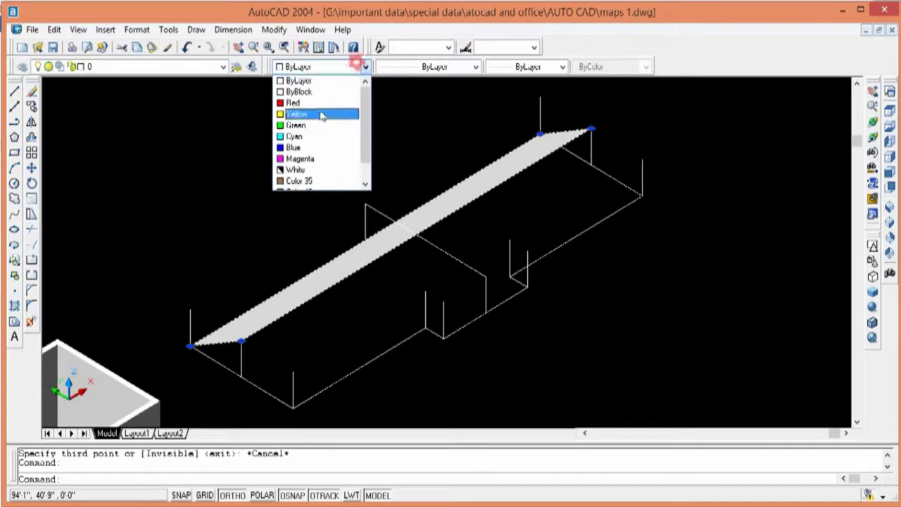
left_click(310, 104)
key("Escape")
scroll(312, 247, "up", 2)
scroll(242, 255, "up", 1)
scroll(241, 264, "down", 3)
middle_click_drag(241, 264, 377, 231)
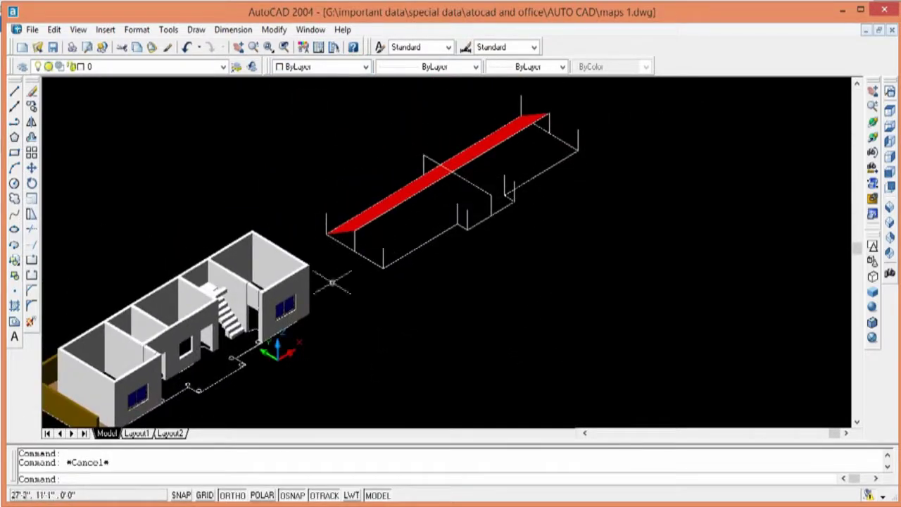
key("Escape")
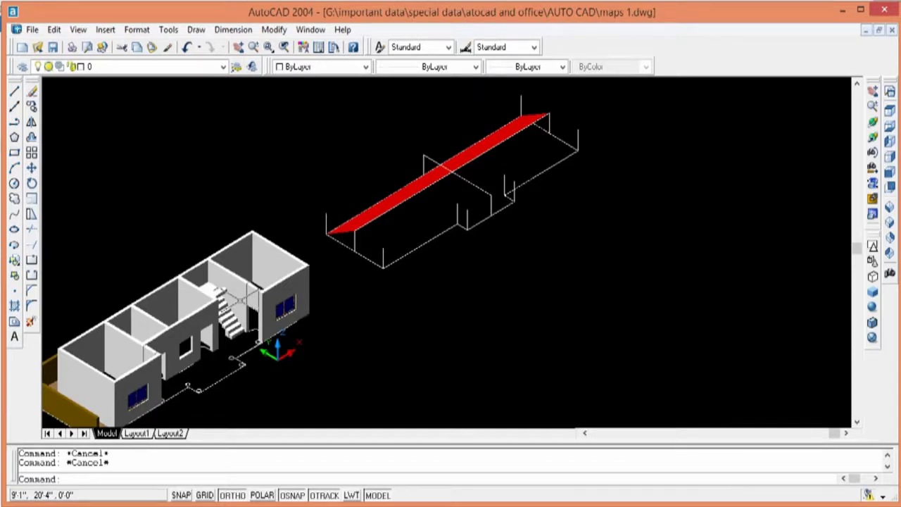
middle_click_drag(474, 197, 388, 322)
scroll(388, 322, "up", 2)
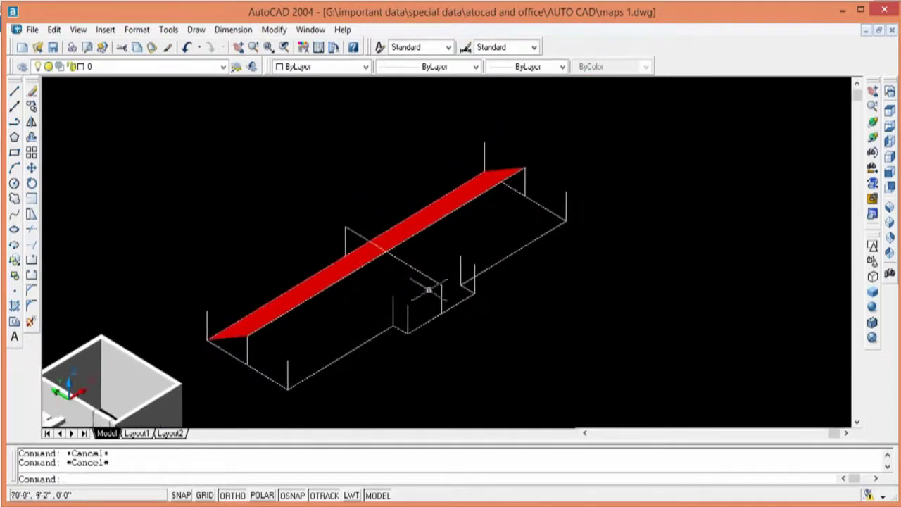
Orbit the house, stairs and roof frame into a flat front wireframe elevation
left_click(873, 131)
mouse_move(477, 320)
left_mouse_down()
mouse_move(412, 188)
mouse_move(362, 262)
mouse_move(322, 271)
mouse_move(306, 287)
mouse_move(385, 281)
mouse_move(422, 264)
mouse_move(452, 278)
mouse_move(439, 306)
mouse_move(376, 295)
mouse_move(373, 256)
mouse_move(383, 296)
mouse_move(515, 201)
mouse_move(443, 232)
mouse_move(523, 259)
mouse_move(446, 269)
mouse_move(422, 267)
mouse_move(440, 258)
mouse_move(406, 260)
mouse_move(534, 276)
mouse_move(503, 265)
left_mouse_up()
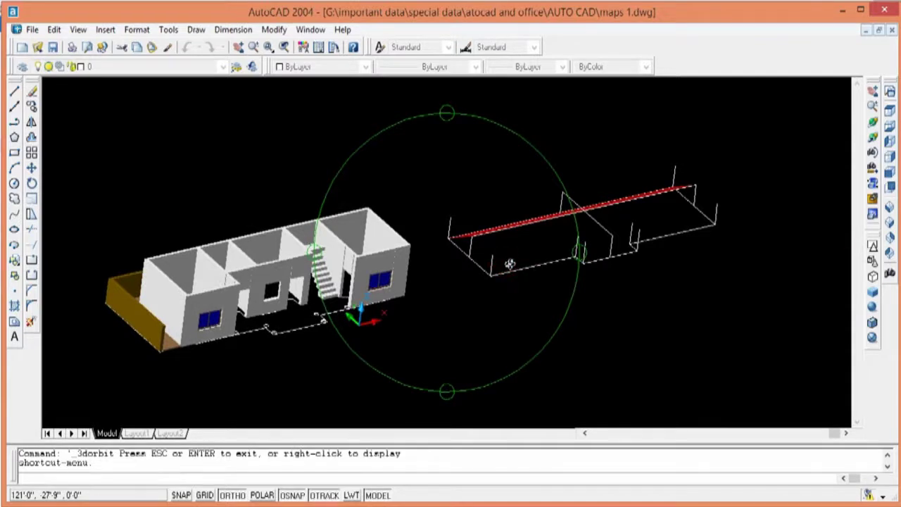
key("Escape")
key("Escape")
middle_click_drag(470, 193, 478, 201)
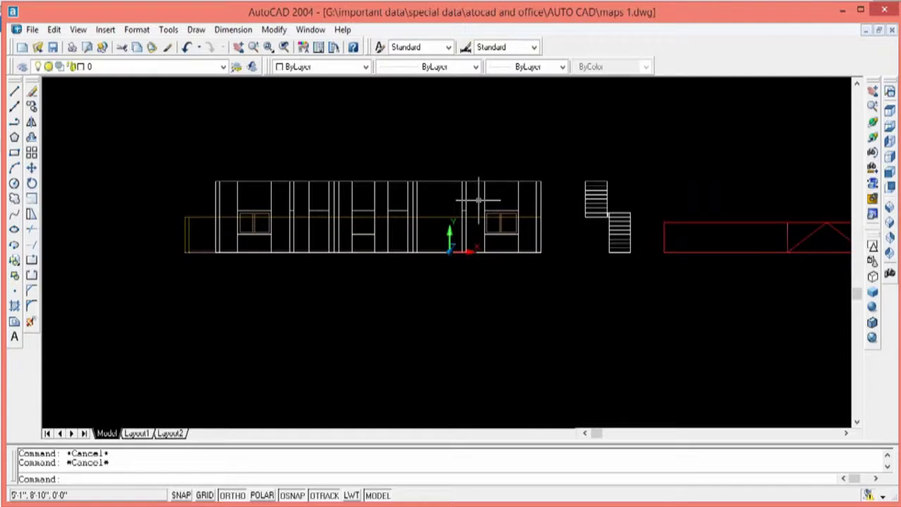
type("co")
key("Return")
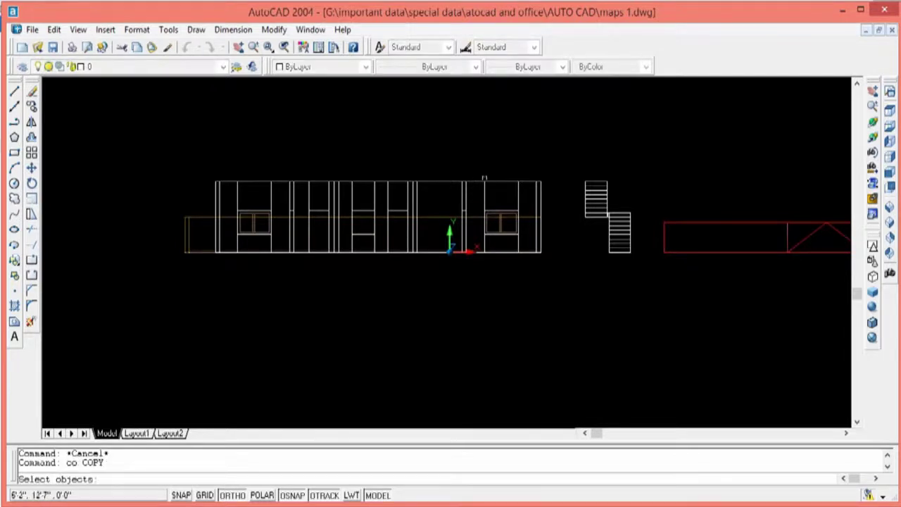
left_click(550, 161)
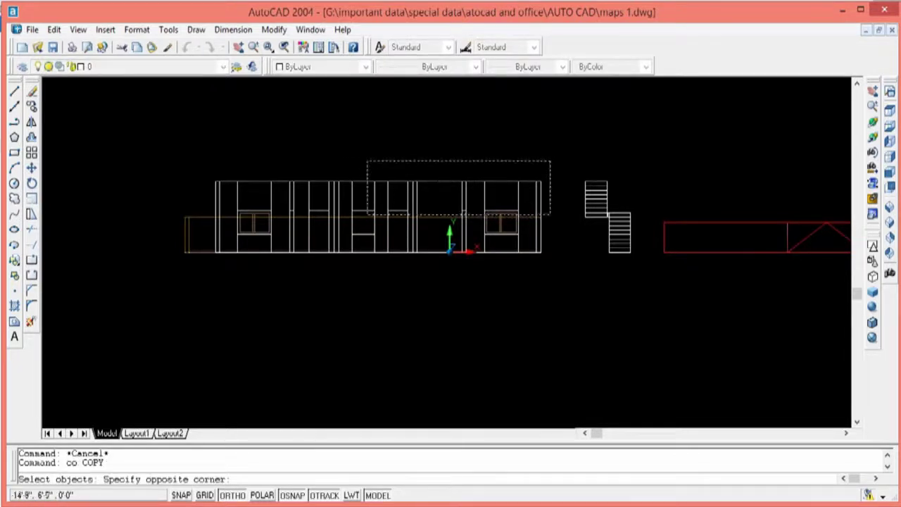
scroll(326, 208, "up", 2)
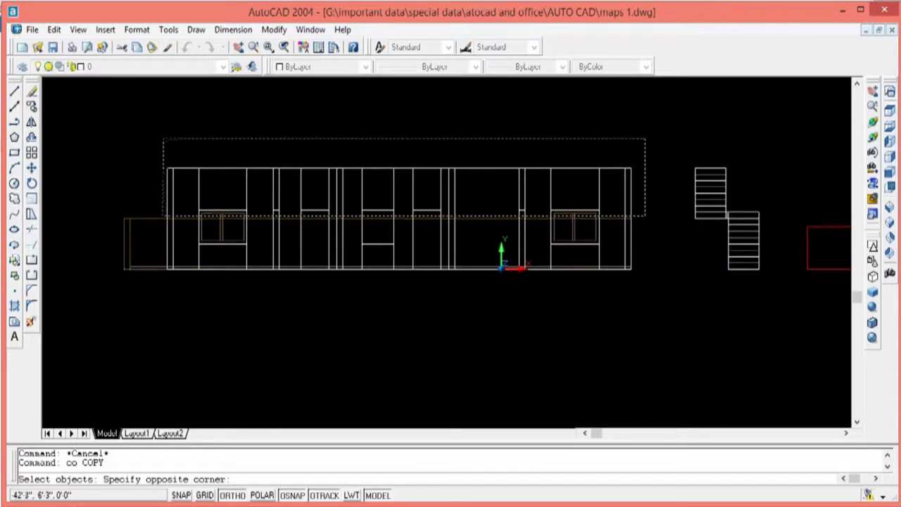
left_click(162, 216)
scroll(319, 223, "up", 1)
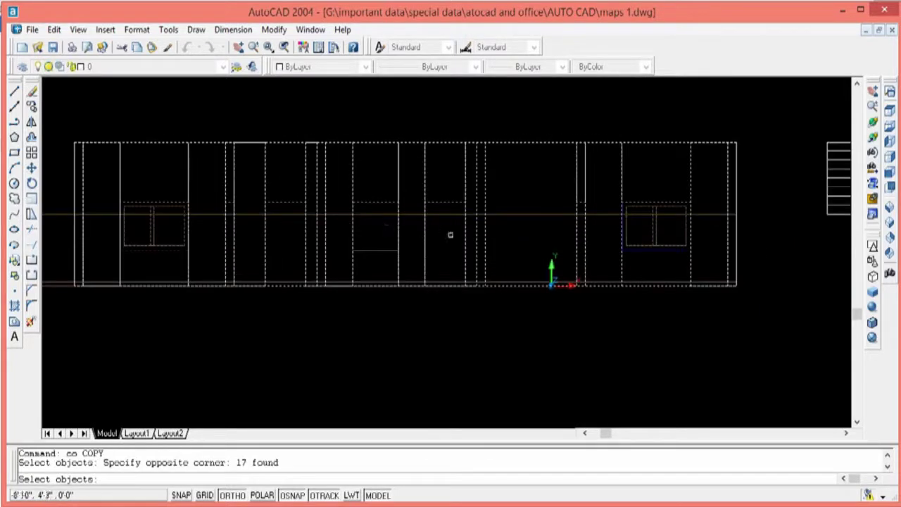
left_click(704, 236)
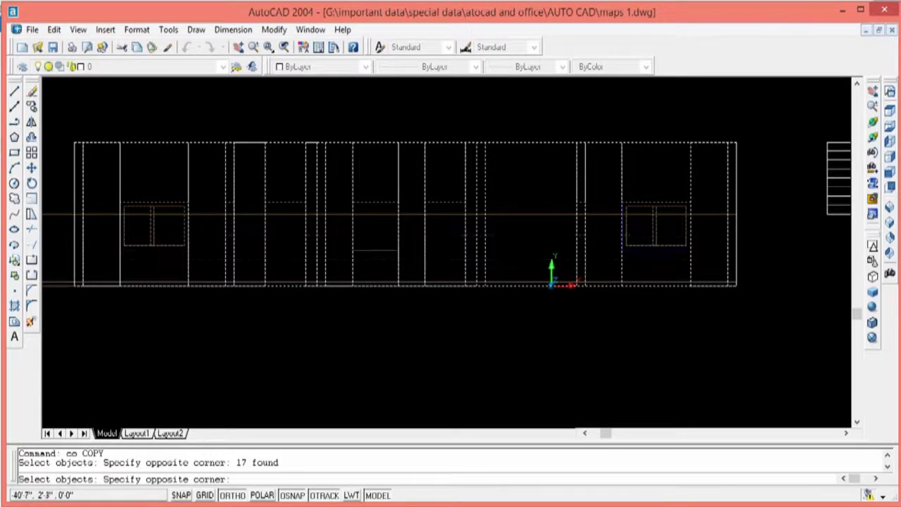
left_click(70, 261)
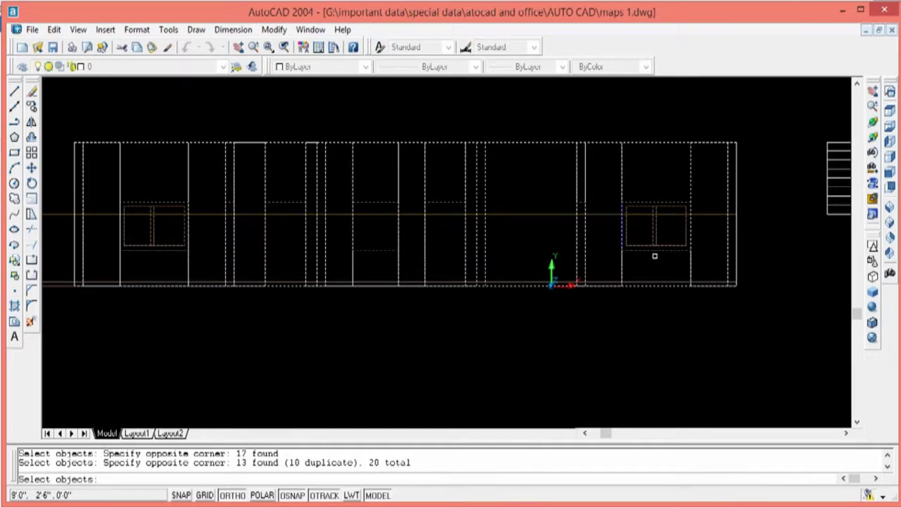
scroll(442, 266, "down", 2)
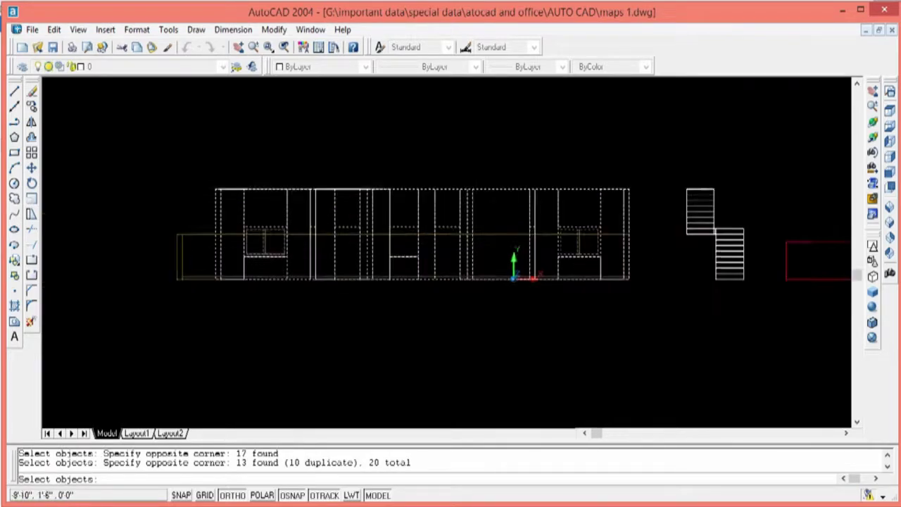
key("Return")
left_click(668, 360)
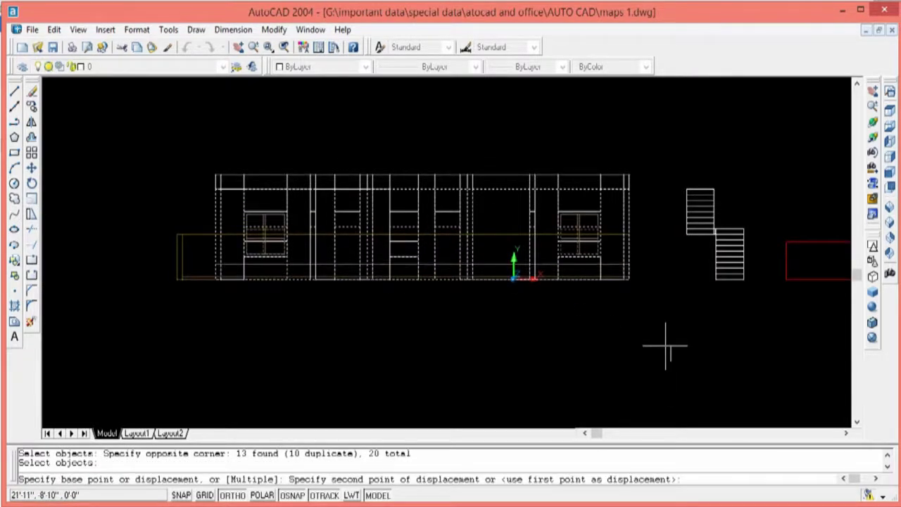
type("12'")
key("Return")
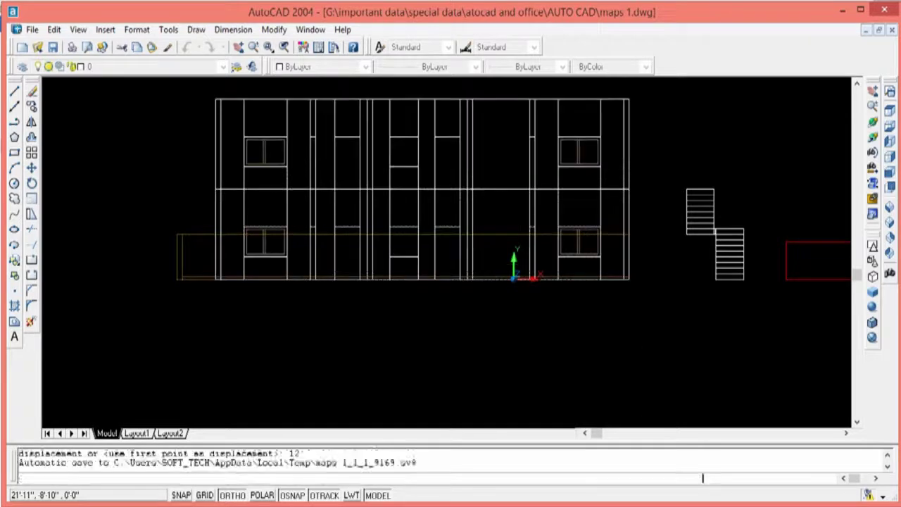
View the two-storey house in SE isometric with Gouraud shading
left_click(888, 110)
left_click(872, 261)
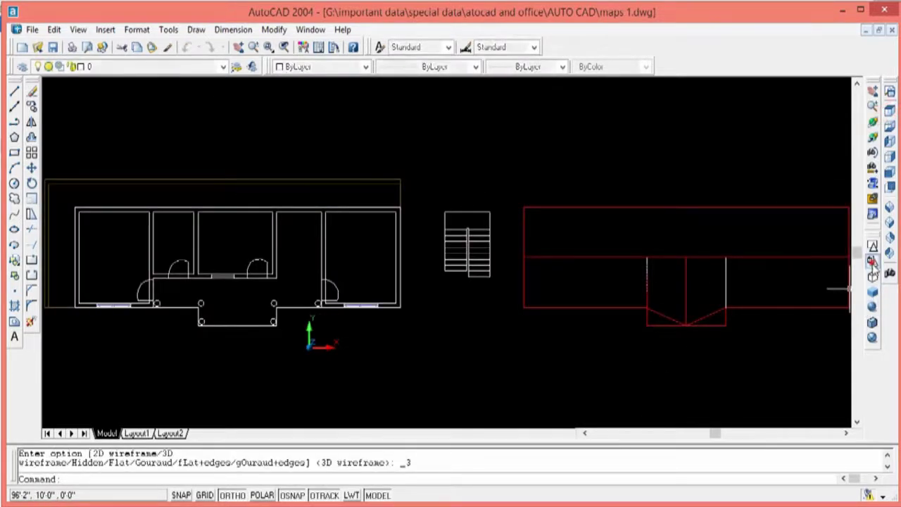
left_click(888, 204)
left_click(871, 307)
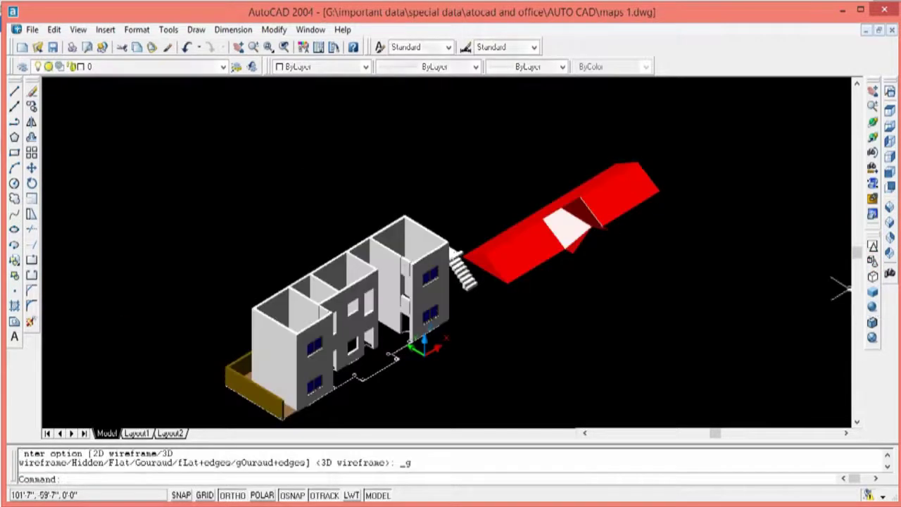
scroll(374, 312, "up", 2)
scroll(359, 315, "up", 1)
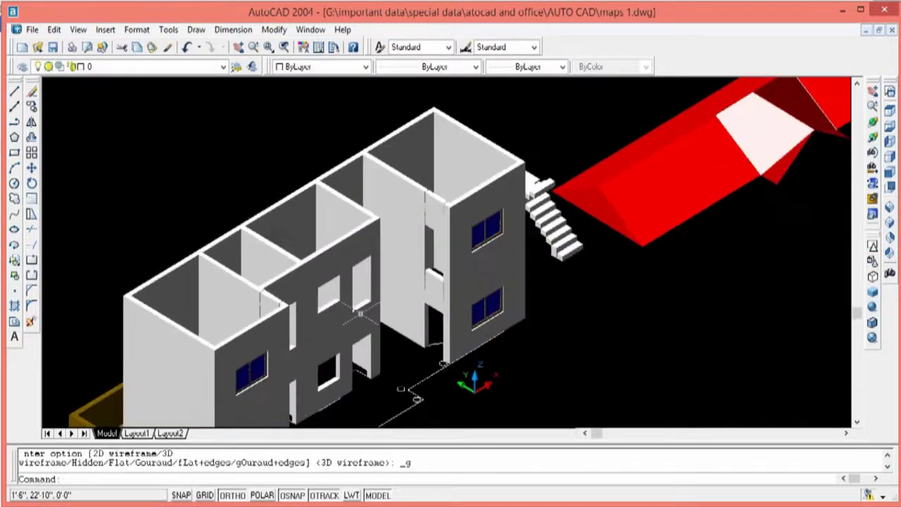
middle_click_drag(359, 314, 344, 240)
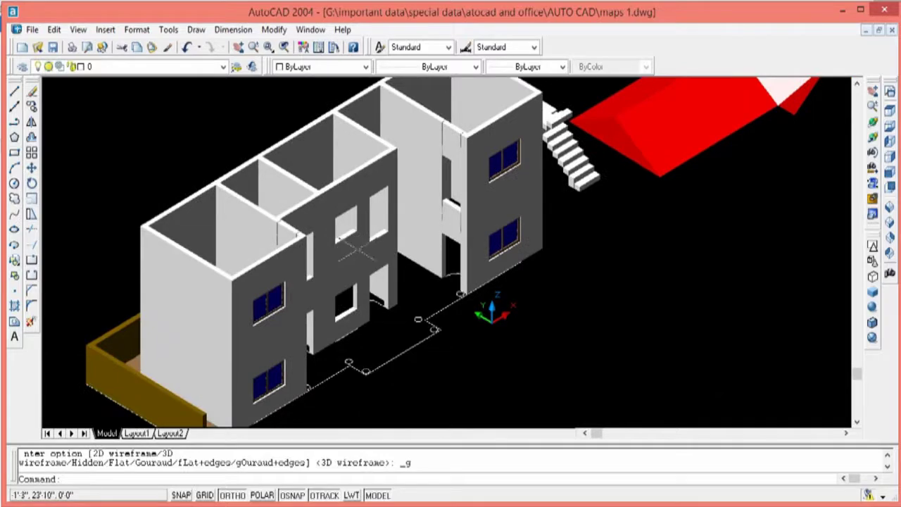
scroll(521, 243, "down", 2)
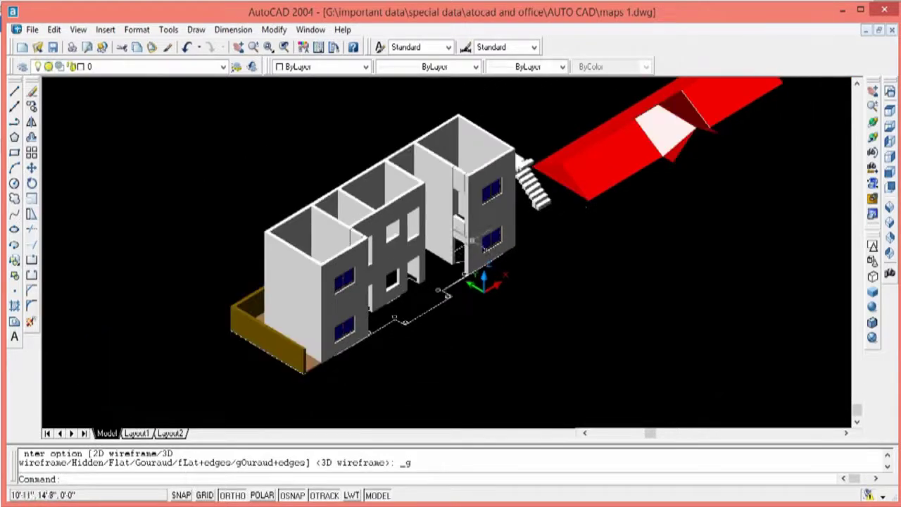
Return to the top plan view in 3D wireframe
left_click(890, 123)
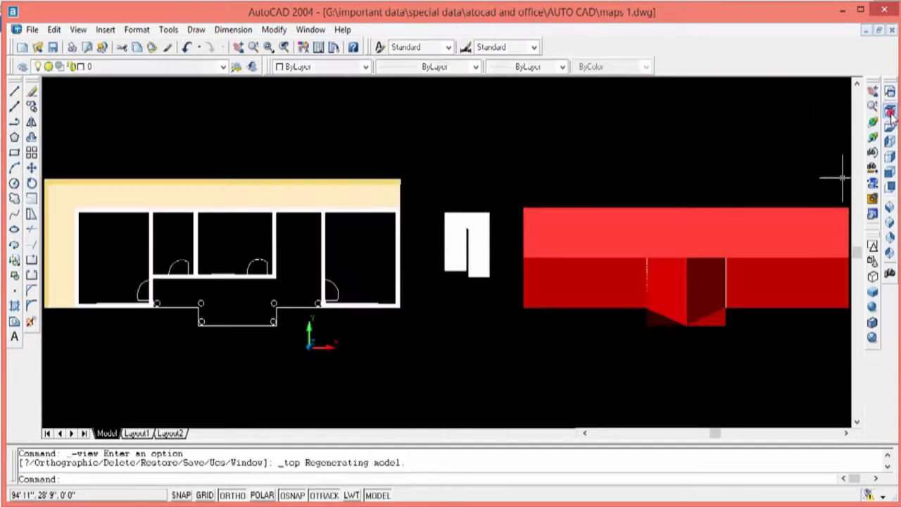
left_click(873, 260)
middle_click_drag(277, 246, 399, 230)
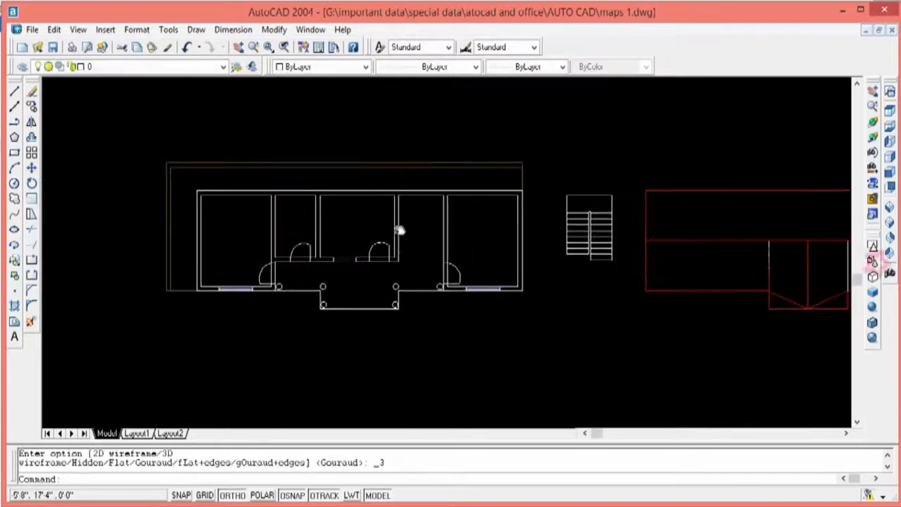
key("Escape")
key("Escape")
Start a polyline along the right wall and around the porch corners
type("l")
key("Return")
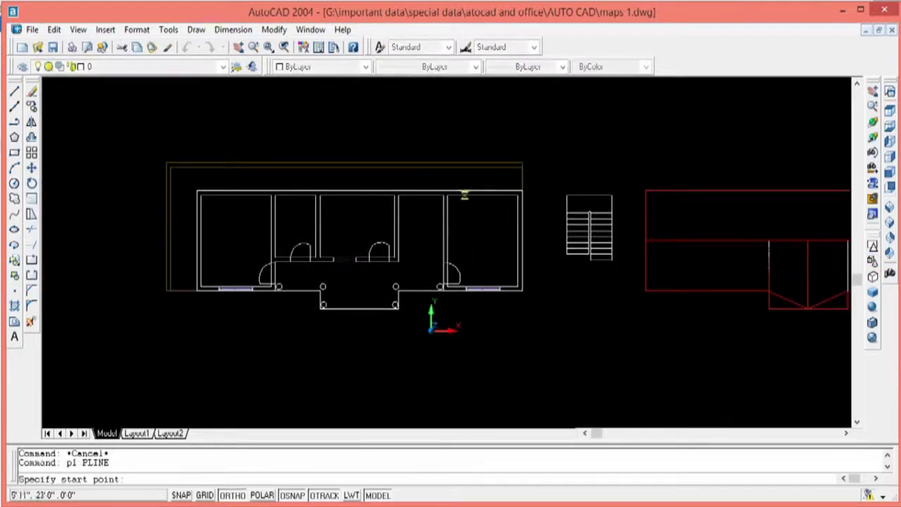
left_click(521, 190)
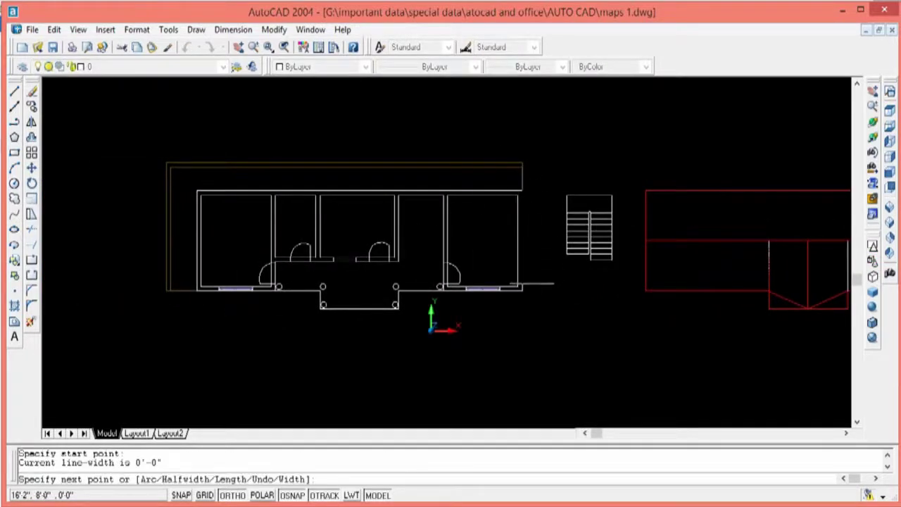
left_click(522, 288)
scroll(405, 299, "up", 3)
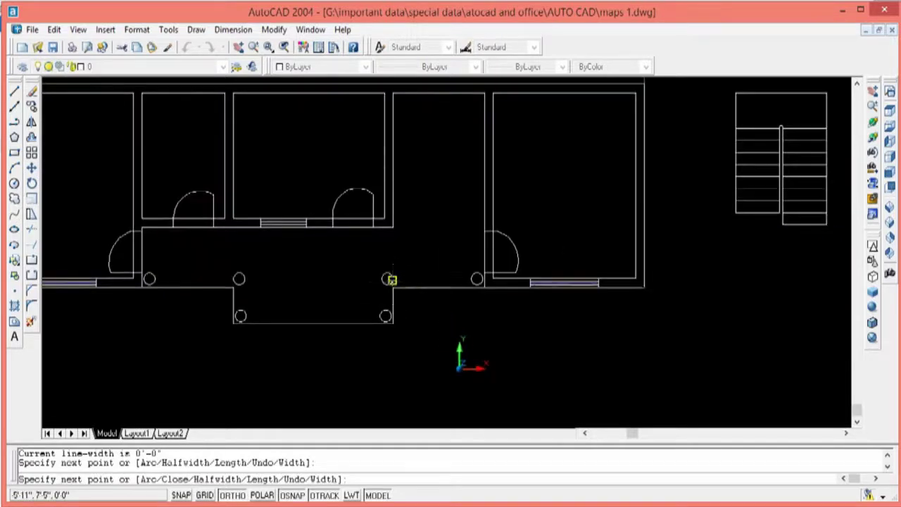
left_click(392, 287)
left_click(398, 323)
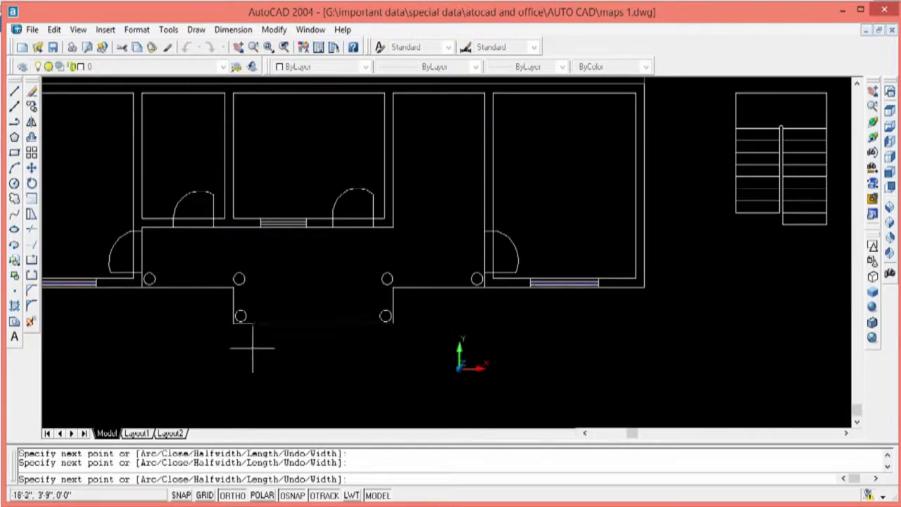
left_click(232, 323)
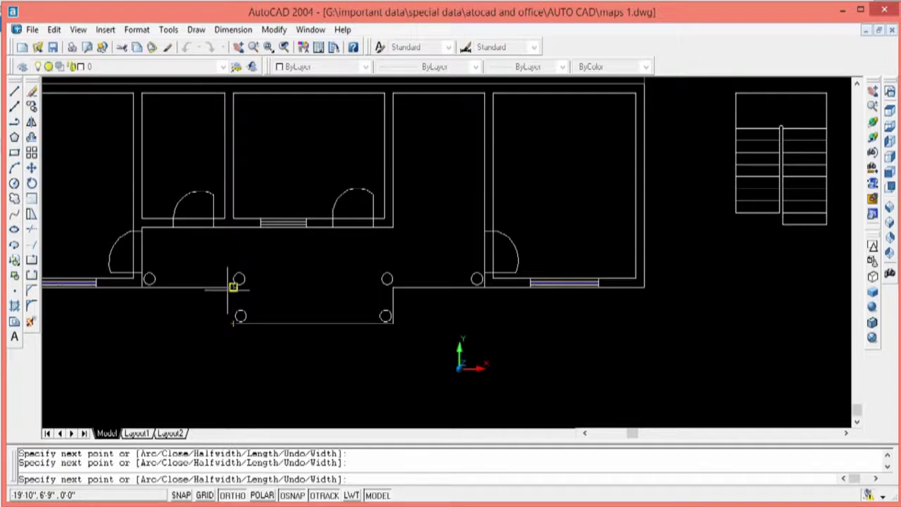
Continue the outline to the left wall corner, then cancel the polyline
middle_click_drag(141, 287, 193, 295)
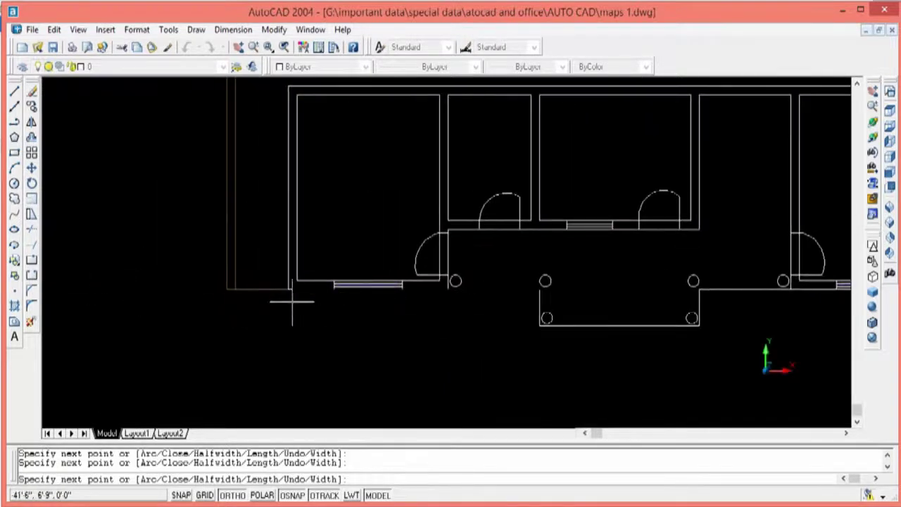
middle_click_drag(291, 121, 241, 282)
left_click(238, 246)
middle_click_drag(614, 245, 338, 212)
left_click(373, 214)
right_click(373, 420)
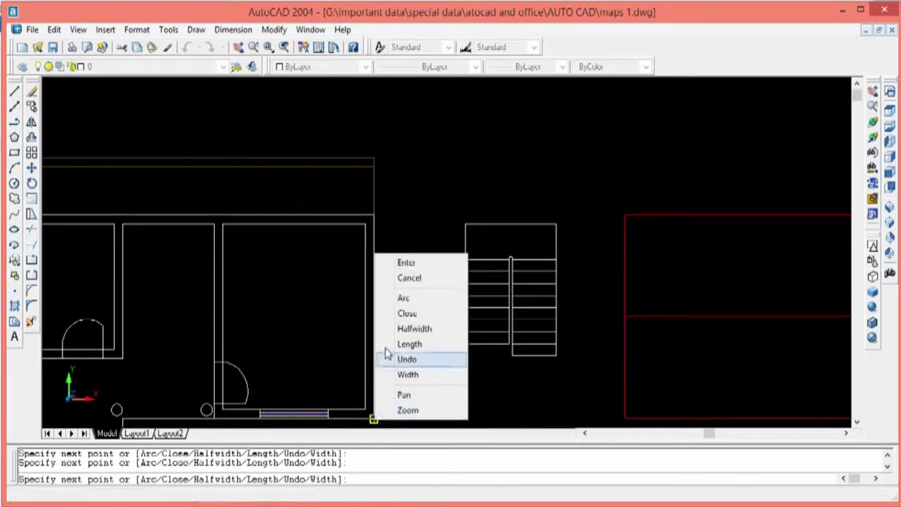
left_click(396, 280)
key("Escape")
key("Escape")
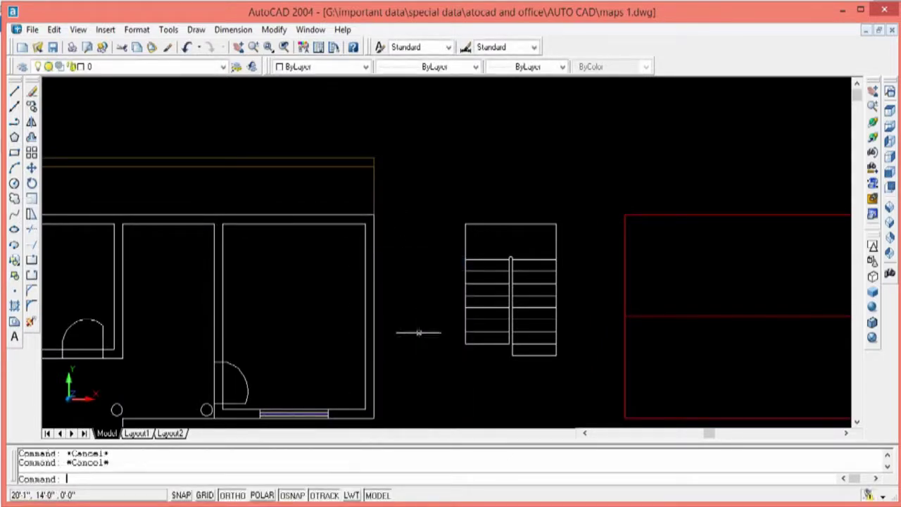
left_click(427, 479)
Try extruding the building outline 6 high with EXT; AutoCAD rejects it
type("ext")
key("Return")
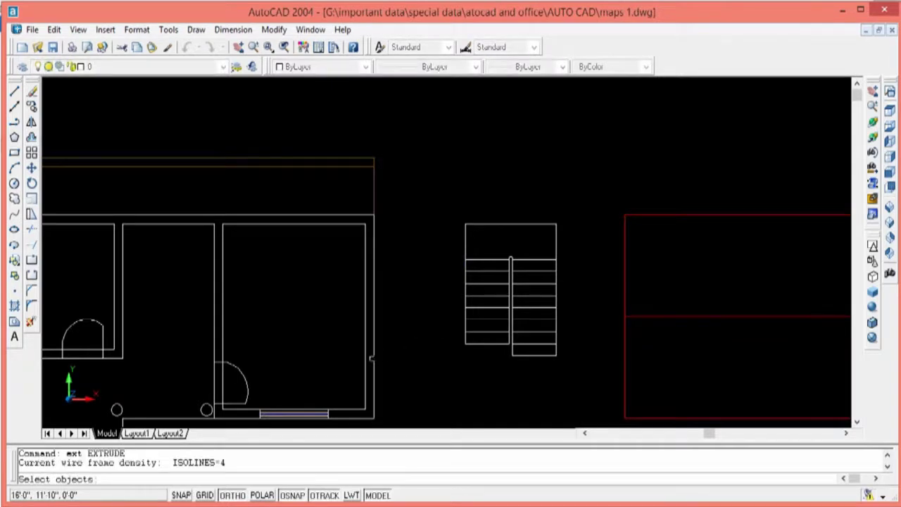
left_click(373, 358)
key("Return")
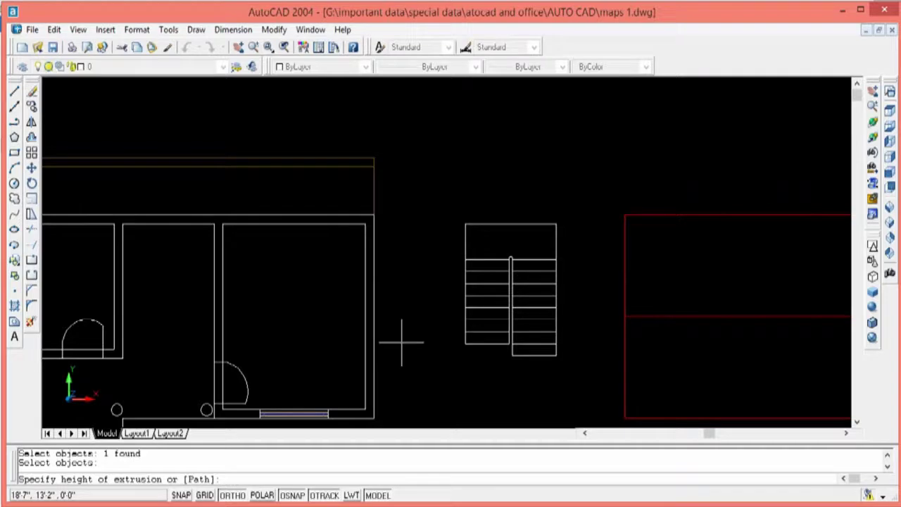
type("6")
key("Return")
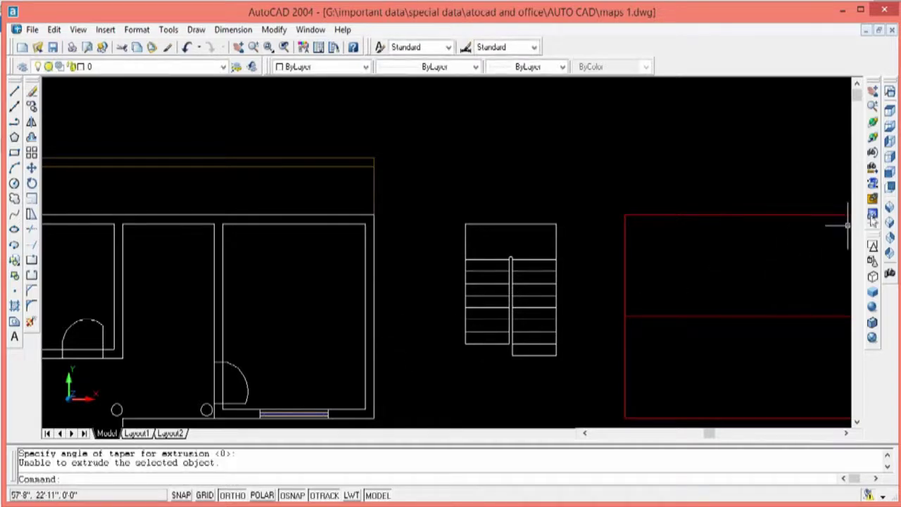
View the house in SW isometric with Gouraud shading
left_click(888, 206)
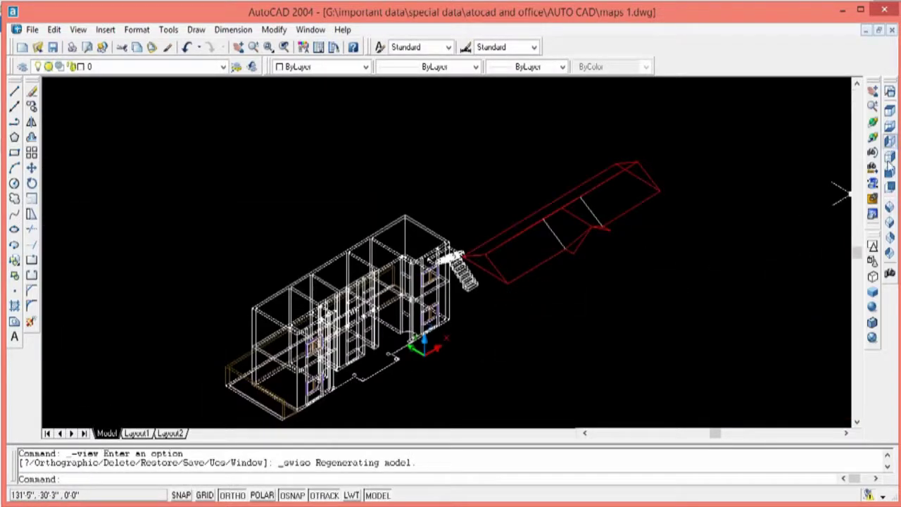
scroll(351, 381, "up", 3)
scroll(351, 380, "up", 3)
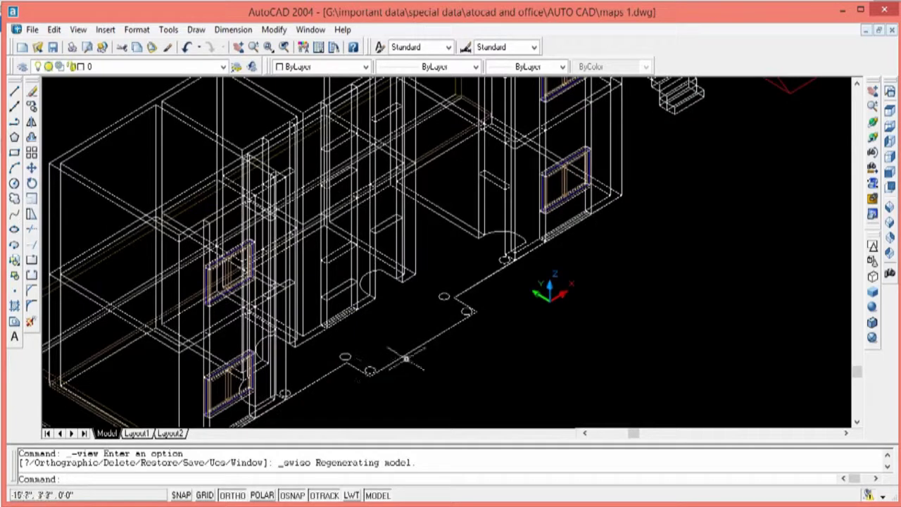
scroll(445, 341, "down", 5)
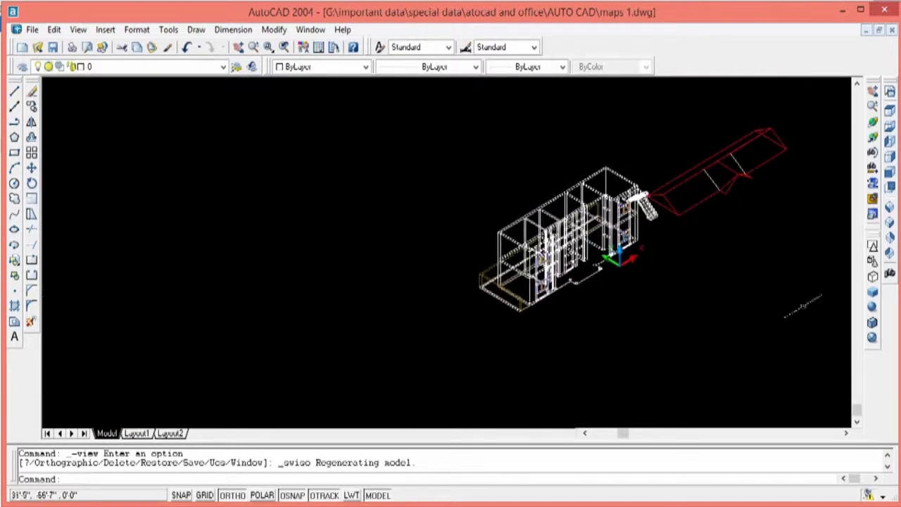
left_click(873, 306)
scroll(643, 288, "up", 3)
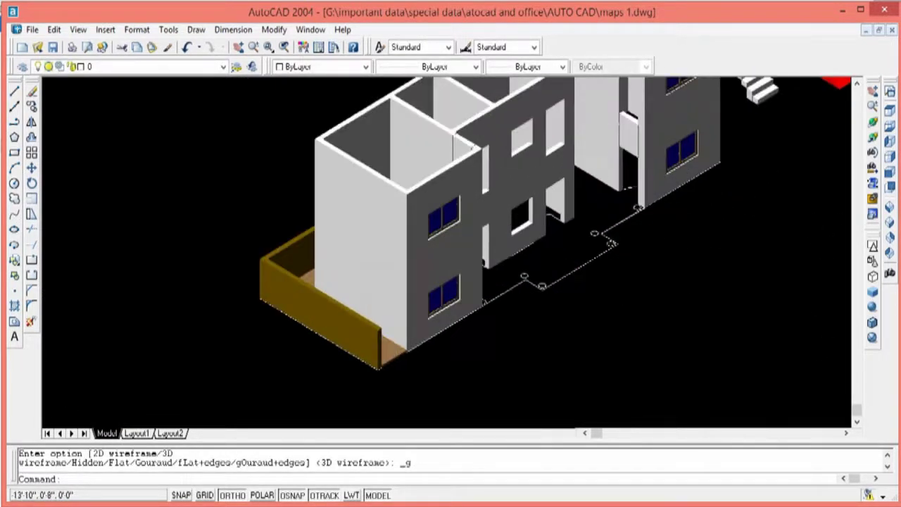
scroll(669, 226, "up", 3)
Return to 3D wireframe and show the front elevation view
left_click(891, 107)
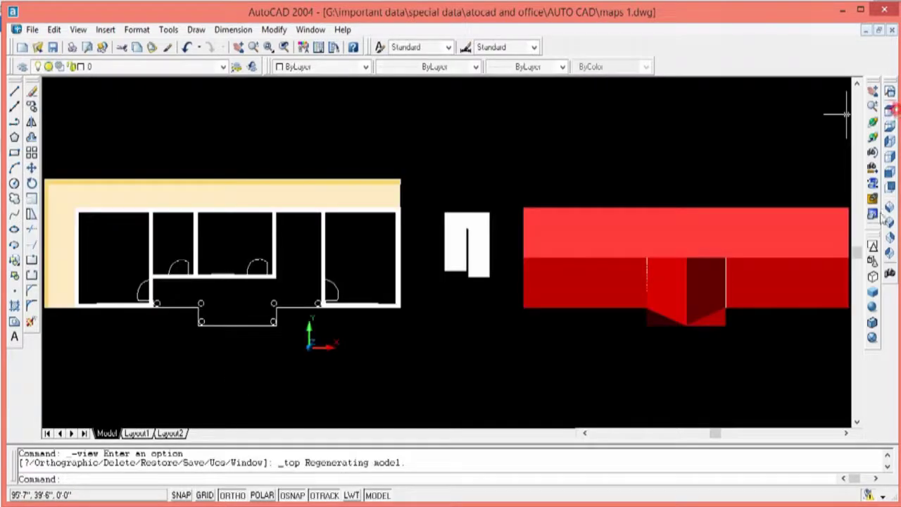
left_click(872, 261)
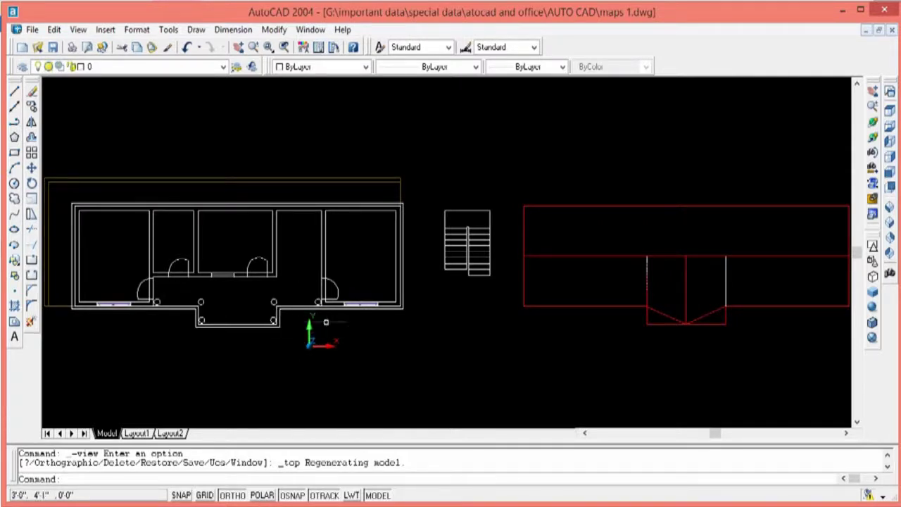
left_click(889, 175)
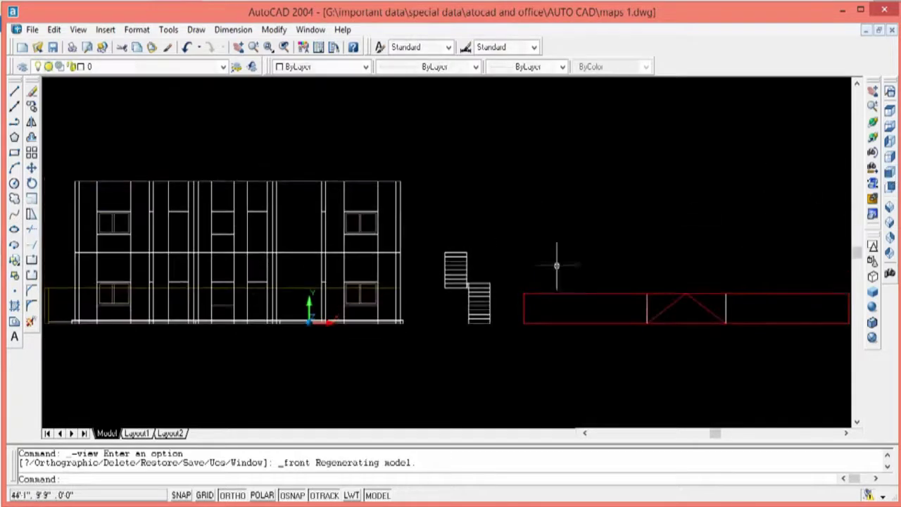
type("w")
Move the elevation's bottom base line up 12'
key("Return")
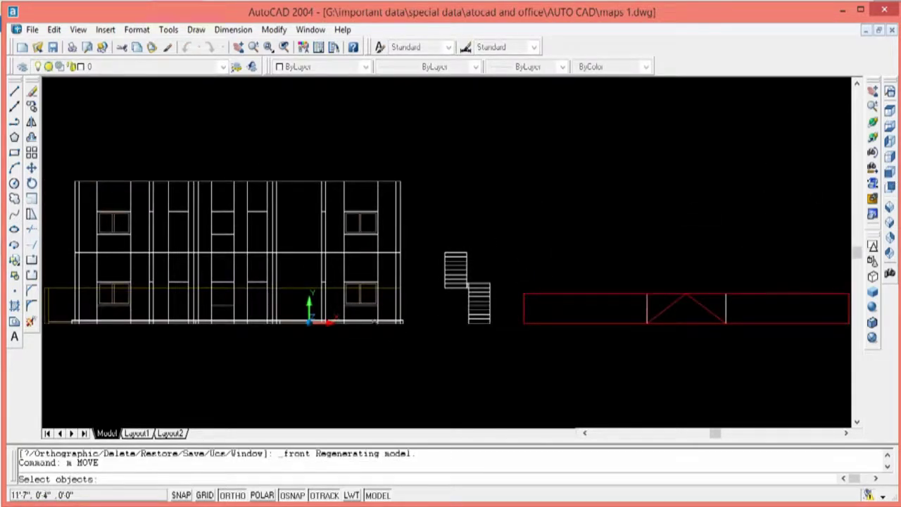
left_click(375, 322)
key("Return")
left_click(410, 398)
type("12")
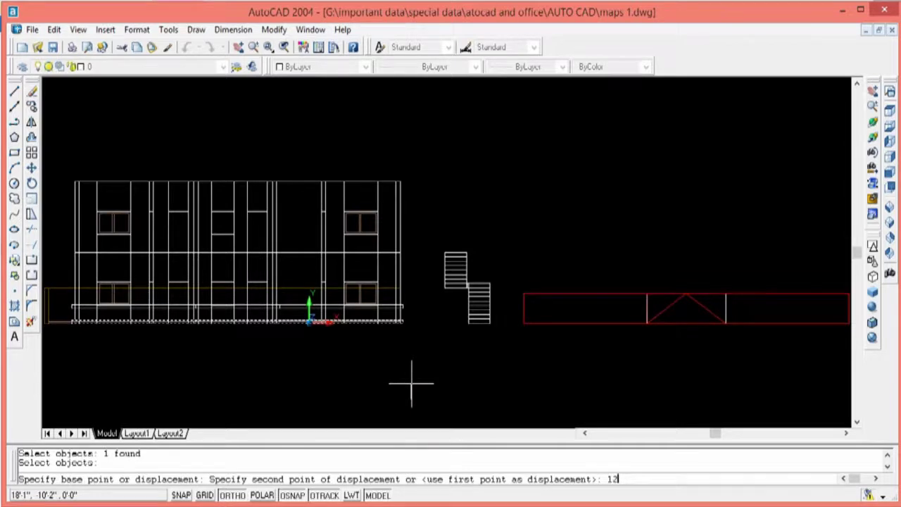
type("'")
key("Return")
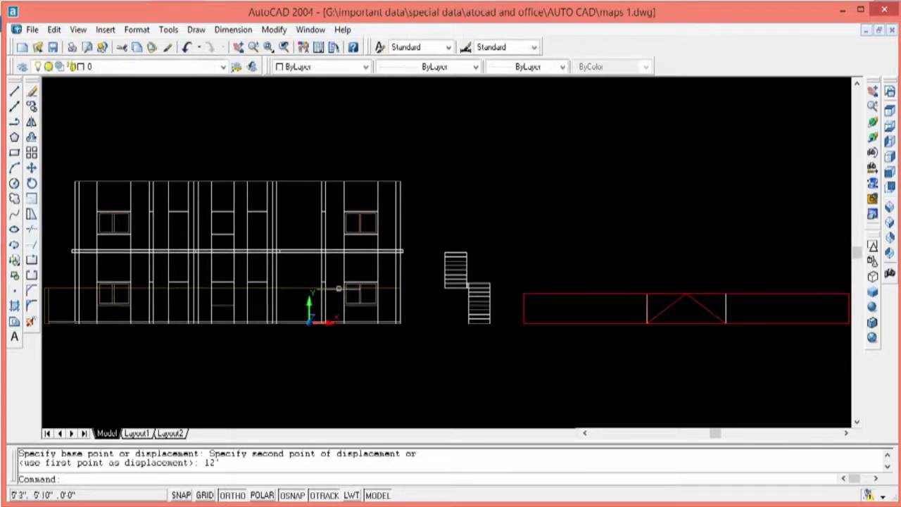
Make the raised base line yellow
left_click(305, 251)
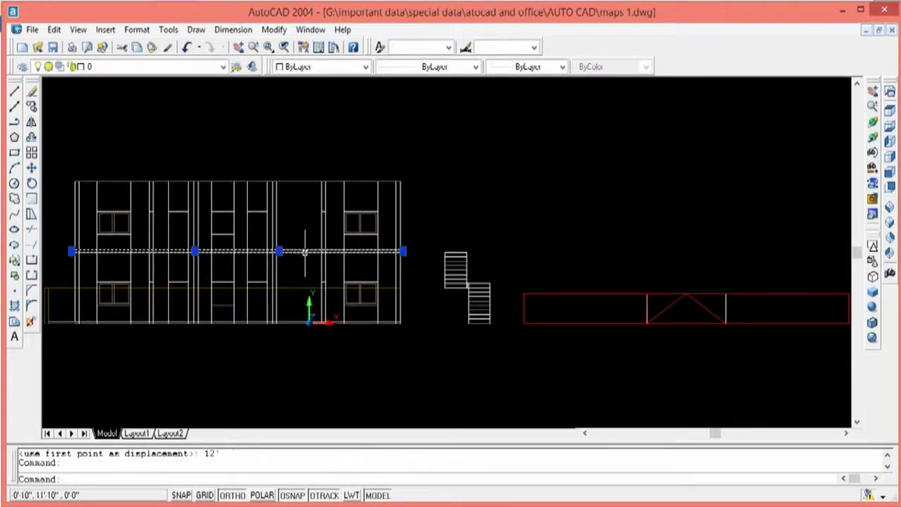
left_click(364, 67)
left_click(306, 113)
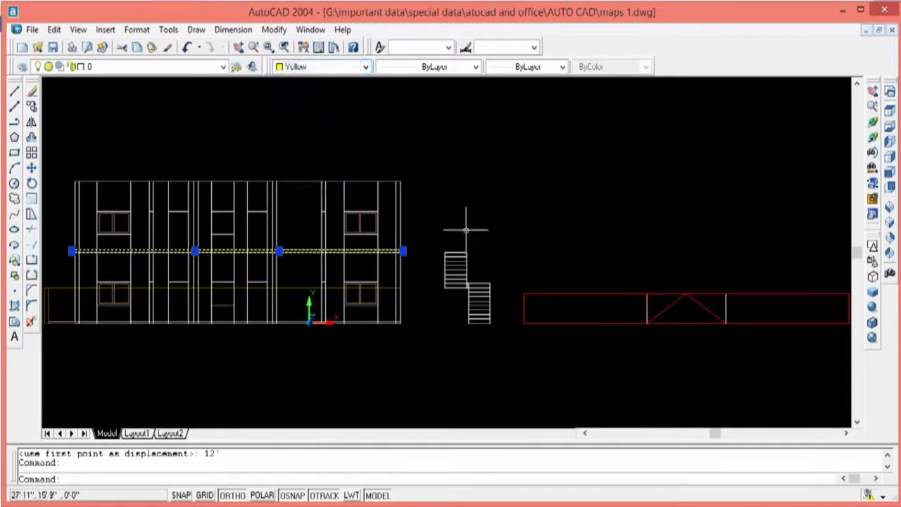
key("Escape")
key("Escape")
Move the stair block 30' into the building
key("Return")
left_click(508, 240)
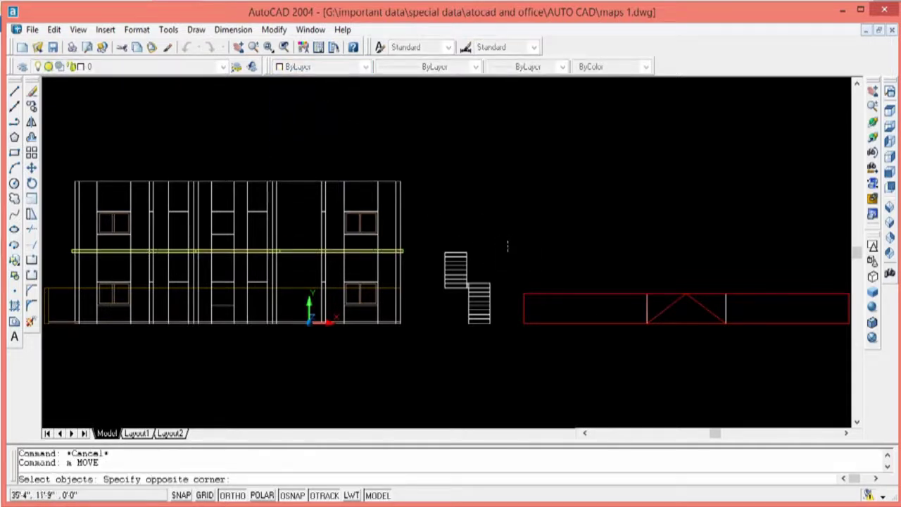
left_click(441, 338)
key("Return")
left_click(467, 354)
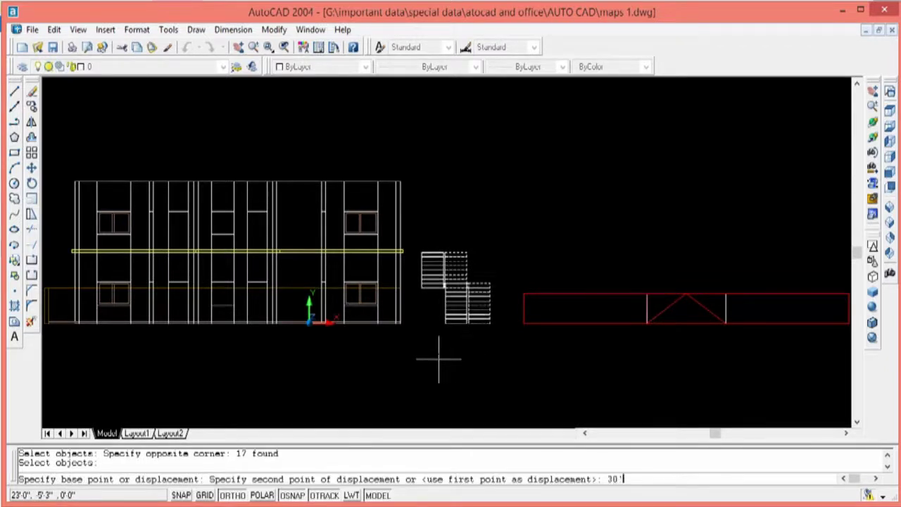
key("Return")
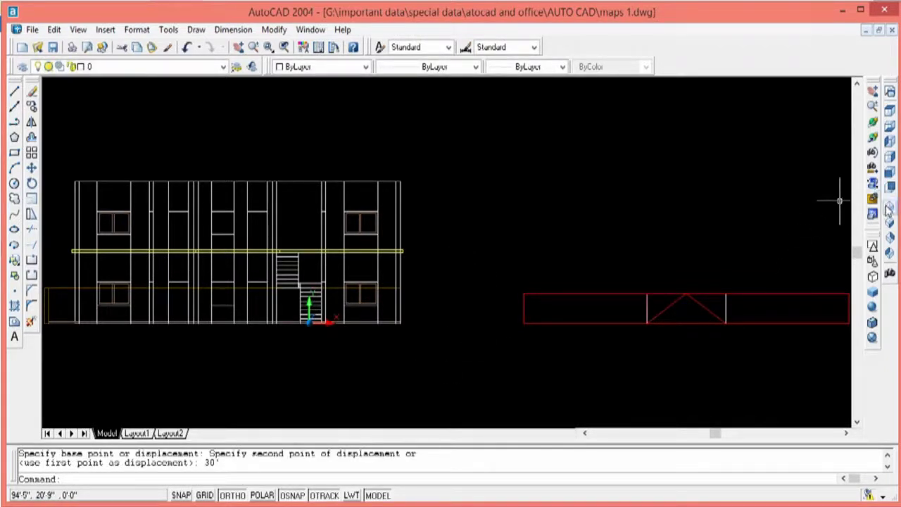
scroll(305, 284, "up", 3)
left_click(307, 238)
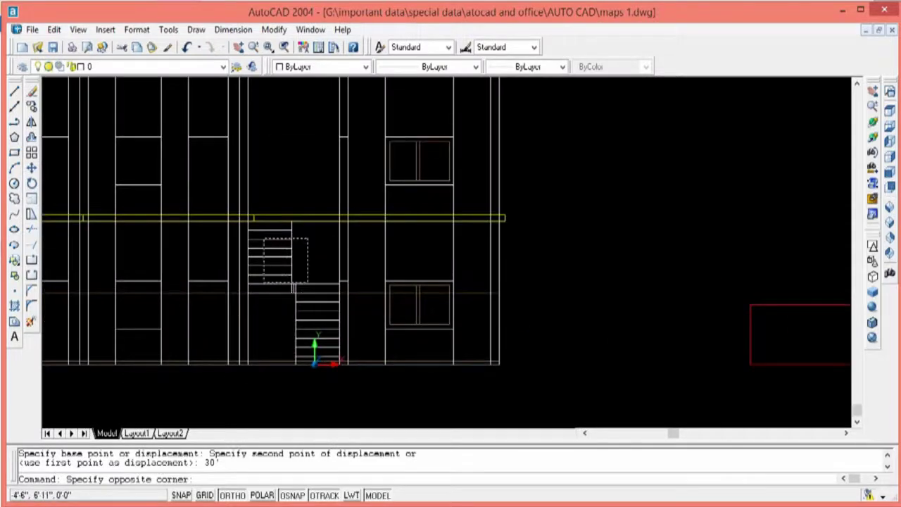
Select all the stair flight and step lines
left_click(262, 282)
left_click(306, 274)
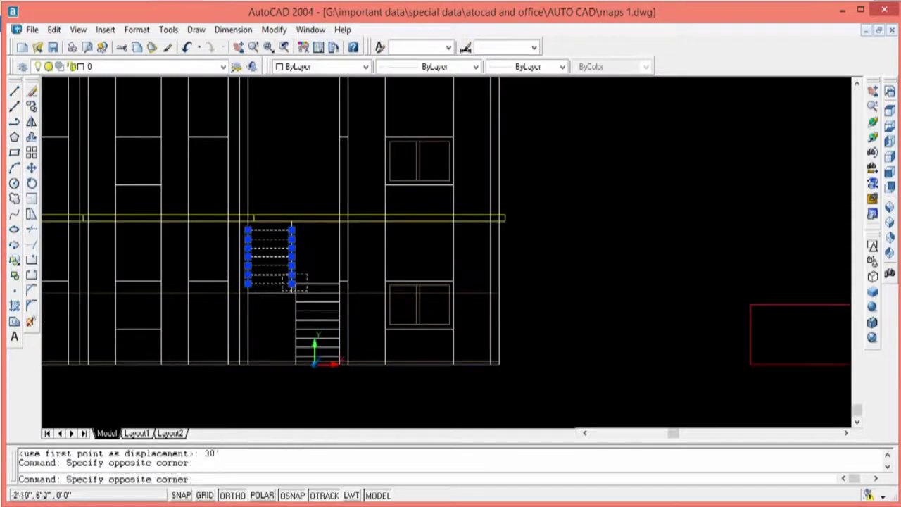
left_click(294, 287)
left_click(290, 310)
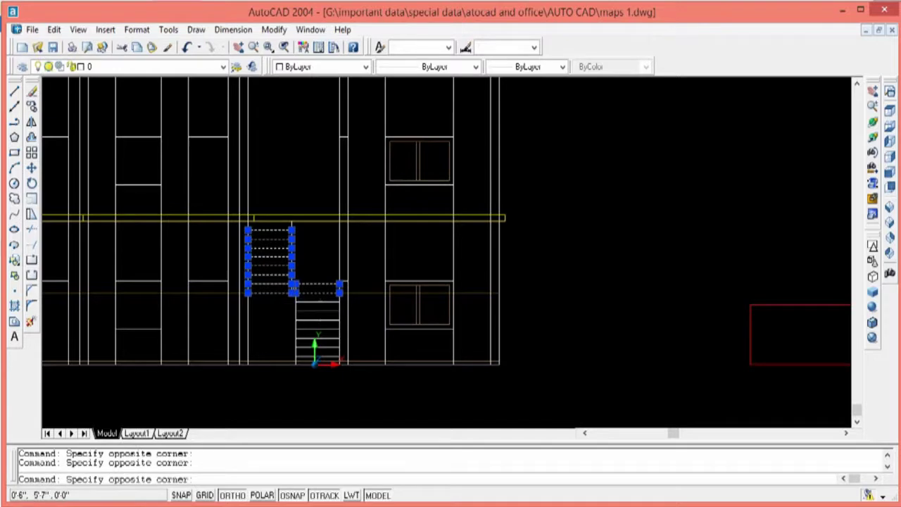
left_click(340, 364)
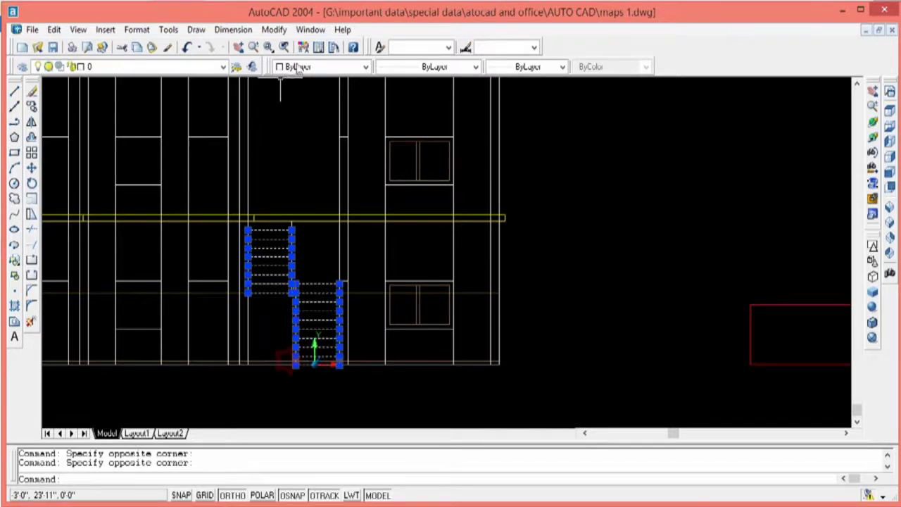
Give the selected stairs index colour 46 from the Select Color dialog
left_click(328, 67)
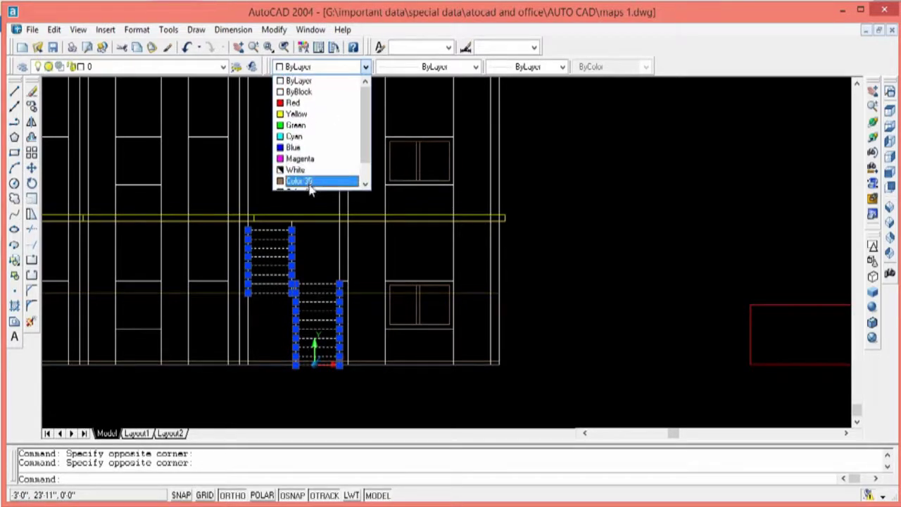
left_click(310, 185)
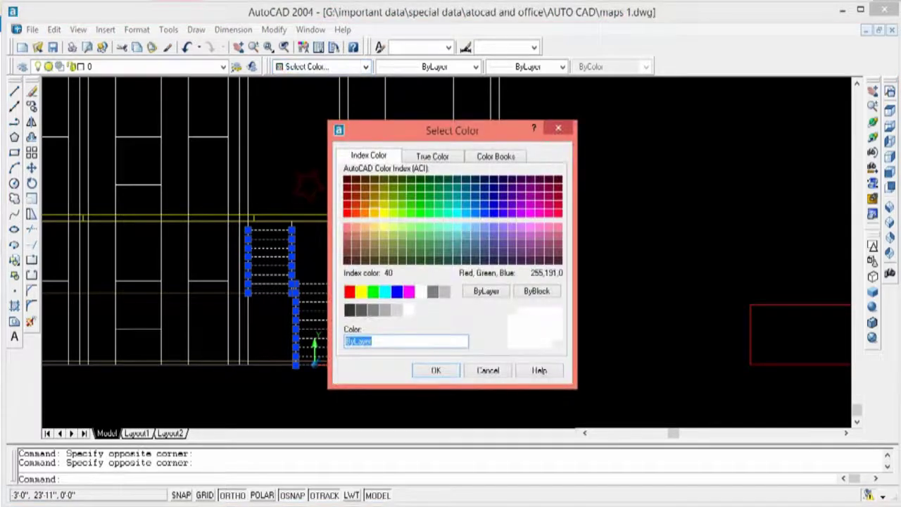
left_click(380, 188)
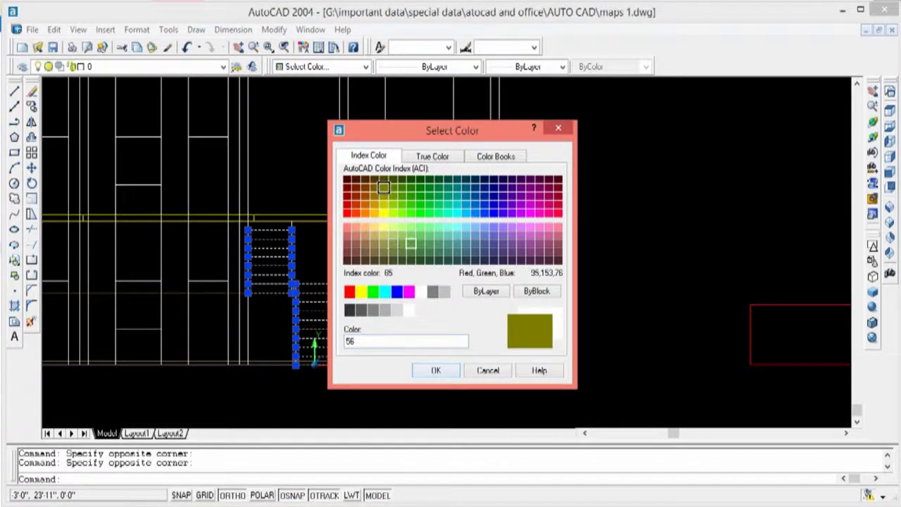
left_click(410, 243)
left_click(409, 251)
left_click(384, 259)
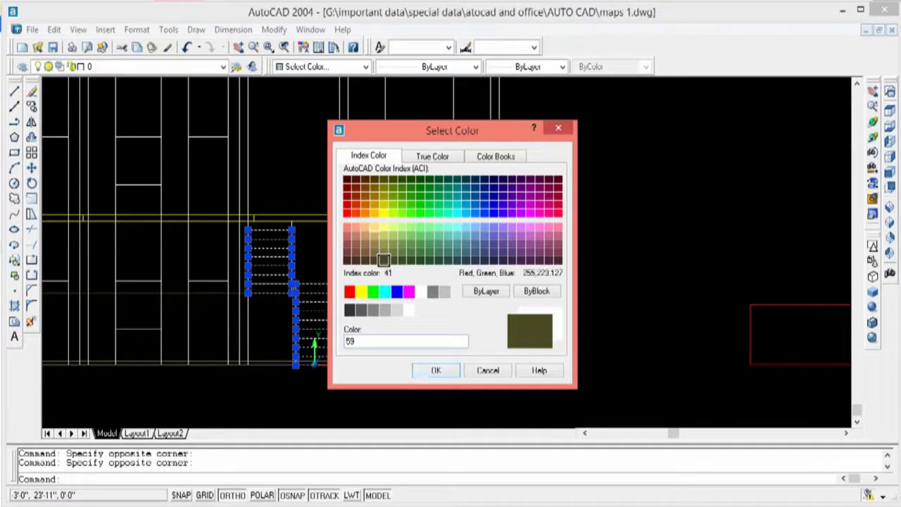
left_click(364, 194)
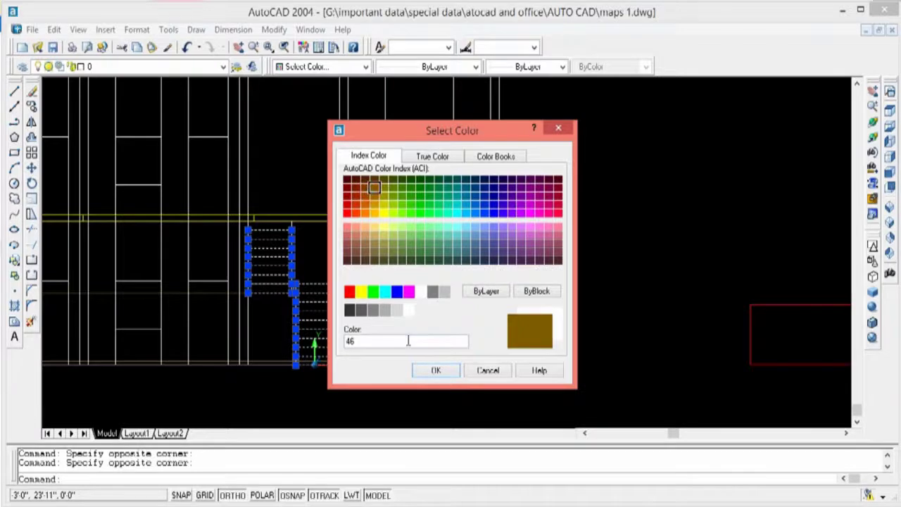
left_click(426, 371)
key("Escape")
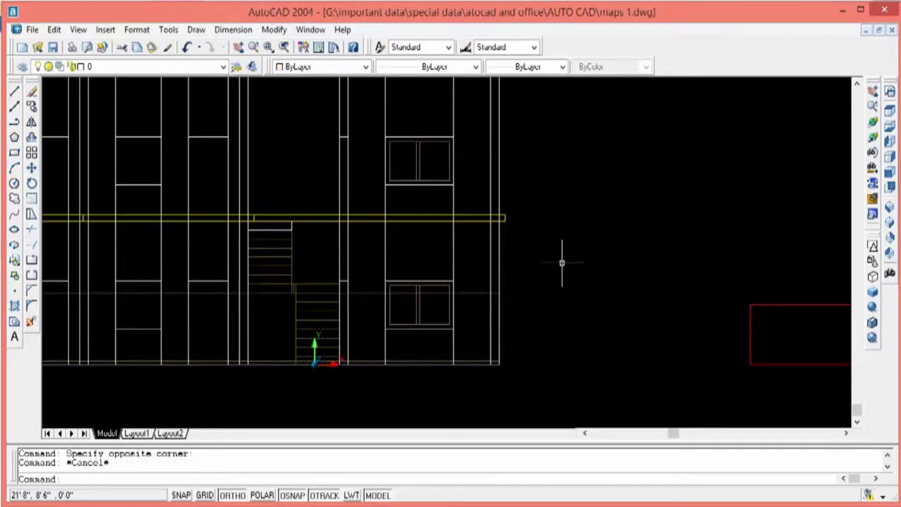
Orbit the Gouraud-shaded SE isometric house to inspect the stairs, then return to top wireframe
left_click(889, 210)
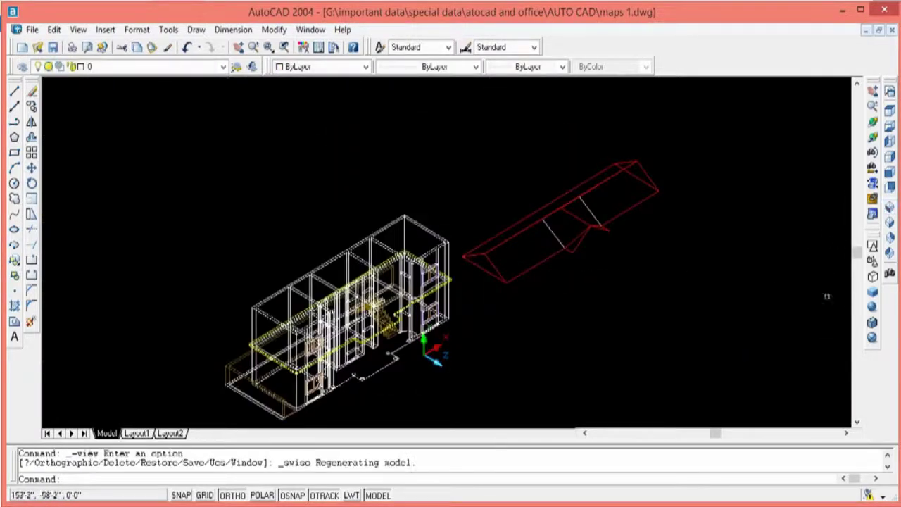
left_click(873, 307)
scroll(378, 327, "up", 3)
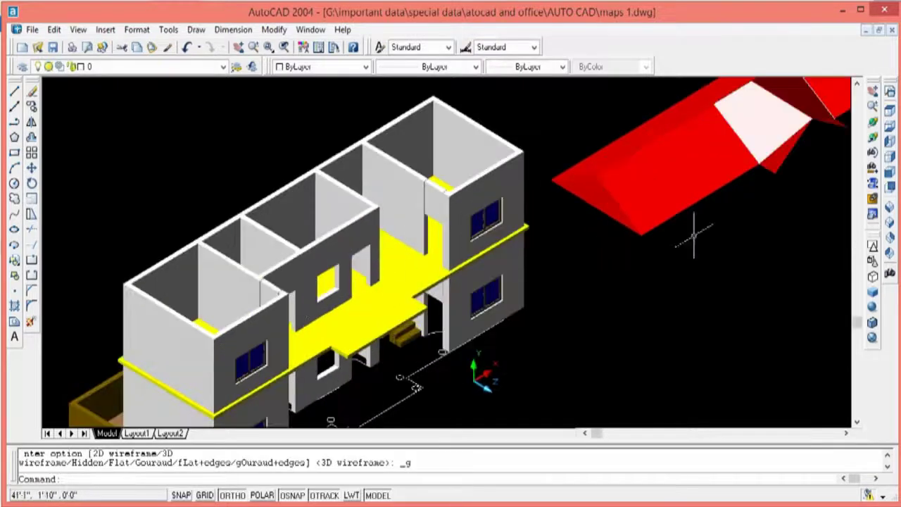
left_click(872, 124)
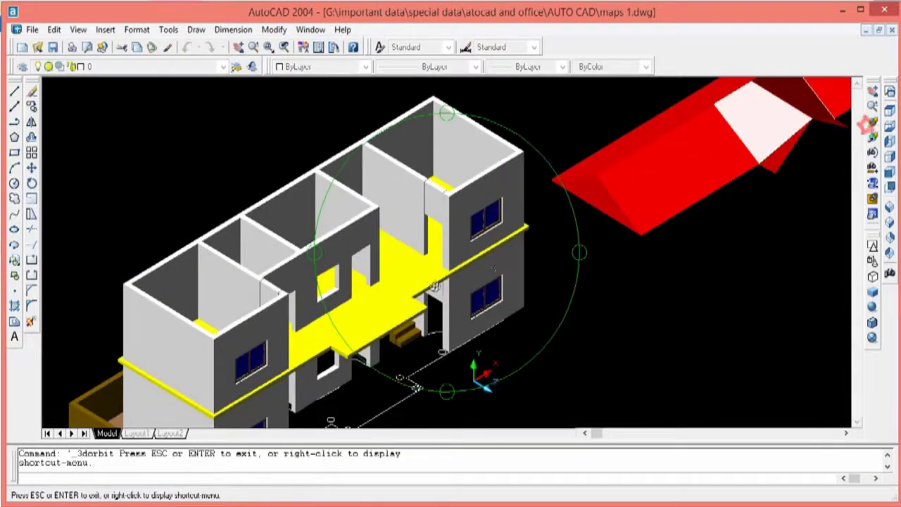
left_click_drag(374, 298, 365, 287)
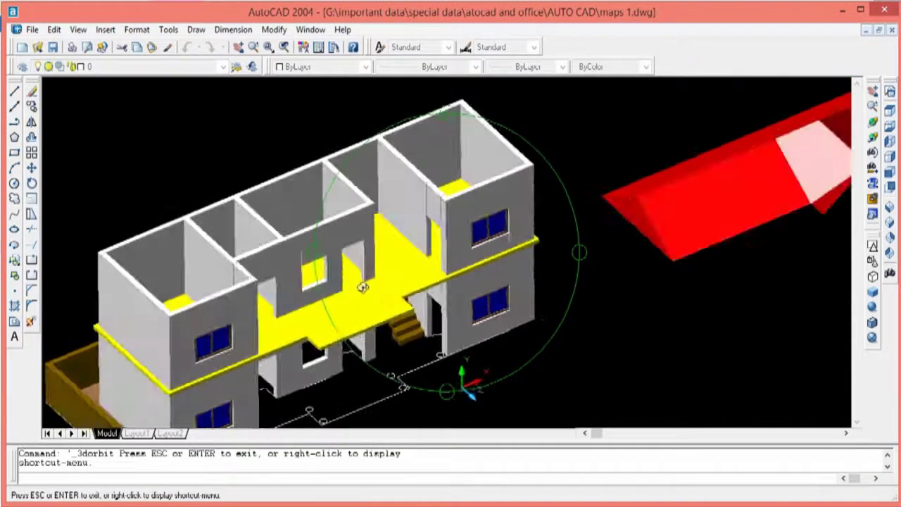
key("Escape")
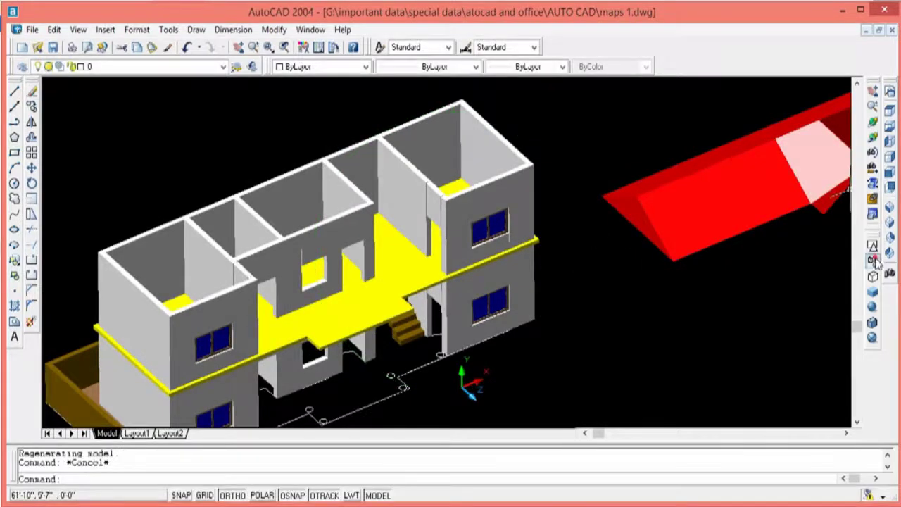
left_click(872, 260)
left_click(890, 111)
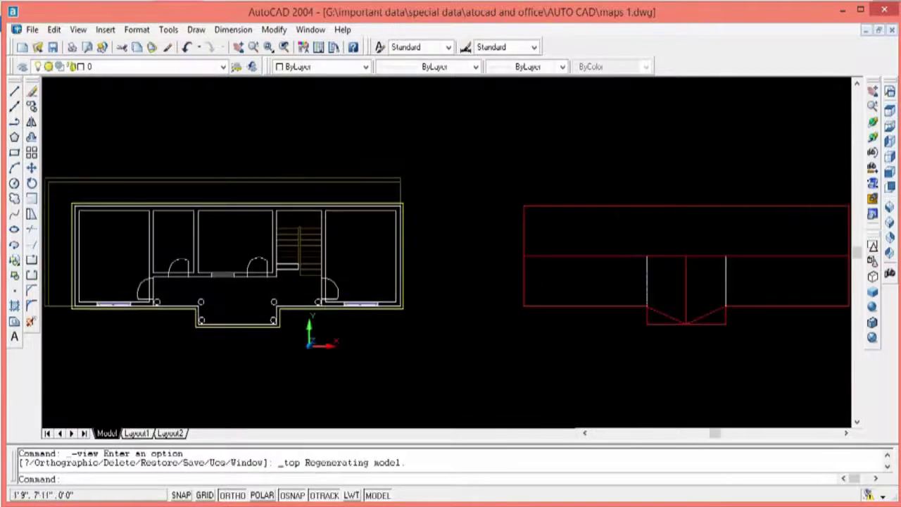
Draw a rectangle over the stairwell with REC
scroll(263, 254, "up", 5)
scroll(278, 268, "up", 2)
key("Escape")
key("Escape")
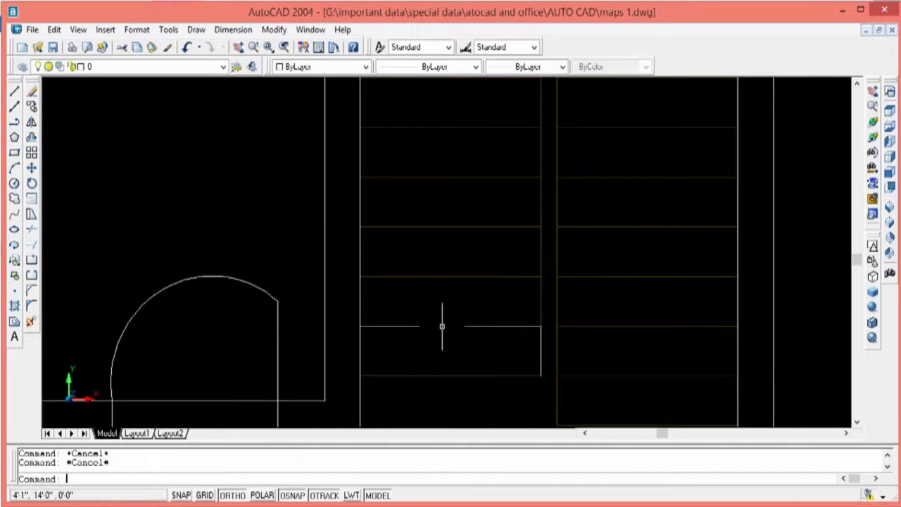
type("rec")
key("Return")
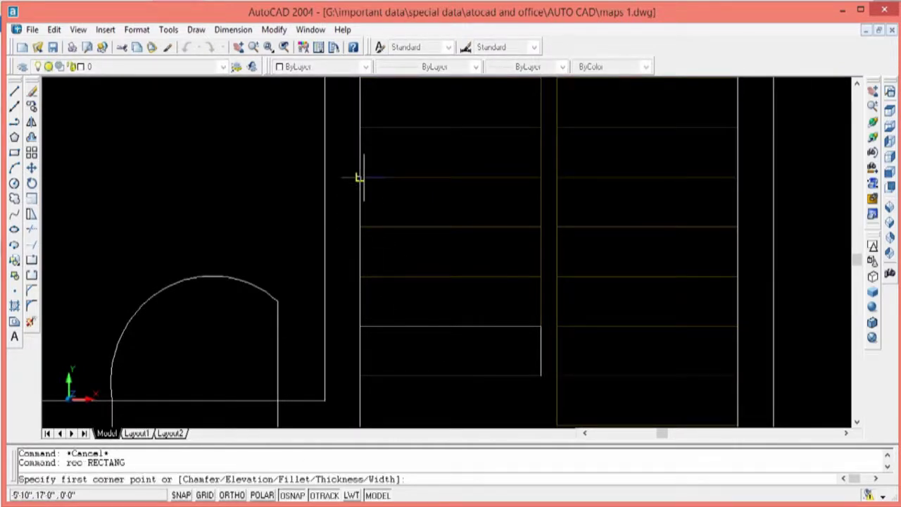
left_click(360, 129)
left_click(539, 375)
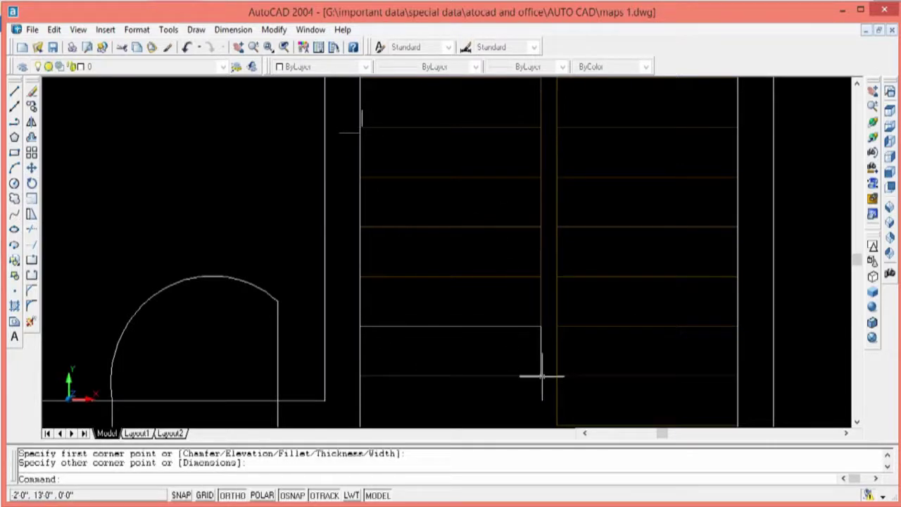
scroll(539, 376, "down", 2)
type("ext")
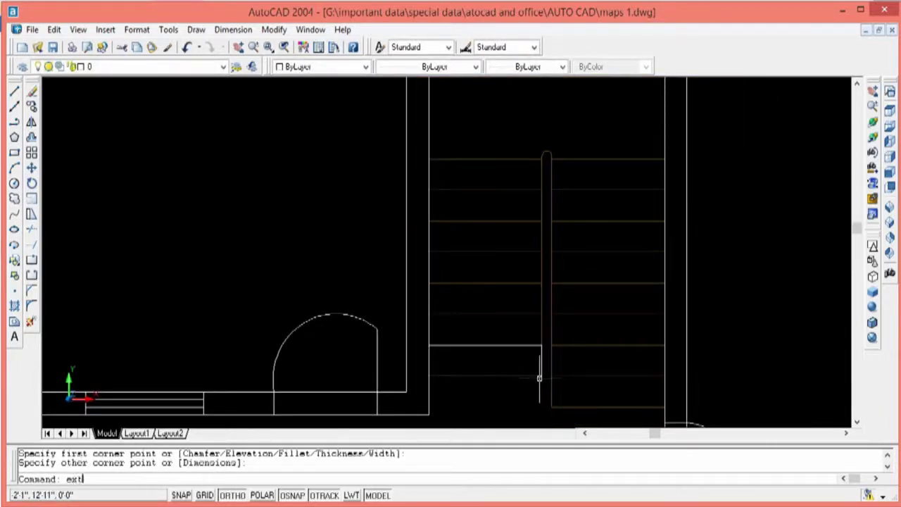
Extrude the rectangle 16' high with 0 taper and view it in SW isometric
key("Return")
left_click(502, 375)
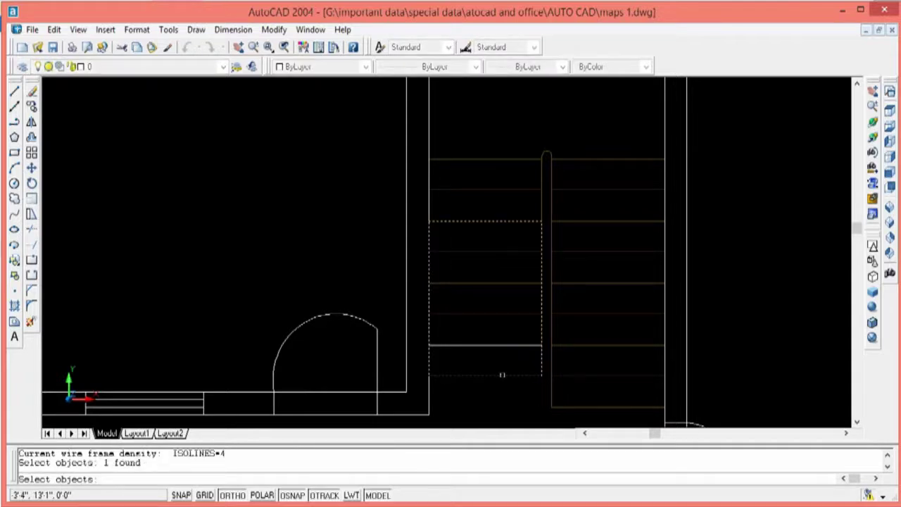
key("Return")
type("16'")
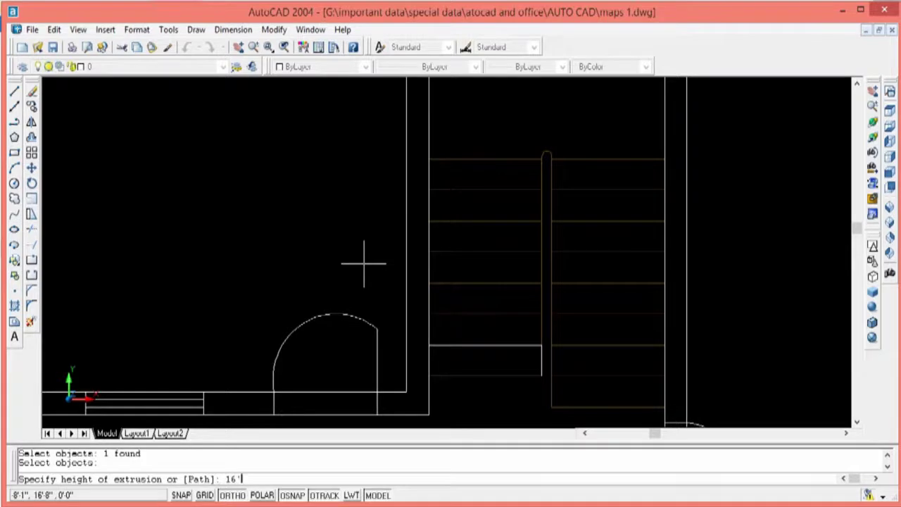
key("Return")
key("Return")
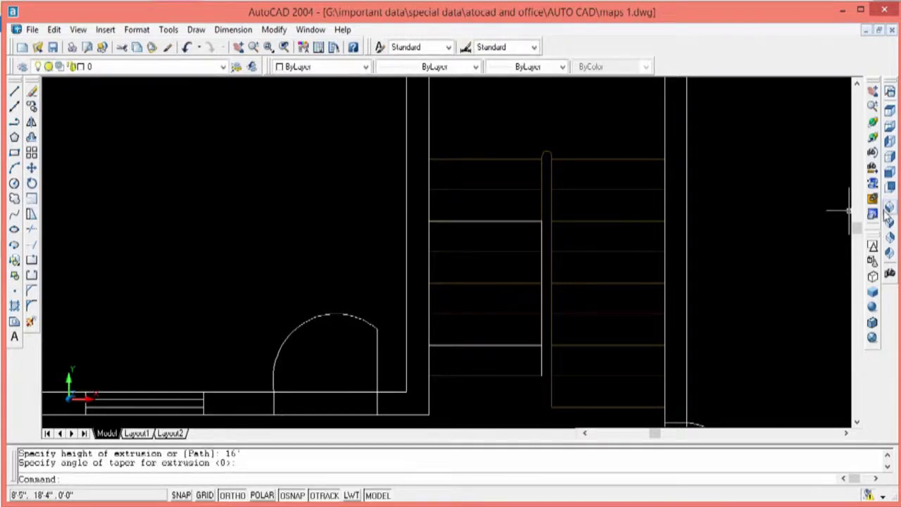
left_click(890, 207)
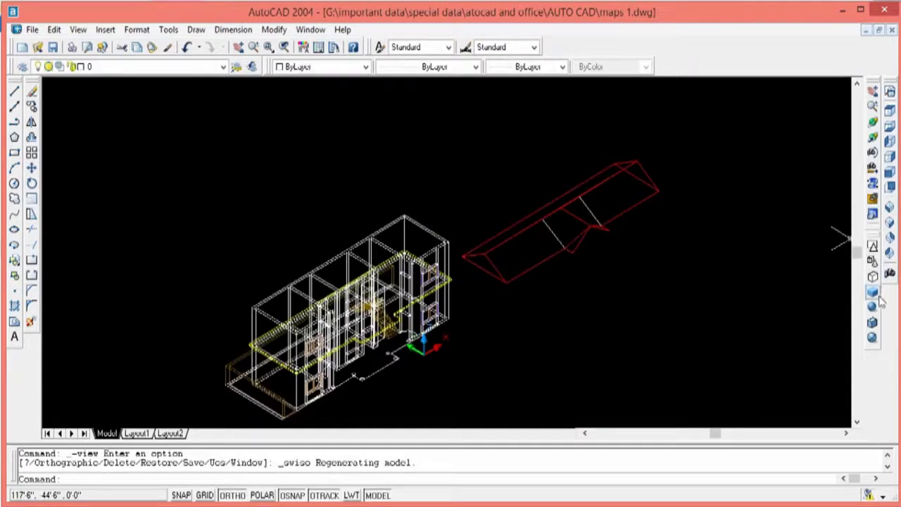
Apply Gouraud shading to the house model
left_click(873, 304)
scroll(377, 290, "up", 2)
key("Escape")
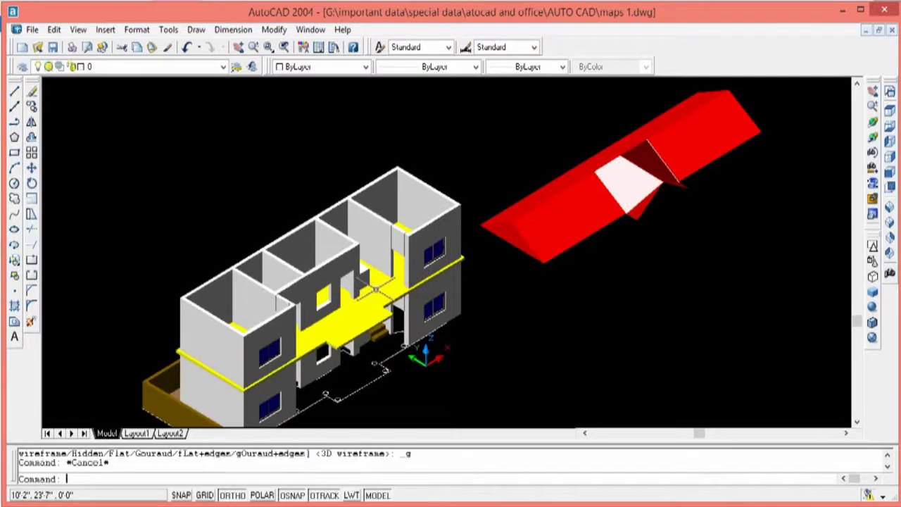
key("Escape")
Subtract the extruded box from the yellow floor slab to cut the stairwell opening
type("d")
key("Return")
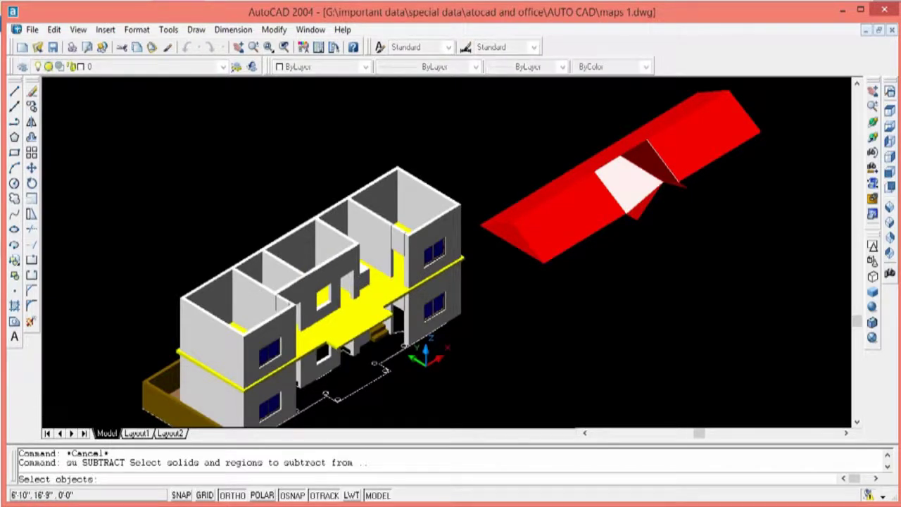
left_click(389, 313)
key("Return")
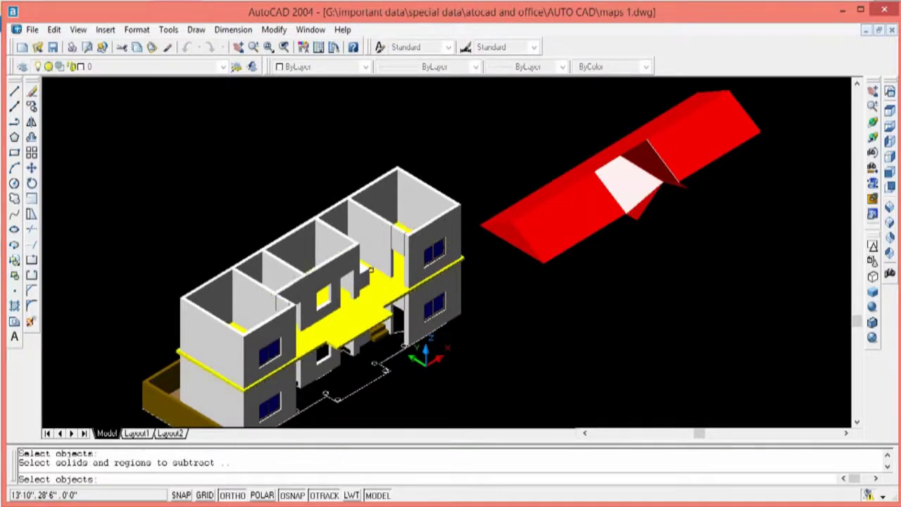
left_click(364, 270)
key("Return")
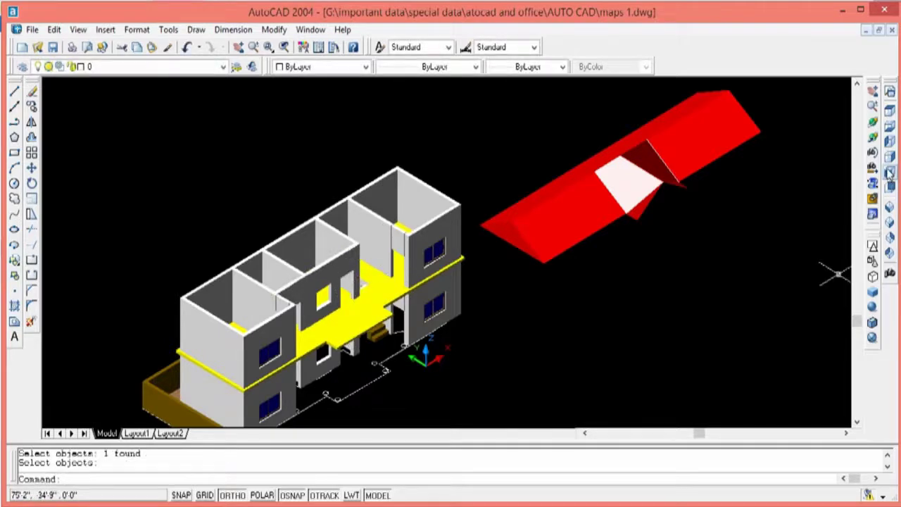
Orbit and zoom in to look through the new opening at the brown stairs
left_click(879, 137)
left_click_drag(615, 235, 349, 297)
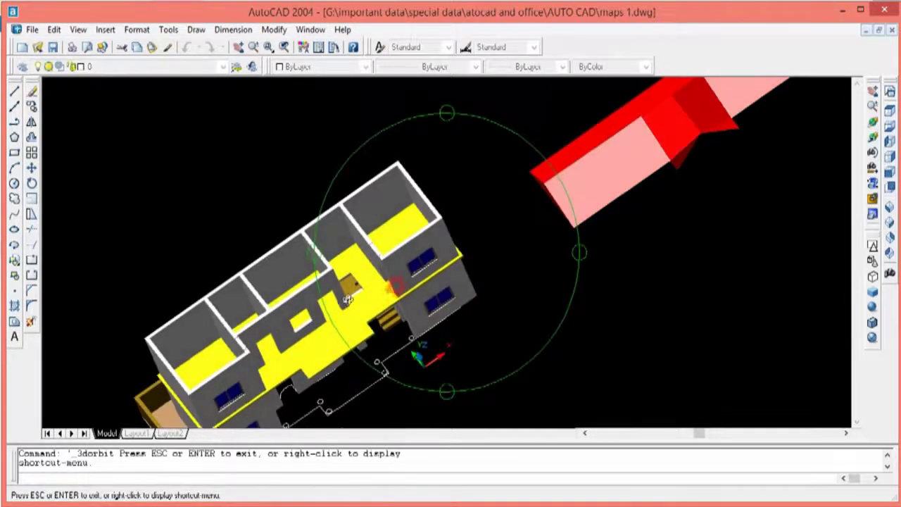
scroll(349, 297, "up", 3)
scroll(349, 297, "up", 1)
scroll(360, 299, "up", 2)
scroll(368, 301, "up", 1)
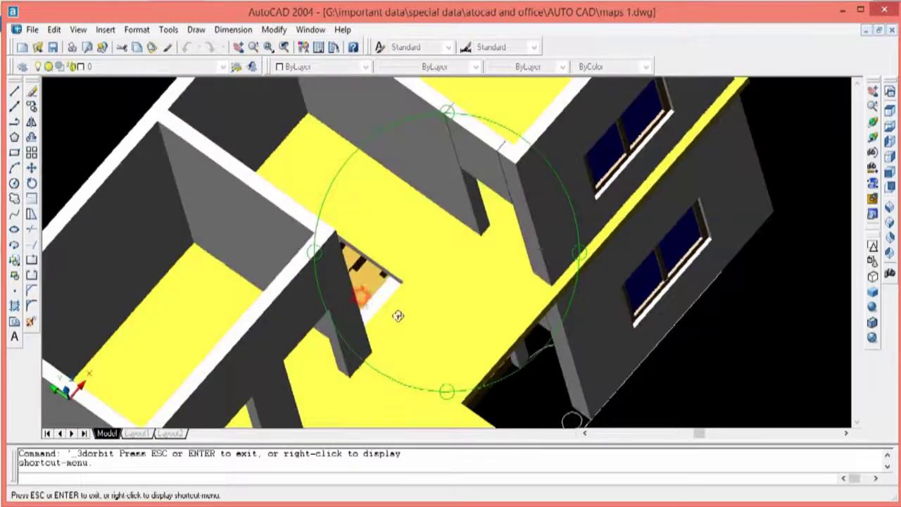
scroll(399, 316, "up", 2)
scroll(373, 317, "up", 2)
key("Escape")
type("ma")
key("Return")
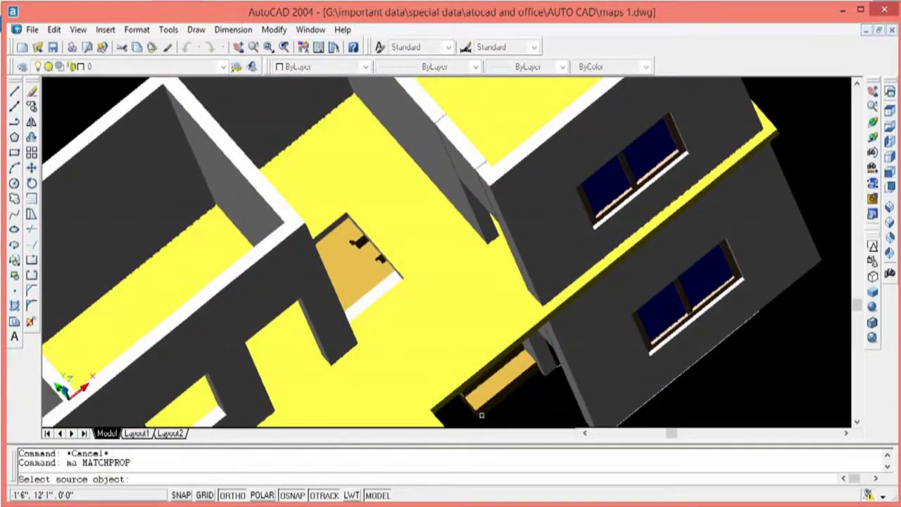
Match the orange step block's properties onto the white strip below it
left_click(486, 406)
left_click(483, 405)
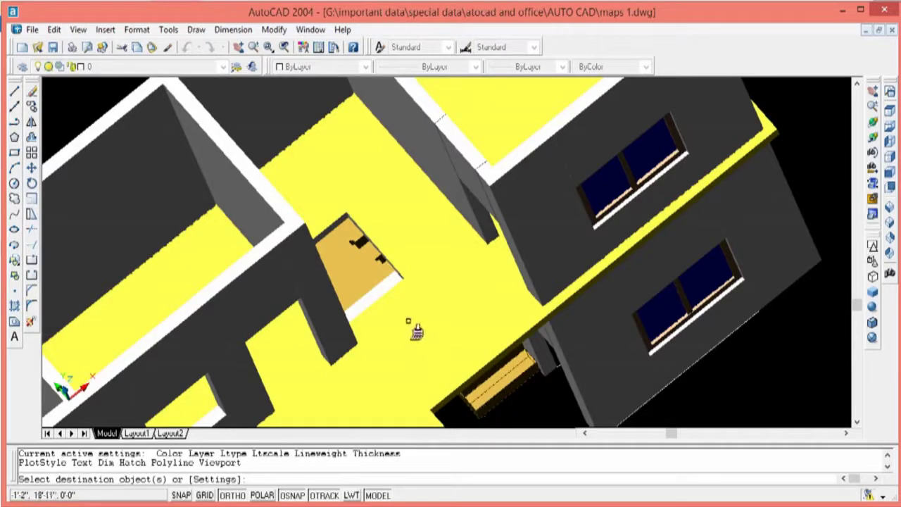
left_click(385, 283)
left_click(385, 283)
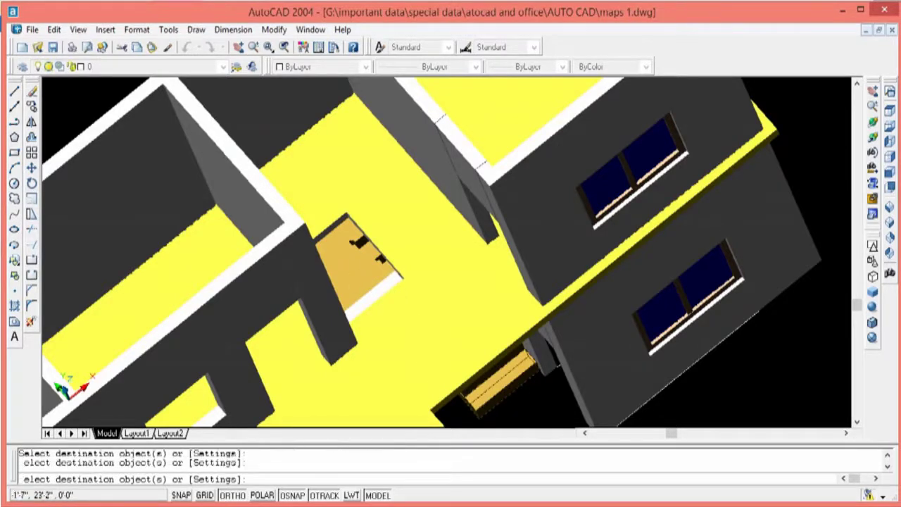
left_click(394, 285)
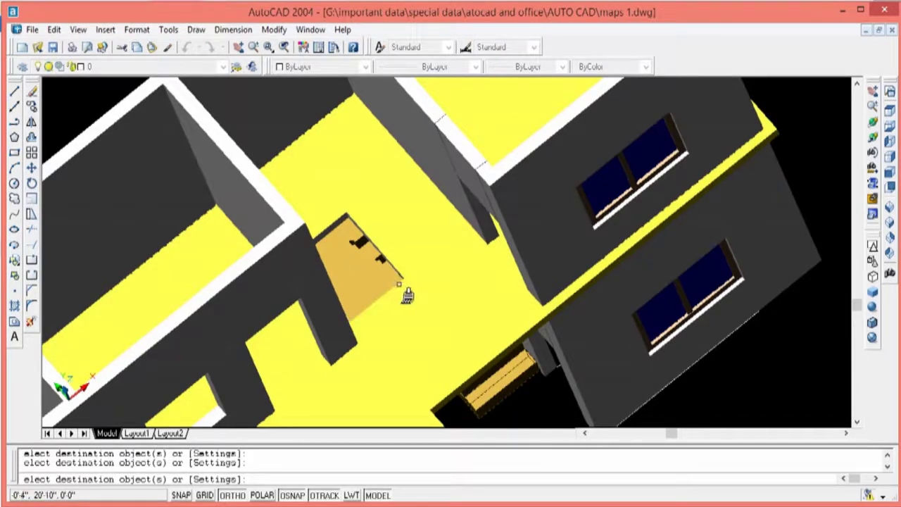
key("Escape")
Orbit around to inspect the red roof, then switch to Top view
left_click(887, 113)
mouse_move(392, 247)
left_mouse_down()
mouse_move(411, 326)
mouse_move(388, 332)
mouse_move(429, 328)
mouse_move(468, 306)
mouse_move(498, 321)
mouse_move(465, 336)
mouse_move(432, 334)
mouse_move(399, 284)
mouse_move(381, 236)
mouse_move(393, 225)
mouse_move(460, 260)
mouse_move(423, 198)
mouse_move(425, 242)
mouse_move(373, 248)
mouse_move(423, 316)
mouse_move(432, 240)
mouse_move(475, 296)
mouse_move(422, 242)
mouse_move(408, 266)
mouse_move(393, 266)
left_mouse_up()
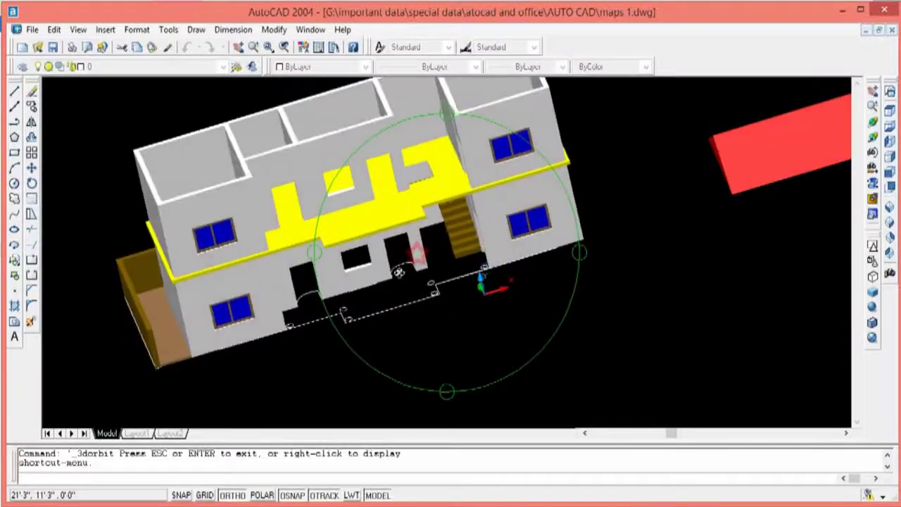
left_click_drag(455, 302, 570, 366)
key("Escape")
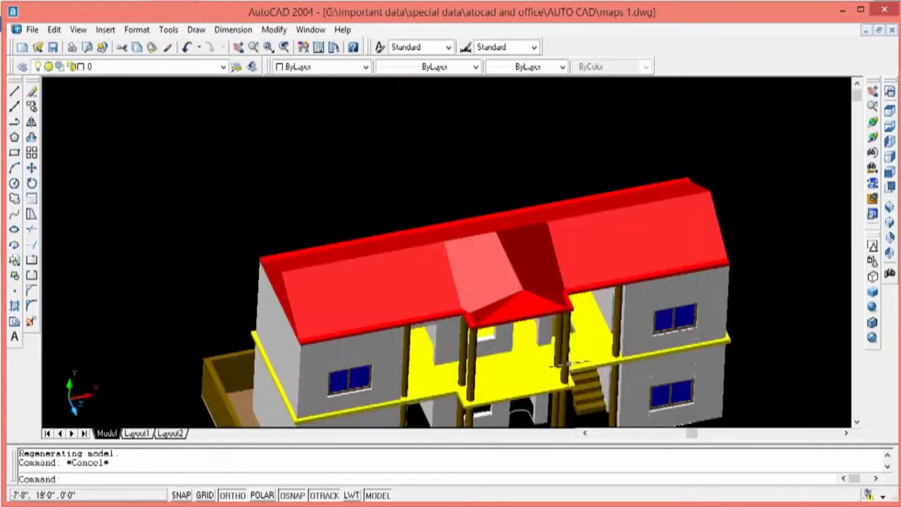
scroll(488, 324, "down", 4)
scroll(497, 316, "up", 4)
scroll(504, 298, "up", 2)
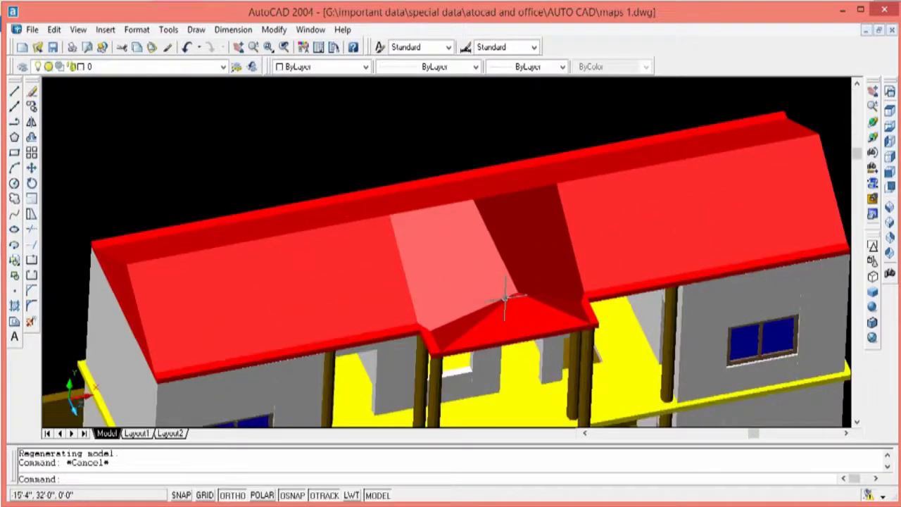
left_click(873, 121)
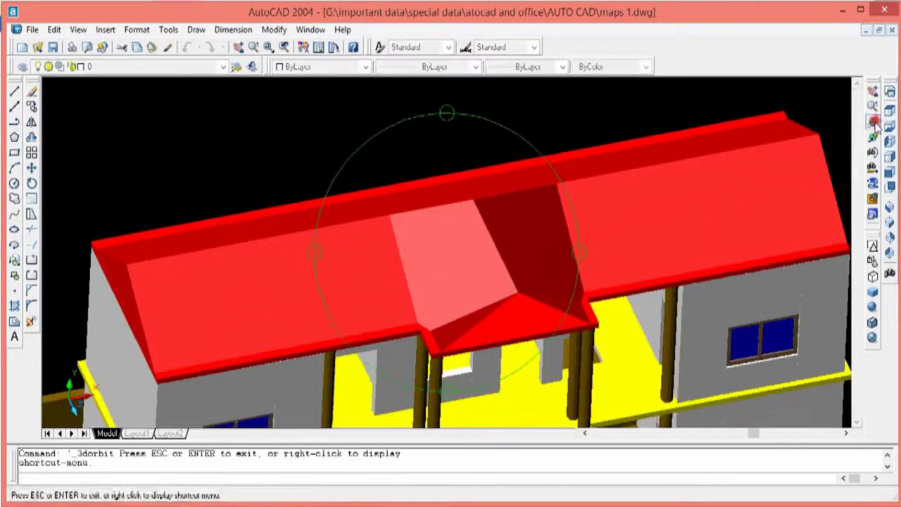
mouse_move(514, 304)
left_mouse_down()
mouse_move(487, 189)
mouse_move(413, 255)
mouse_move(474, 185)
mouse_move(528, 256)
mouse_move(571, 232)
mouse_move(406, 251)
mouse_move(409, 270)
left_mouse_up()
left_click(888, 114)
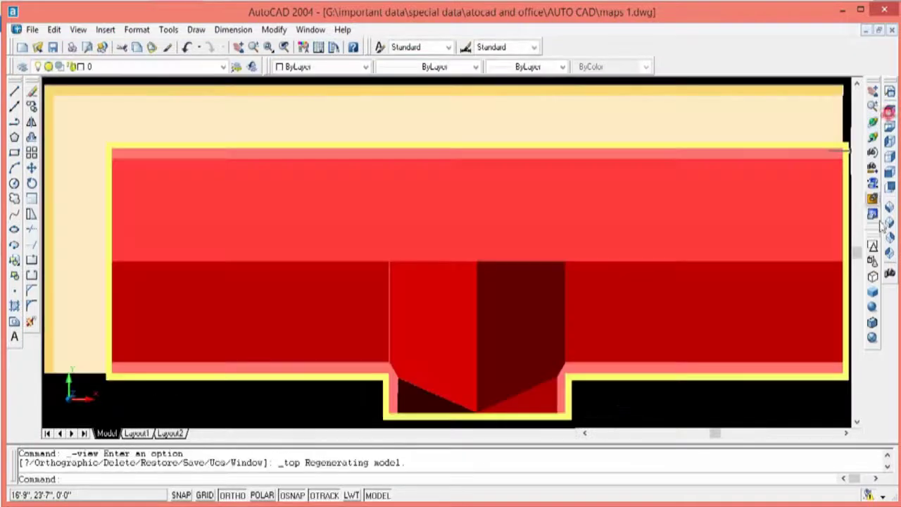
In 3D Wireframe, trace a polyline around the front porch floor corners and select it
left_click(872, 262)
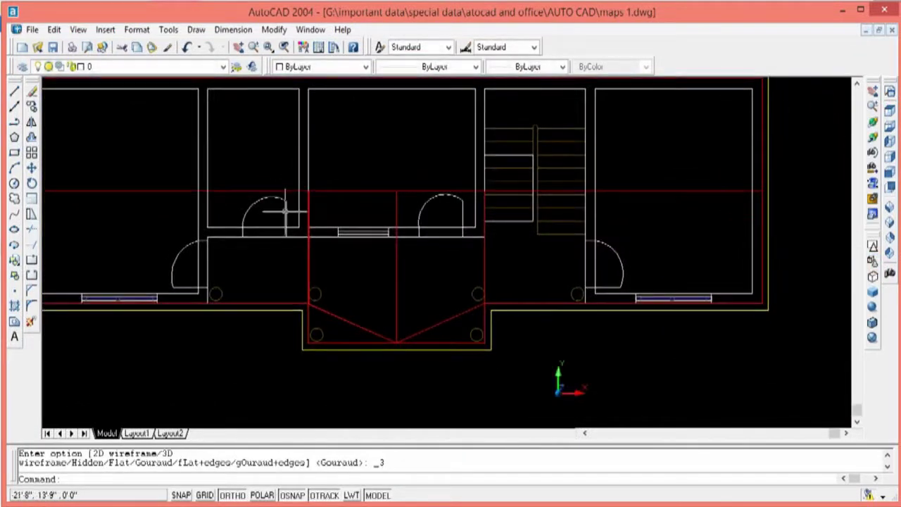
key("Escape")
key("Escape")
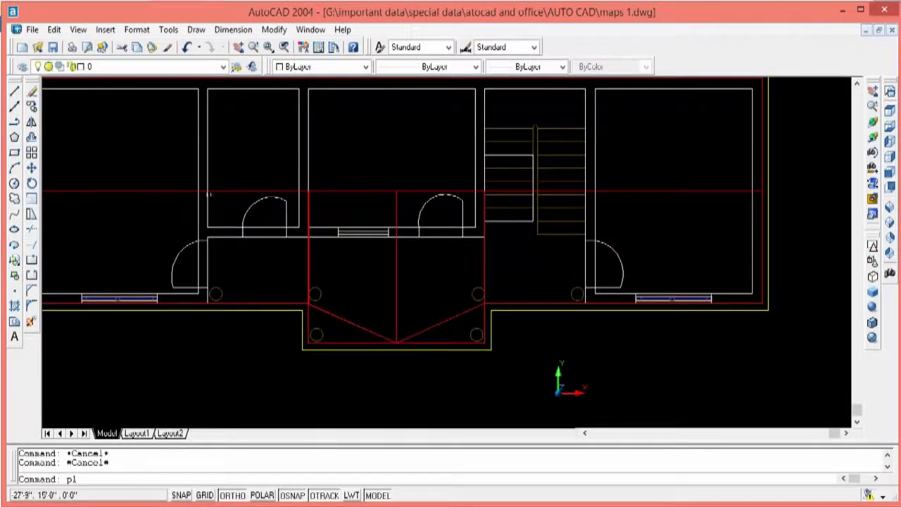
key("Return")
scroll(183, 230, "up", 2)
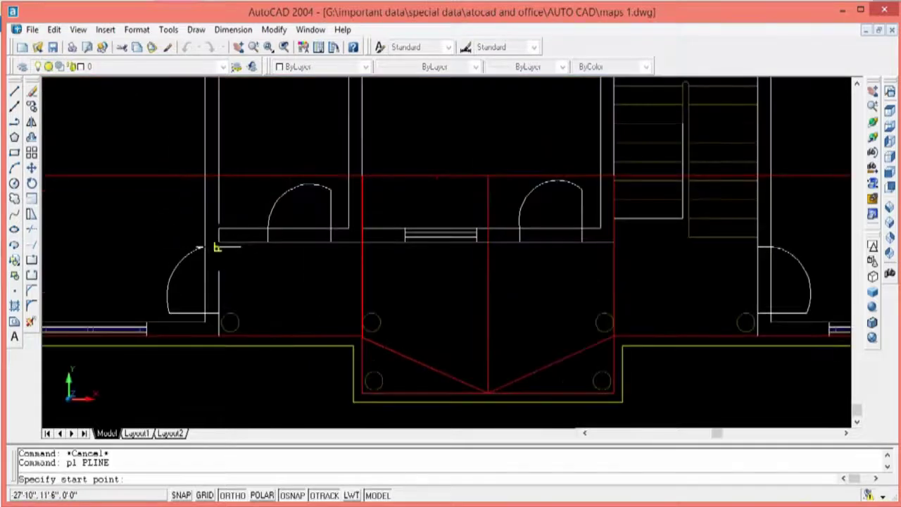
left_click(219, 245)
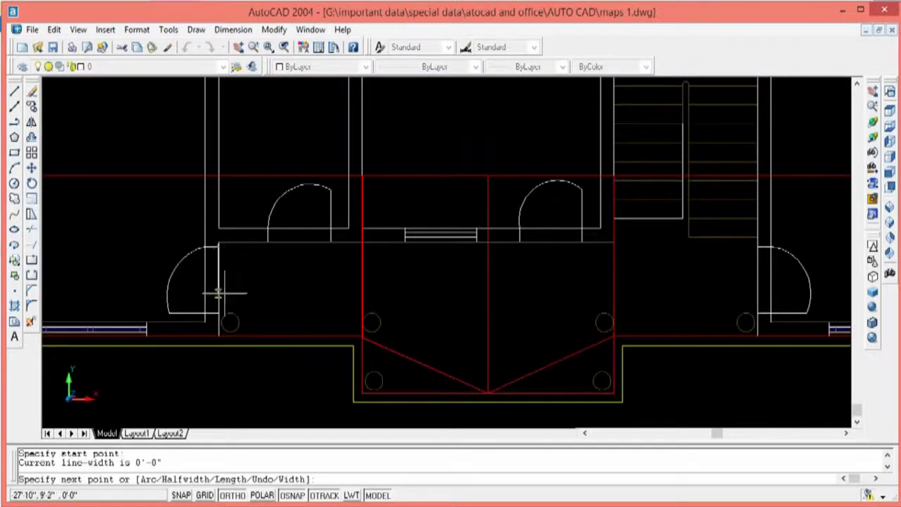
left_click(218, 335)
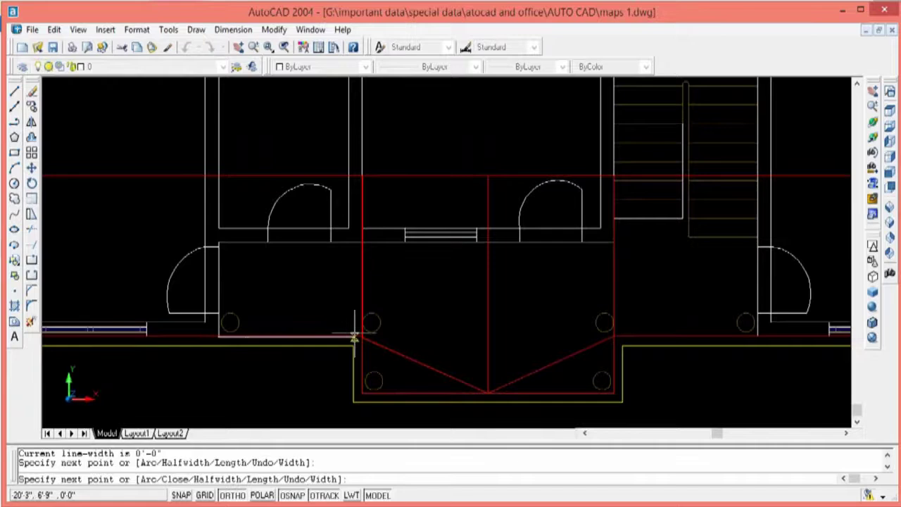
left_click(362, 335)
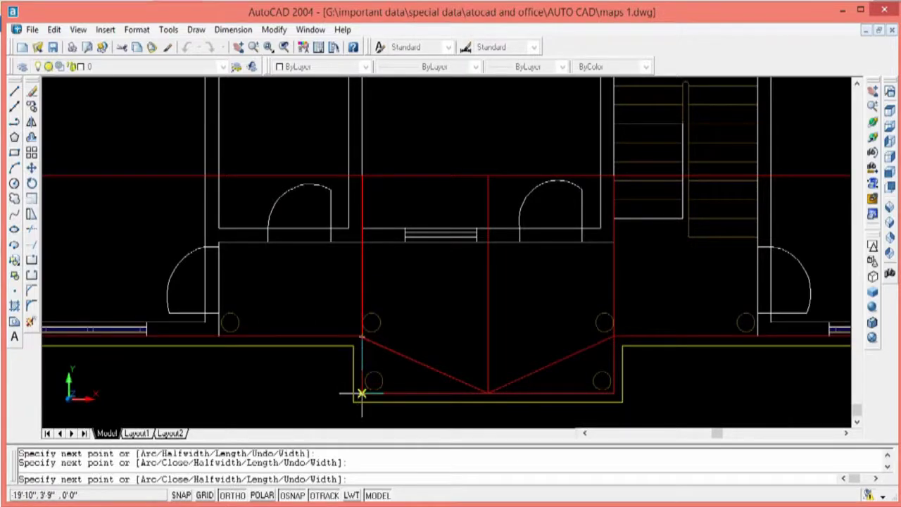
left_click(361, 394)
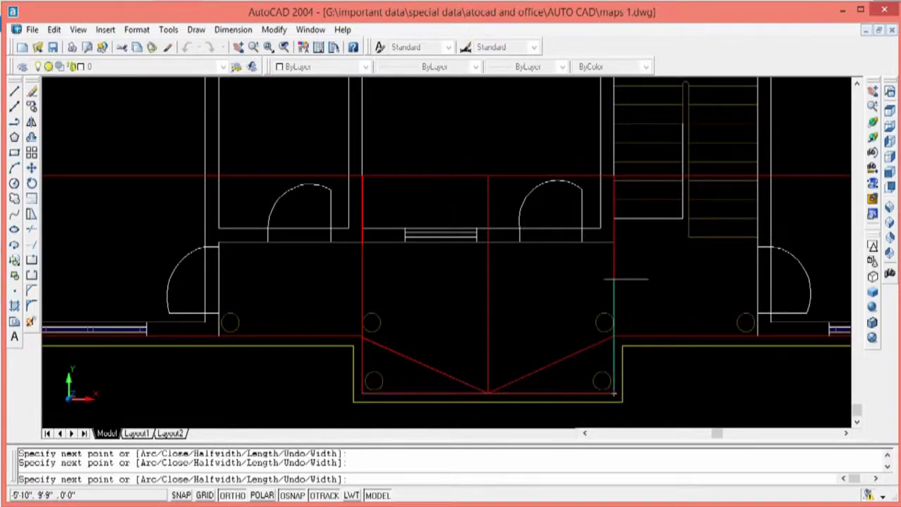
left_click(613, 242)
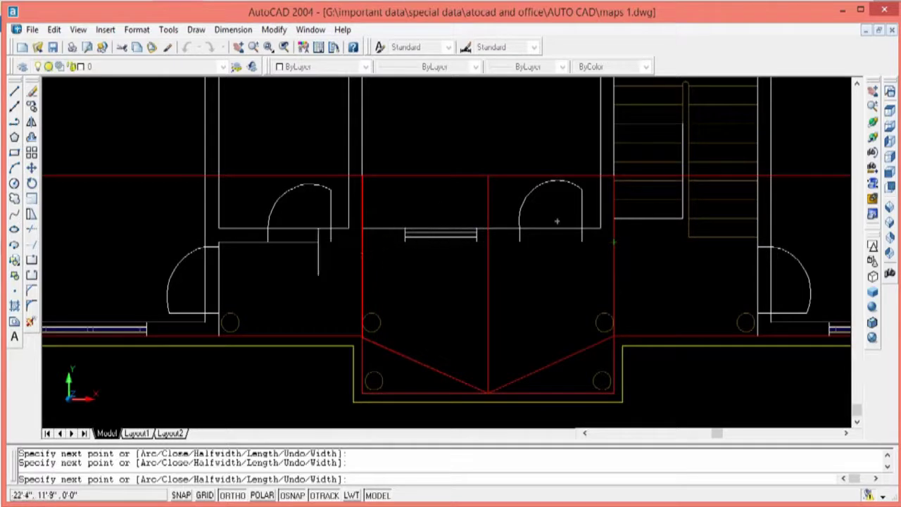
left_click(216, 242)
right_click(218, 241)
left_click(237, 245)
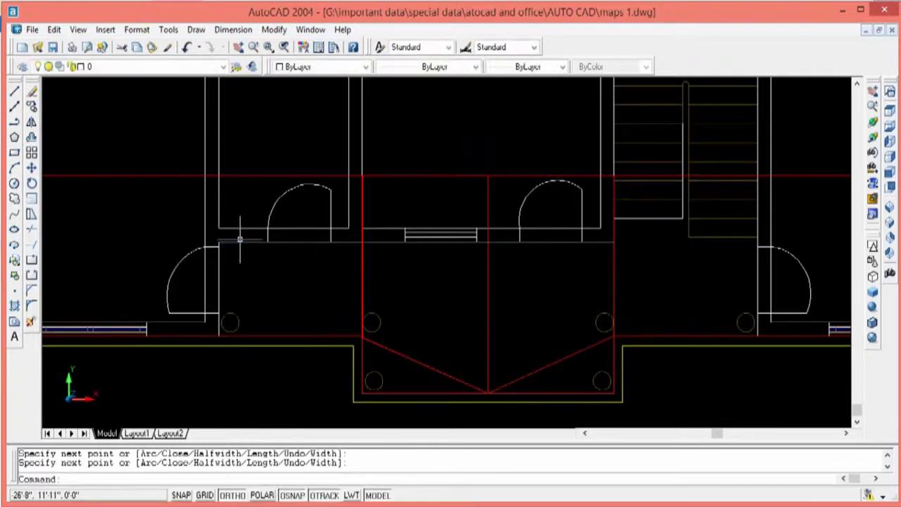
left_click(240, 241)
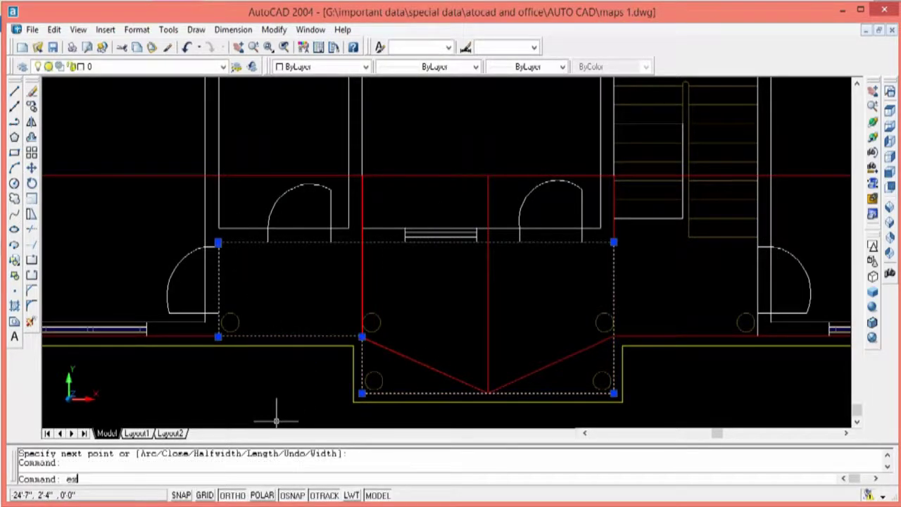
Try extruding the porch outline with EXT at the default height
type("t")
key("Return")
left_click(219, 290)
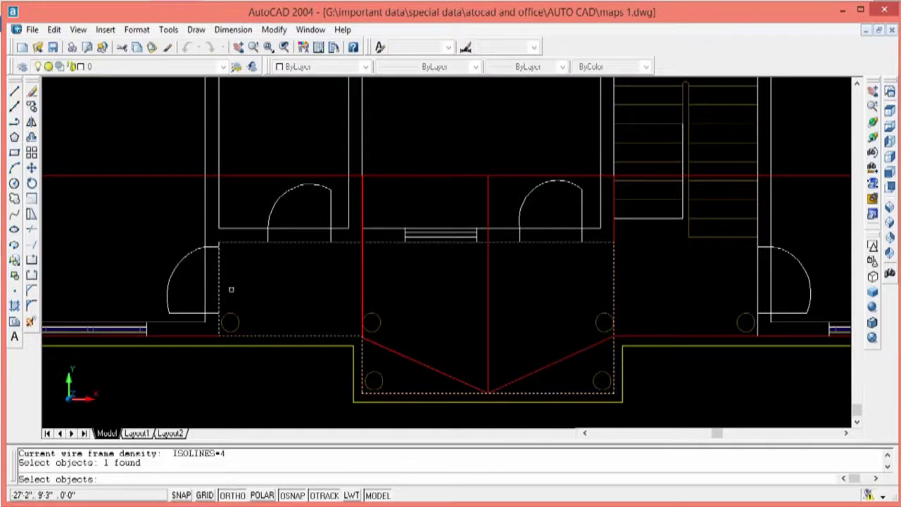
key("Return")
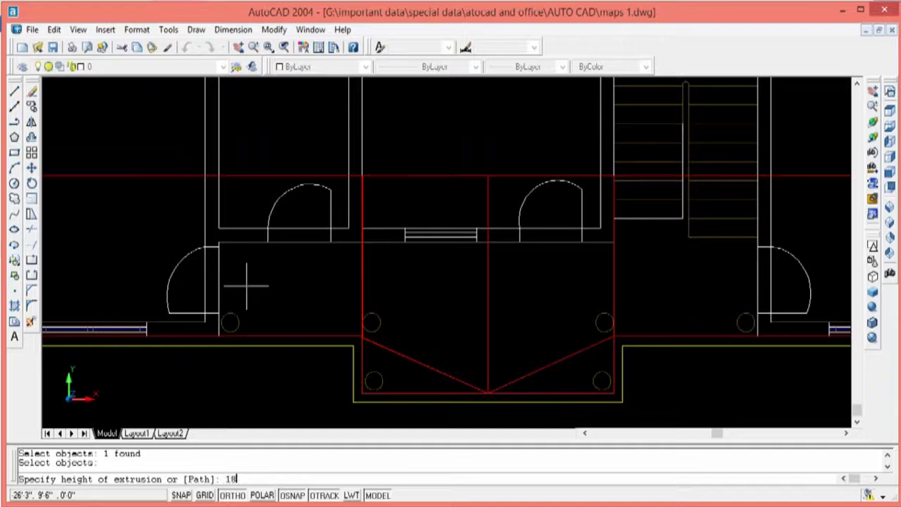
key("Return")
key("Return")
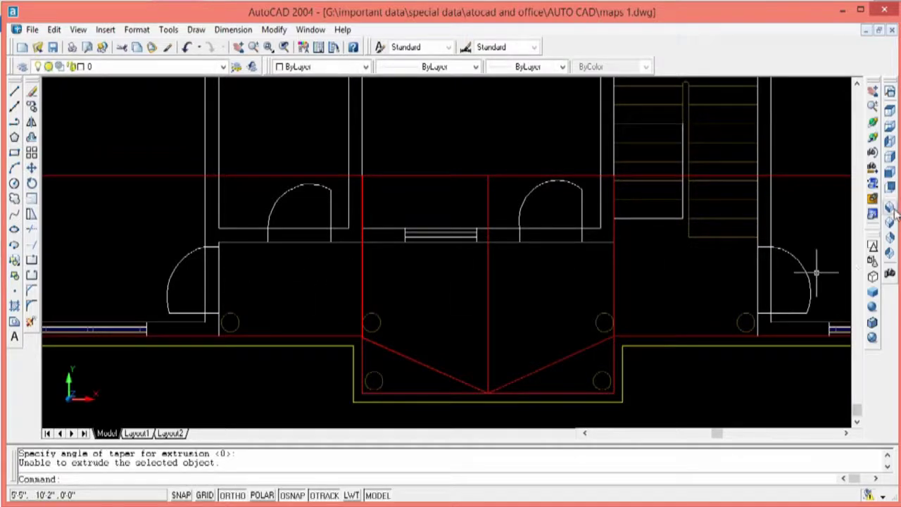
View the house from the Front, Gouraud-shaded, then in SW Isometric
left_click(890, 174)
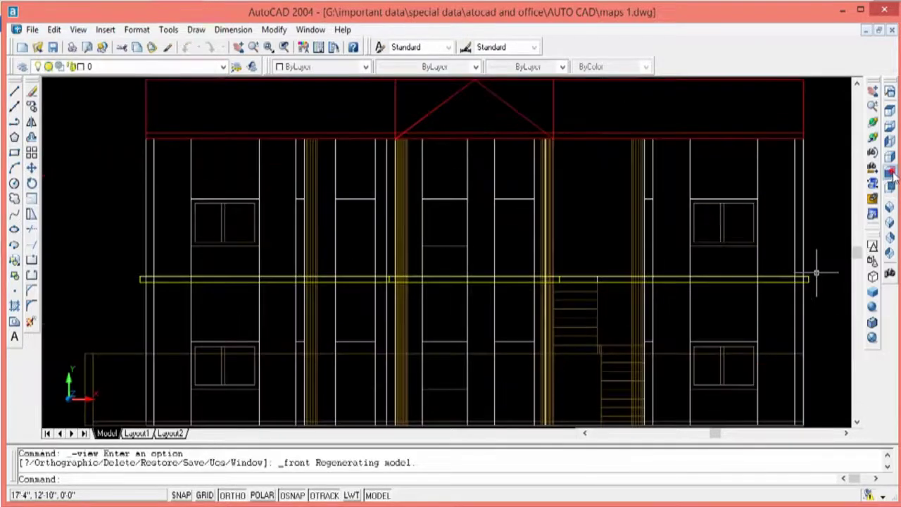
left_click(873, 307)
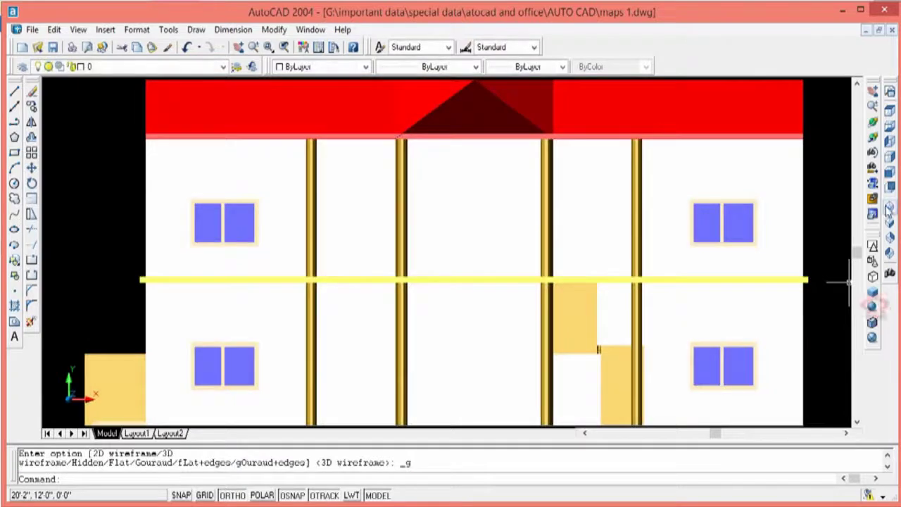
left_click(890, 204)
scroll(486, 356, "up", 2)
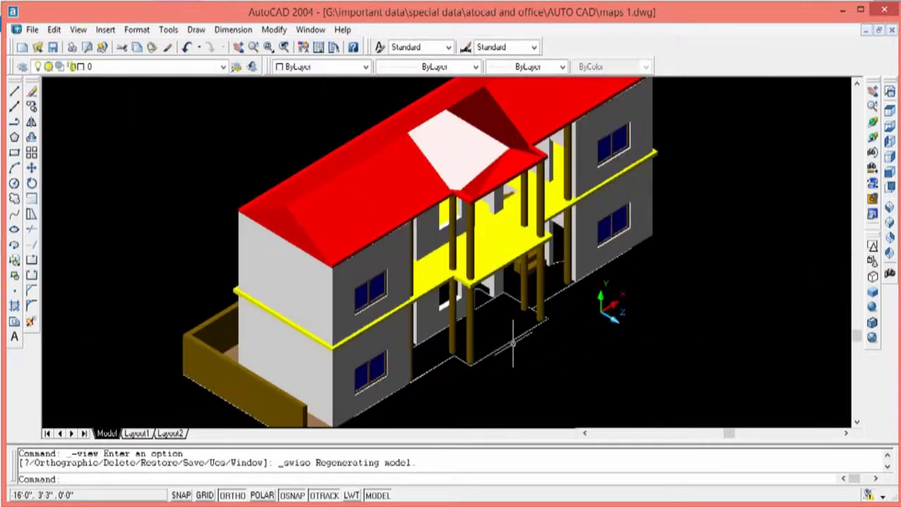
Extrude the porch floor outline into the slab and delete the failed outline
left_click(512, 340)
type("ext")
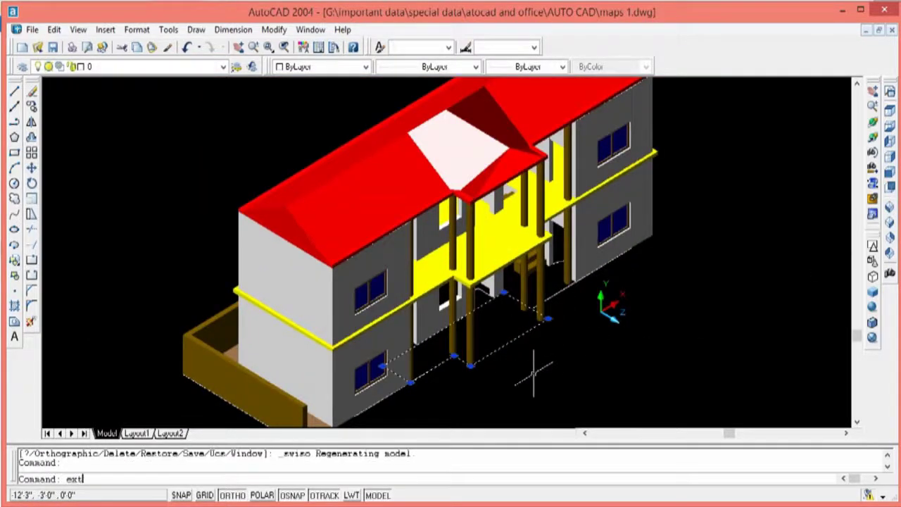
key("Return")
left_click(508, 347)
key("Return")
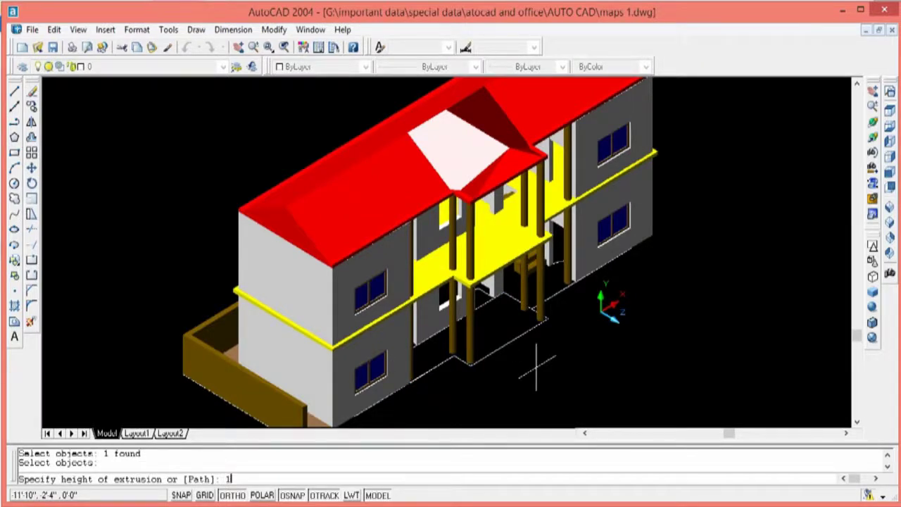
key("Return")
key("Return")
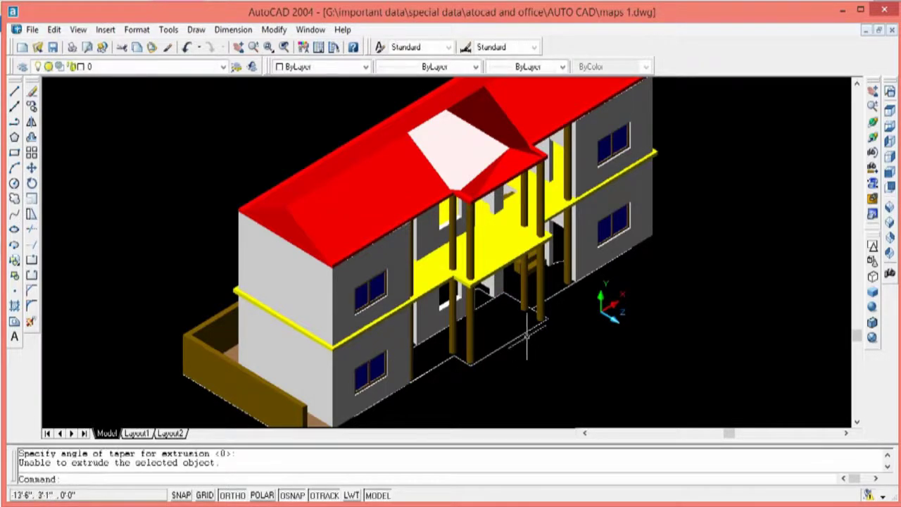
left_click(524, 335)
key("Delete")
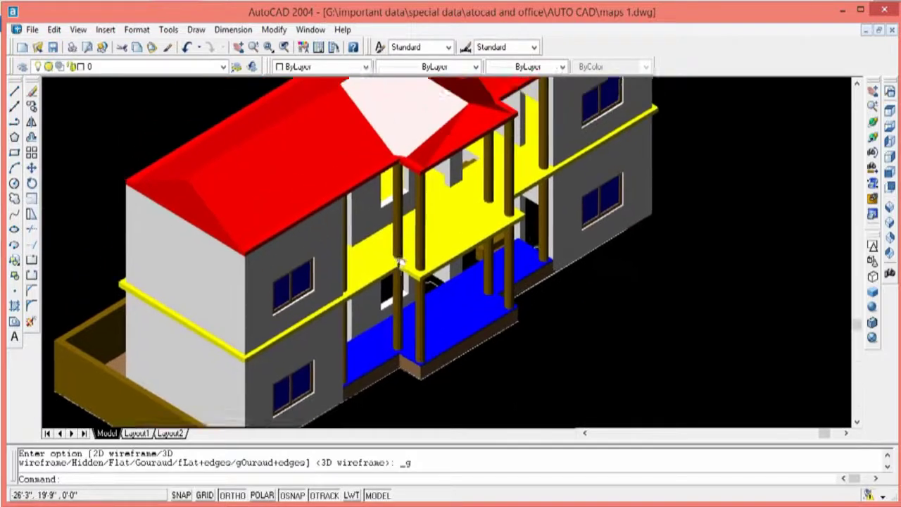
Zoom out from the balcony and pan to center the whole shaded house and side wall
scroll(457, 322, "up", 2)
scroll(457, 312, "up", 2)
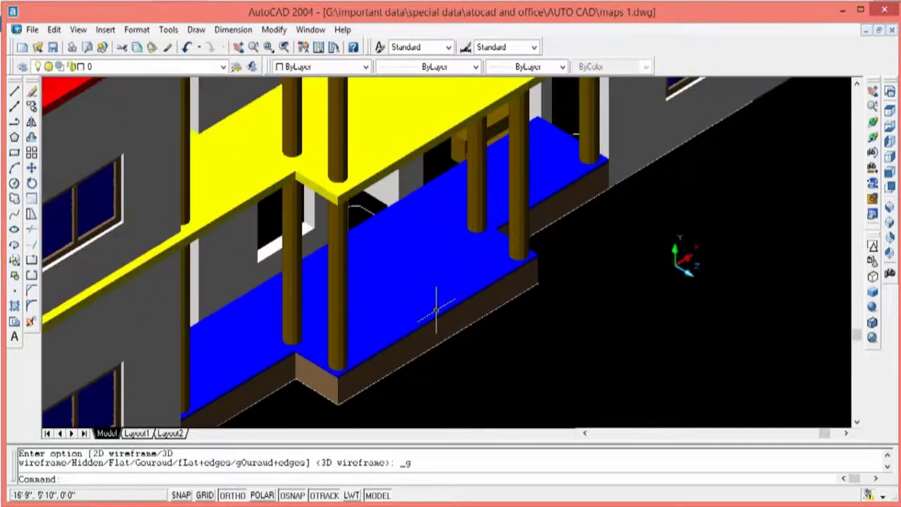
scroll(437, 310, "up", 1)
scroll(437, 309, "up", 1)
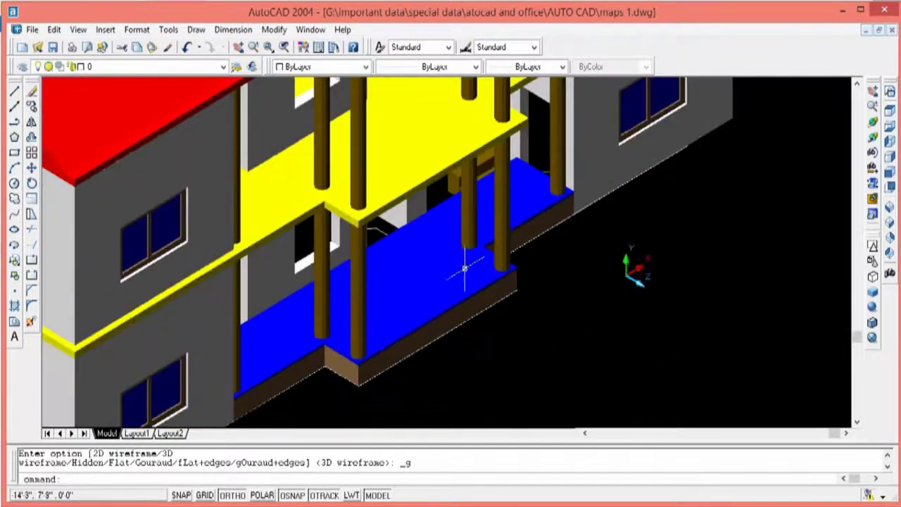
scroll(464, 267, "down", 1)
scroll(374, 211, "down", 3)
scroll(380, 232, "up", 1)
scroll(383, 291, "up", 3)
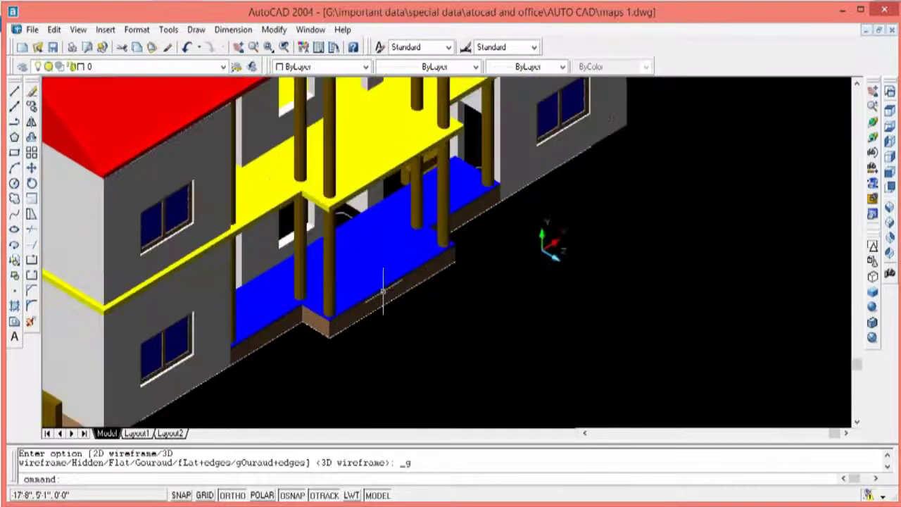
scroll(383, 292, "down", 2)
scroll(381, 290, "up", 1)
scroll(381, 287, "up", 2)
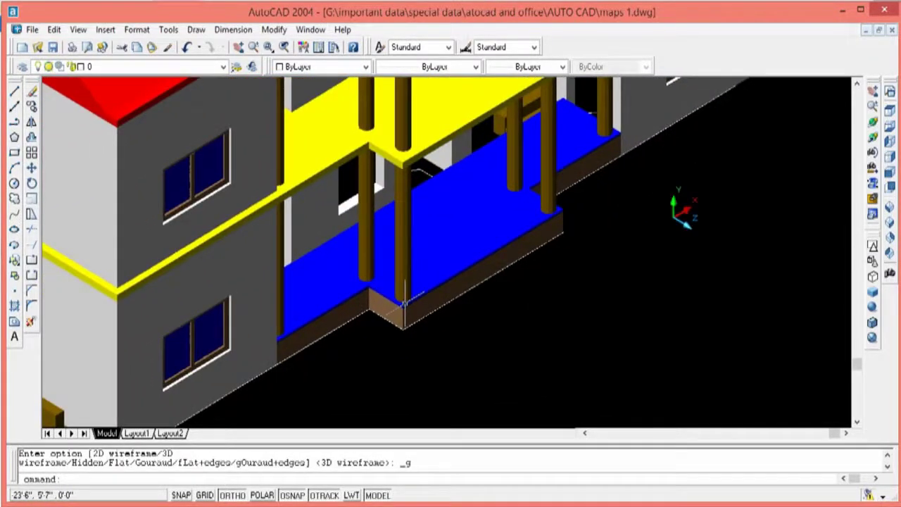
scroll(405, 303, "up", 1)
scroll(386, 296, "down", 1)
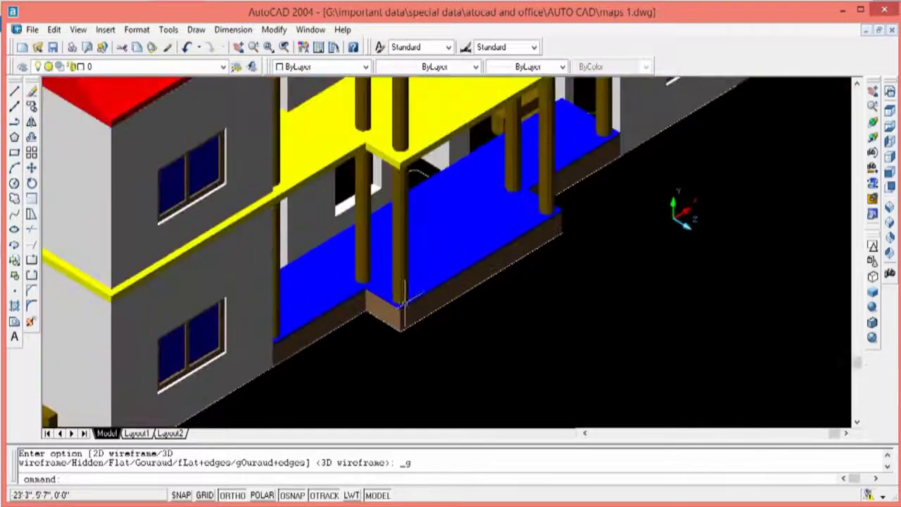
scroll(386, 296, "down", 1)
scroll(362, 277, "down", 1)
scroll(366, 296, "down", 1)
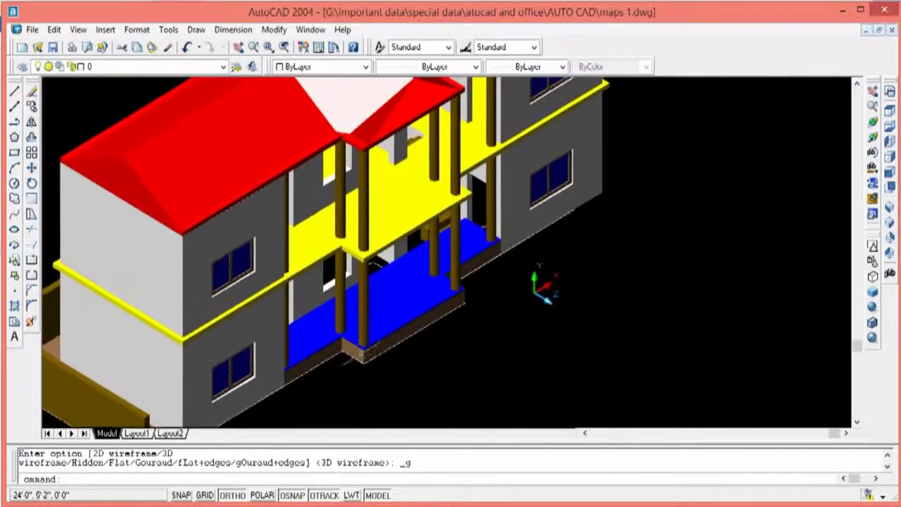
scroll(373, 325, "down", 1)
scroll(376, 275, "down", 1)
mouse_move(378, 276)
middle_mouse_down()
mouse_move(446, 296)
mouse_move(340, 304)
middle_mouse_up()
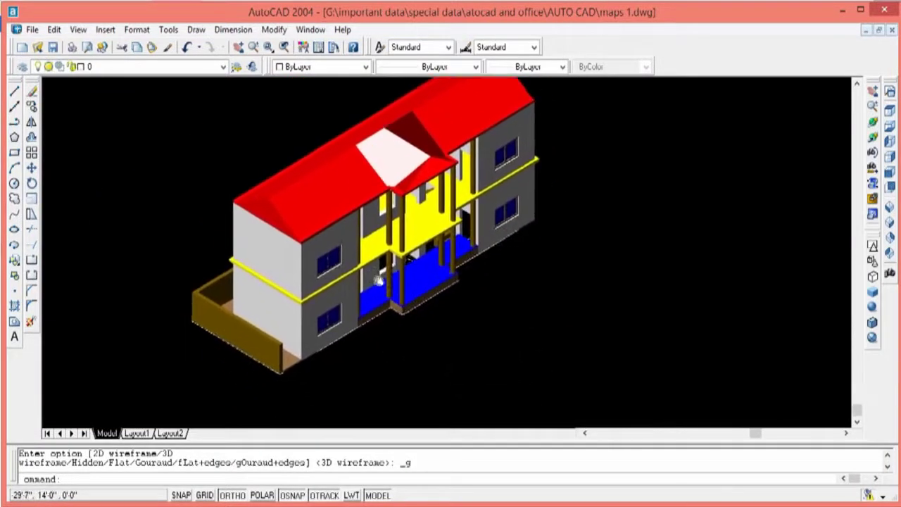
left_click(872, 121)
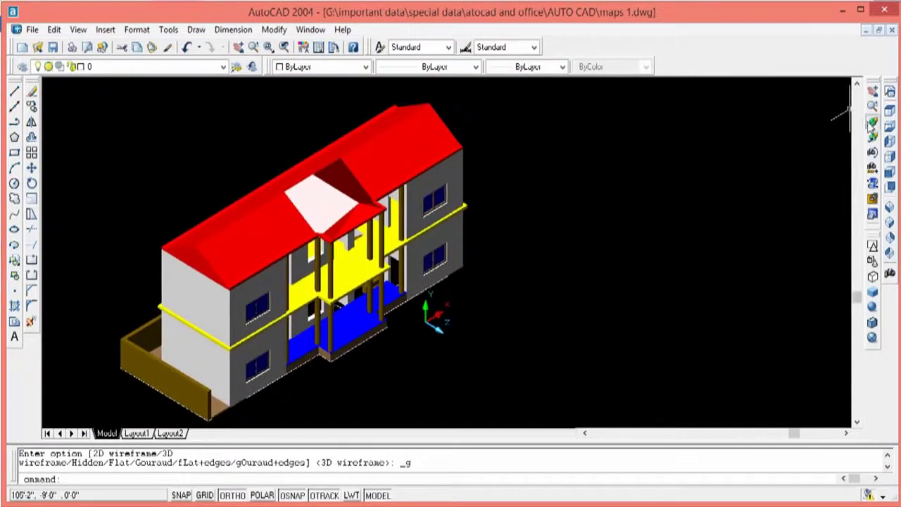
Rotate the view to look steeply down on the porch gable and brown posts
mouse_move(657, 193)
left_mouse_down()
mouse_move(438, 252)
mouse_move(451, 255)
mouse_move(379, 243)
mouse_move(402, 272)
mouse_move(459, 195)
mouse_move(470, 257)
mouse_move(394, 257)
mouse_move(379, 243)
left_mouse_up()
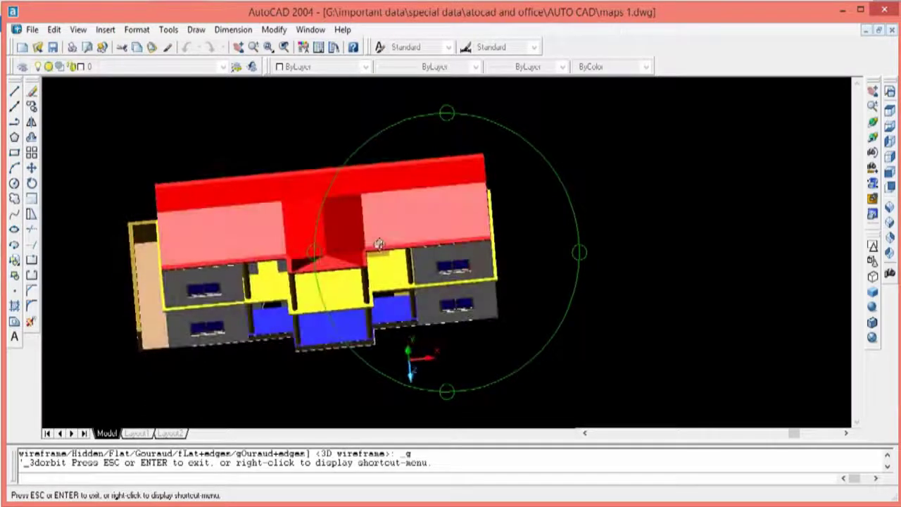
mouse_move(378, 299)
left_mouse_down()
mouse_move(433, 193)
mouse_move(475, 209)
mouse_move(494, 183)
mouse_move(386, 306)
left_mouse_up()
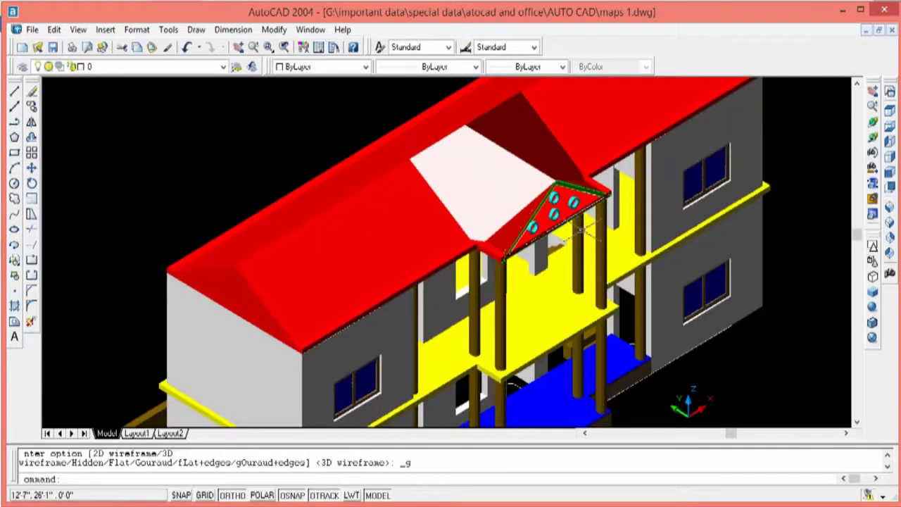
Zoom and pan onto the gable bolts, then orbit the house to face its front
scroll(539, 194, "up", 3)
scroll(545, 211, "down", 3)
scroll(549, 232, "up", 1)
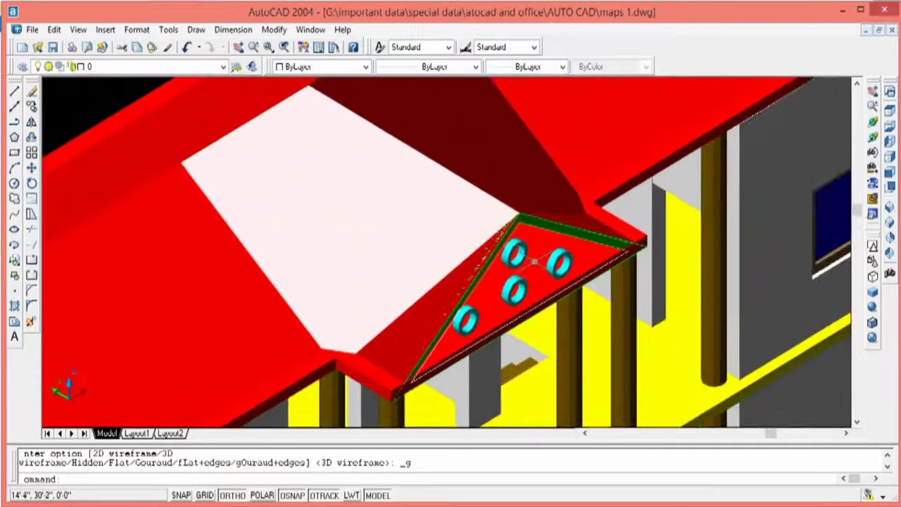
scroll(556, 257, "up", 3)
middle_click_drag(535, 251, 539, 204)
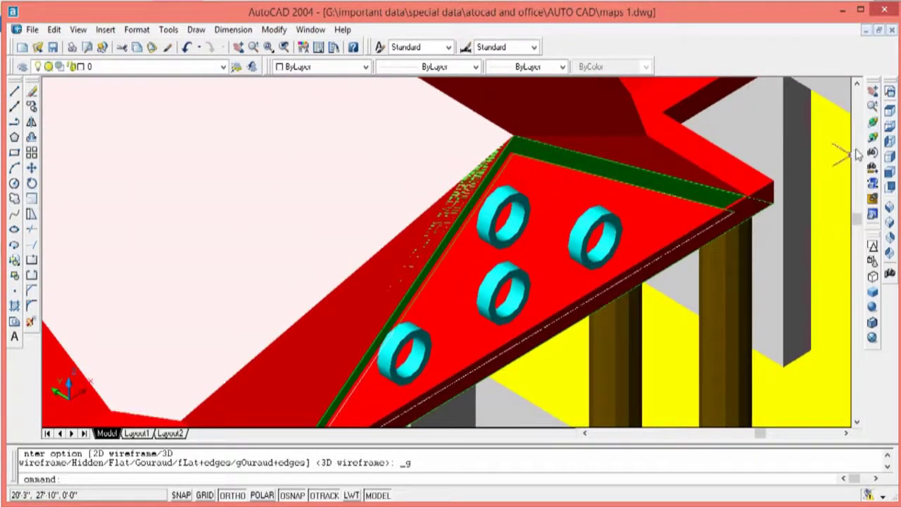
left_click(871, 123)
mouse_move(519, 298)
left_mouse_down()
mouse_move(497, 283)
mouse_move(371, 301)
mouse_move(352, 267)
mouse_move(412, 280)
mouse_move(418, 266)
mouse_move(517, 355)
mouse_move(474, 286)
mouse_move(525, 294)
mouse_move(533, 301)
mouse_move(472, 274)
mouse_move(397, 284)
mouse_move(497, 308)
mouse_move(493, 296)
mouse_move(528, 221)
mouse_move(542, 261)
mouse_move(573, 256)
mouse_move(554, 318)
mouse_move(442, 374)
mouse_move(507, 281)
mouse_move(486, 317)
mouse_move(428, 363)
mouse_move(396, 370)
mouse_move(399, 378)
left_mouse_up()
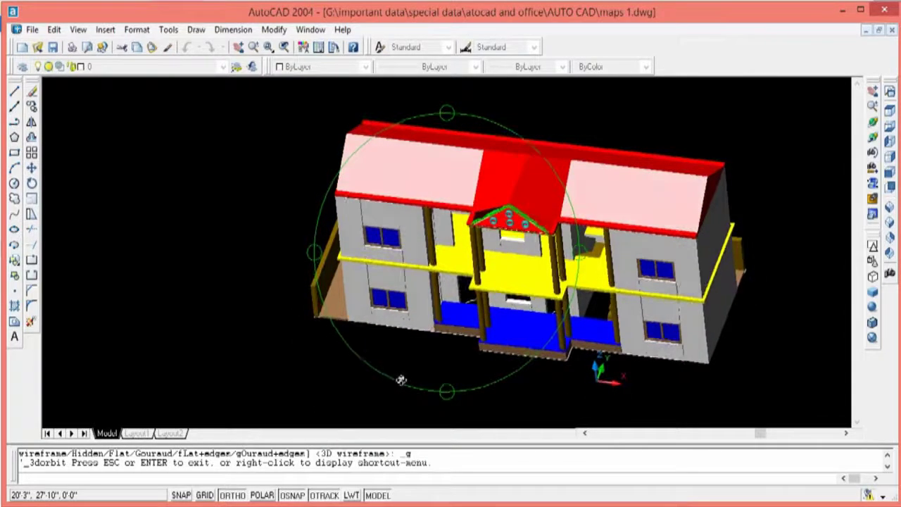
Exit 3D Orbit with Escape
key("Escape")
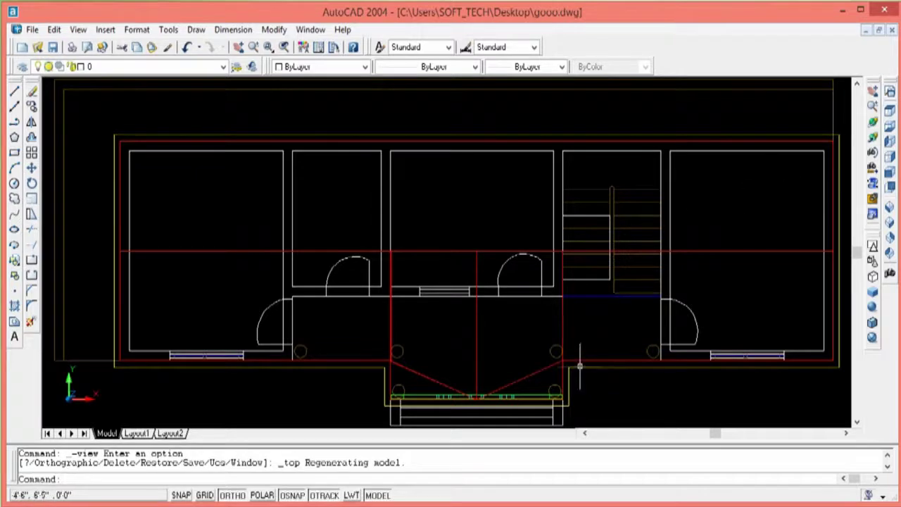
Switch gooo.dwg to SE Isometric and window-zoom onto the front entrance steps
left_click(858, 423)
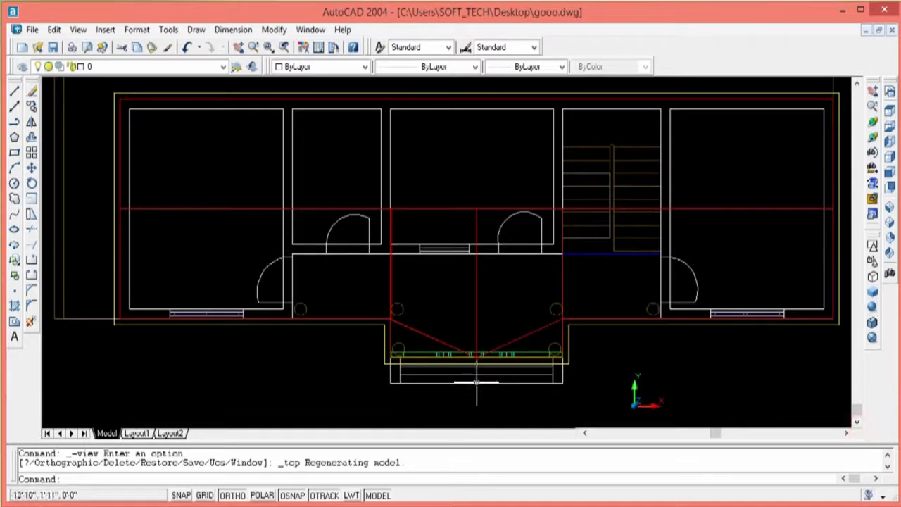
left_click(891, 204)
key("Escape")
key("Escape")
type("z")
key("Return")
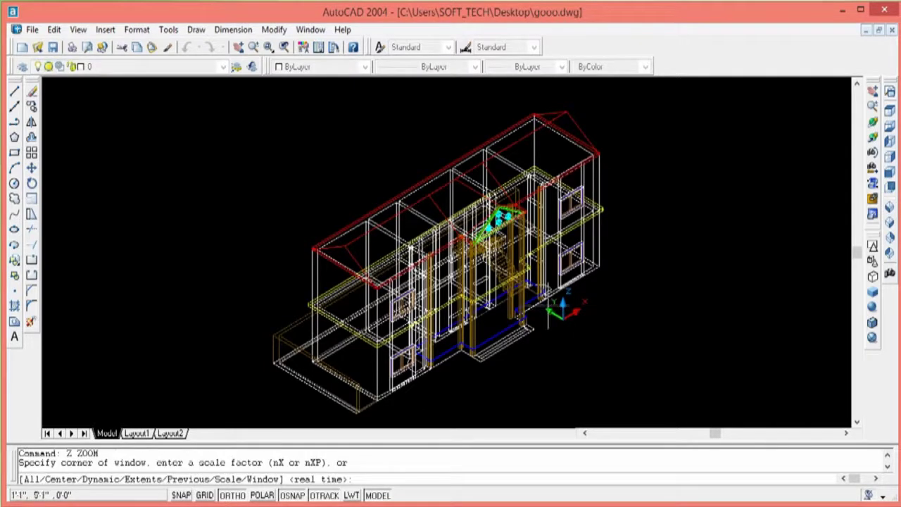
left_click(548, 310)
left_click(460, 374)
key("Escape")
key("Escape")
Create boundary polylines by picking points inside the porch-front strips
type("o")
key("Return")
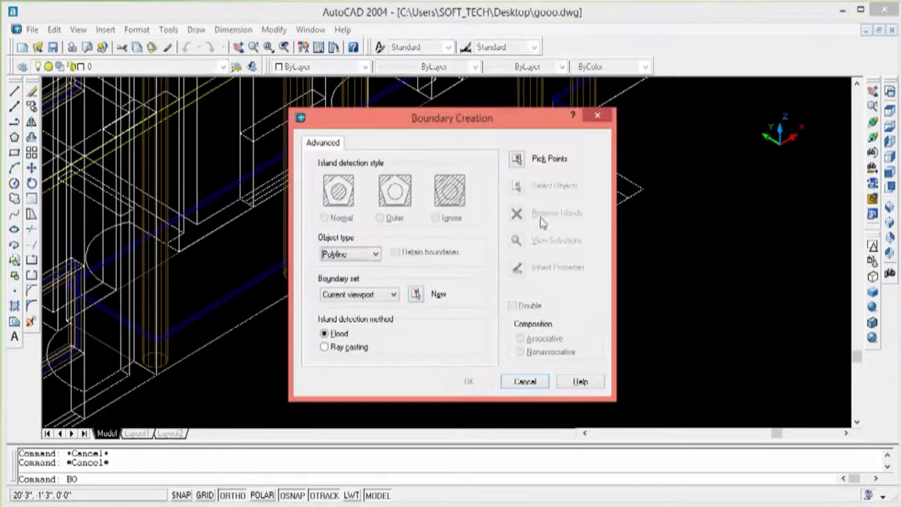
left_click(517, 162)
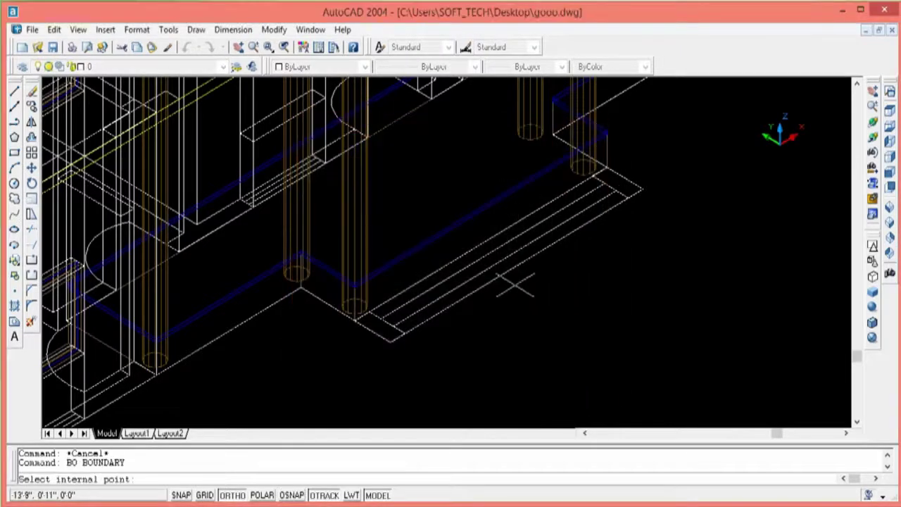
left_click(497, 274)
left_click(484, 264)
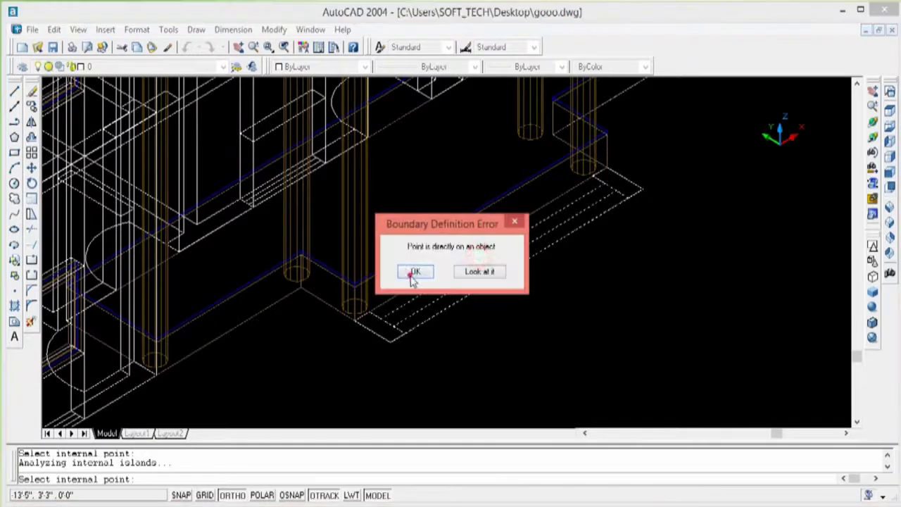
left_click(414, 272)
left_click(416, 282)
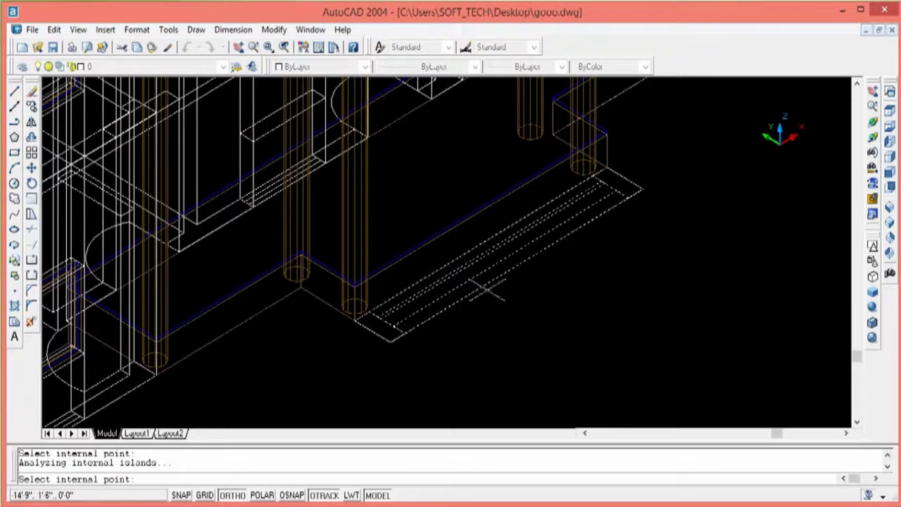
key("Return")
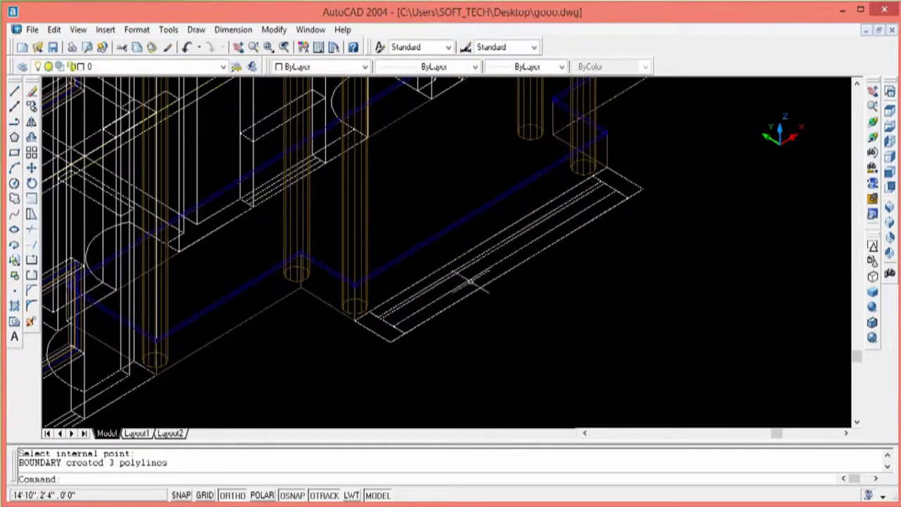
Select and erase the unwanted boundary outline
left_click(430, 283)
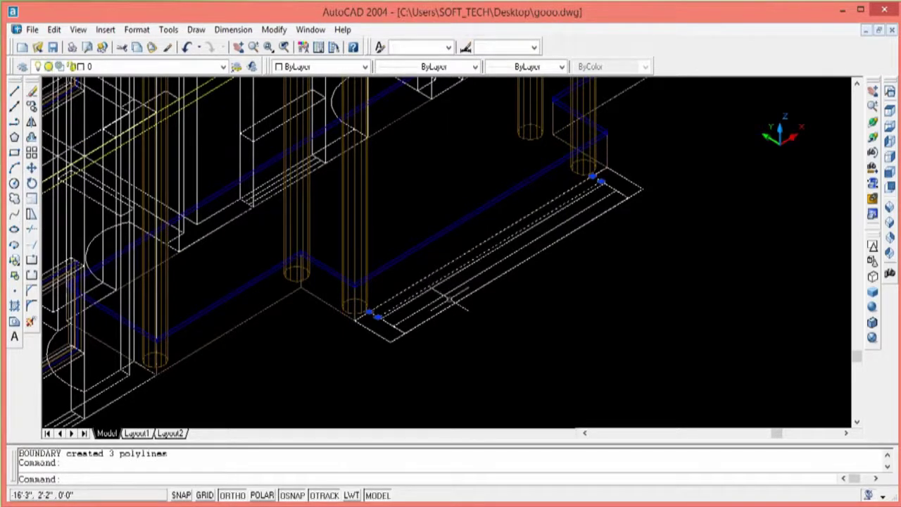
key("Escape")
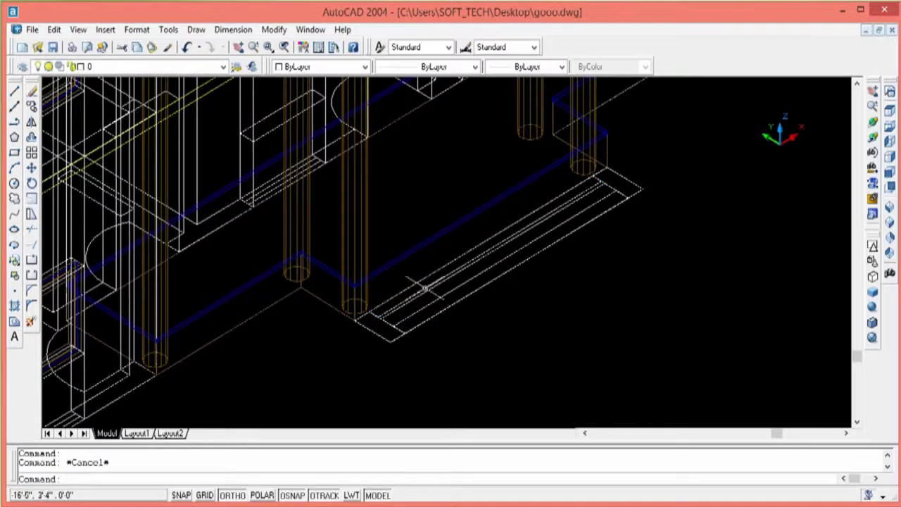
left_click(425, 287)
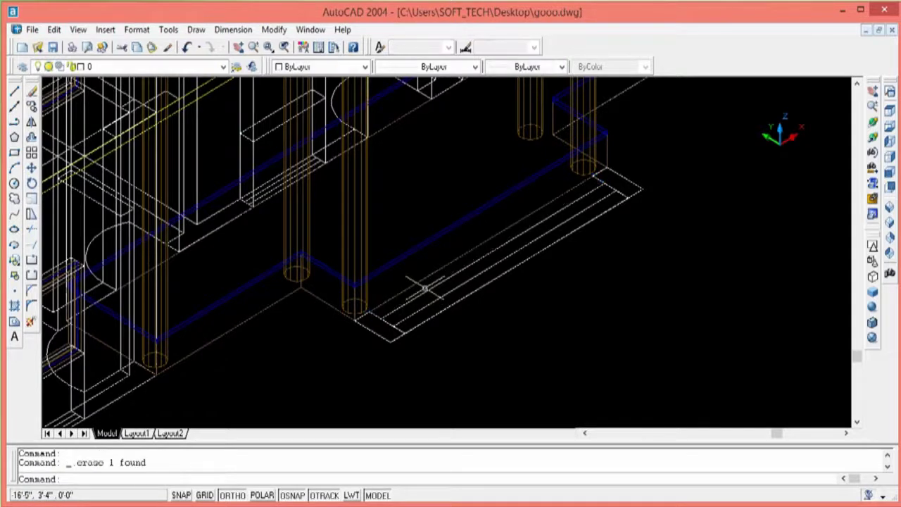
key("Escape")
Run BO again to create boundaries inside the strip and inner strip
type("O")
key("Return")
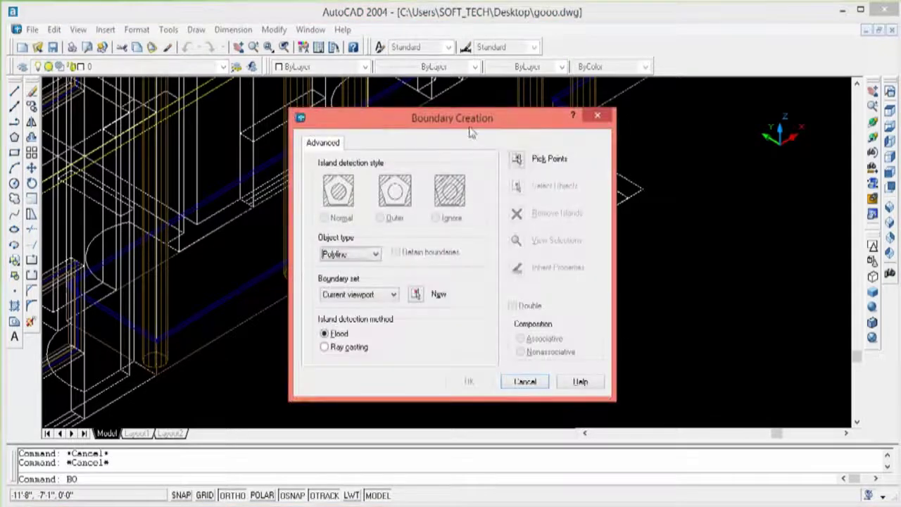
left_click(523, 161)
left_click(487, 242)
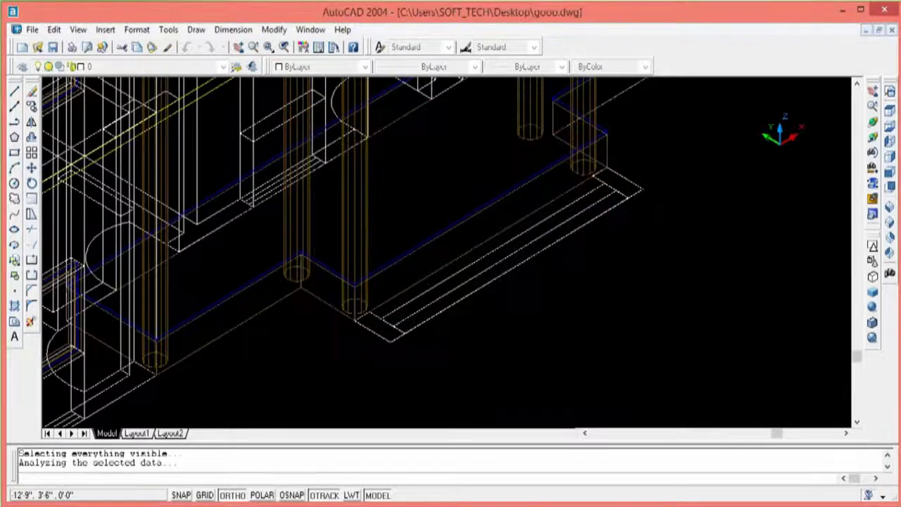
left_click(531, 236)
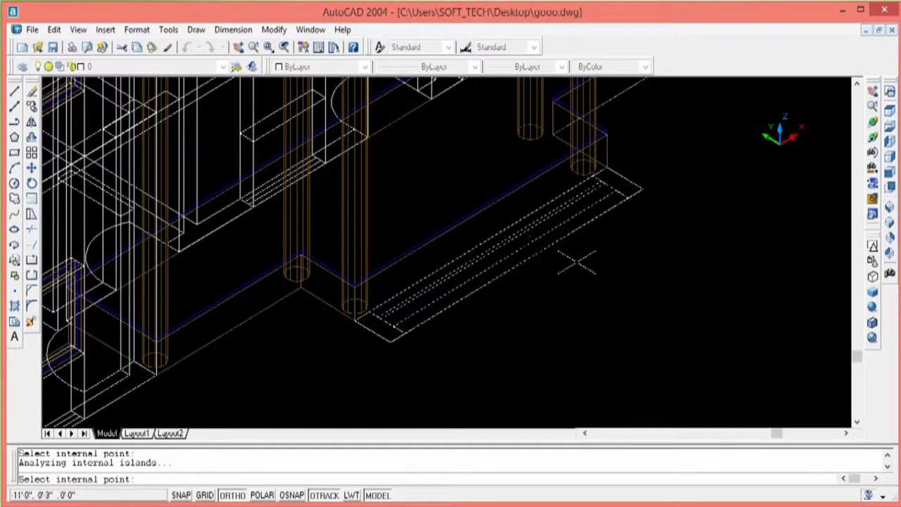
key("Return")
Try extruding the porch strip outlines 6 units high, then undo the failed extrusion
type("EXT")
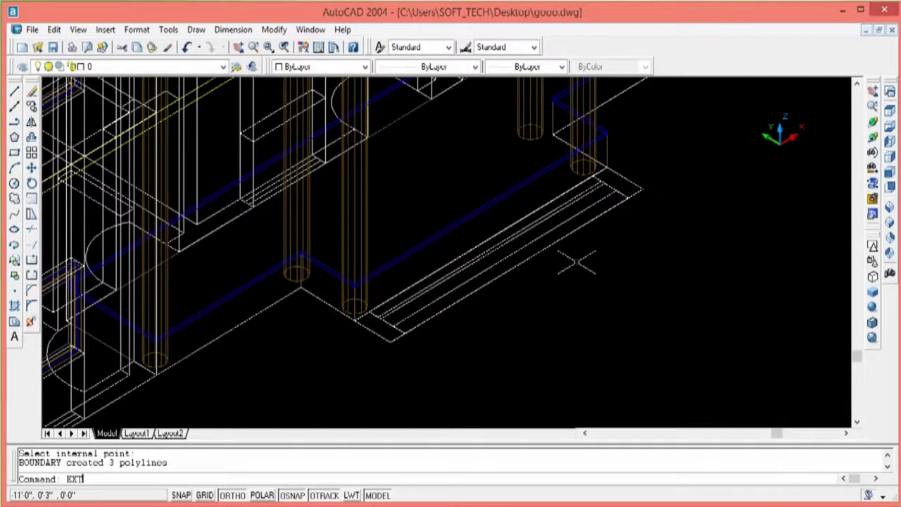
key("Return")
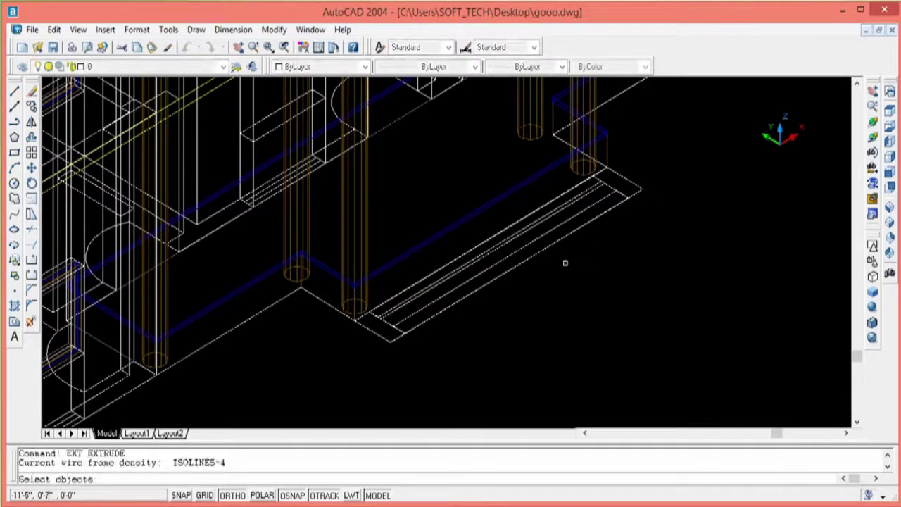
left_click(549, 256)
left_click(520, 232)
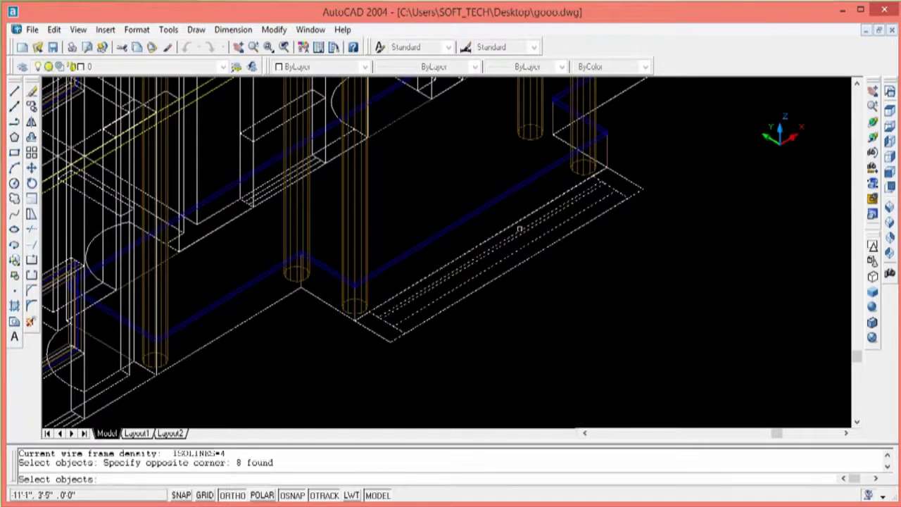
key("Return")
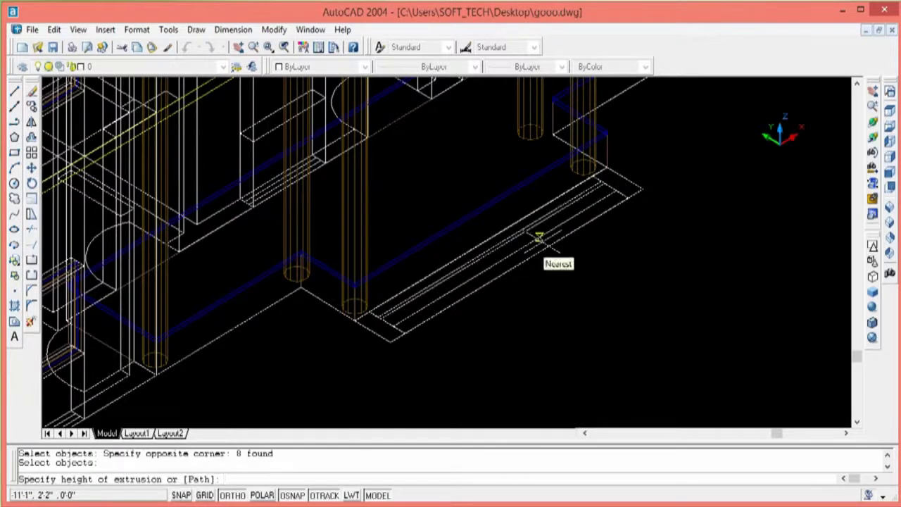
type("86")
key("Return")
key("Return")
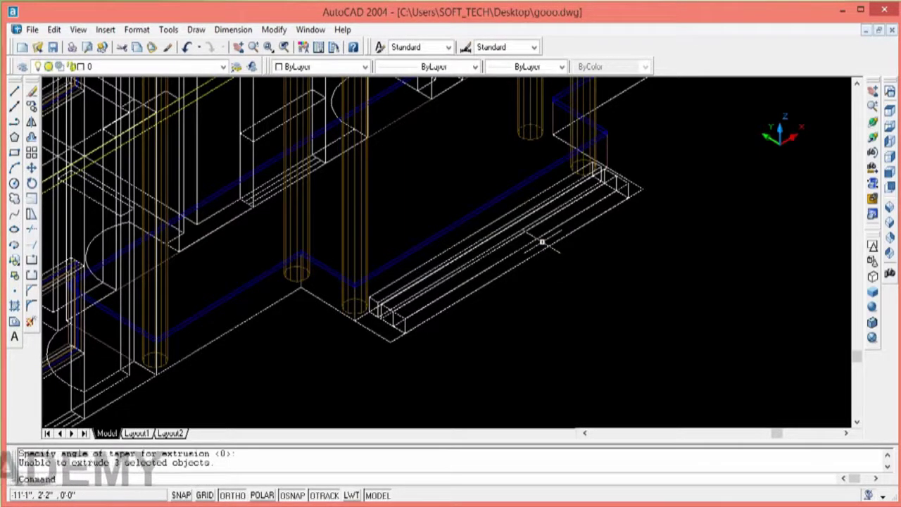
type("u")
Re-extrude the window-selected step outlines to a height of 6 with zero taper
key("Return")
type("EXT")
key("Return")
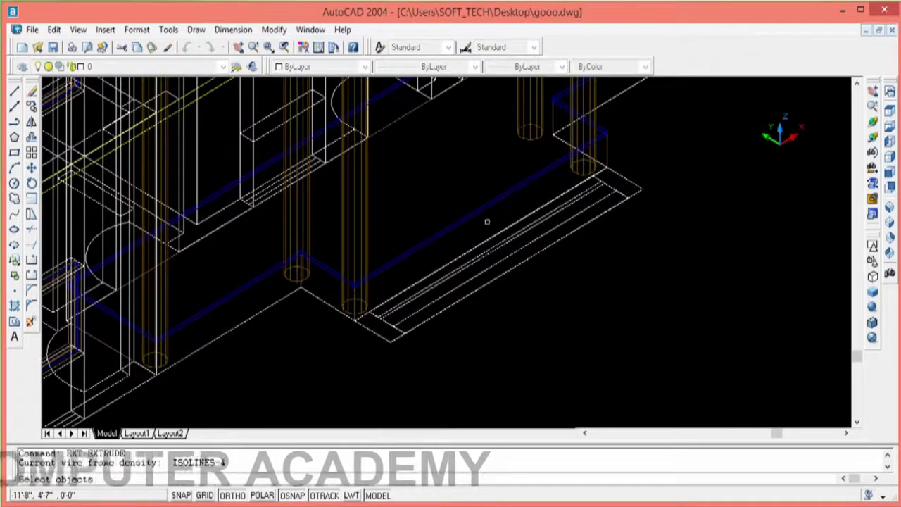
left_click(559, 274)
left_click(509, 234)
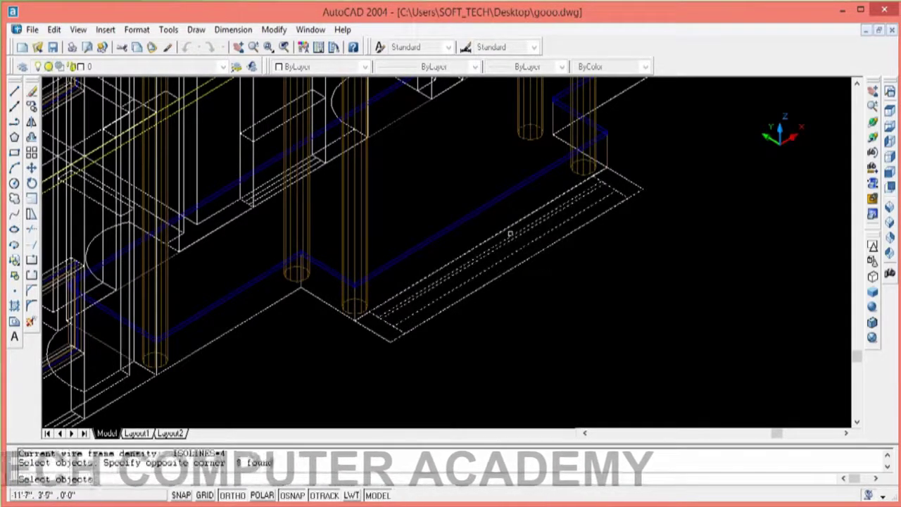
key("Return")
type("6")
key("Return")
key("Return")
key("Escape")
key("Escape")
type("z")
key("Return")
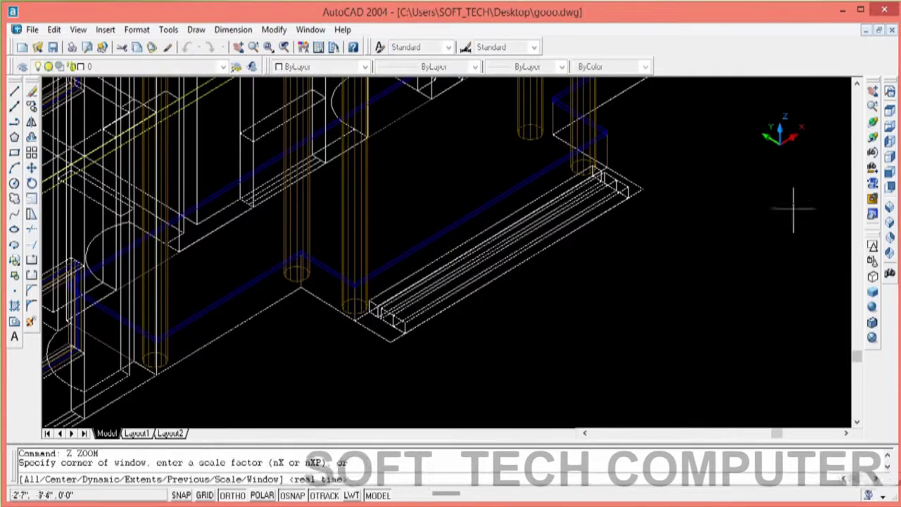
left_click(642, 157)
Zoom onto the step slab and copy the inner step box into place
left_click(306, 332)
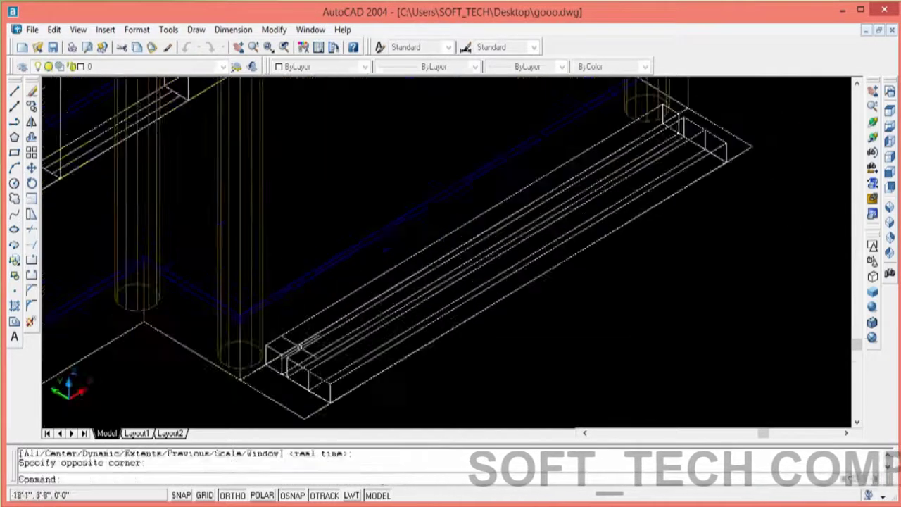
key("Escape")
key("Escape")
type("co")
key("Return")
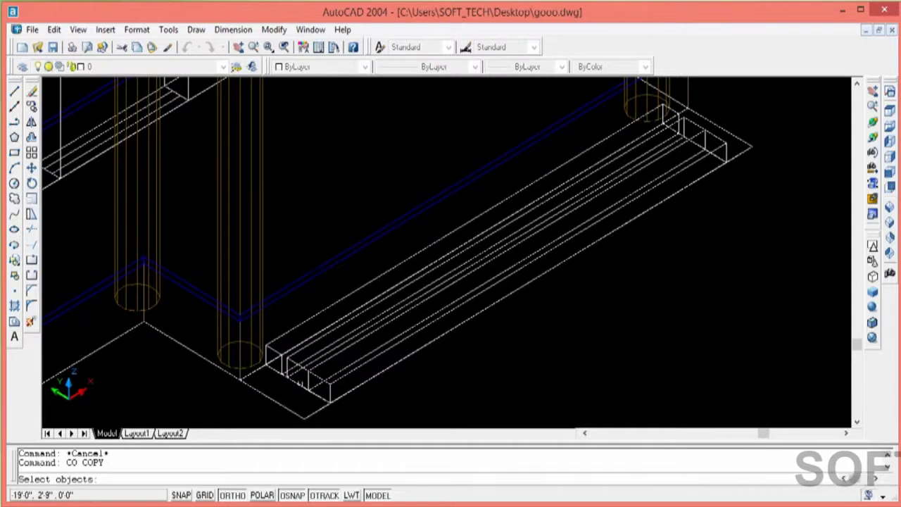
left_click(300, 384)
key("Return")
left_click(307, 372)
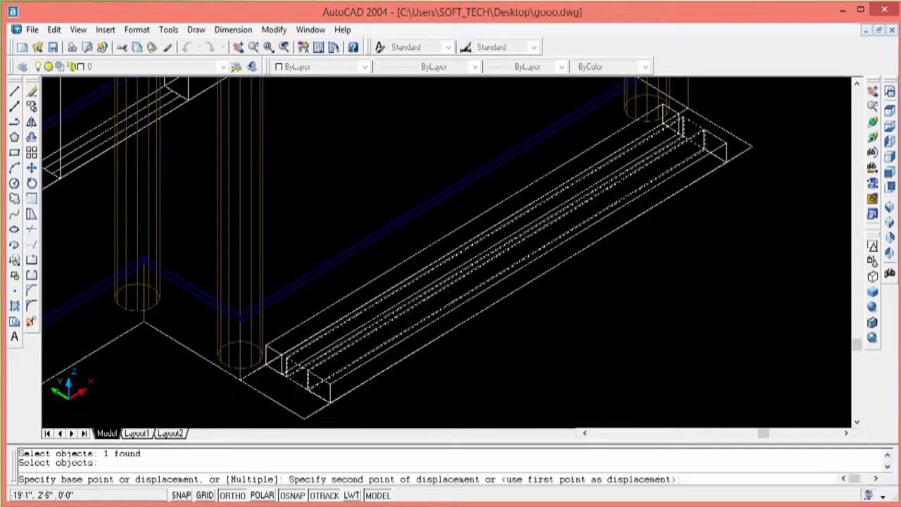
left_click(287, 373)
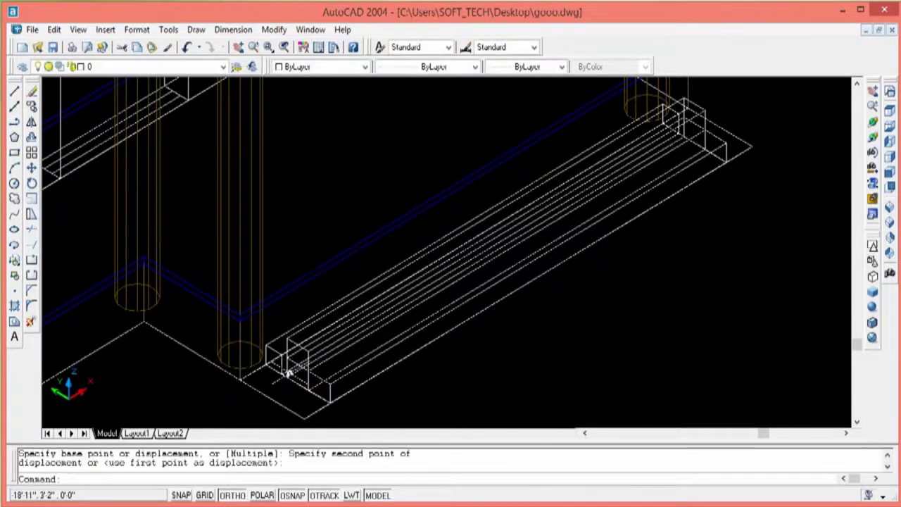
key("Escape")
key("Escape")
Begin moving the step boxes, cancelling both move attempts
type("m")
key("Return")
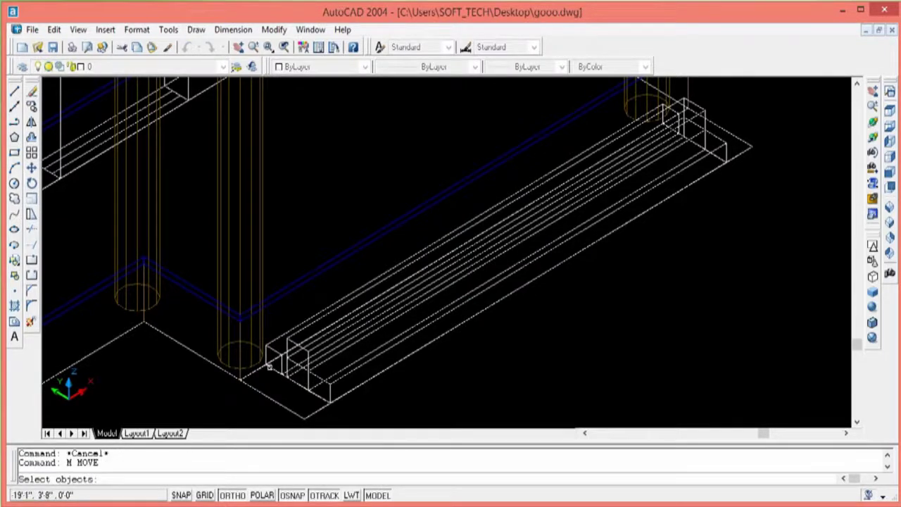
left_click(269, 366)
key("Return")
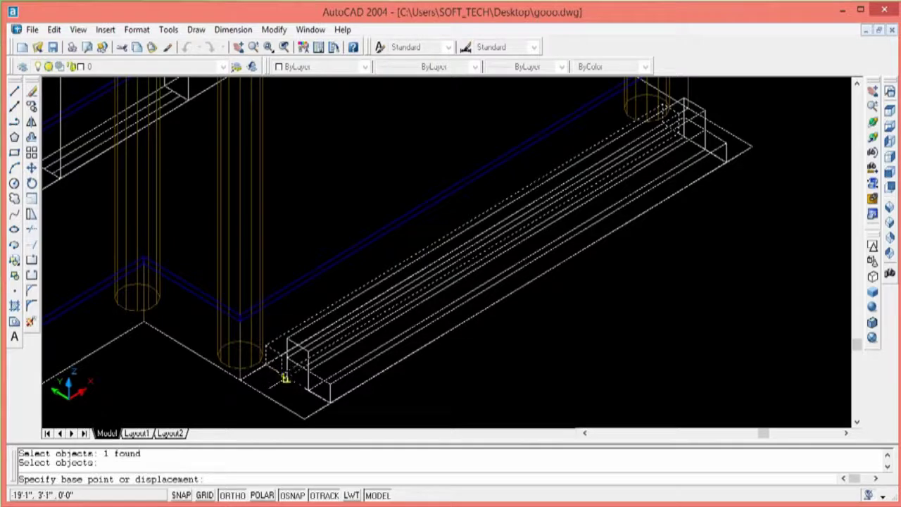
key("Escape")
type("m")
key("Return")
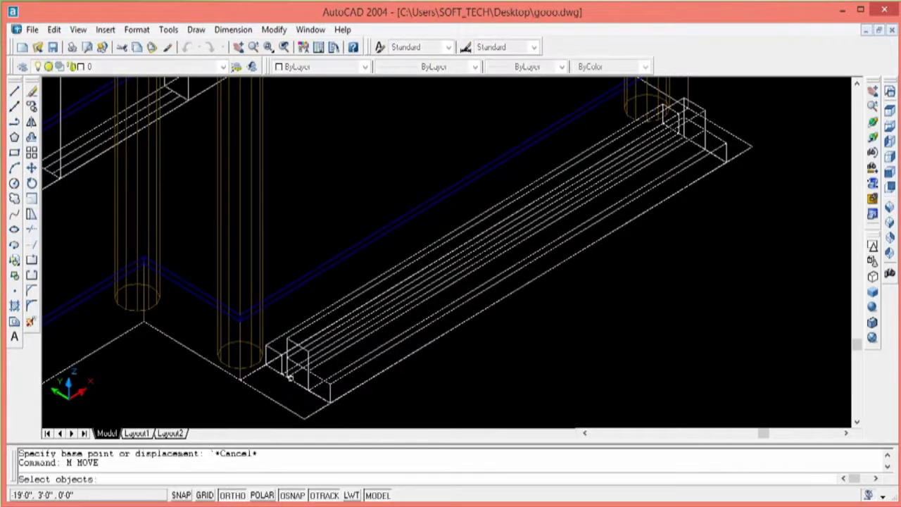
left_click(290, 378)
key("Escape")
key("Escape")
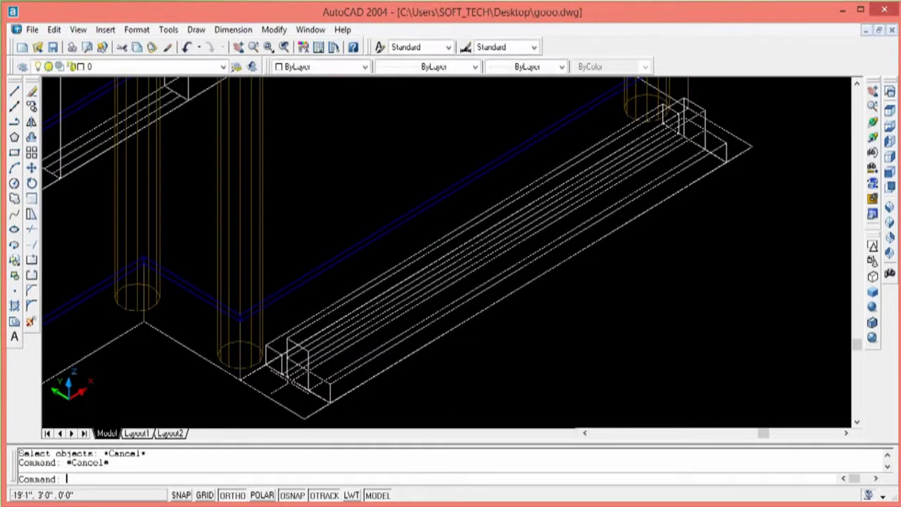
type("CO")
Copy the long step box up onto the existing step
key("Return")
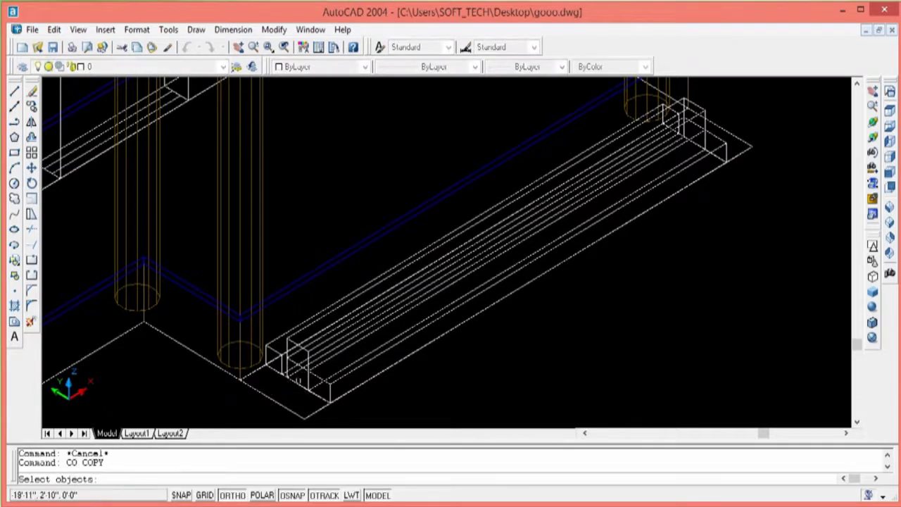
left_click(301, 367)
key("Return")
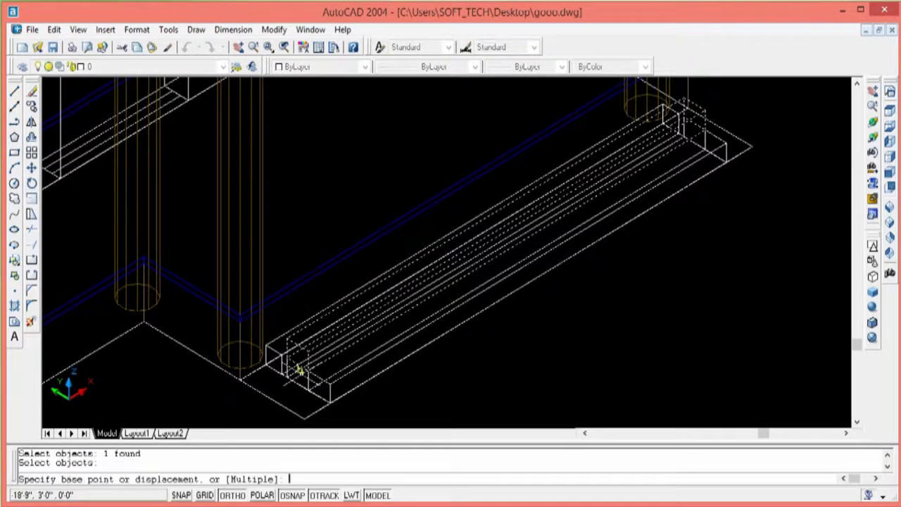
left_click(307, 370)
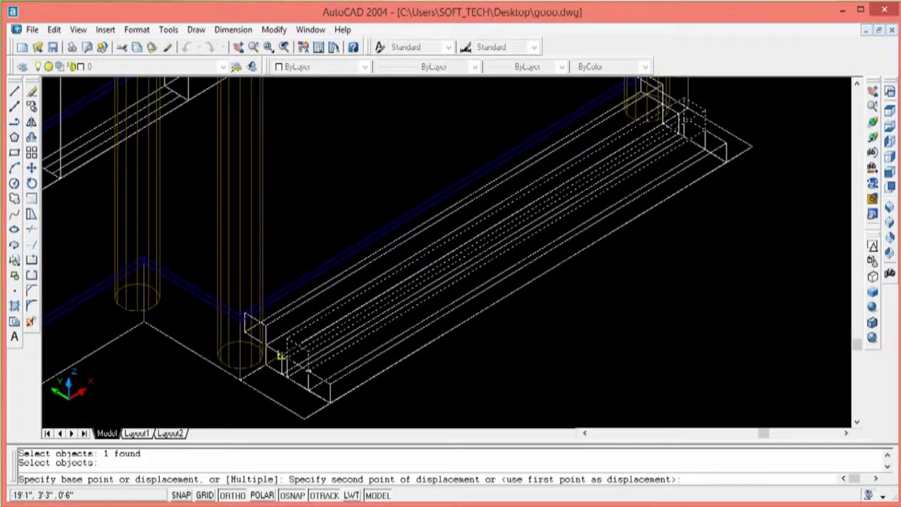
left_click(286, 358)
Repeat COPY to stack another step box on top, then view it smooth-shaded
right_click(288, 129)
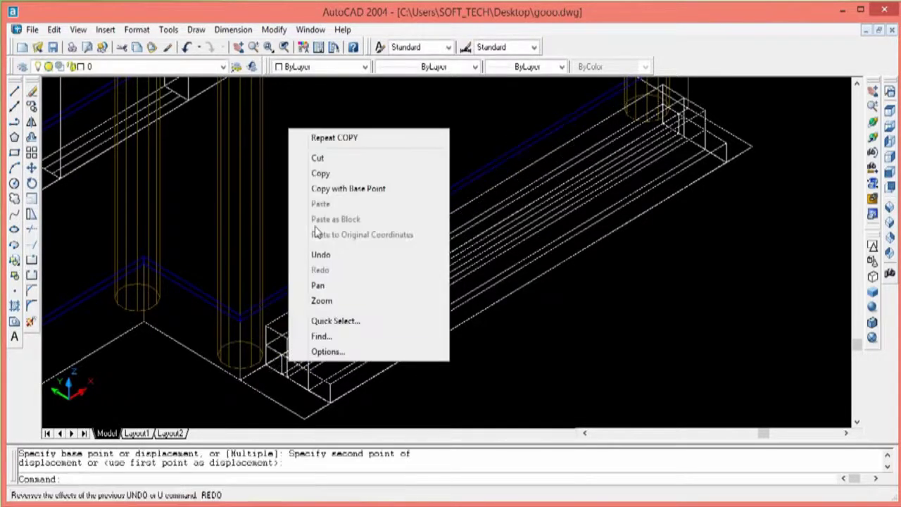
left_click(331, 136)
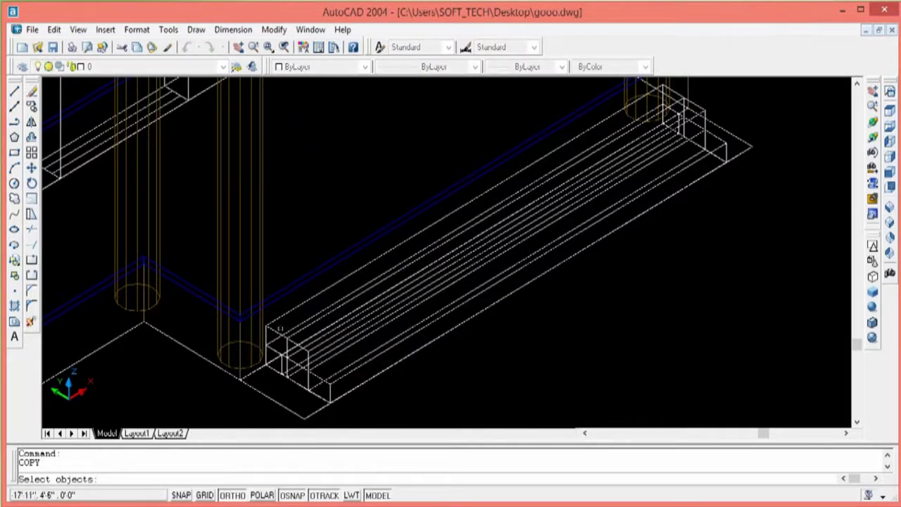
left_click(273, 331)
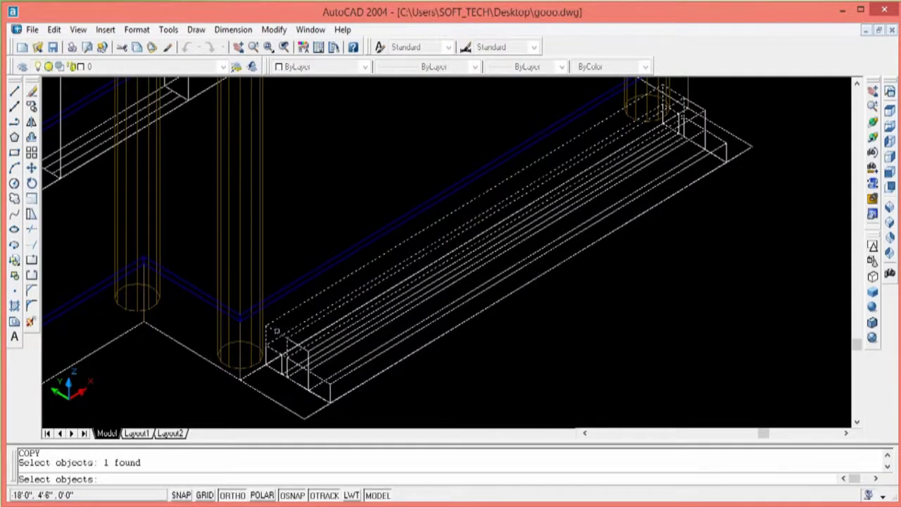
key("Return")
left_click(287, 359)
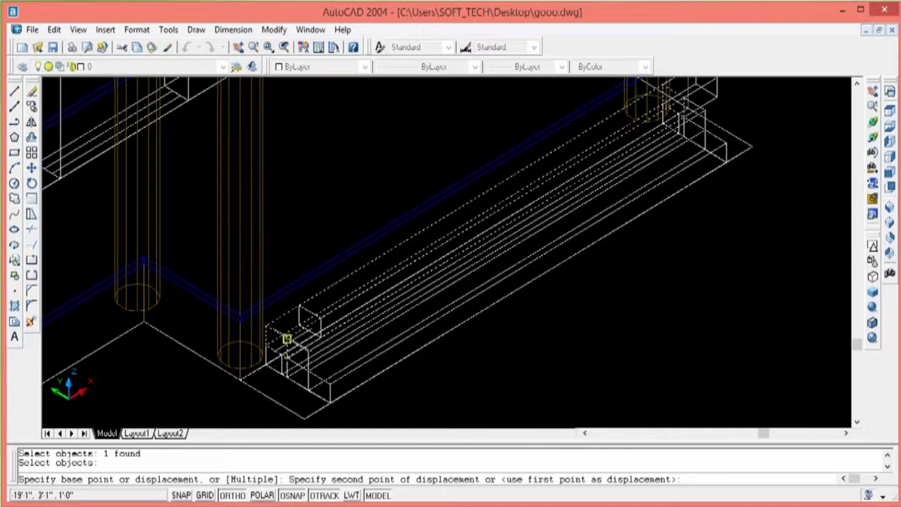
left_click(288, 337)
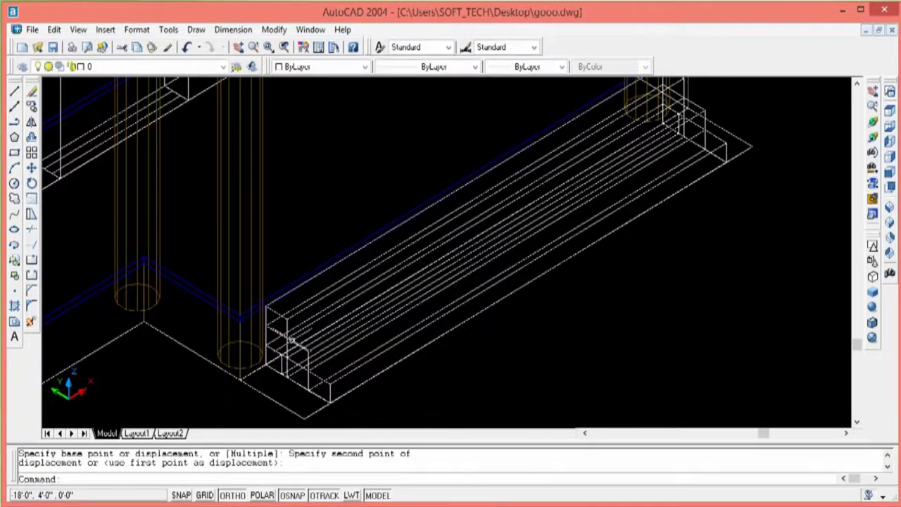
left_click(873, 309)
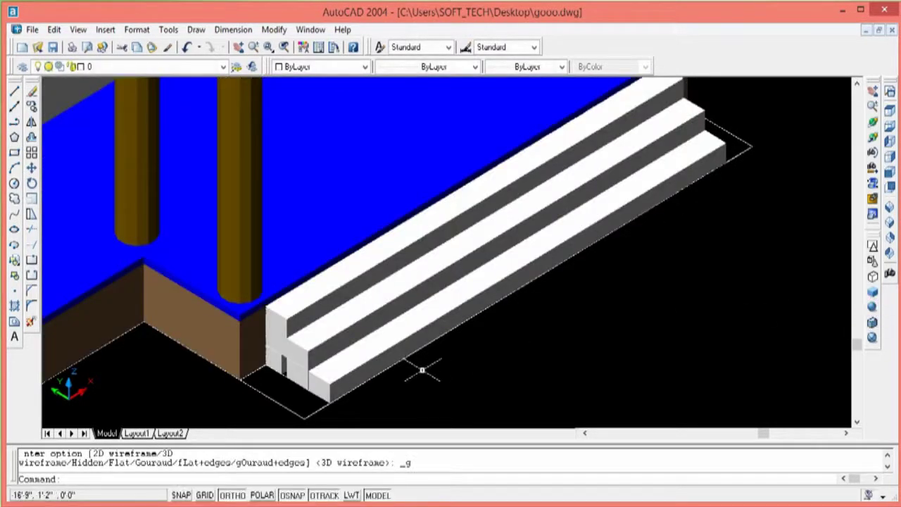
Window-select and erase the misplaced step block
left_click(266, 357)
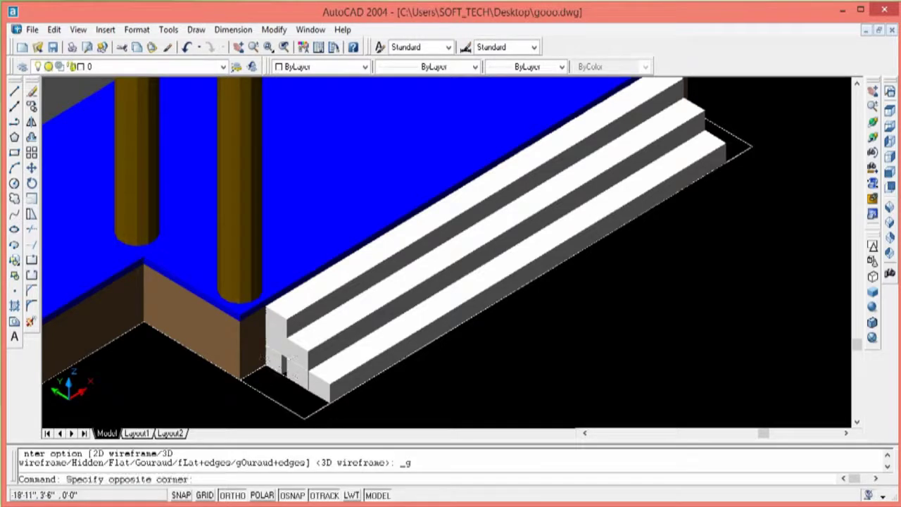
left_click(281, 362)
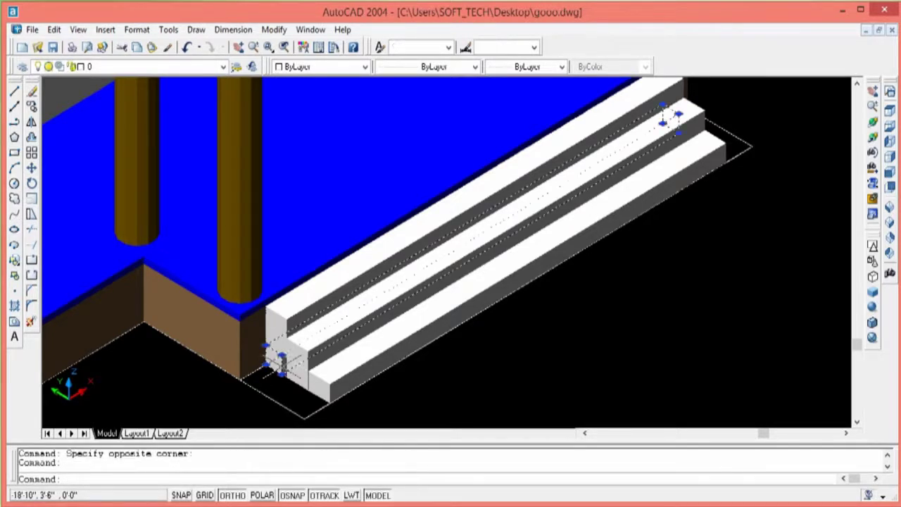
key("Delete")
key("Escape")
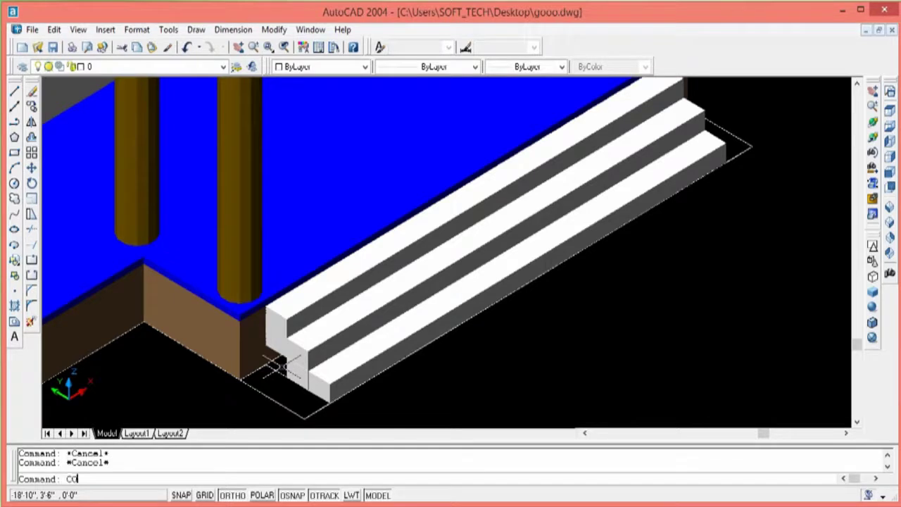
Copy the lower step from its corner to form three even steps, back in 3D Wireframe
key("Return")
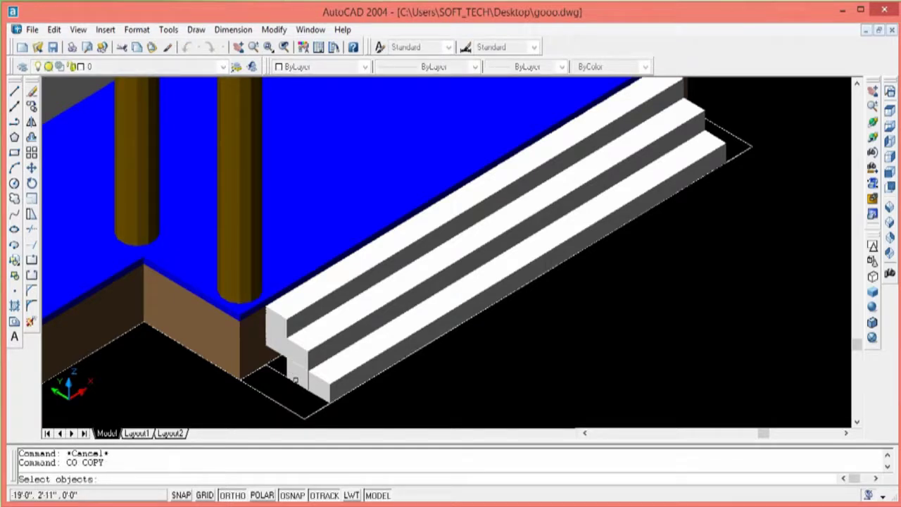
left_click(294, 381)
key("Return")
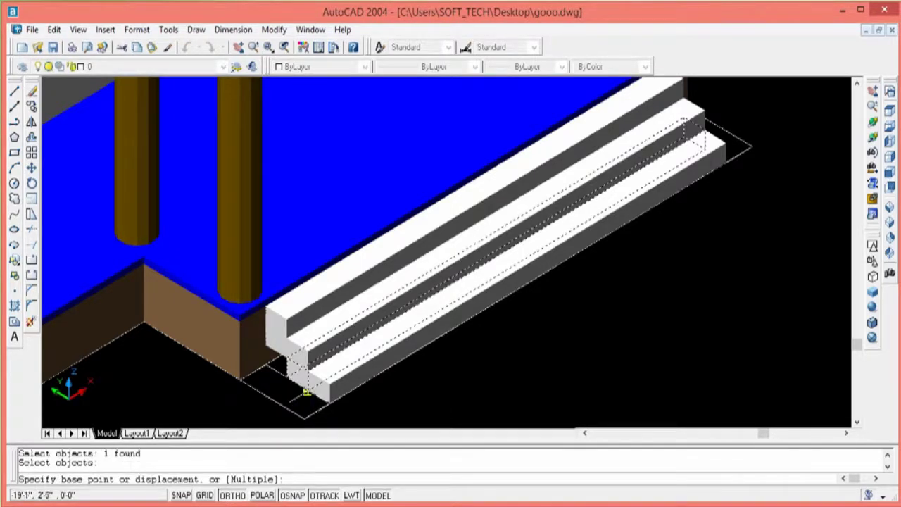
left_click(305, 392)
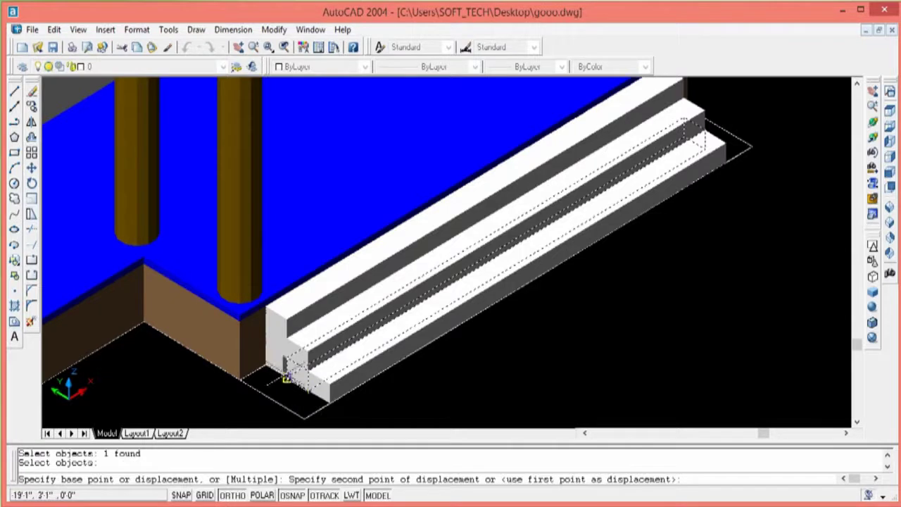
left_click(287, 378)
key("Escape")
key("Escape")
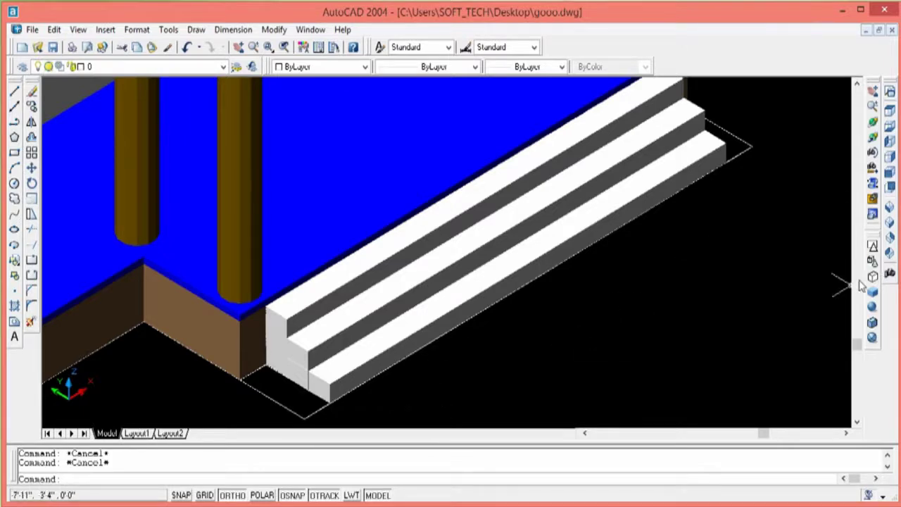
left_click(872, 260)
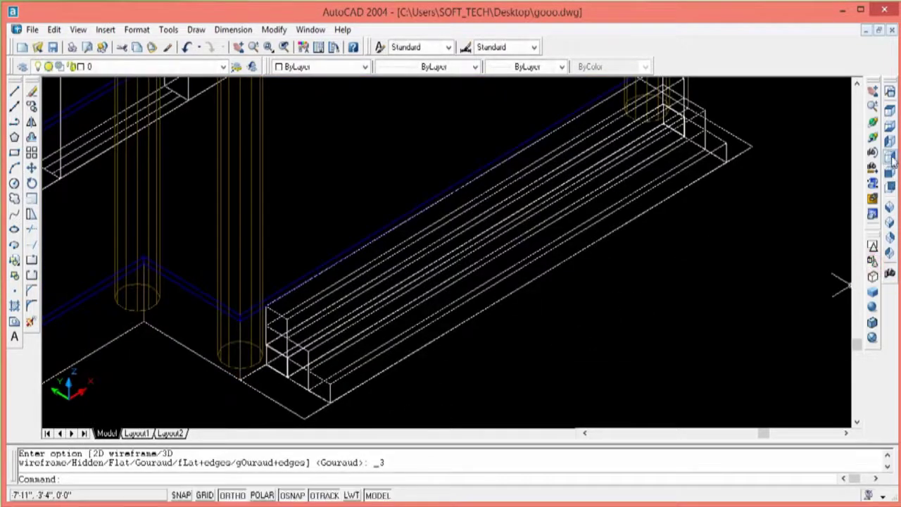
In Top view, copy both step rectangles 3' down in front of the porch
left_click(889, 113)
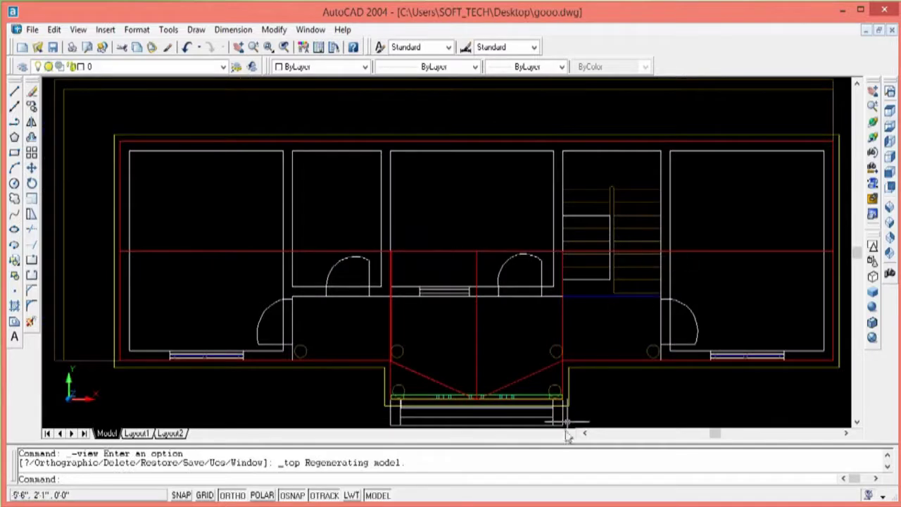
key("Escape")
key("Escape")
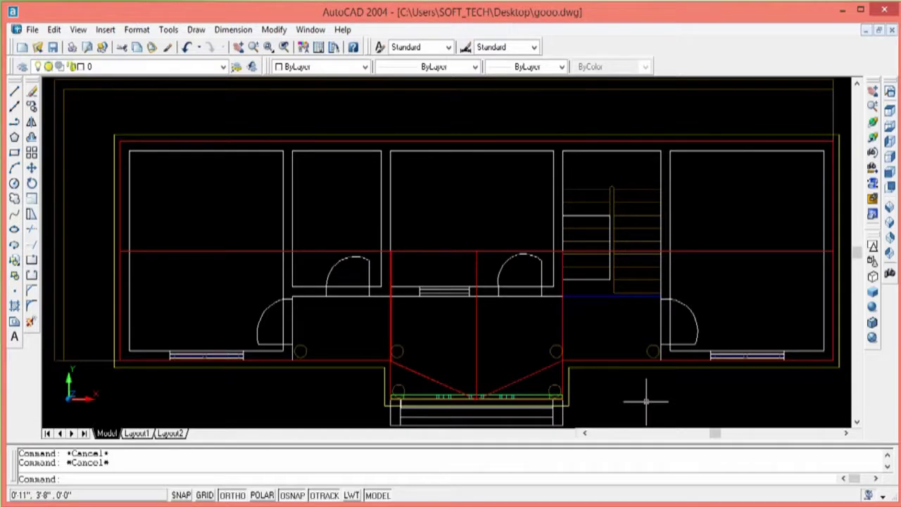
left_click(859, 423)
left_click(861, 423)
type("co")
key("Return")
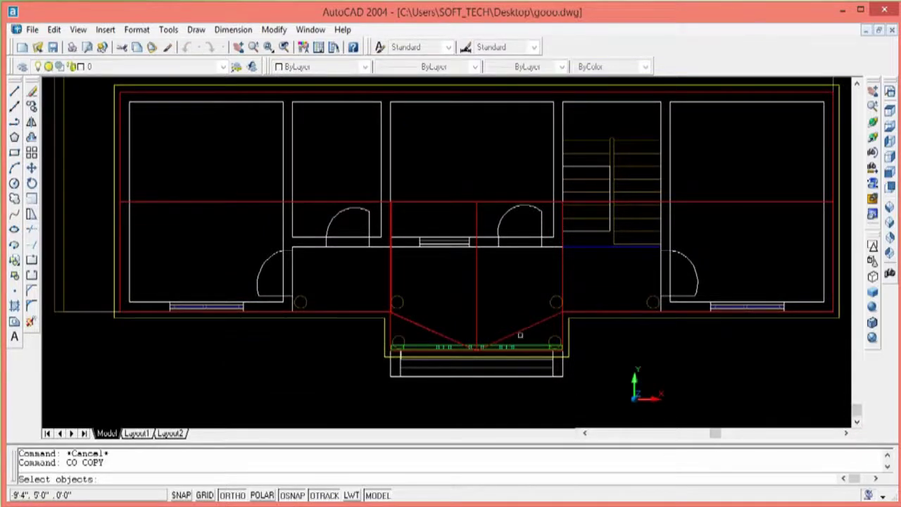
left_click(558, 364)
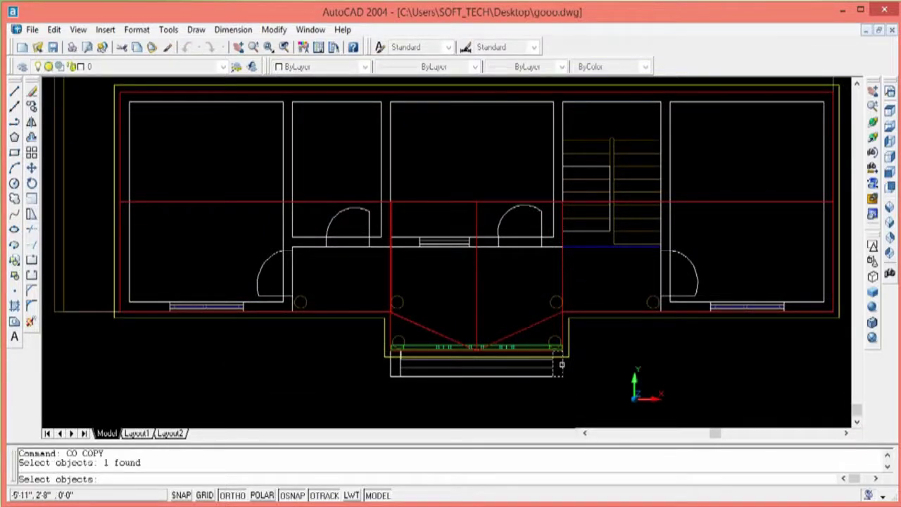
left_click(395, 375)
key("Return")
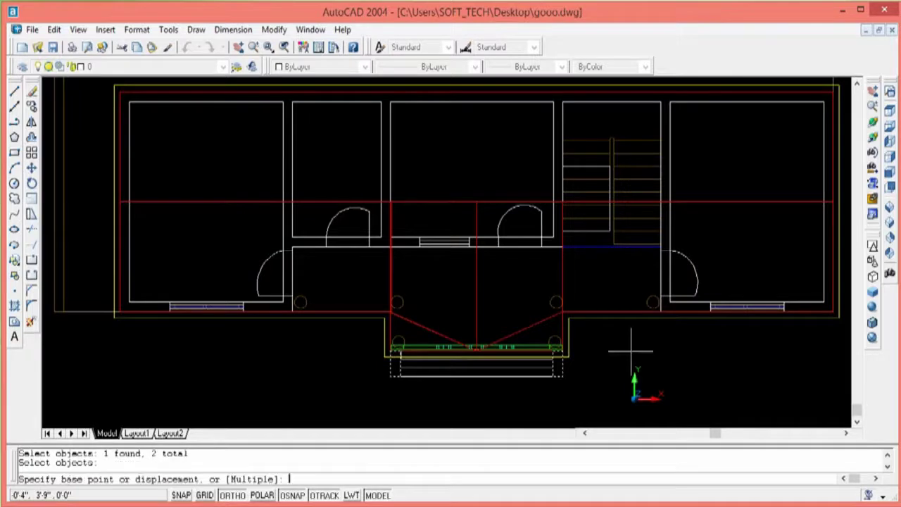
left_click(631, 350)
type("3'")
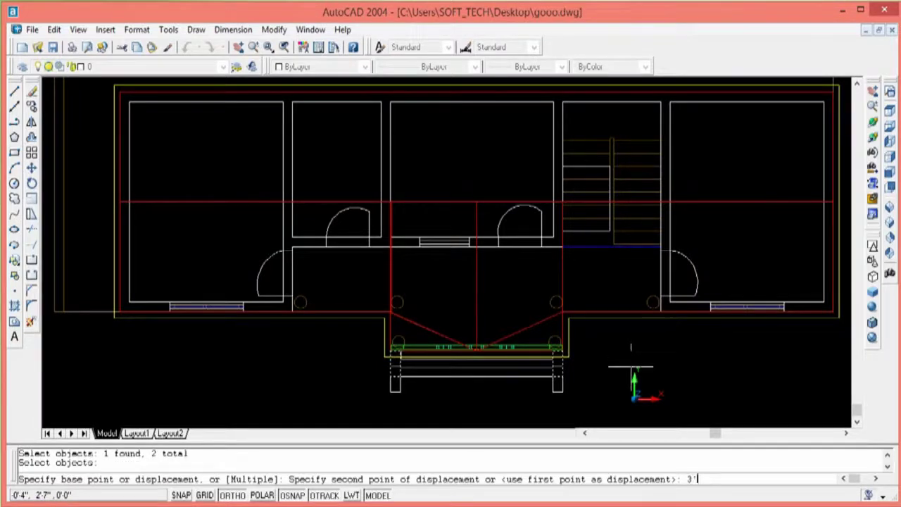
key("Return")
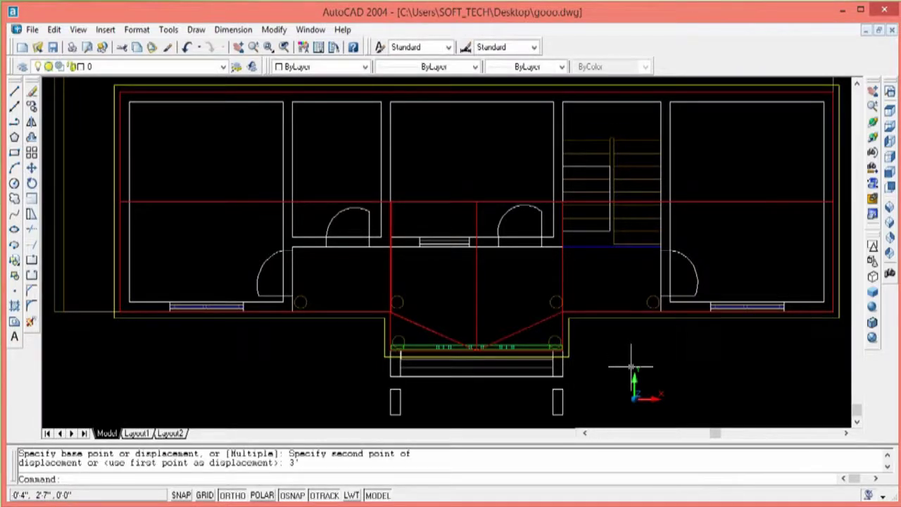
type("Z")
Zoom onto the new rectangles and delete a wrongly offset inner outline on the right one
key("Return")
left_click(582, 384)
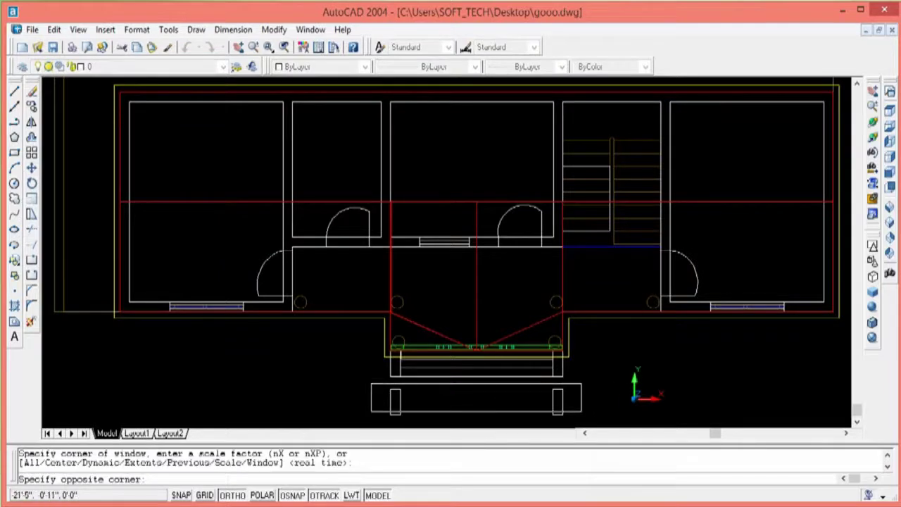
left_click(355, 420)
key("Escape")
key("Escape")
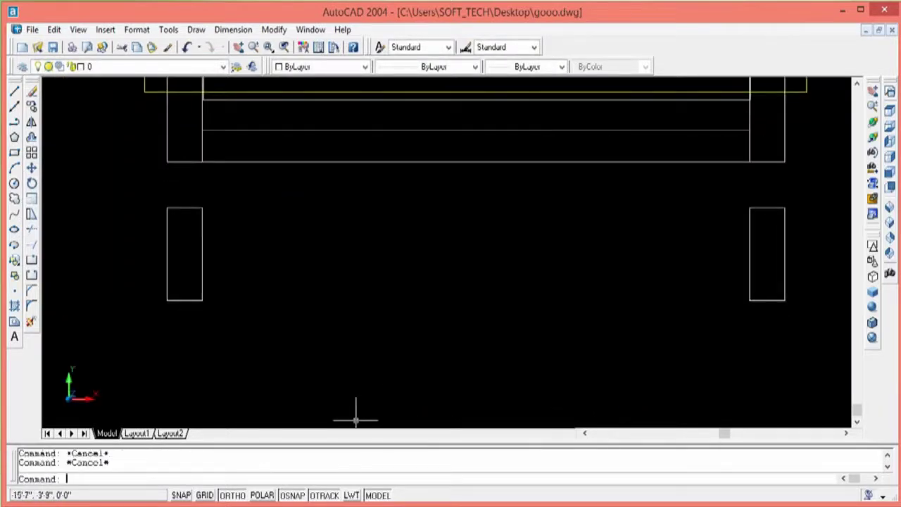
type("o")
key("Return")
key("Return")
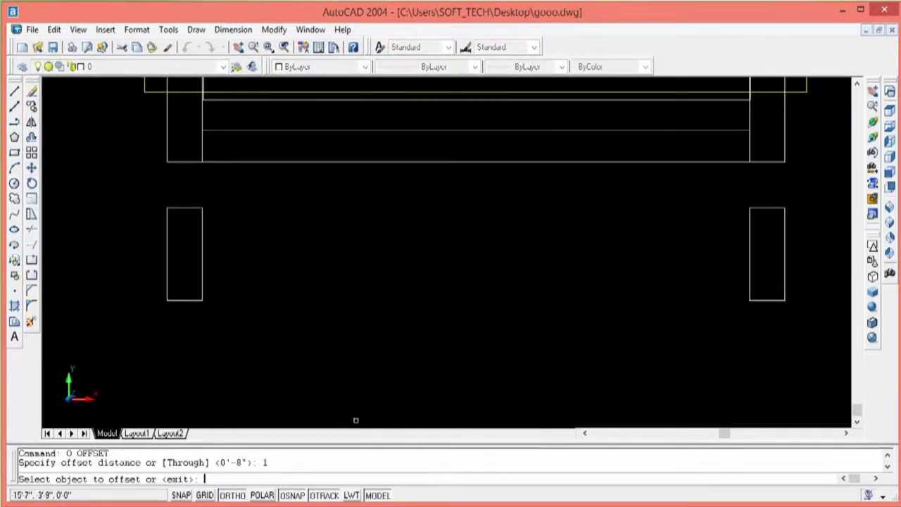
left_click(784, 278)
left_click(765, 277)
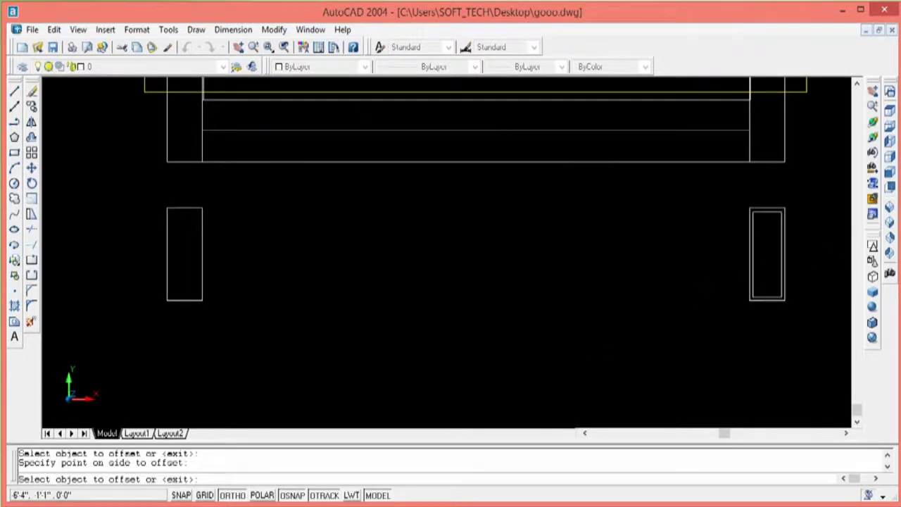
key("Escape")
left_click(760, 297)
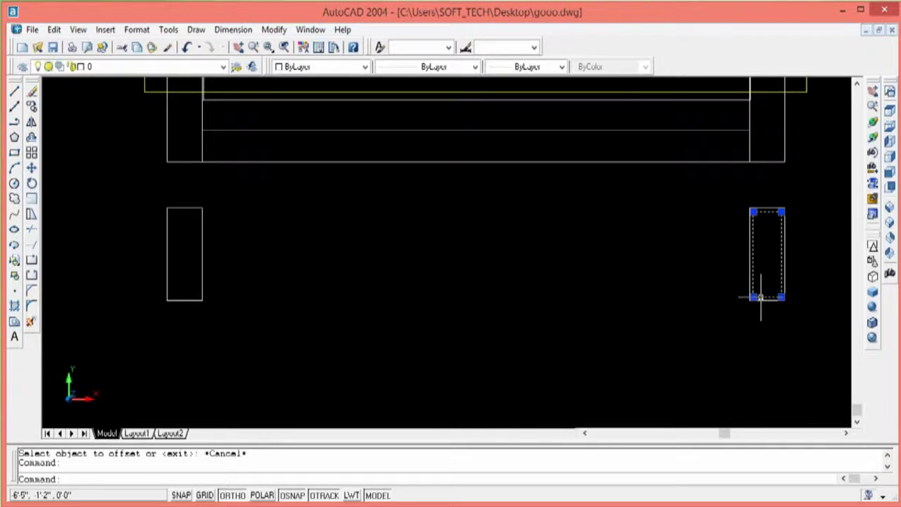
key("Delete")
key("Escape")
Offset the right and left rectangles inward by 2
type("o")
key("Return")
type("2")
key("Return")
left_click(781, 288)
left_click(762, 286)
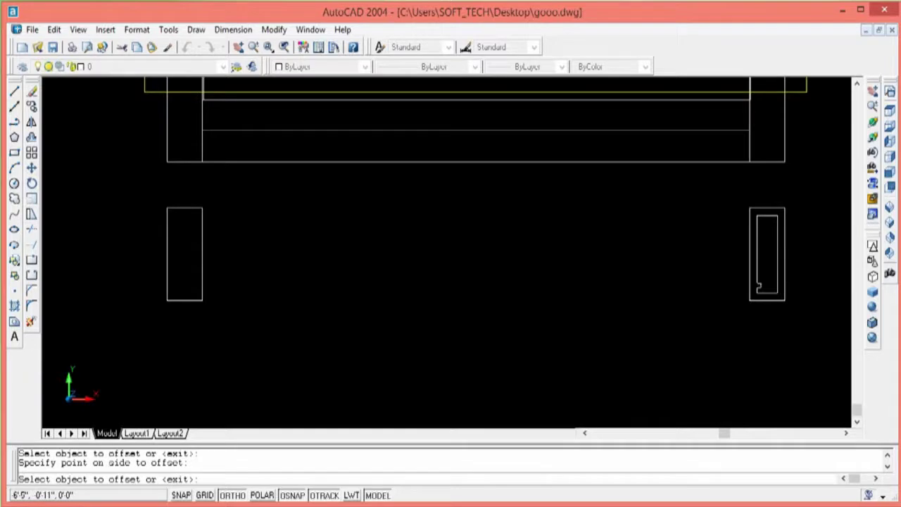
left_click(200, 253)
left_click(175, 244)
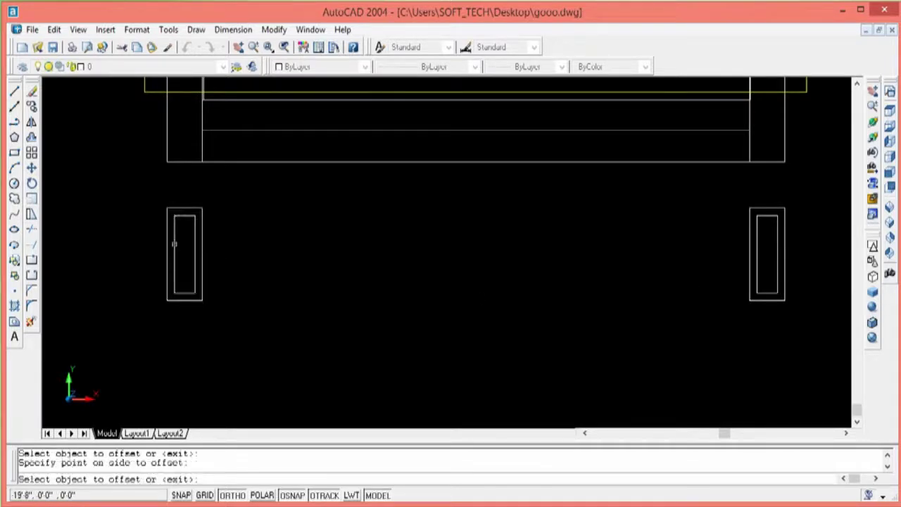
key("Escape")
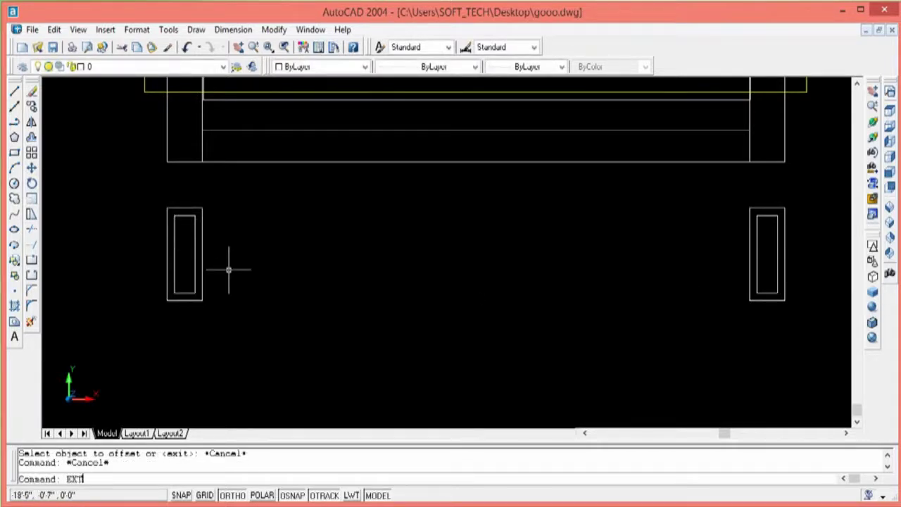
Extrude all four planter outlines to a height of 20 and preview them shaded
key("Return")
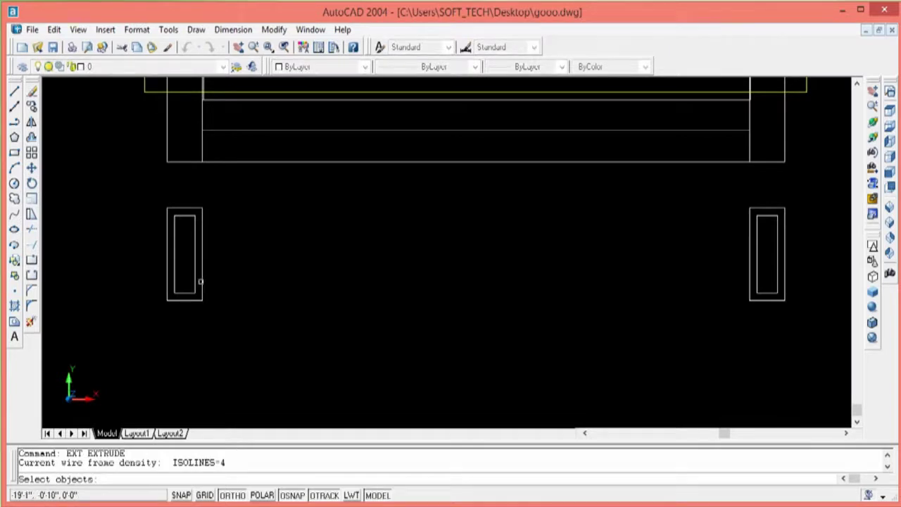
left_click(217, 264)
left_click(191, 277)
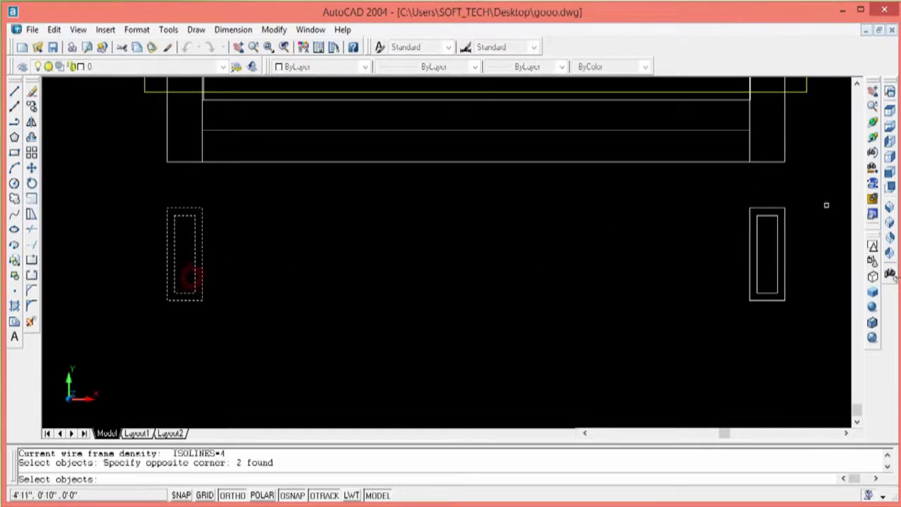
left_click(812, 260)
left_click(767, 275)
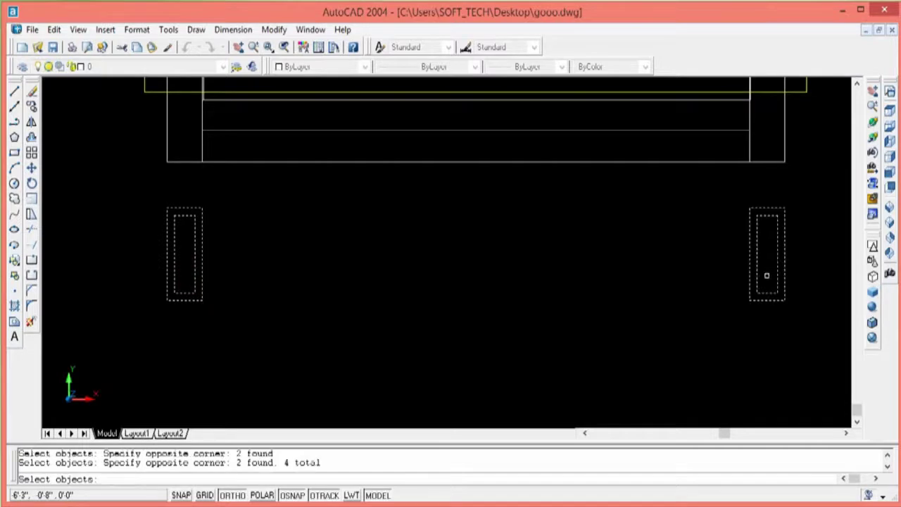
key("Return")
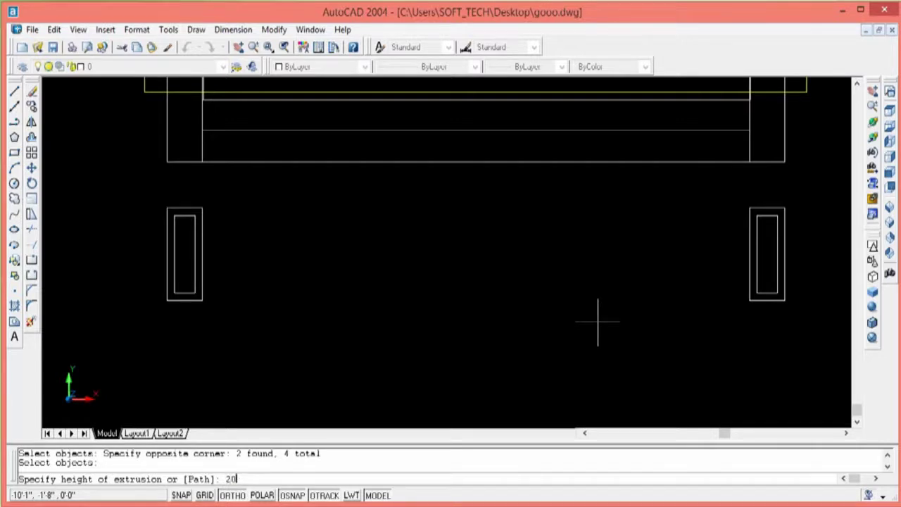
key("Return")
key("Return")
key("Escape")
key("Escape")
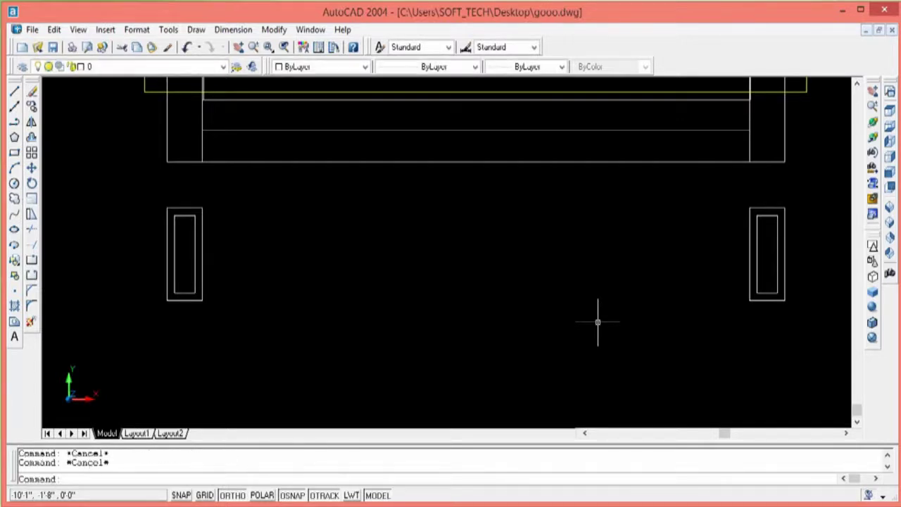
left_click(871, 309)
left_click(873, 261)
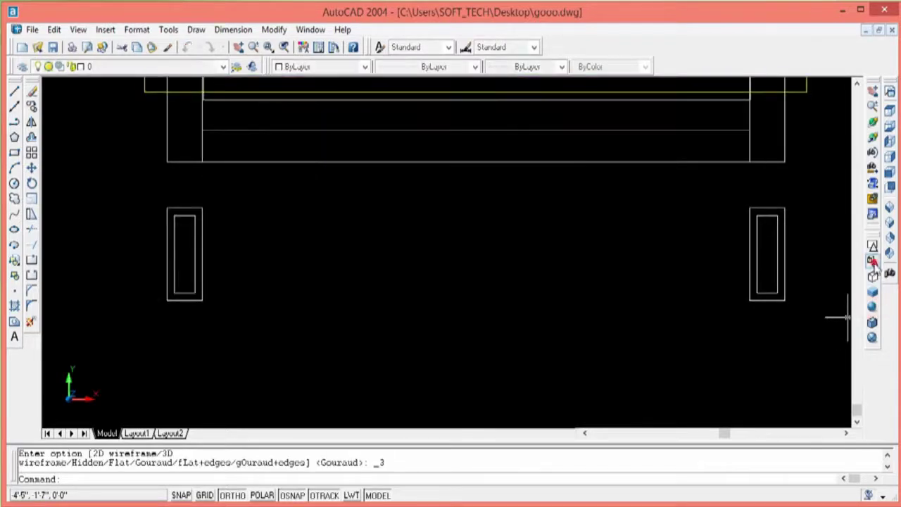
Subtract the right inner solid from the right outer planter solid
type("SUu")
key("Return")
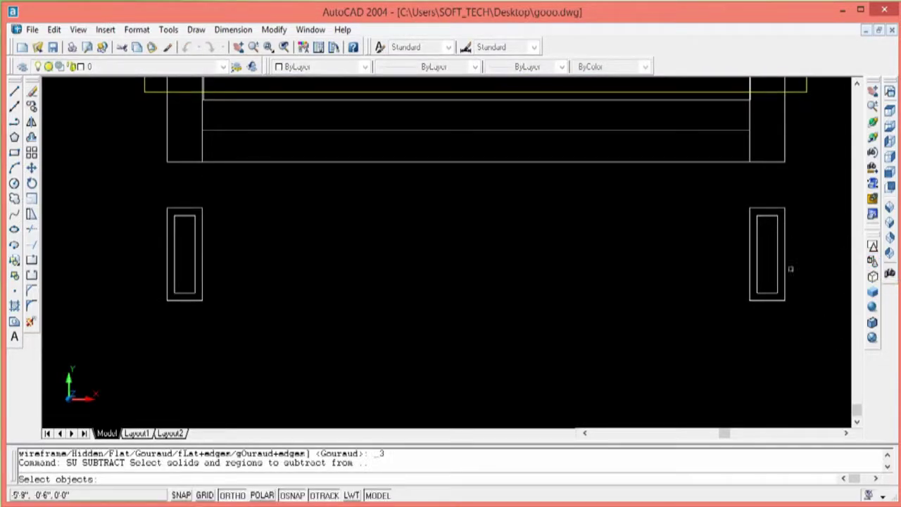
left_click(784, 272)
key("Return")
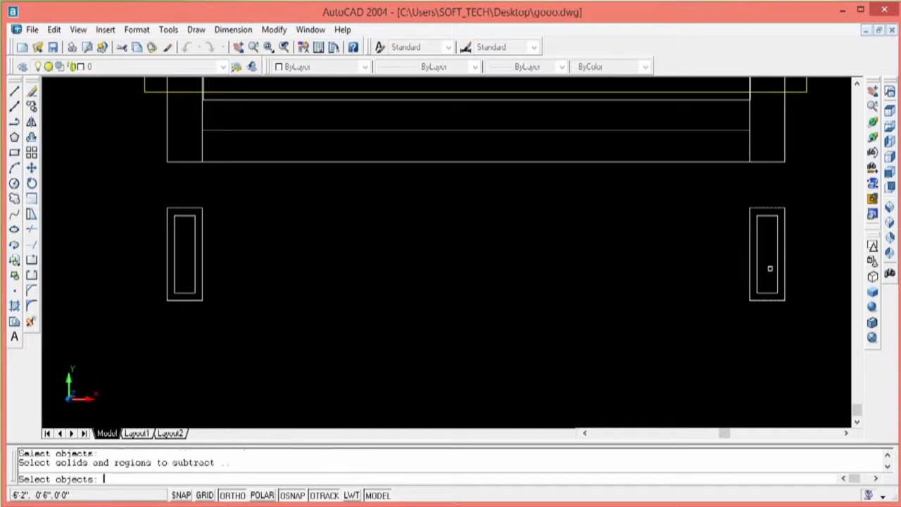
left_click(778, 275)
key("Return")
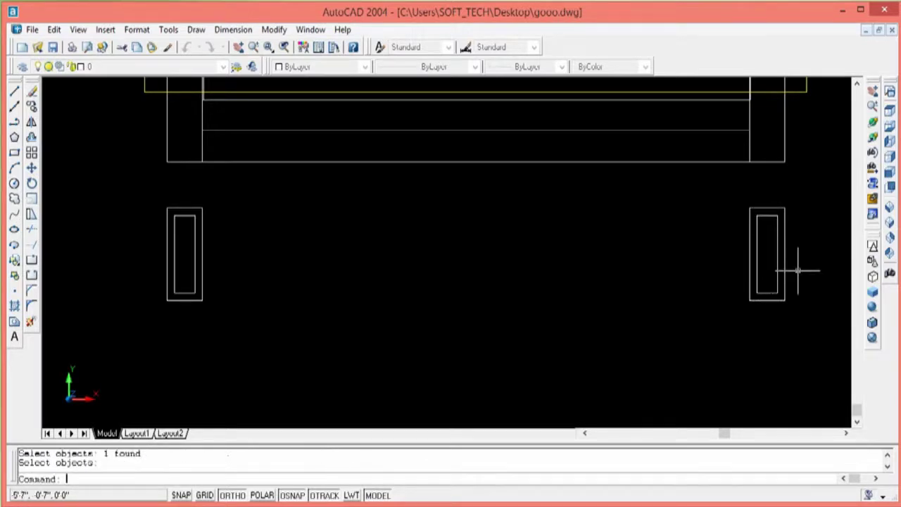
Subtract the left inner solid from the left planter and check both with Gouraud shading
right_click(316, 292)
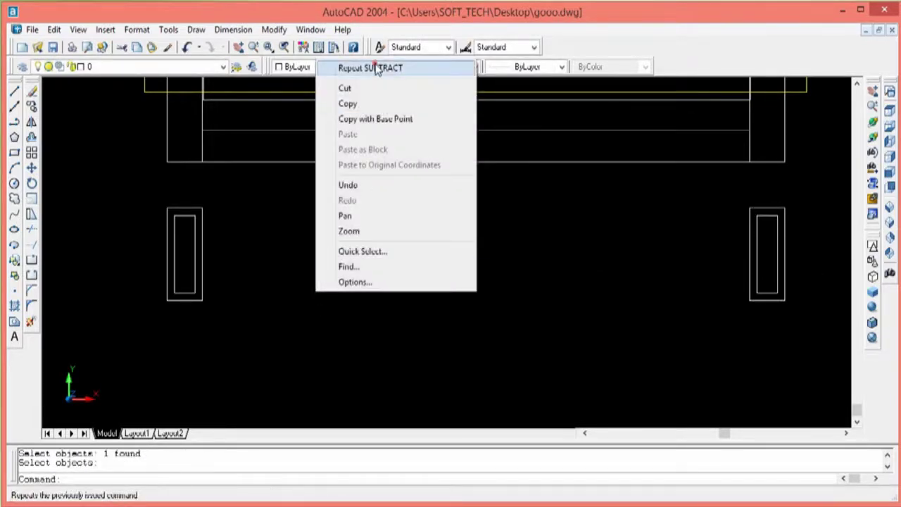
left_click(377, 67)
left_click(203, 265)
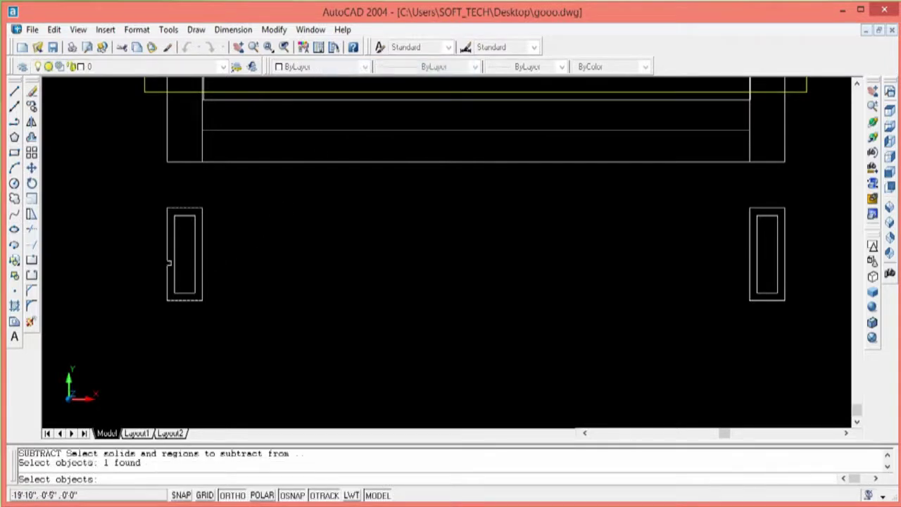
key("Return")
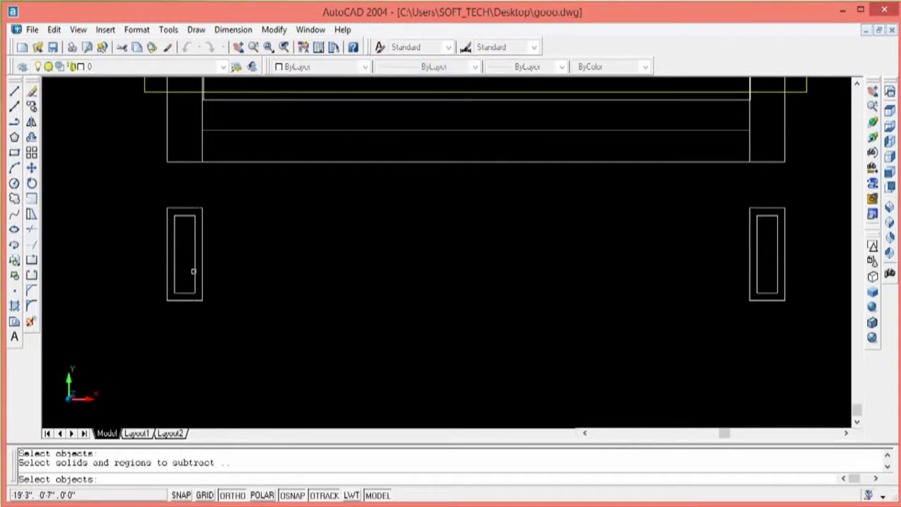
left_click(193, 271)
key("Return")
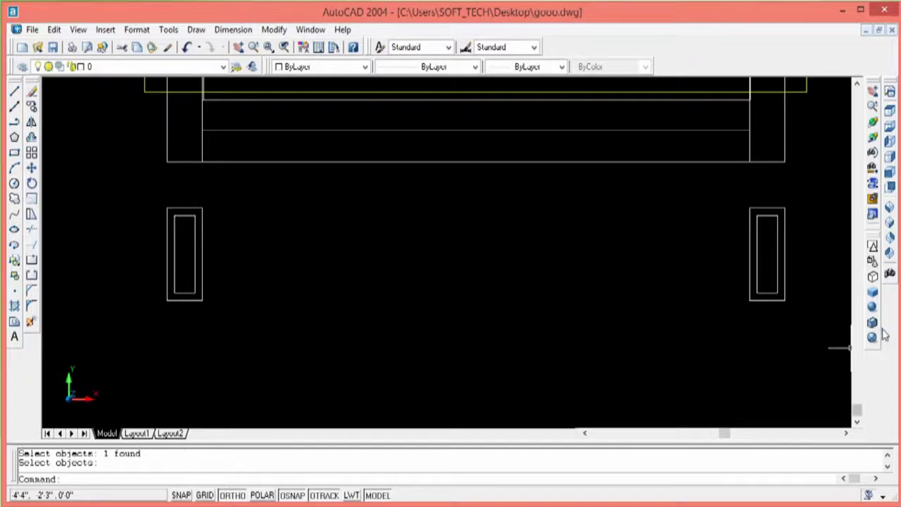
left_click(872, 307)
left_click(872, 261)
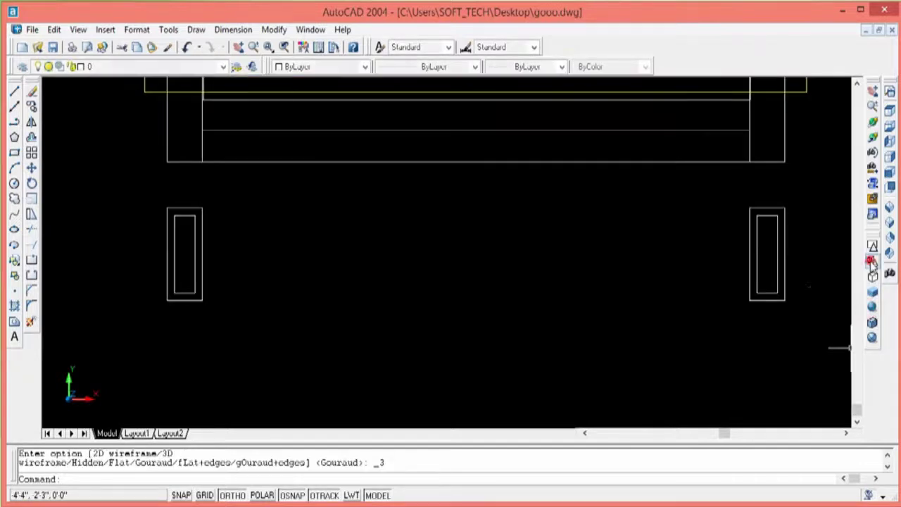
key("Escape")
key("Escape")
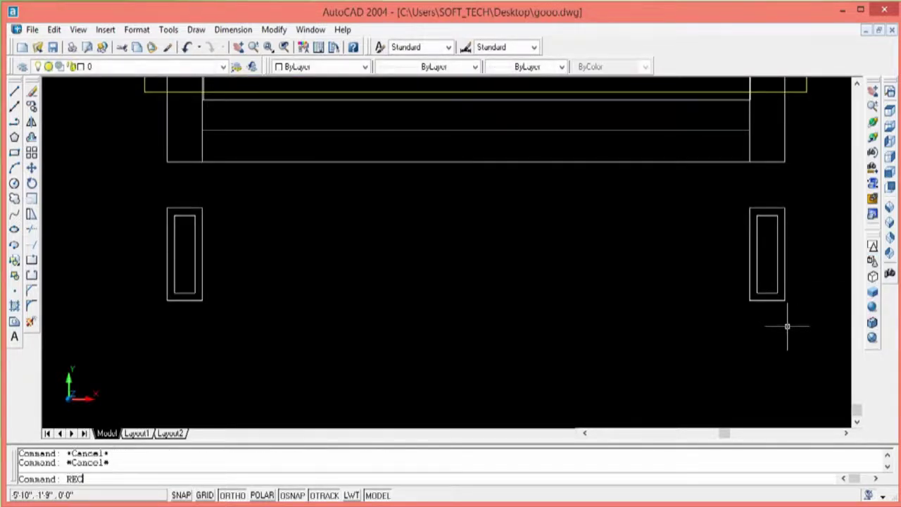
Draw a rectangle inside each planter, right then left
key("Return")
left_click(757, 215)
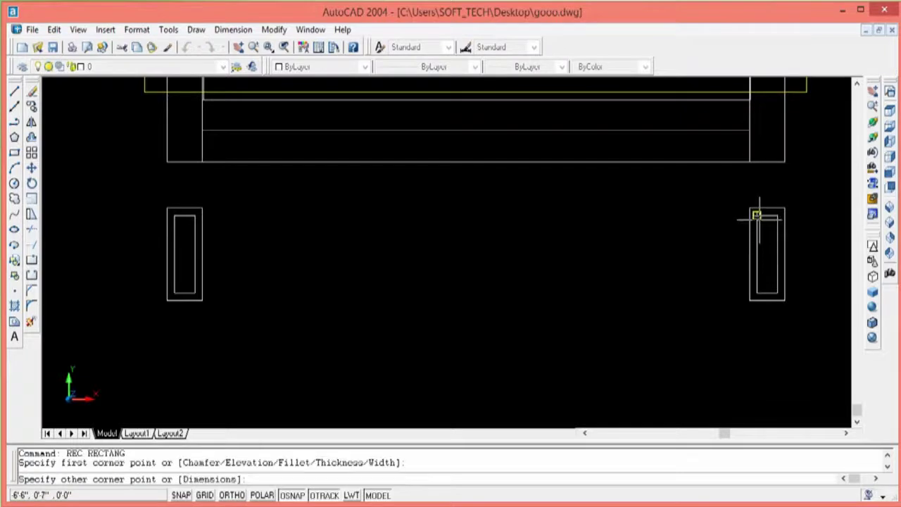
left_click(777, 293)
right_click(510, 270)
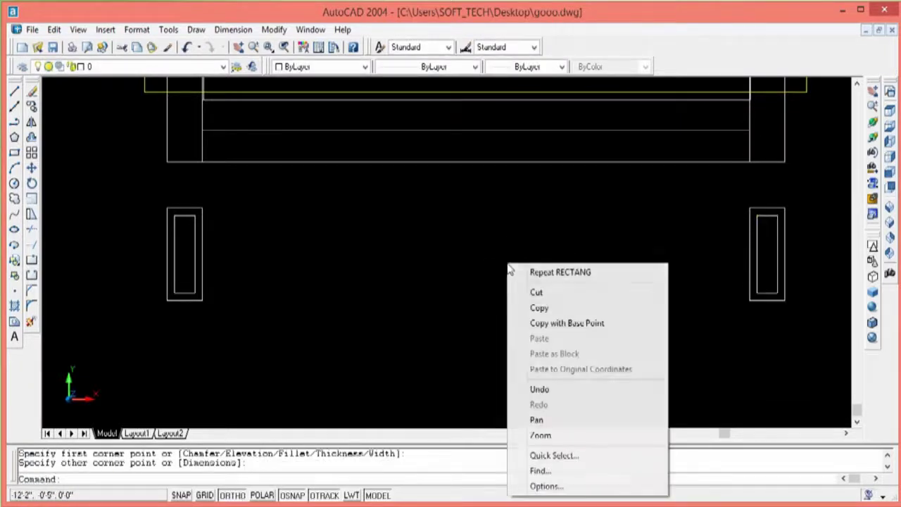
left_click(561, 274)
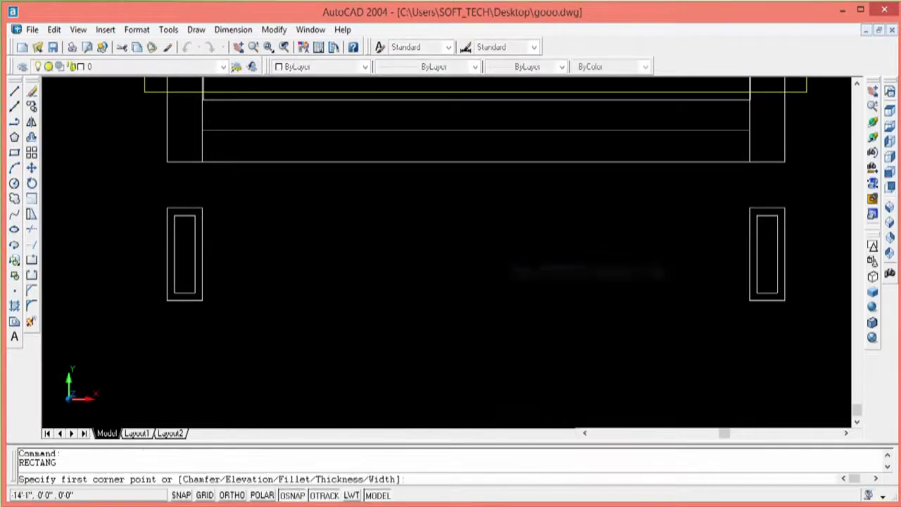
left_click(174, 214)
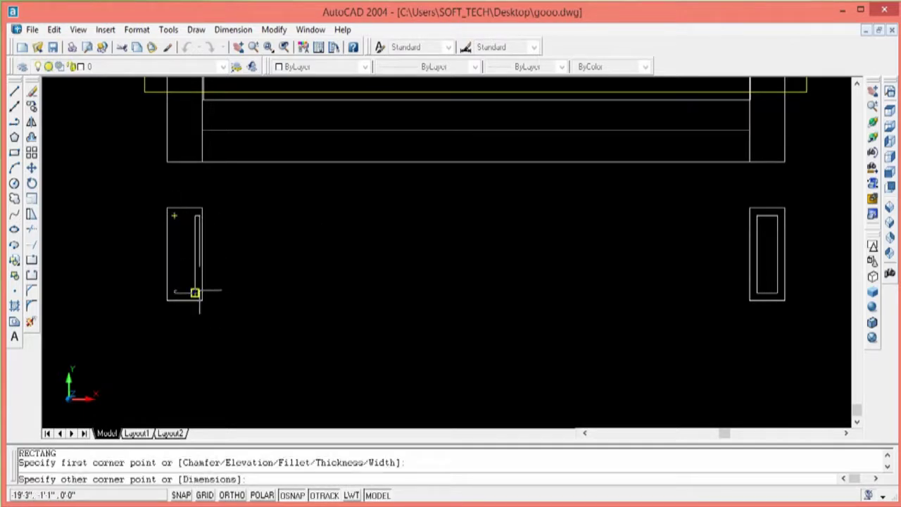
left_click(195, 292)
type("EXT")
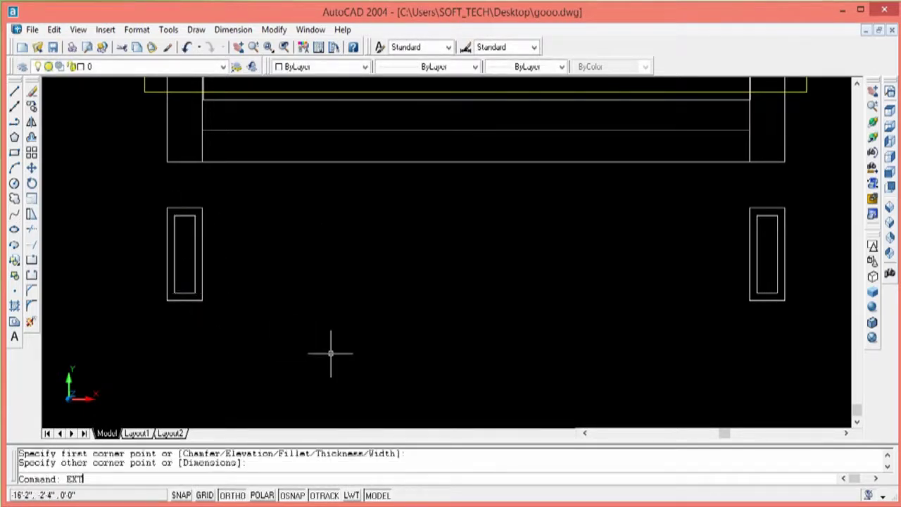
Extrude both inner rectangles 18 units high with 0 taper
key("Return")
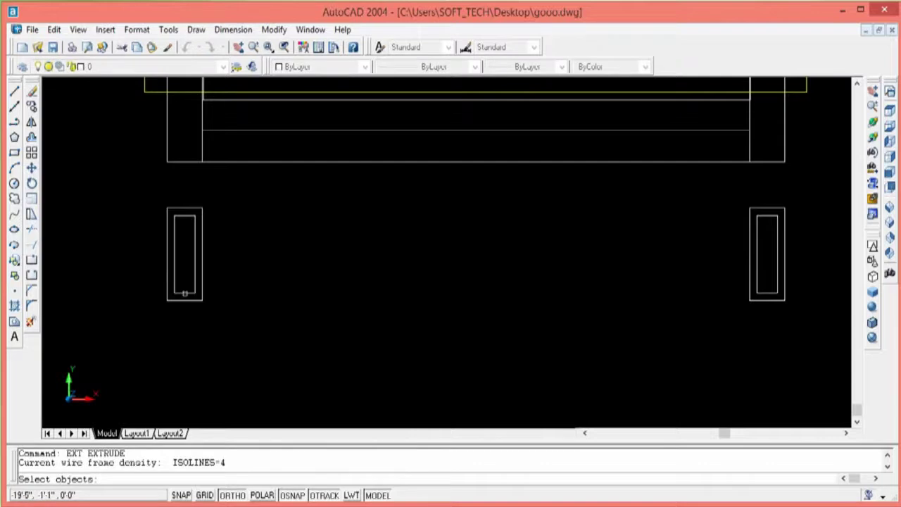
left_click(184, 293)
left_click(766, 291)
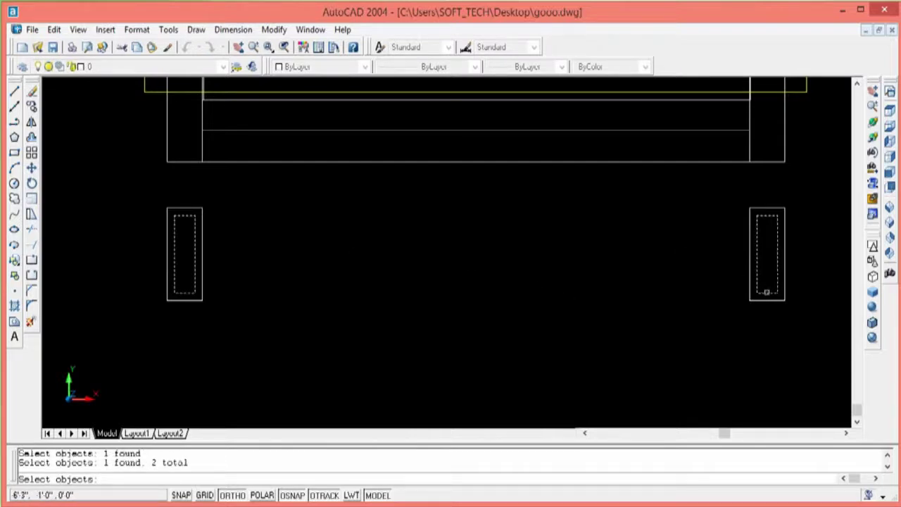
key("Return")
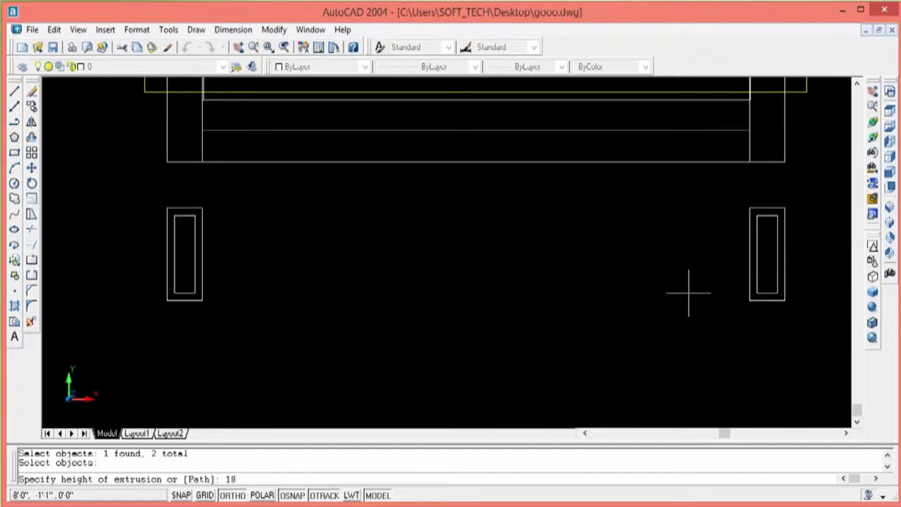
key("Return")
key("Return")
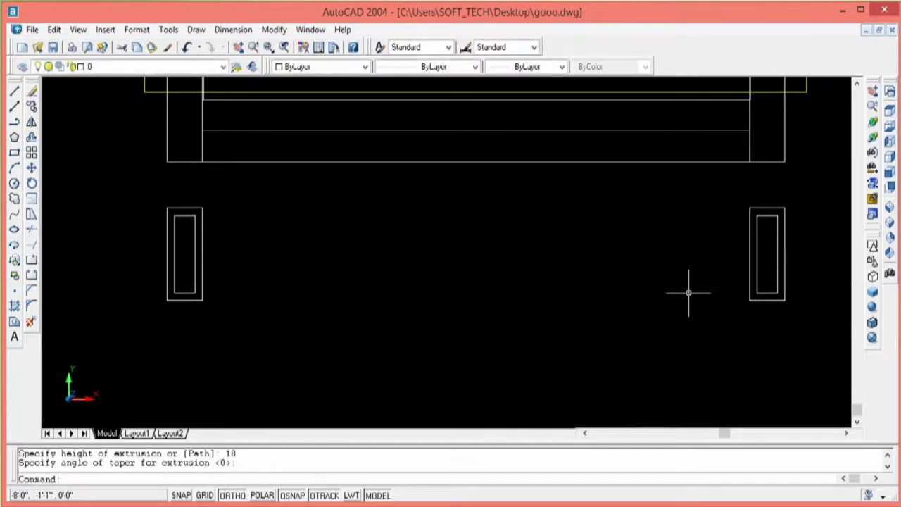
Colour both soil blocks Red and display the drawing with Gouraud shading
left_click(767, 293)
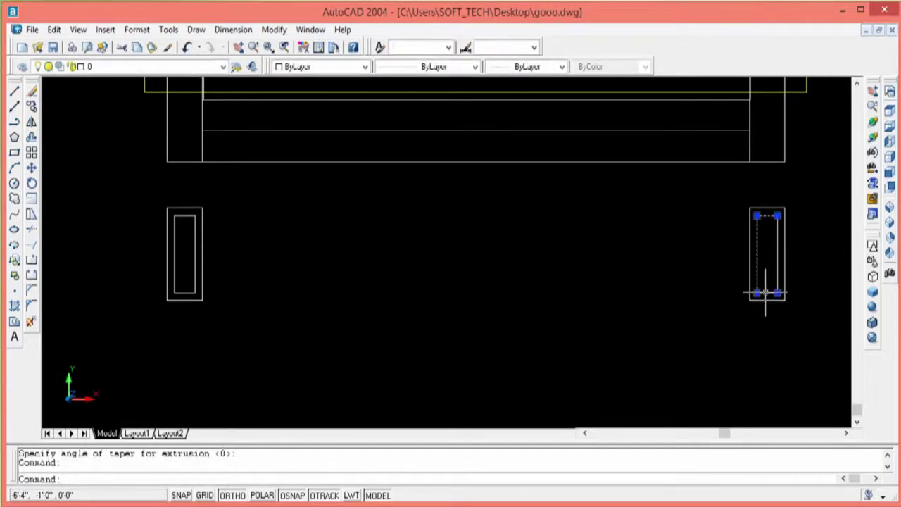
left_click(288, 249)
left_click(230, 316)
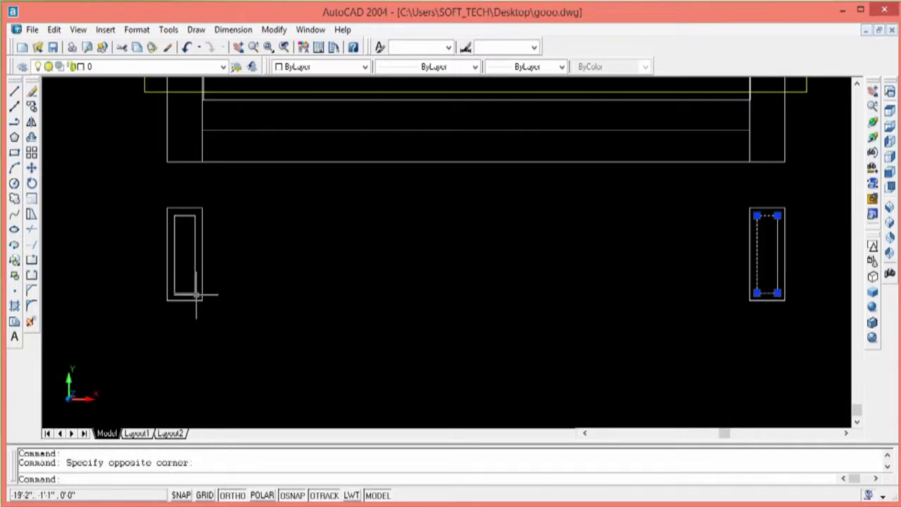
left_click(194, 291)
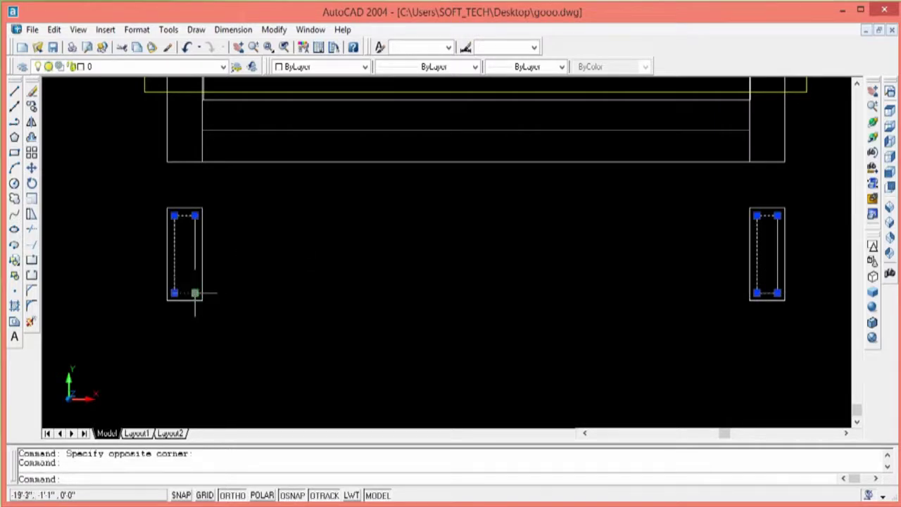
left_click(324, 65)
left_click(295, 104)
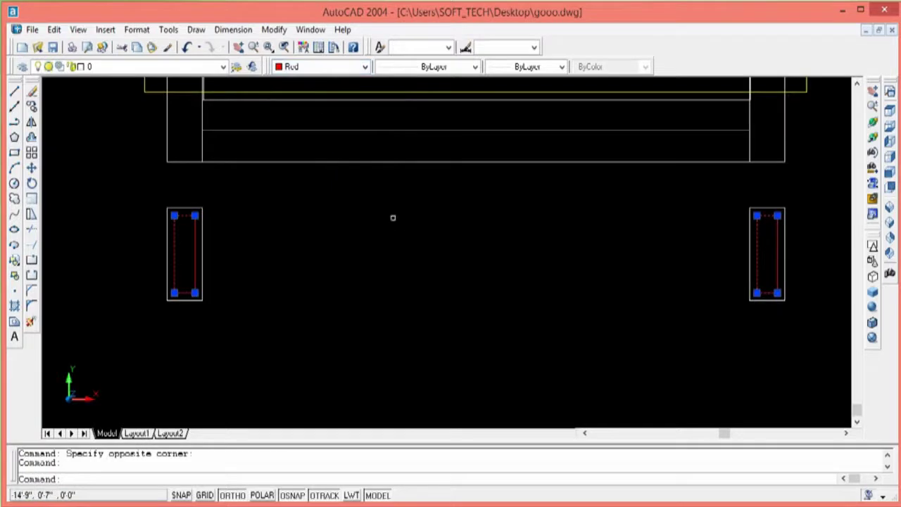
key("Escape")
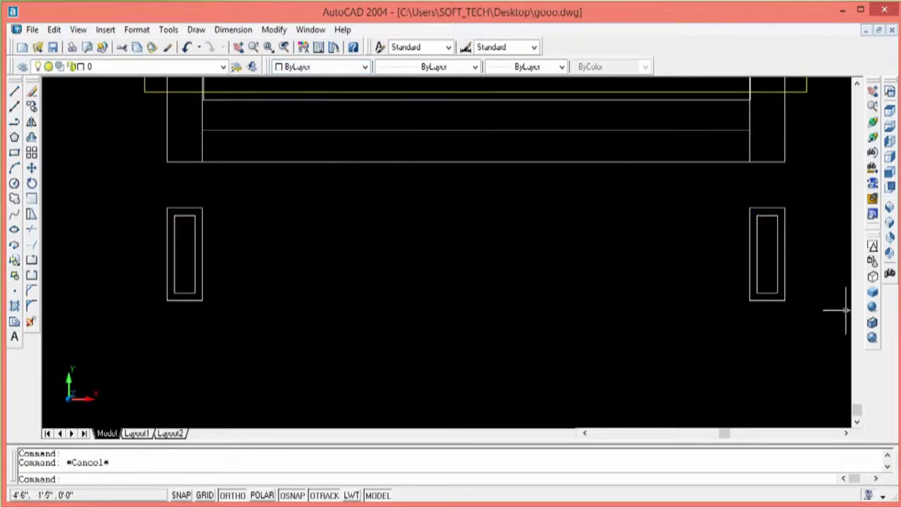
left_click(872, 308)
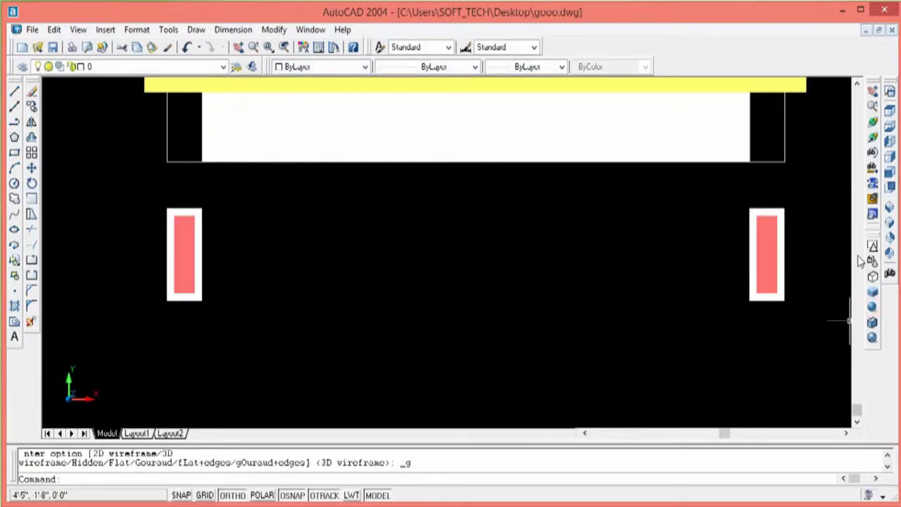
key("Escape")
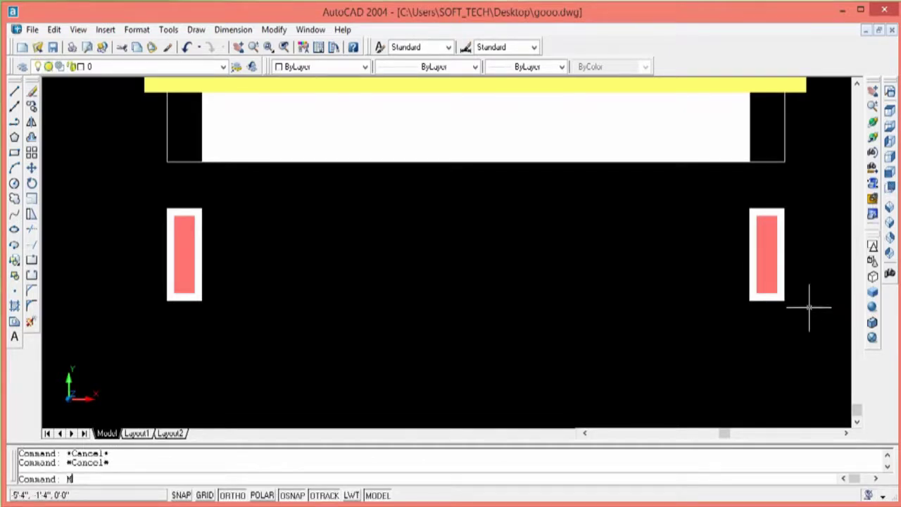
Move both planters and their red soil fills 3' upward, then zoom onto the porch steps
key("Return")
left_click(805, 266)
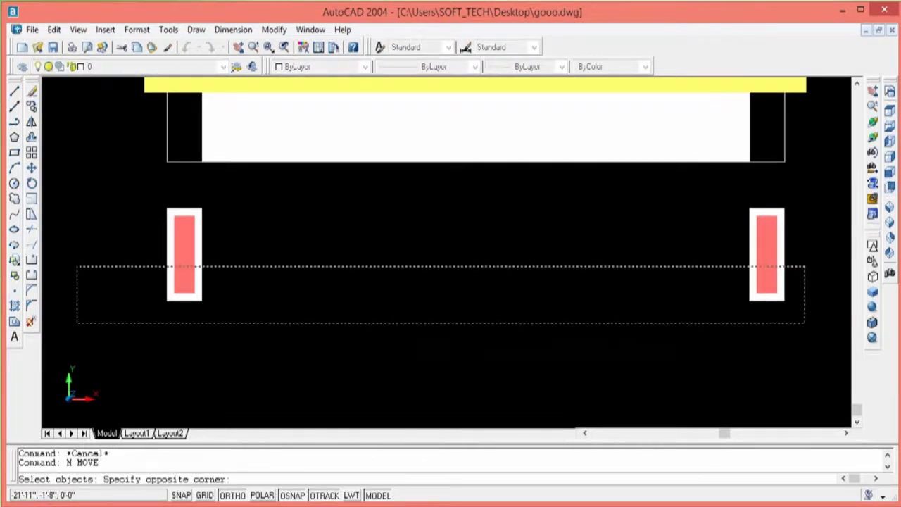
left_click(77, 323)
key("Return")
left_click(310, 369)
type("3'")
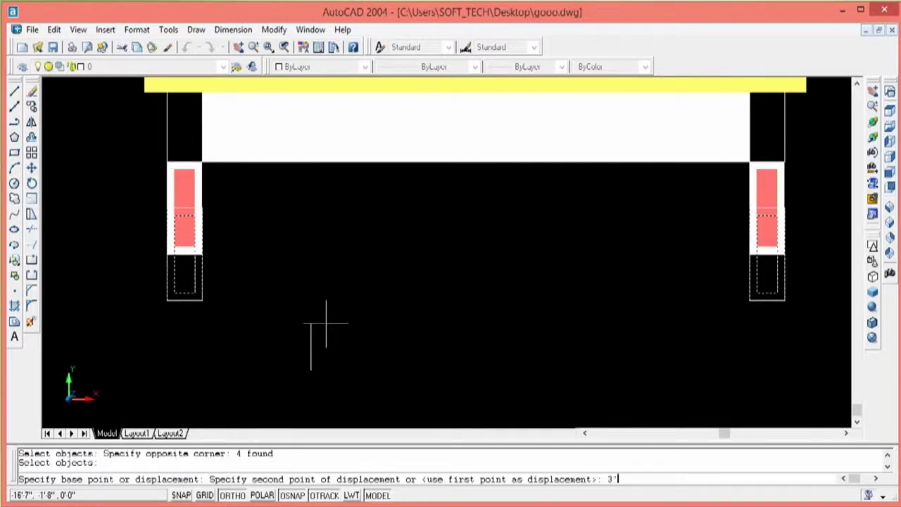
key("Return")
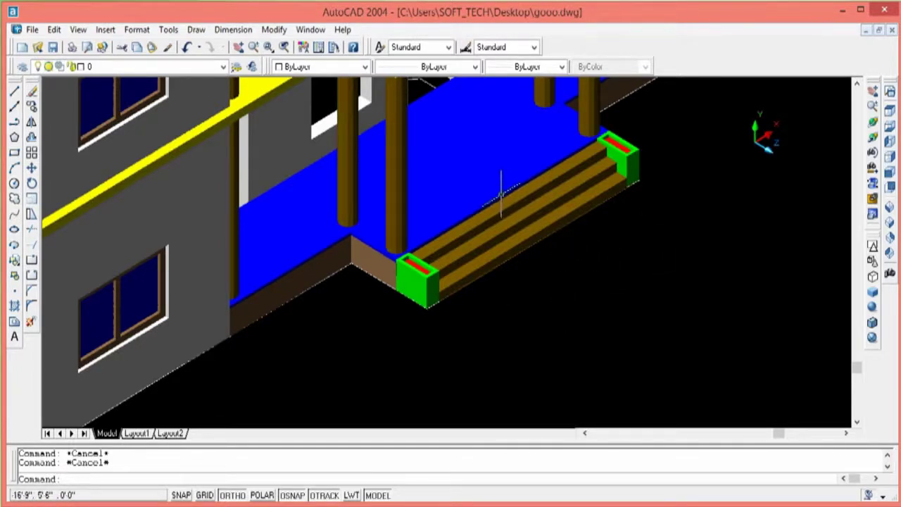
type("z")
key("Return")
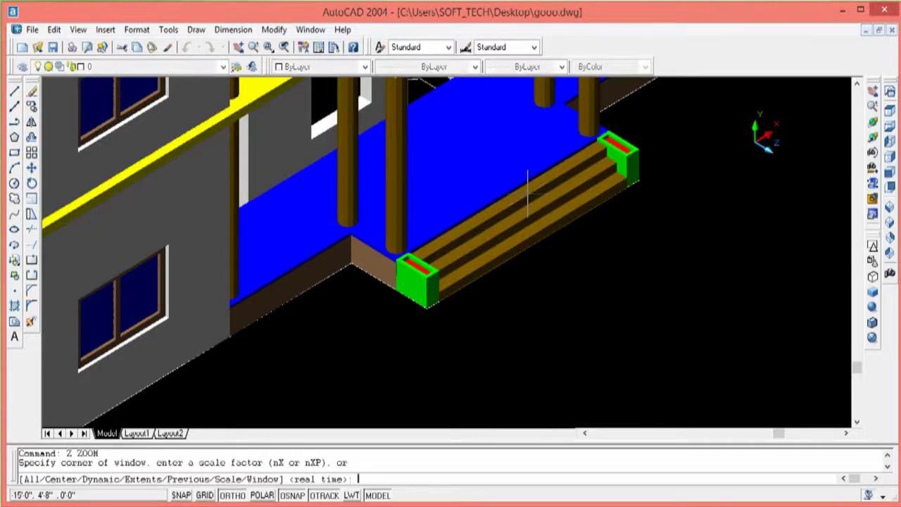
left_click(640, 124)
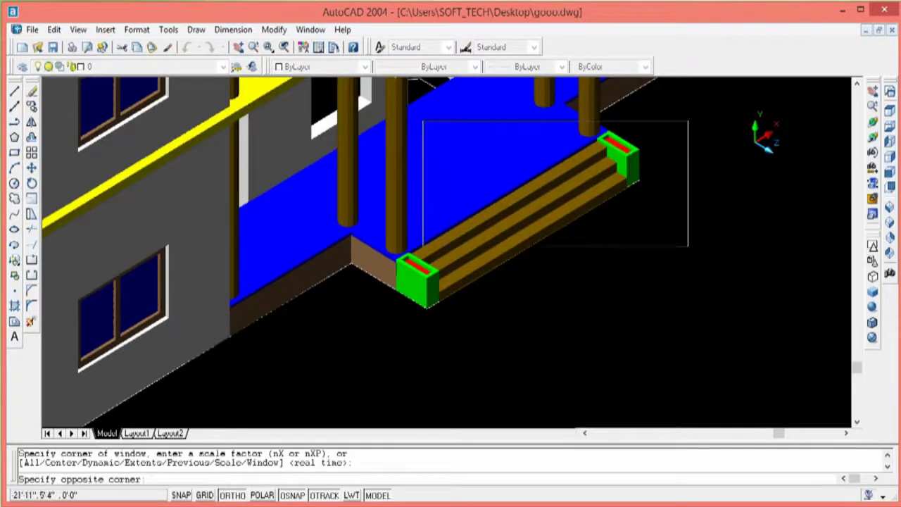
left_click(368, 310)
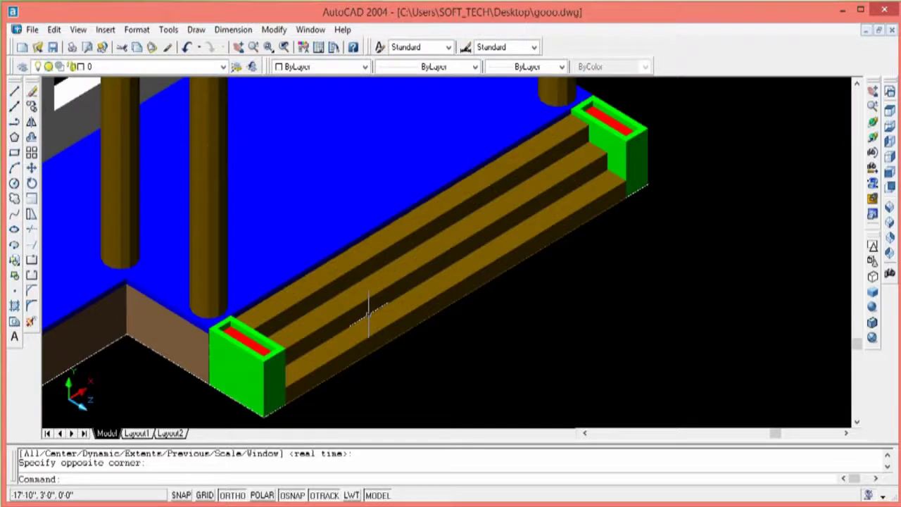
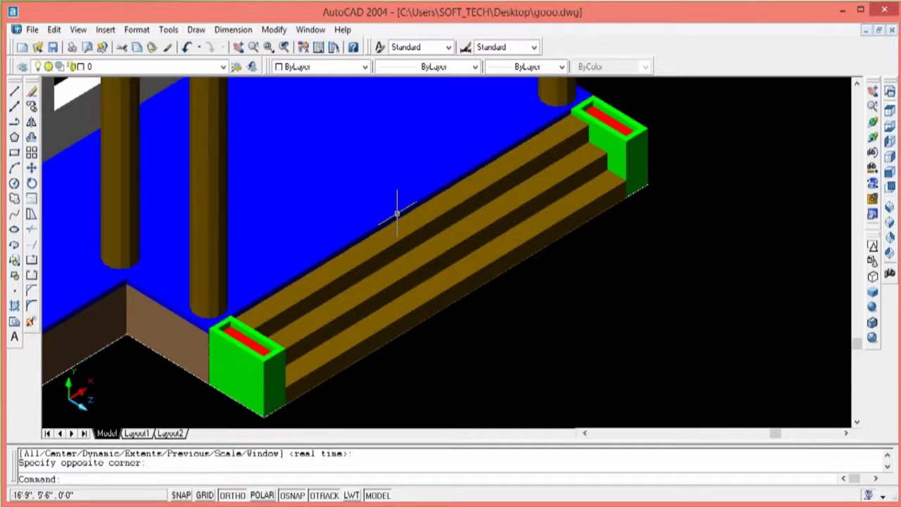
Set the fillet radius to 2 and round the top step's front edge
key("Escape")
key("Escape")
key("Return")
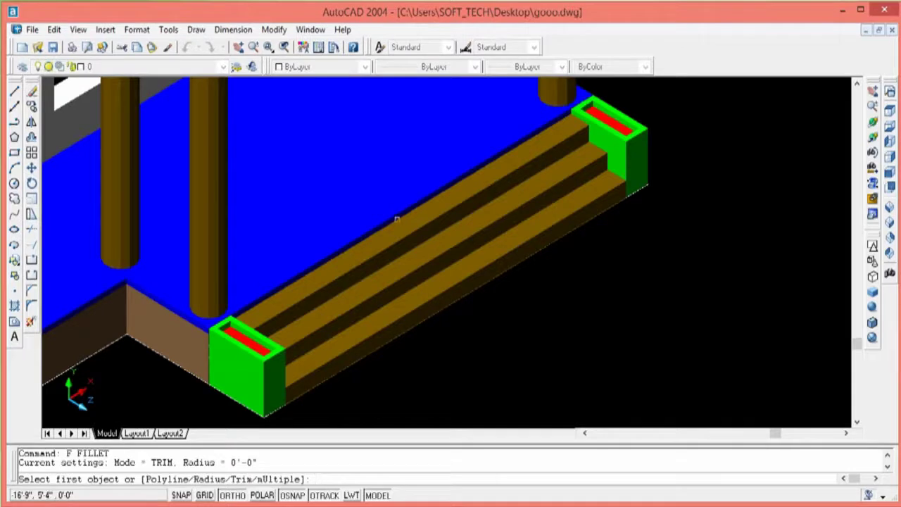
type("r")
key("Return")
key("Return")
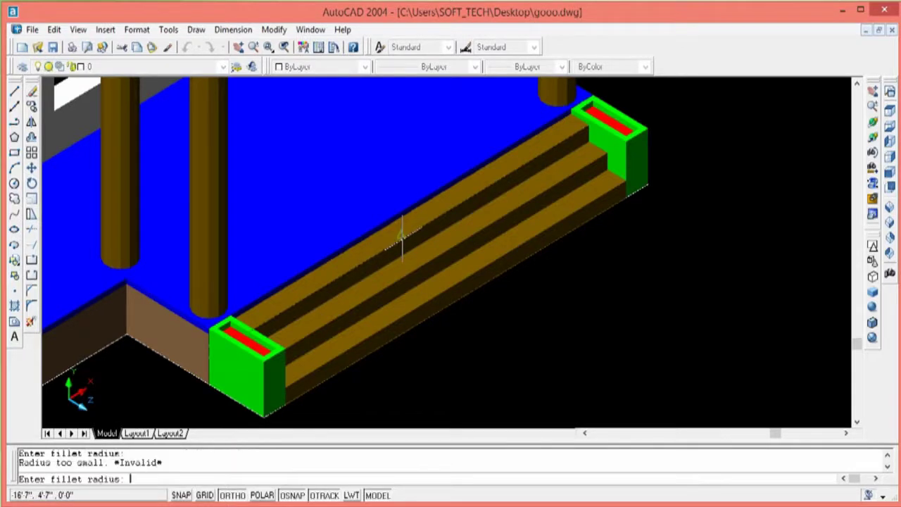
type("2")
key("Return")
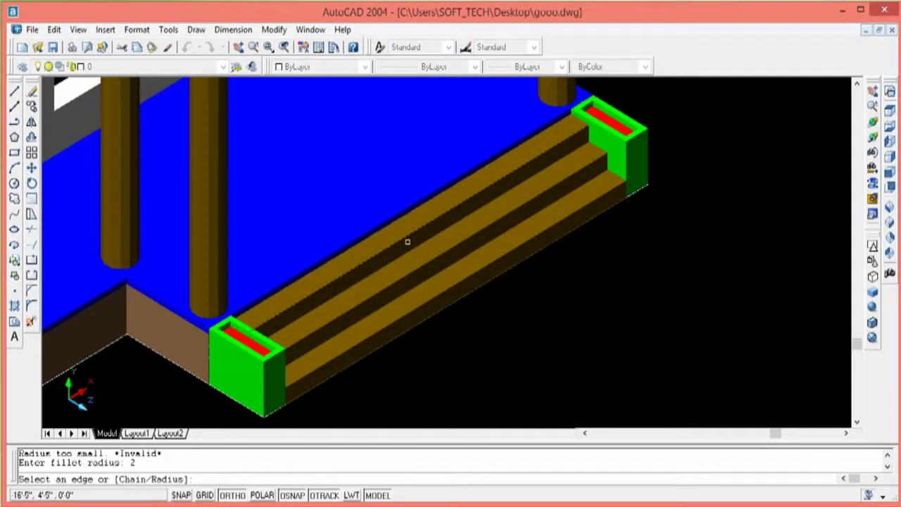
right_click(407, 241)
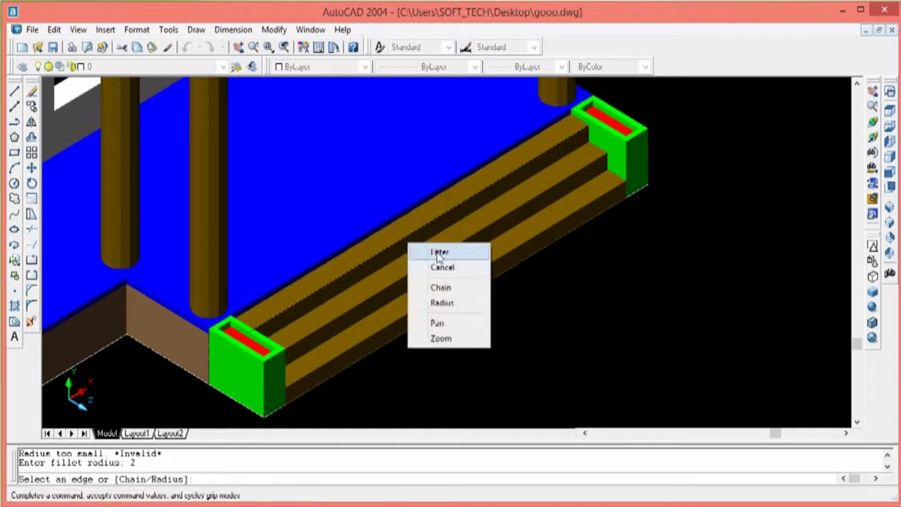
left_click(436, 253)
Repeat the 2-inch fillet on the second step's front edge
right_click(437, 251)
left_click(472, 262)
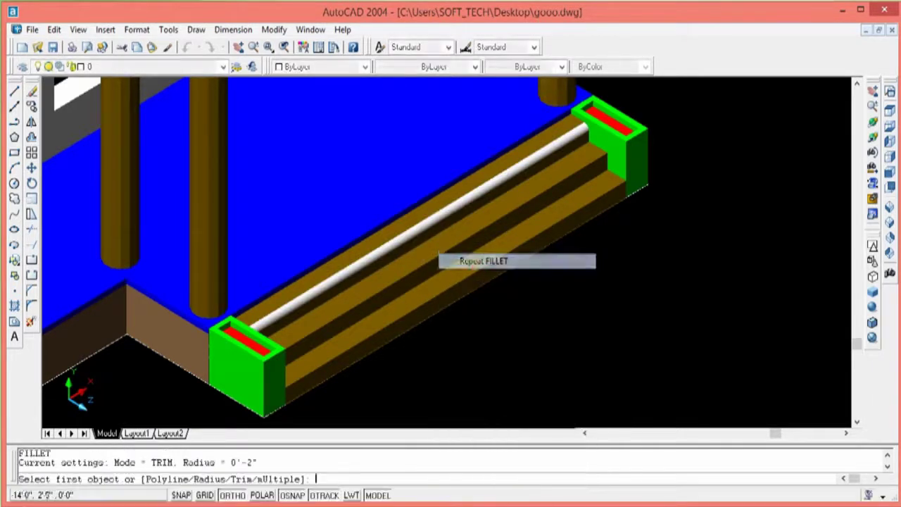
left_click(437, 259)
key("Return")
right_click(436, 260)
left_click(448, 266)
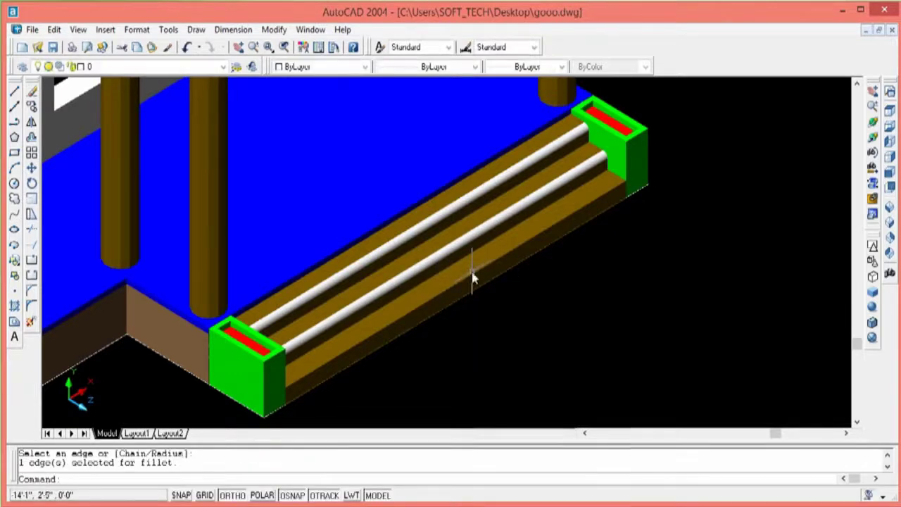
Repeat the 2-inch fillet on the bottom step's front edge
right_click(472, 274)
left_click(503, 285)
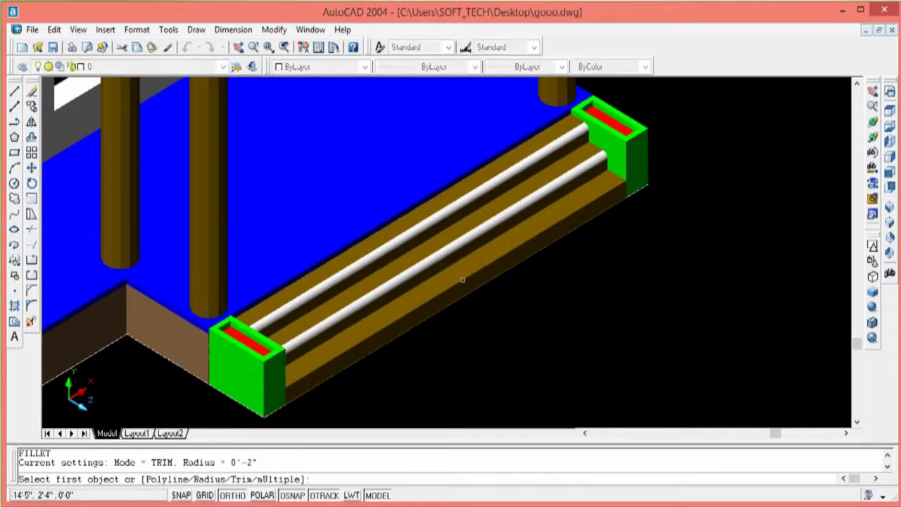
left_click(463, 280)
key("Return")
left_click(463, 280)
right_click(464, 280)
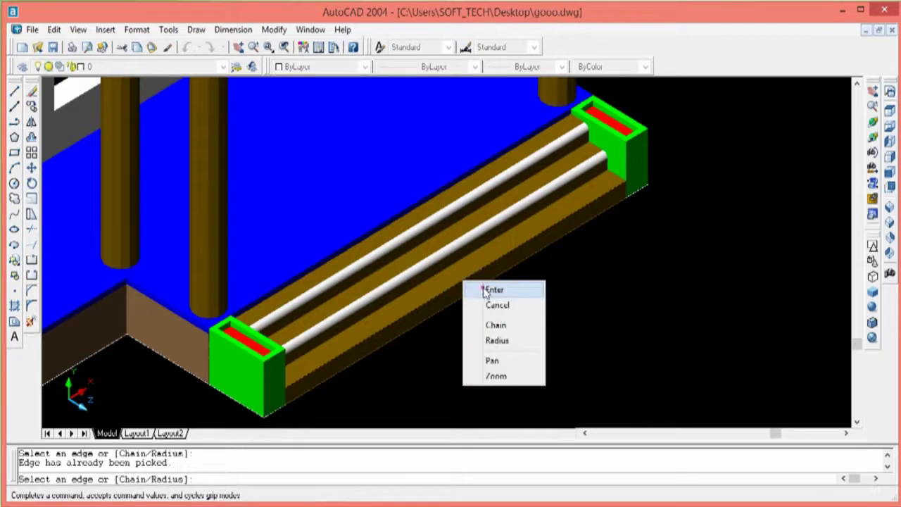
left_click(483, 286)
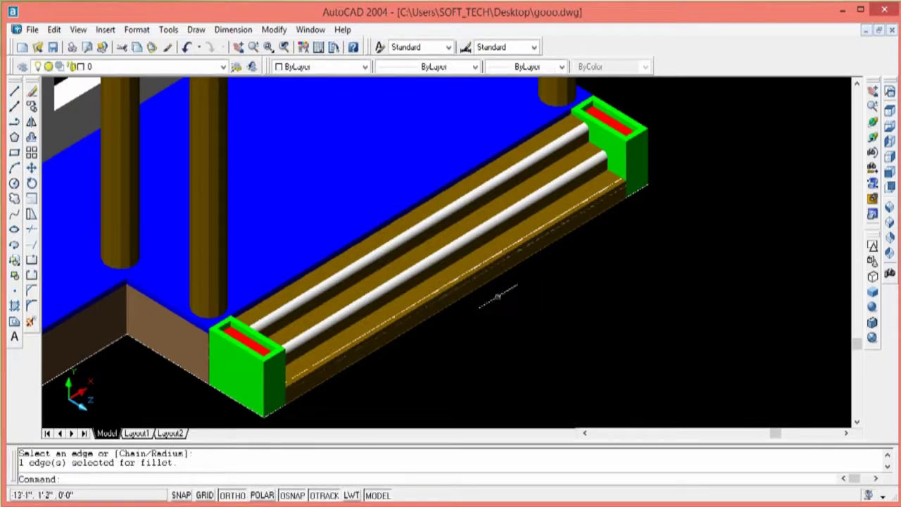
Run FILLET again to round one more step edge with the 2-inch radius
type("F")
key("Return")
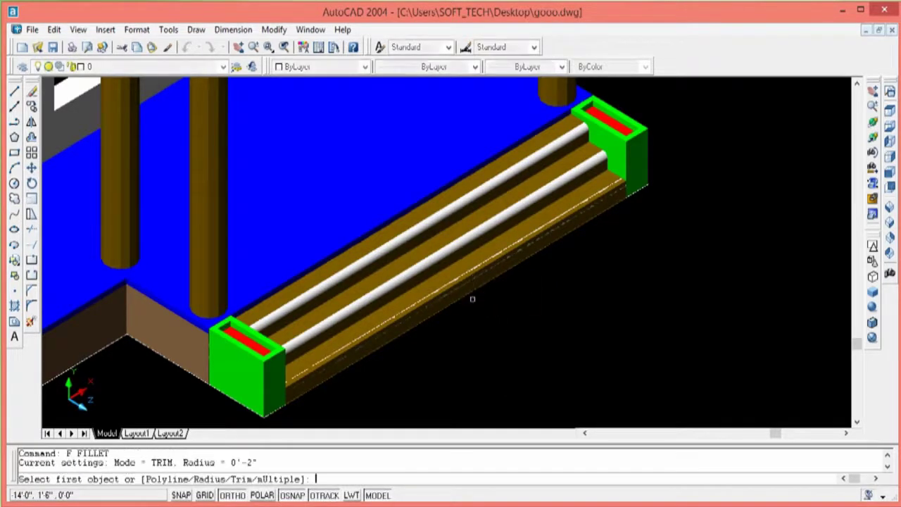
left_click(454, 287)
key("Return")
right_click(455, 287)
left_click(486, 297)
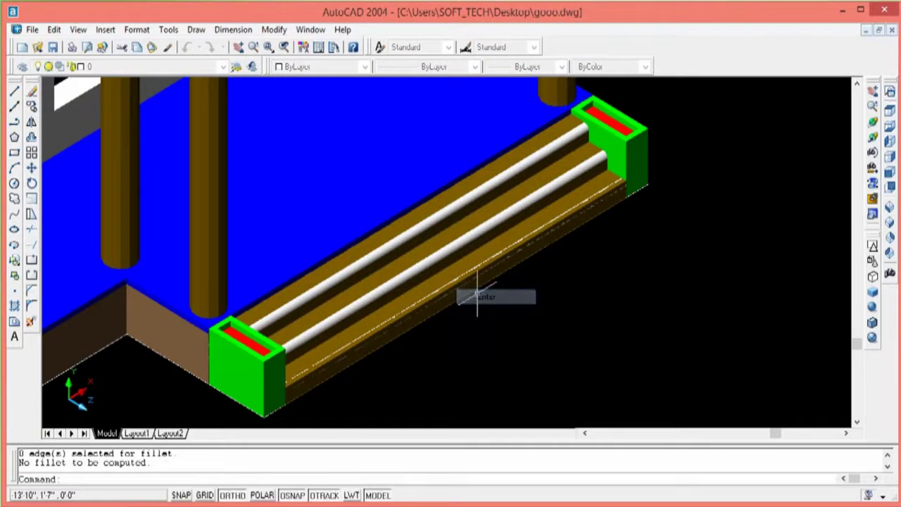
key("Escape")
key("Escape")
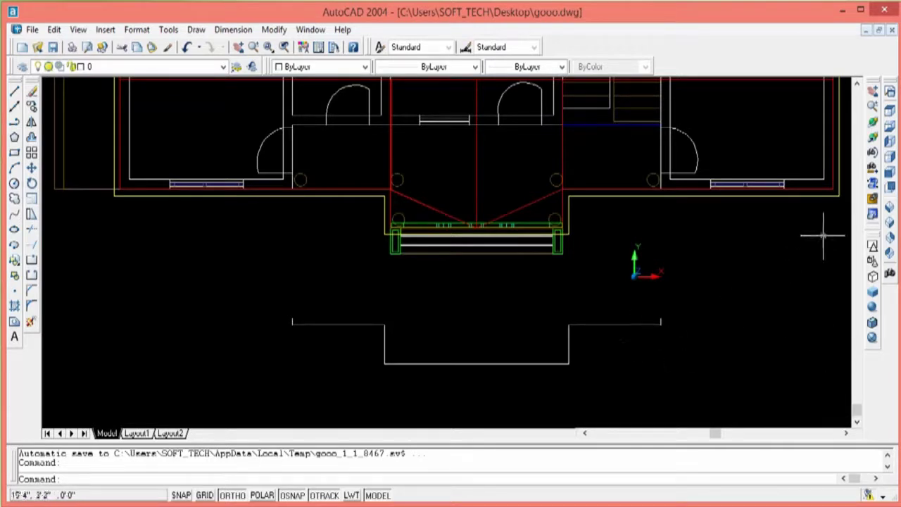
Switch to the Front view and draw a 3-foot vertical line left of the house
left_click(890, 172)
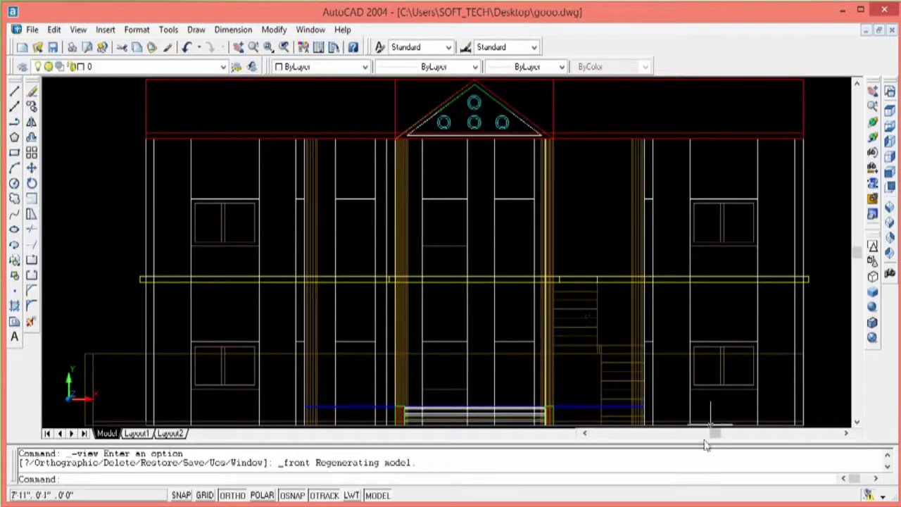
left_click_drag(588, 436, 587, 436)
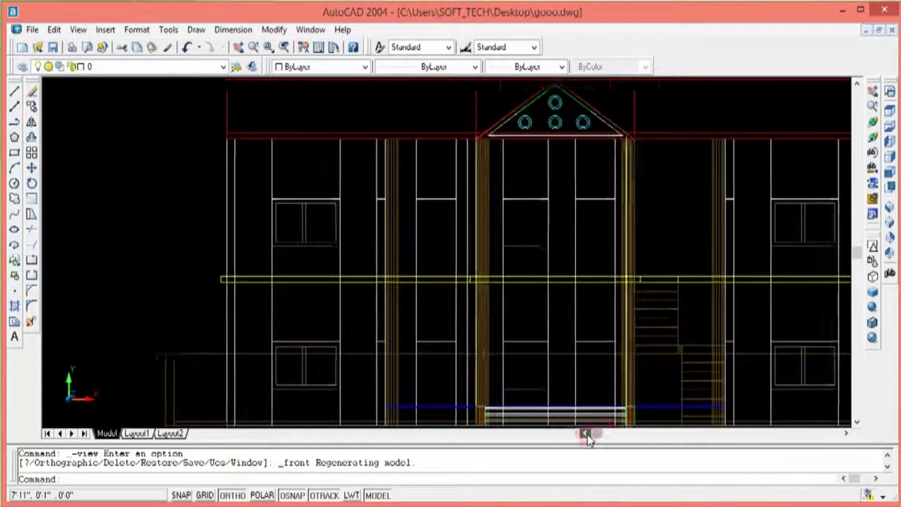
type("l")
key("Return")
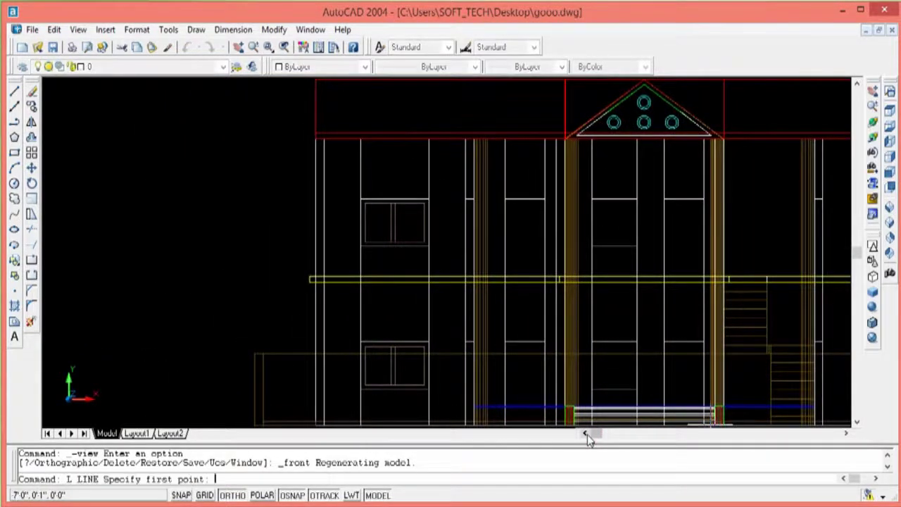
left_click(141, 177)
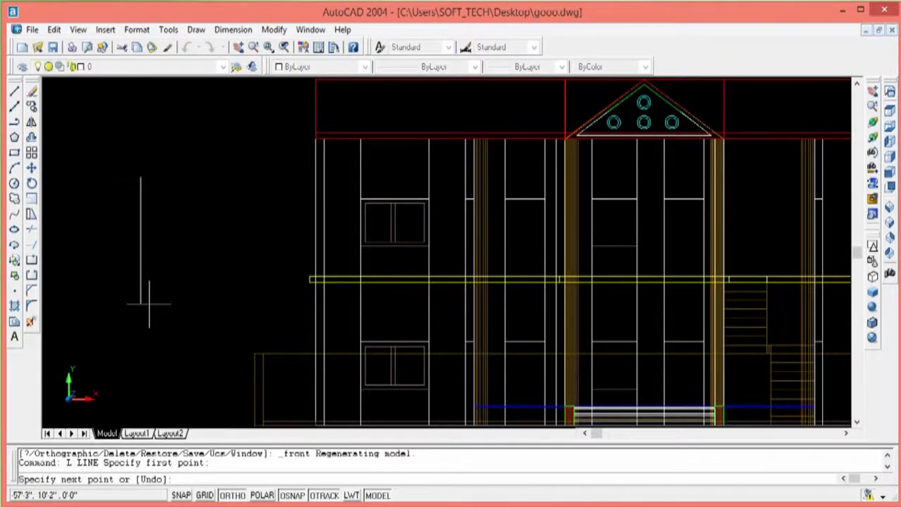
type("3'")
key("Return")
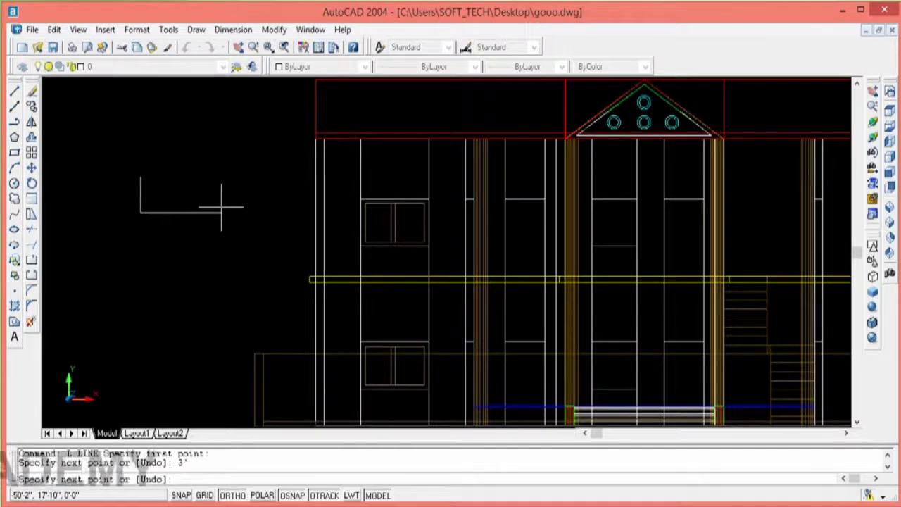
key("Escape")
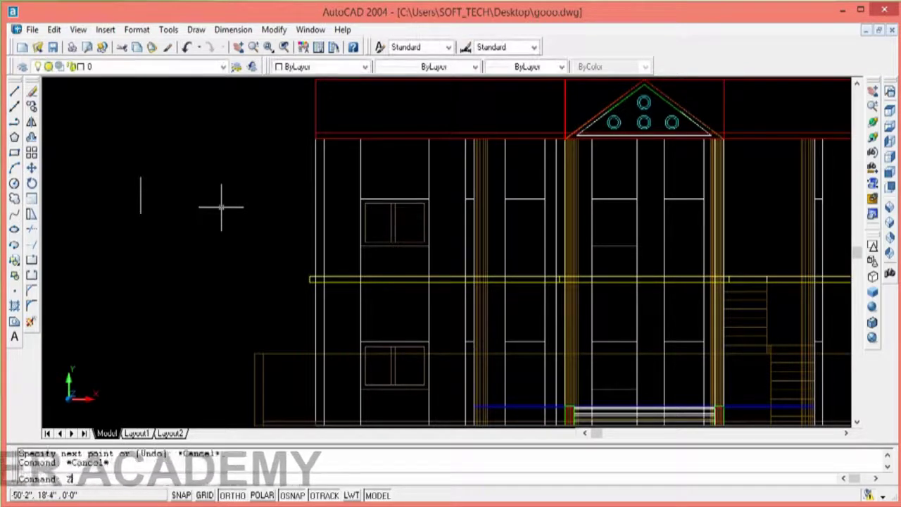
Window-zoom in around the new vertical line
type("z")
key("Return")
left_click(181, 177)
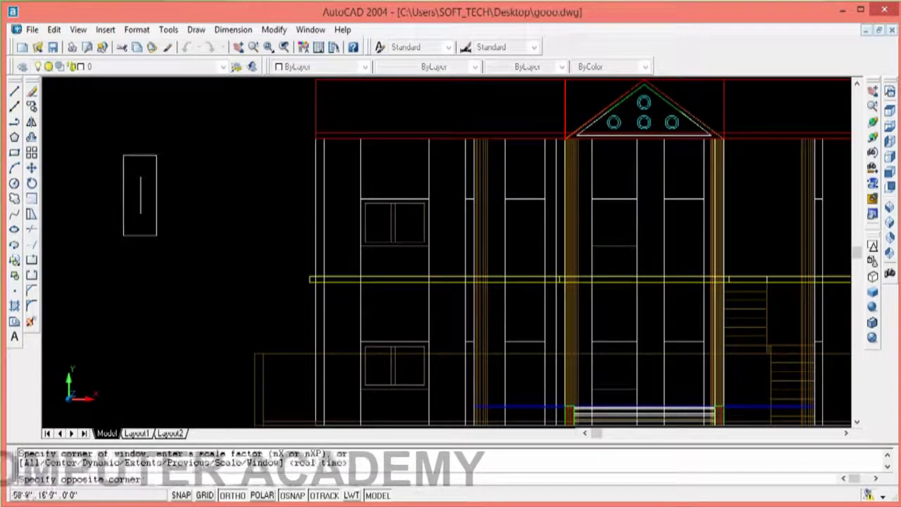
left_click(124, 237)
key("Escape")
key("Escape")
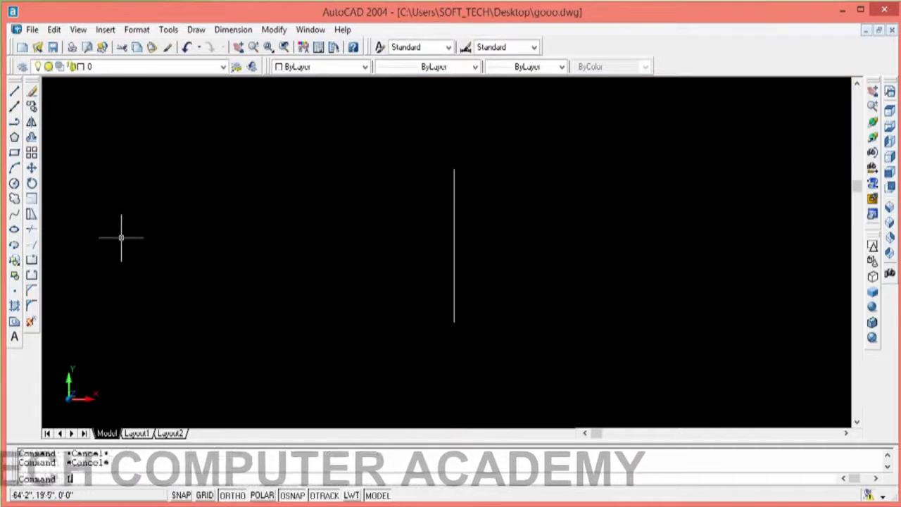
With Ortho on, draw profile segments of 4, 4, 2 and 6 from the line's bottom
type("l")
key("Return")
left_click(454, 321)
key("F8")
type("4")
key("Return")
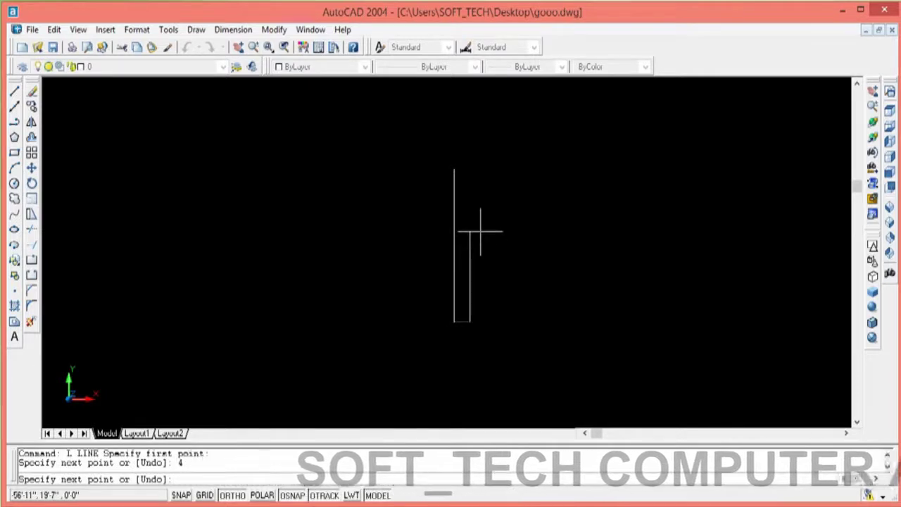
type("4")
key("Return")
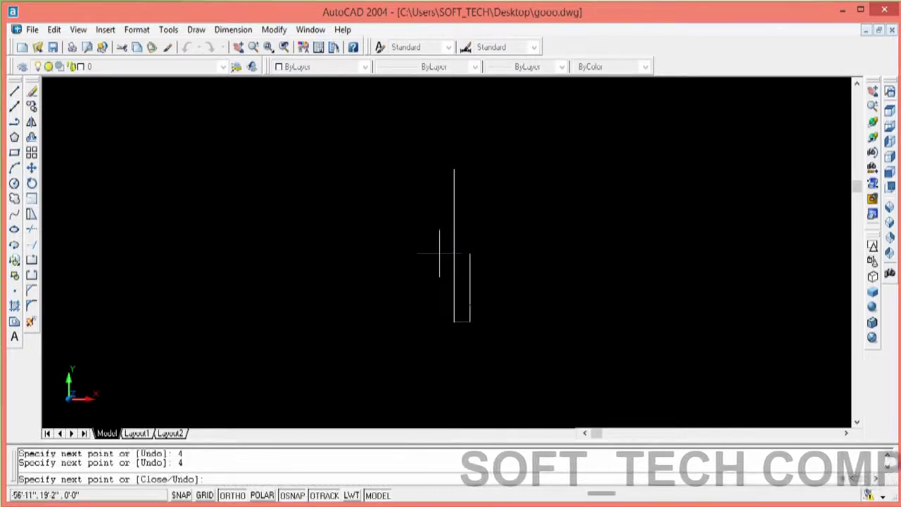
type("2")
key("Return")
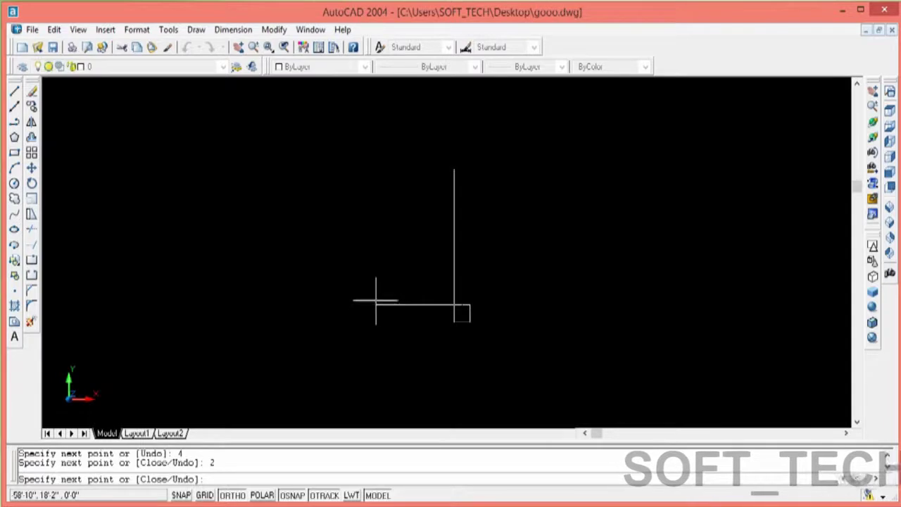
type("6")
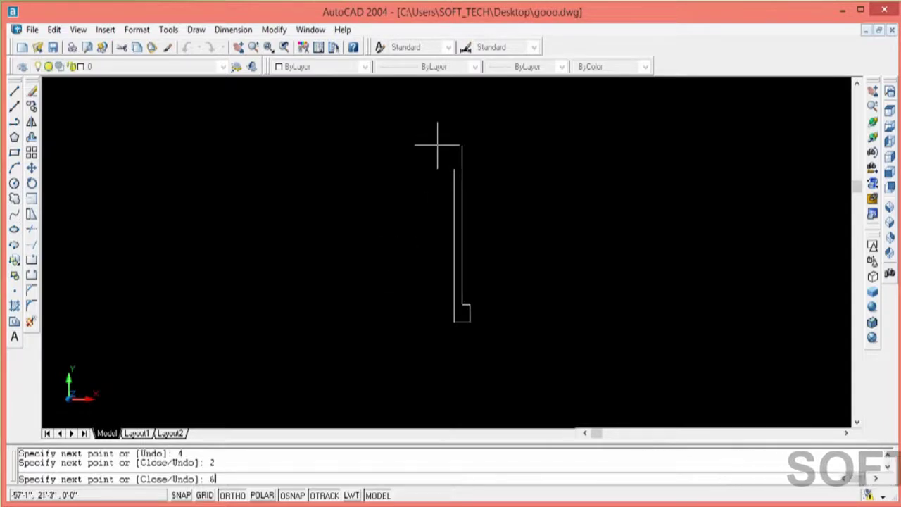
key("Return")
Add segments of 2, 2 and 4, then close the outline at the top corner
type("2")
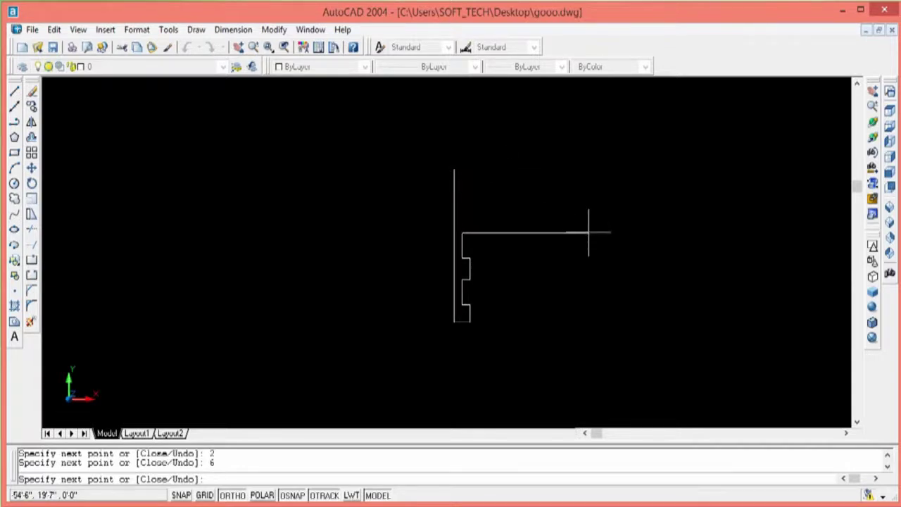
key("Return")
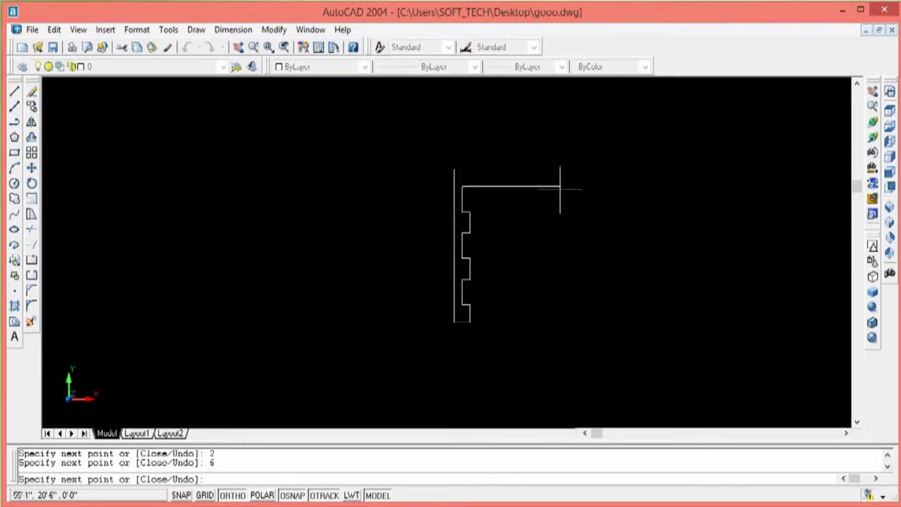
key("Return")
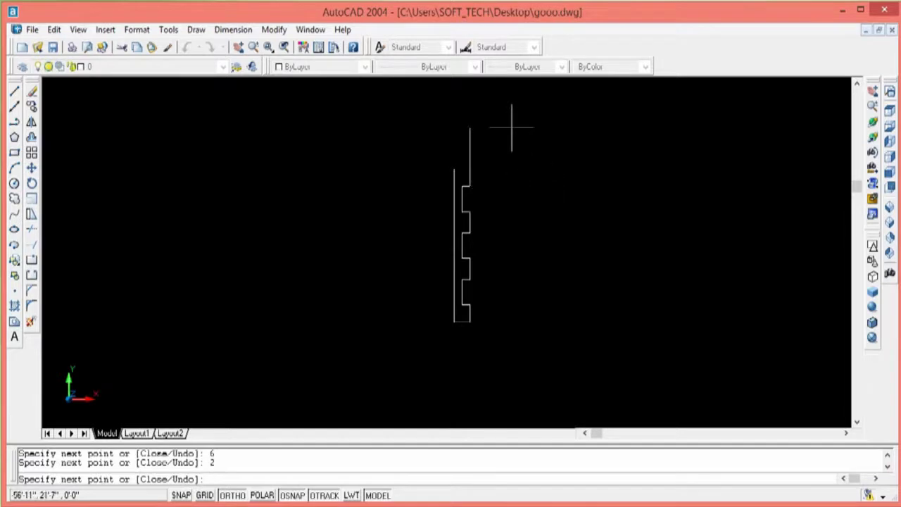
type("4")
key("Return")
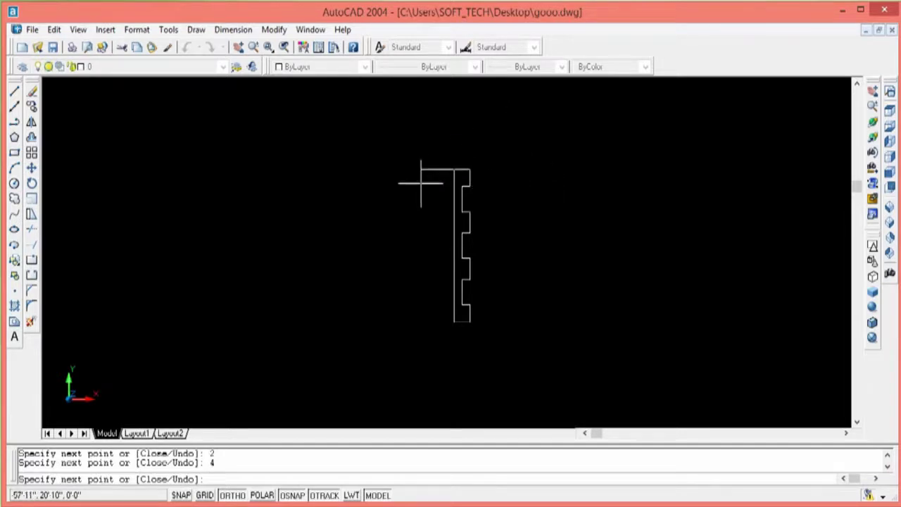
left_click(455, 169)
right_click(456, 172)
left_click(481, 181)
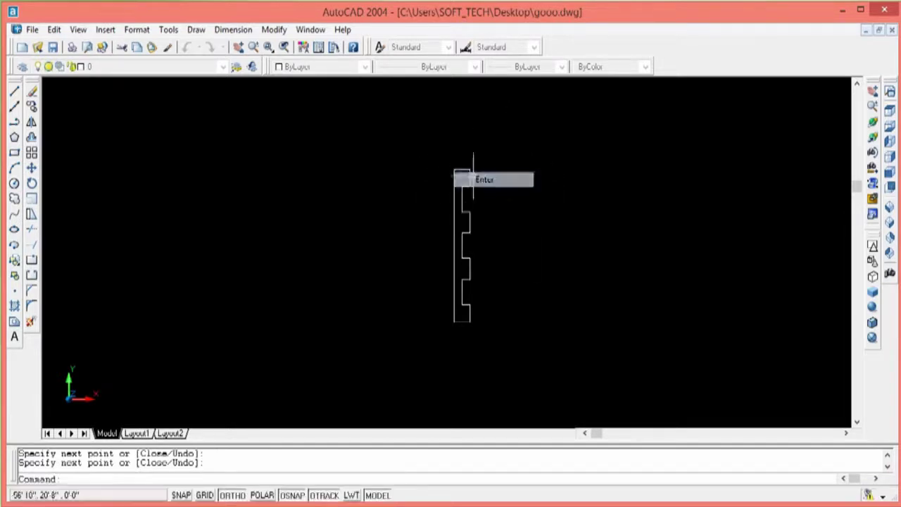
key("Escape")
key("Escape")
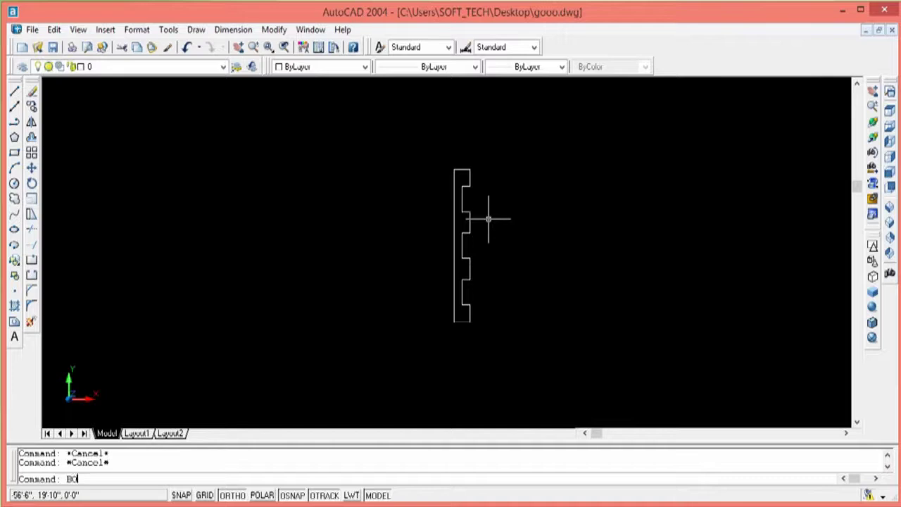
Create a boundary polyline from inside the stepped outline, then switch to SW Isometric view
key("Return")
left_click(517, 160)
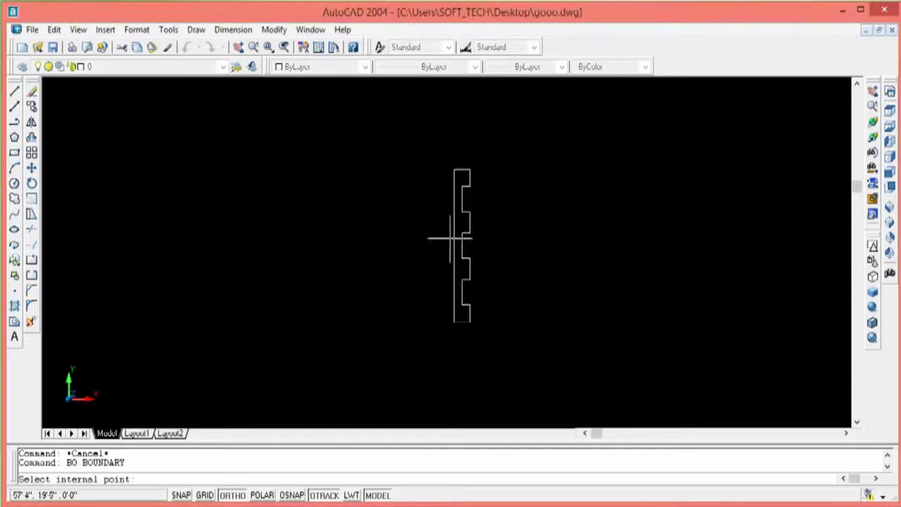
left_click(457, 262)
key("Return")
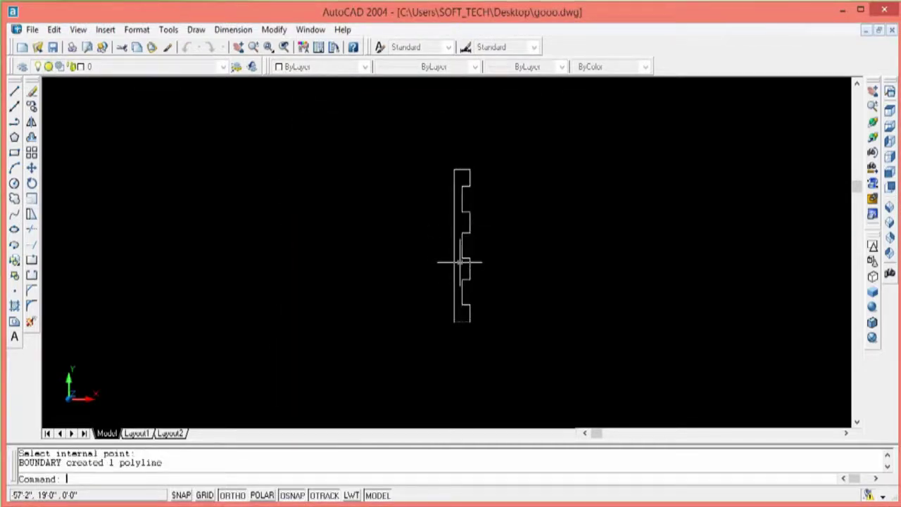
left_click(890, 210)
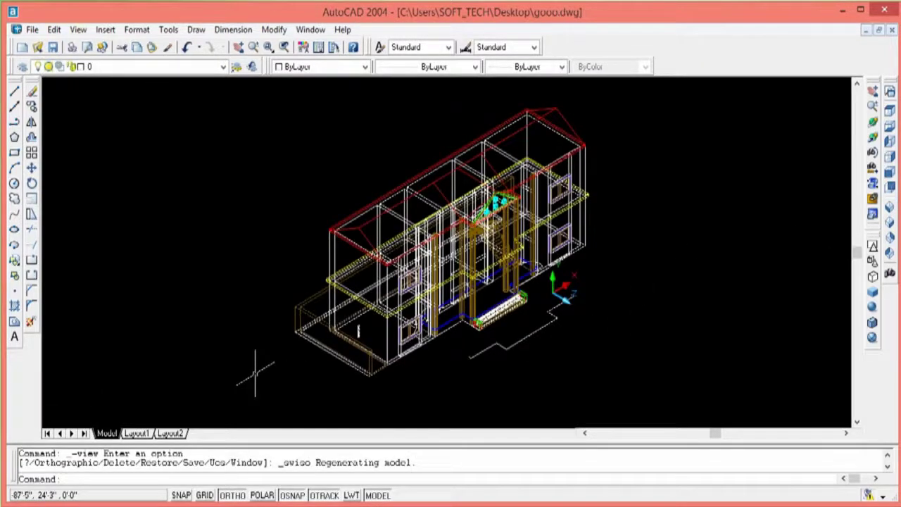
Window-zoom in on the stepped profile
key("Escape")
key("Escape")
key("Return")
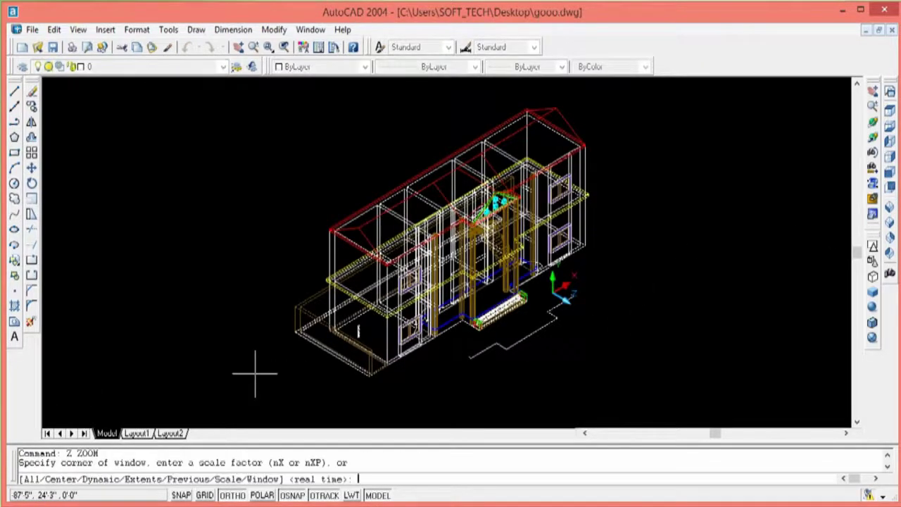
left_click(344, 325)
left_click(373, 337)
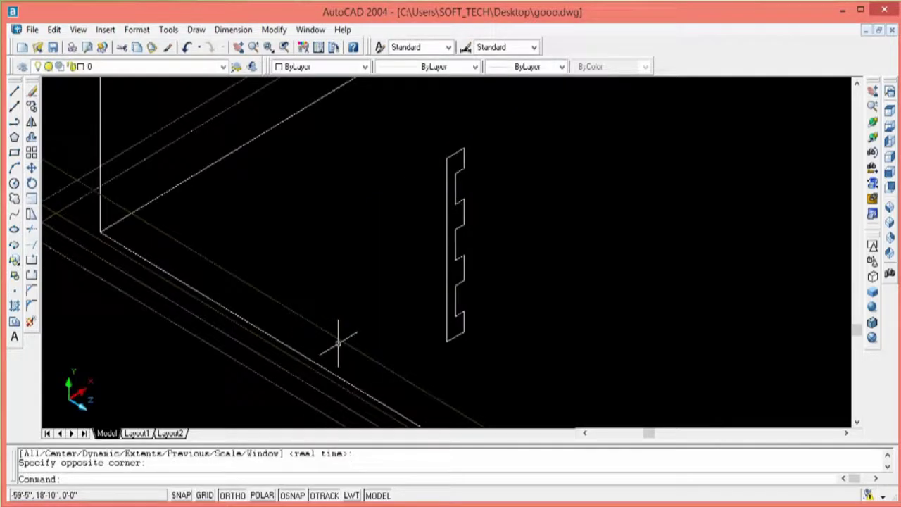
type("M")
Move the profile from its bottom corner, panning over to the zigzag path's end
key("Return")
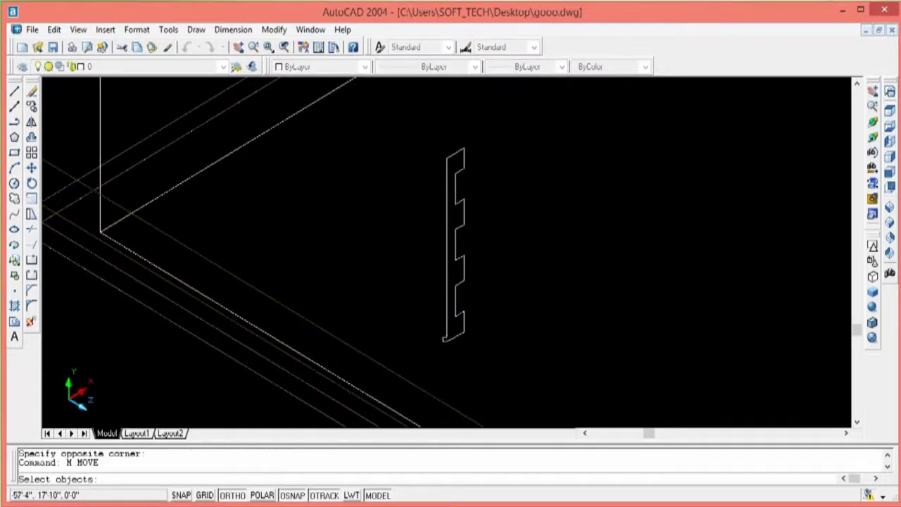
left_click(445, 341)
key("Return")
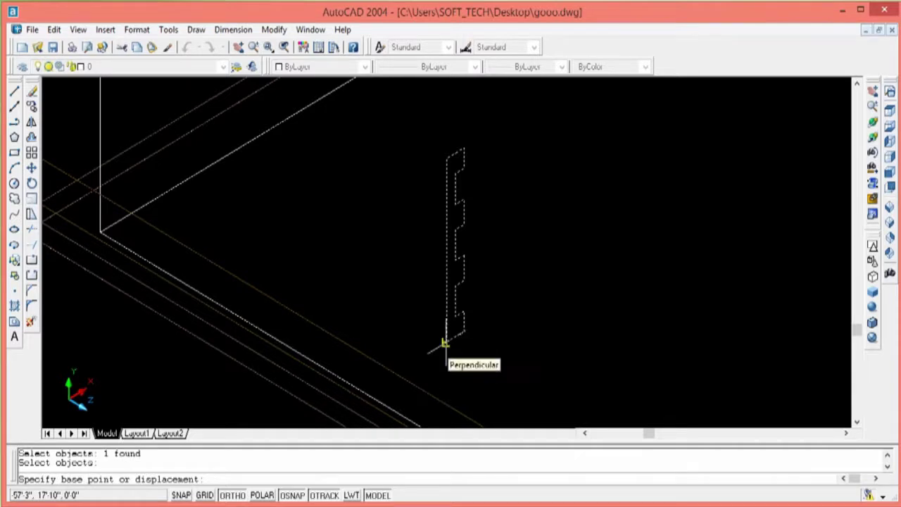
left_click(444, 342)
left_click(848, 434)
left_click(849, 433)
left_click(849, 434)
left_click(848, 433)
left_click(848, 434)
left_click(848, 433)
left_click(849, 433)
left_click(848, 434)
left_click(848, 434)
left_click(849, 434)
left_click(848, 434)
left_click(848, 434)
left_click(848, 434)
left_click(849, 433)
left_click(848, 434)
left_click(849, 434)
left_click(857, 423)
left_click(857, 422)
left_click(857, 423)
left_click(857, 422)
left_click(857, 423)
left_click(856, 422)
left_click(856, 422)
left_click(857, 422)
left_click(857, 422)
left_click(846, 433)
left_click(846, 433)
left_click(846, 433)
left_click(845, 433)
left_click(846, 433)
left_click(845, 433)
left_click(845, 433)
left_click(845, 433)
left_click(845, 433)
left_click(845, 433)
left_click(846, 433)
left_click(846, 433)
left_click(845, 433)
left_click(845, 433)
left_click(845, 433)
left_click(846, 433)
left_click(846, 433)
left_click(846, 433)
left_click(846, 433)
left_click(846, 433)
left_click(846, 433)
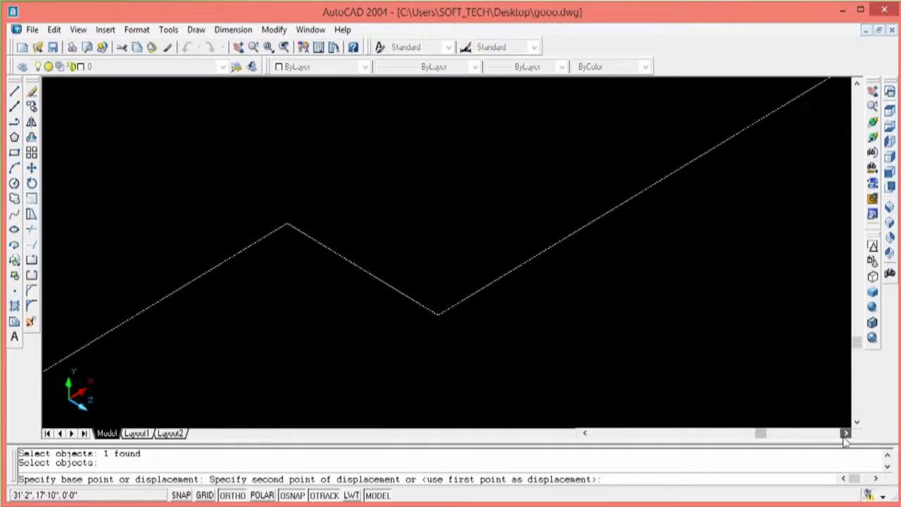
left_click(857, 85)
left_click(857, 85)
left_click(857, 85)
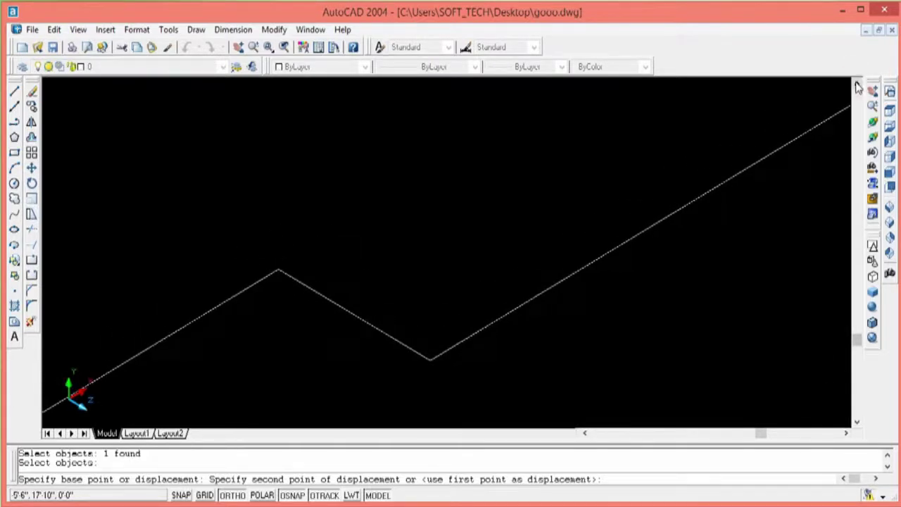
left_click(857, 84)
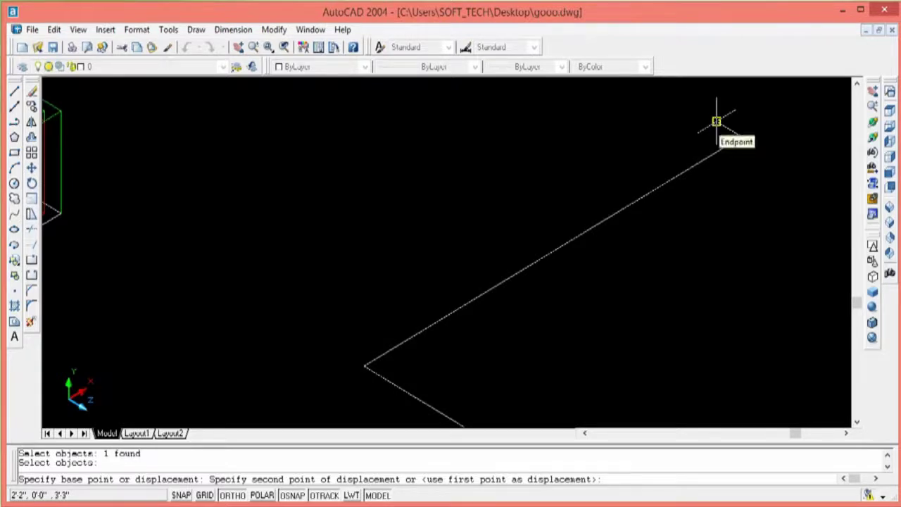
Place the profile at the path's endpoint and extrude it along the zigzag path
left_click(716, 121)
key("Escape")
key("Escape")
type("EXT")
key("Return")
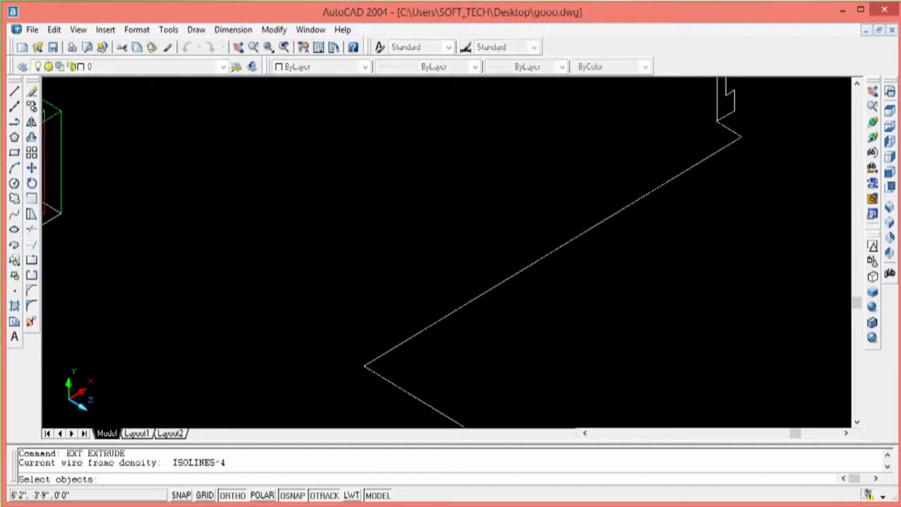
left_click(729, 111)
key("Return")
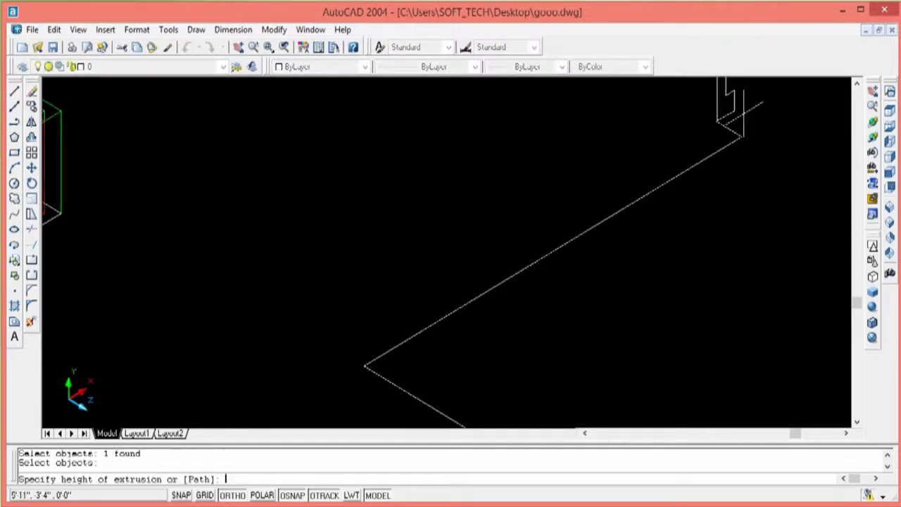
type("P")
key("Return")
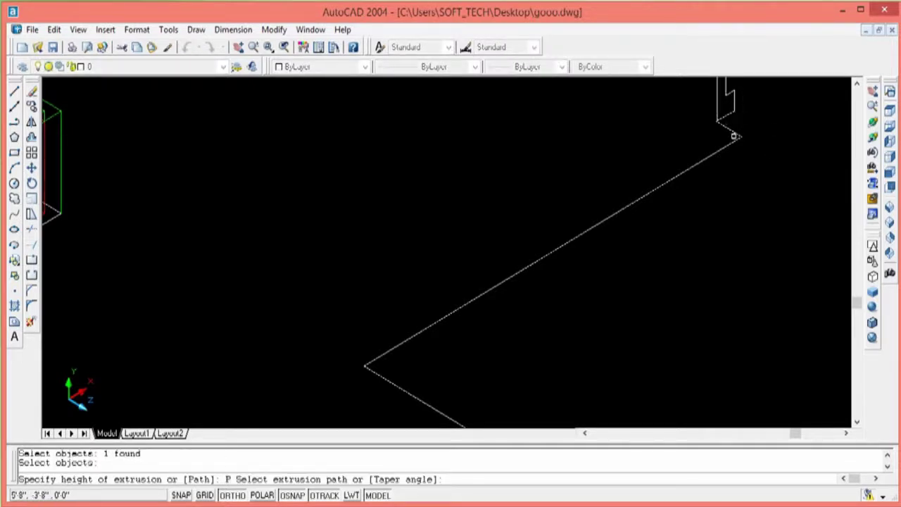
left_click(732, 141)
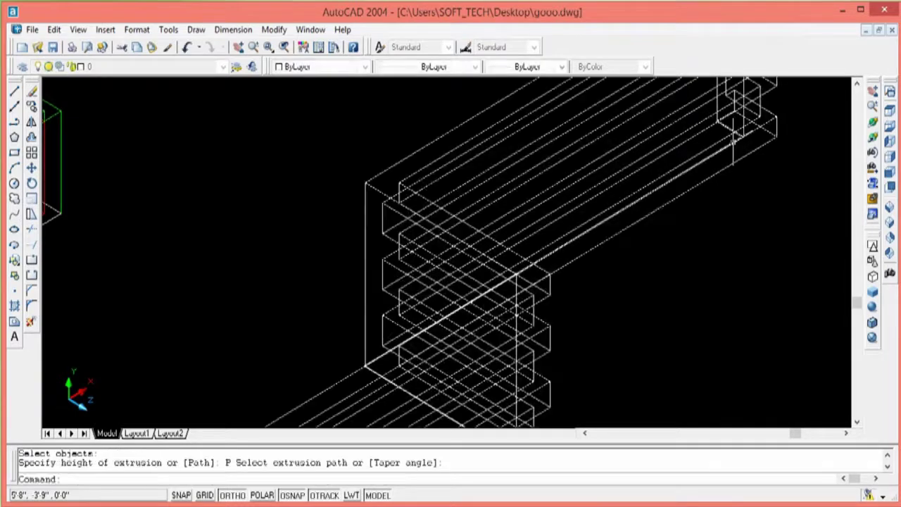
Colour the extruded solid green and return to the SW Isometric view
left_click(542, 278)
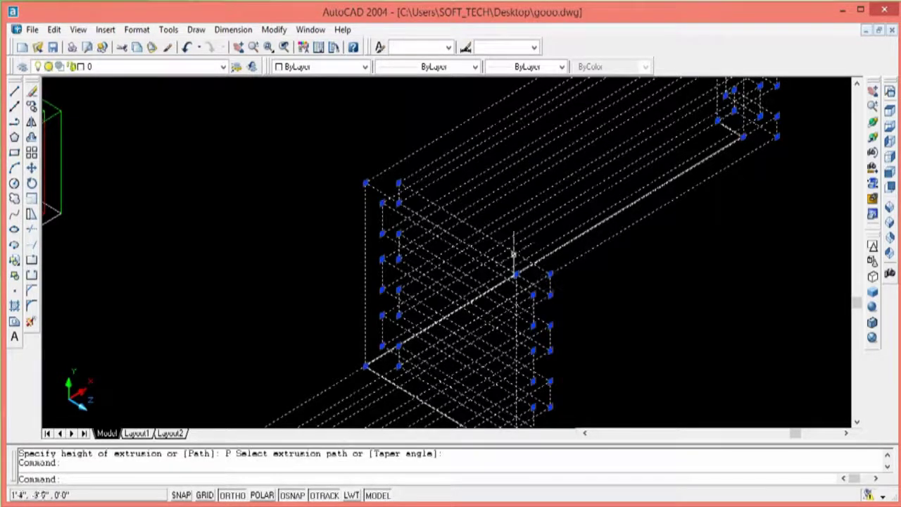
left_click(364, 67)
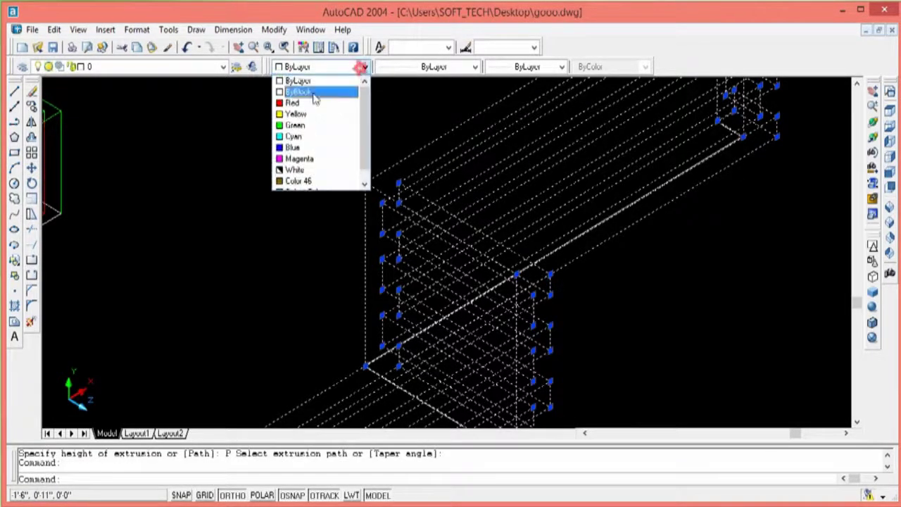
left_click(293, 128)
key("Escape")
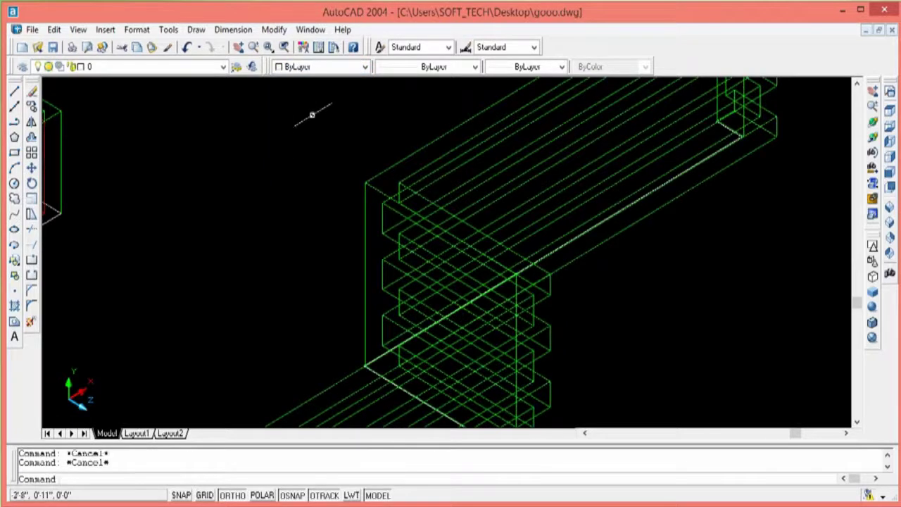
left_click(891, 210)
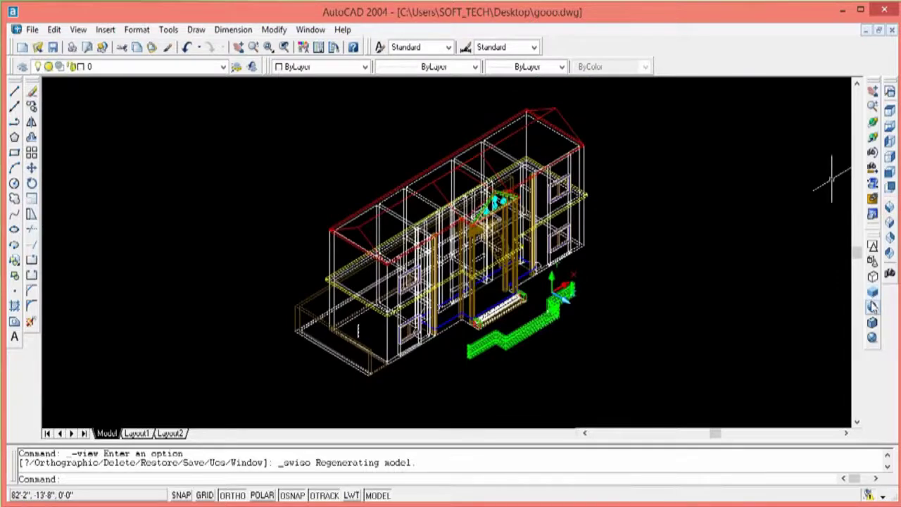
Shade the model and, in Top view, move the green solid onto the house outline
left_click(873, 307)
key("Escape")
key("Escape")
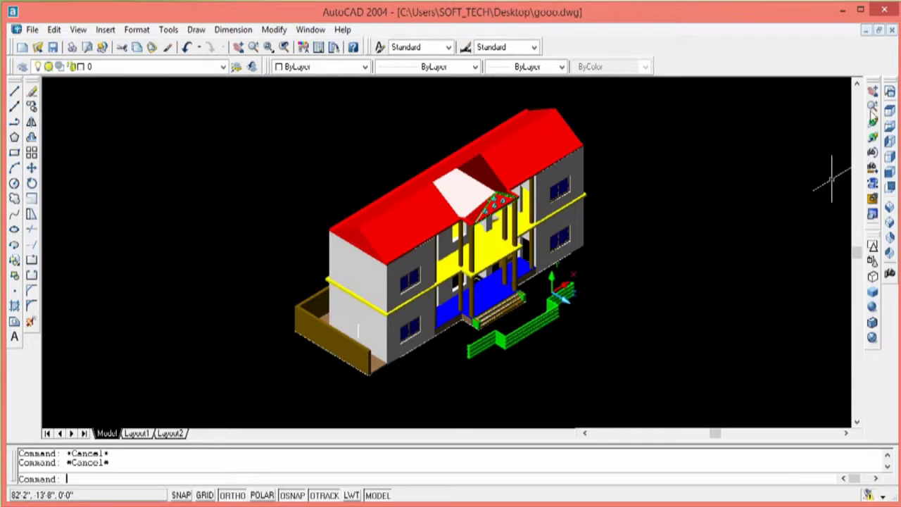
left_click(890, 111)
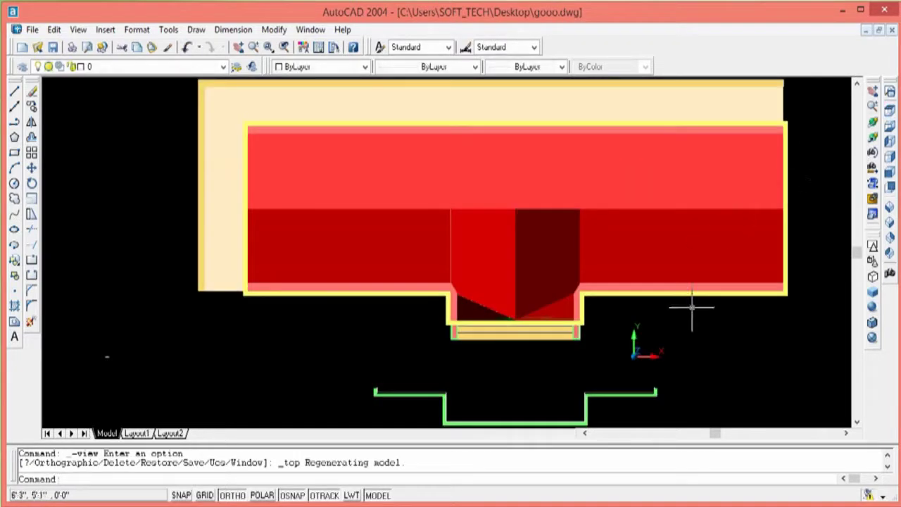
type("m")
key("Return")
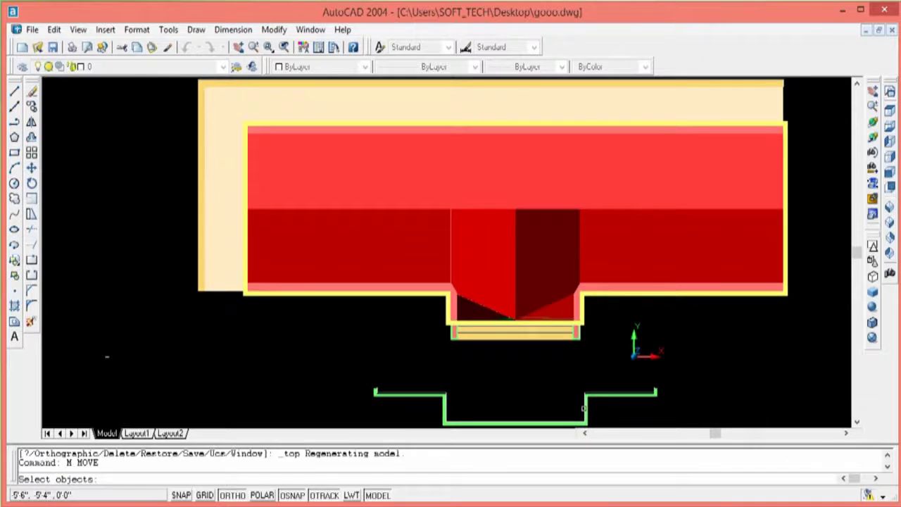
left_click(587, 410)
key("Return")
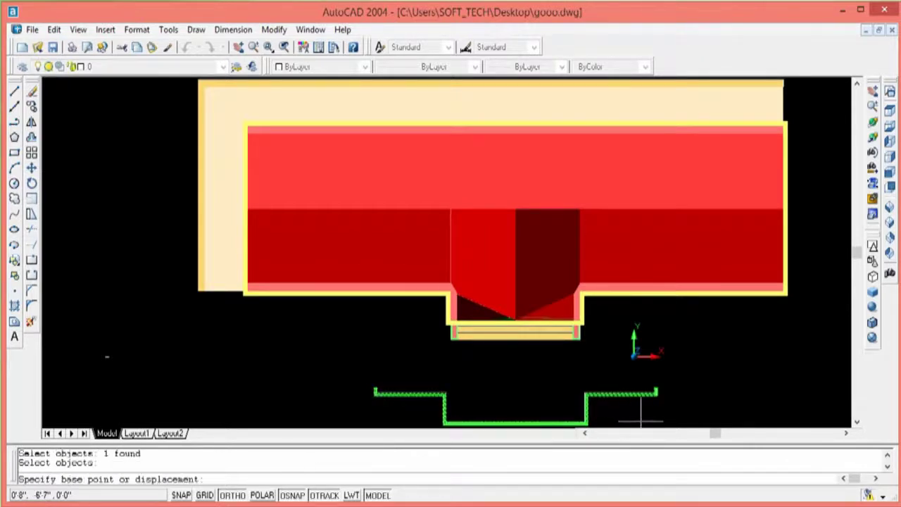
left_click(641, 419)
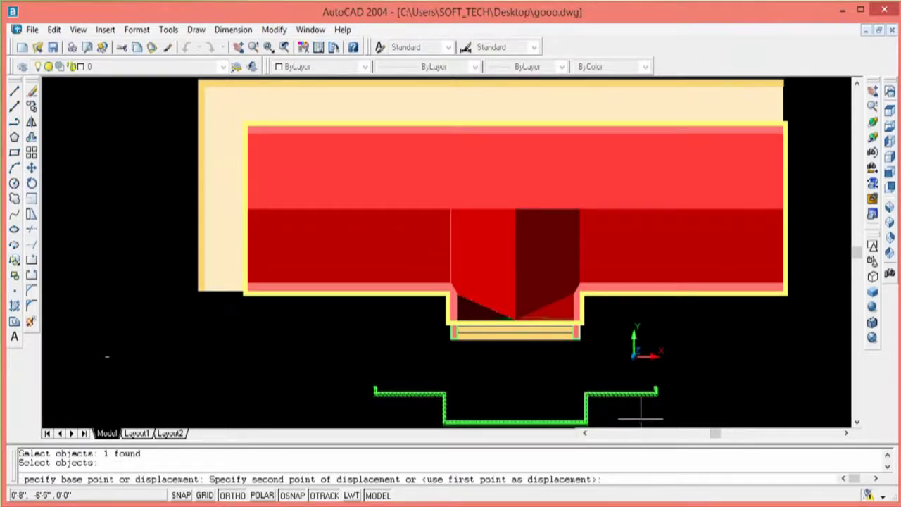
type("10")
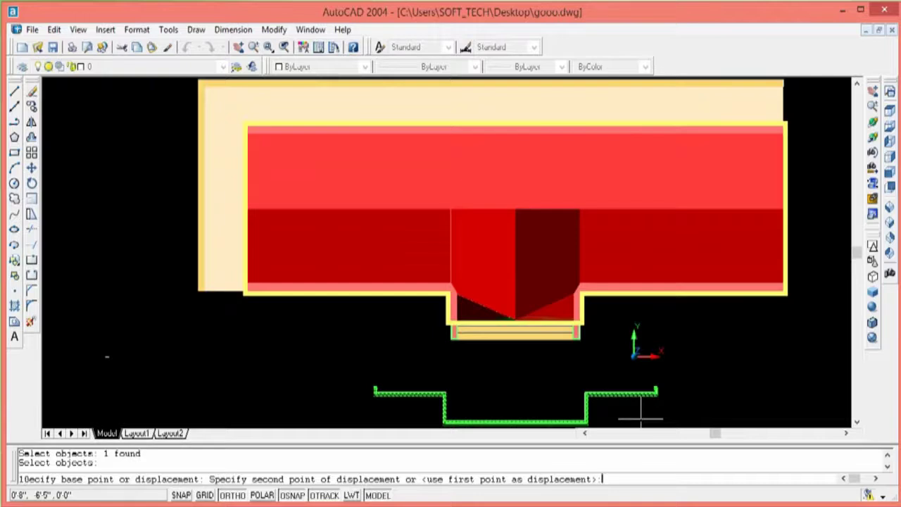
key("Return")
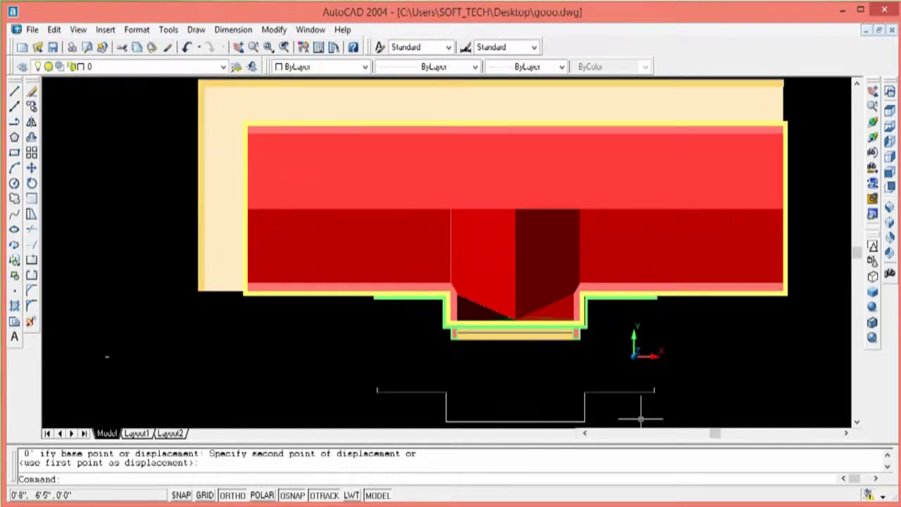
In Front view with 3D Wireframe, raise the green railing 12 feet to balcony level
left_click(889, 174)
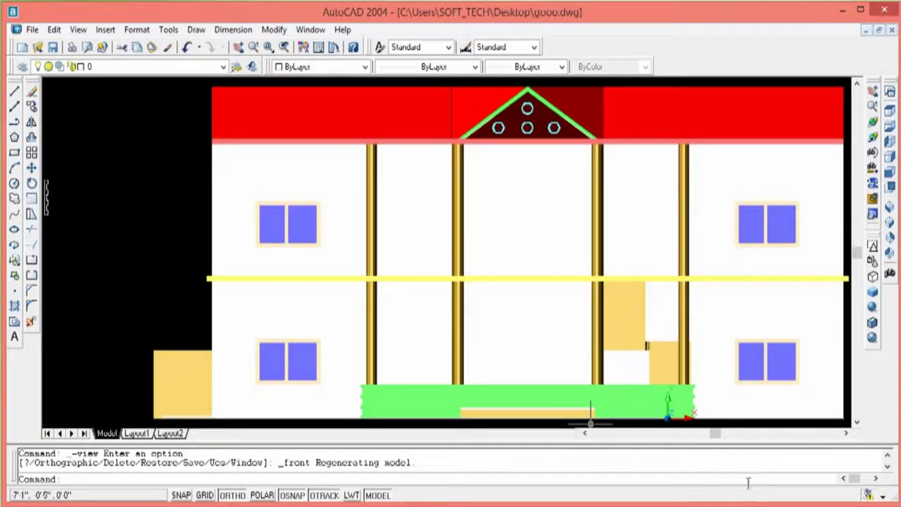
left_click(872, 261)
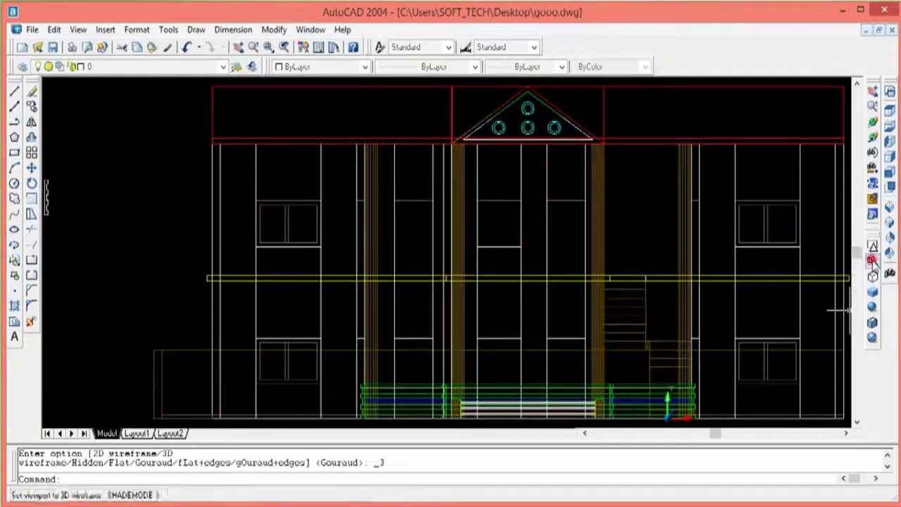
type("m")
key("Return")
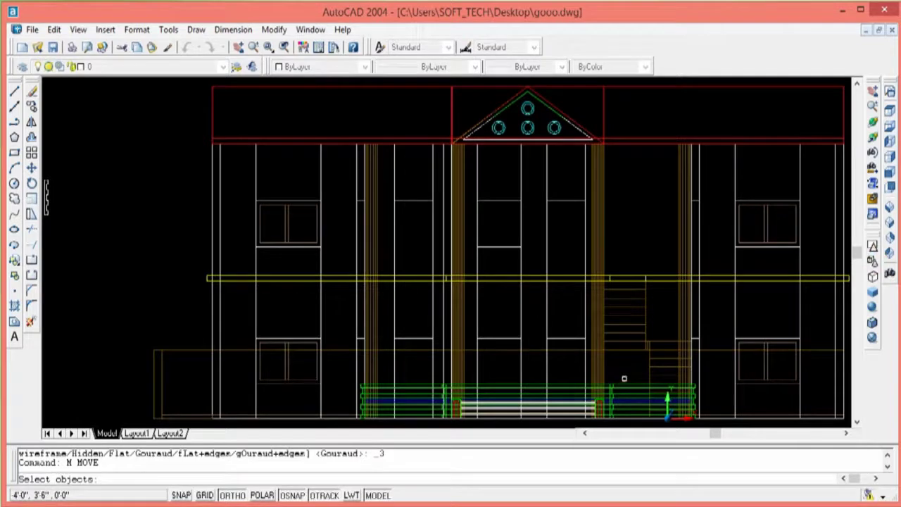
left_click(624, 383)
key("Return")
left_click(638, 202)
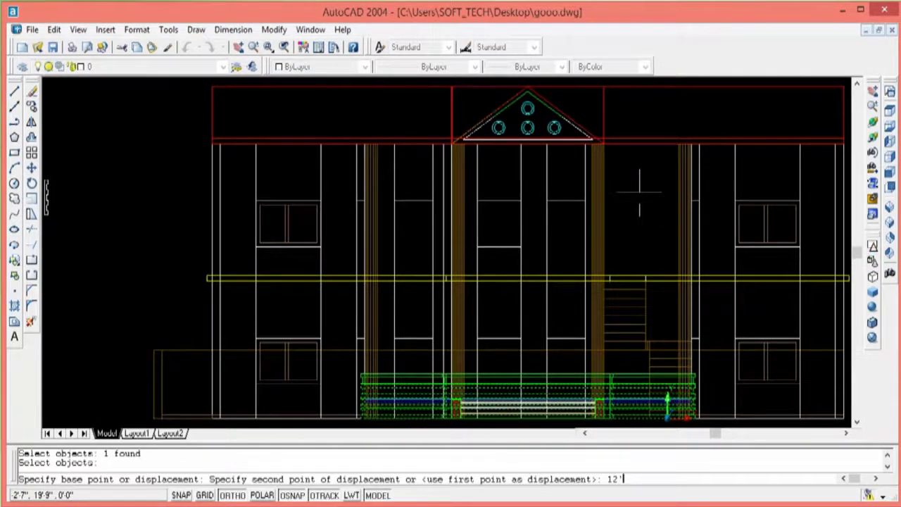
key("Return")
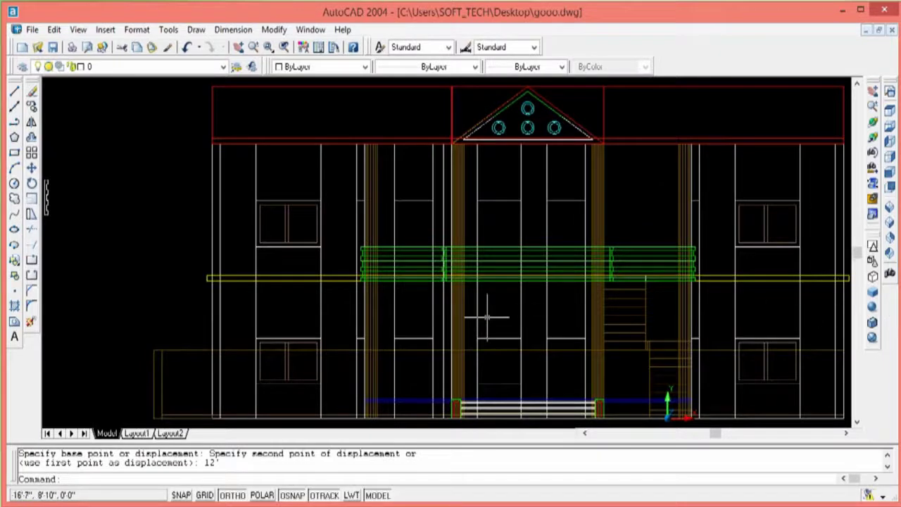
left_click(890, 206)
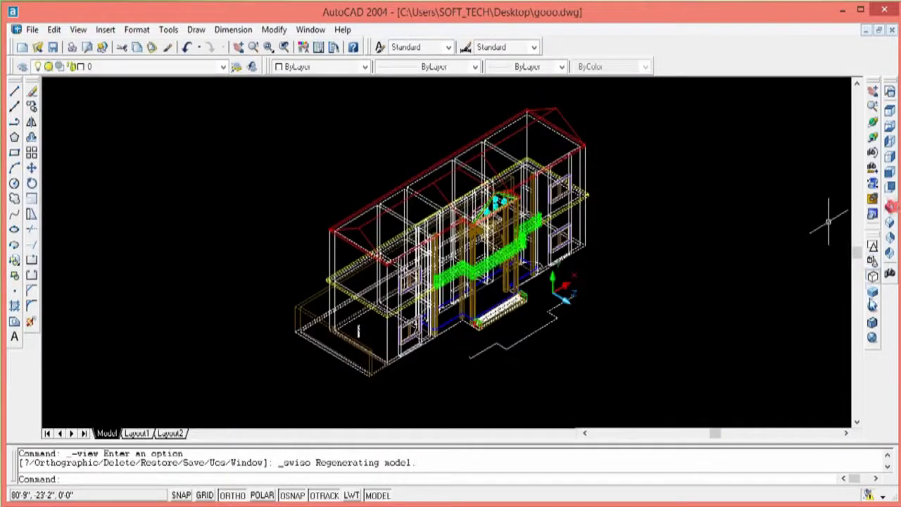
Apply Gouraud shading, window-zoom on the balcony and entrance, and orbit to view beneath the balcony
left_click(873, 307)
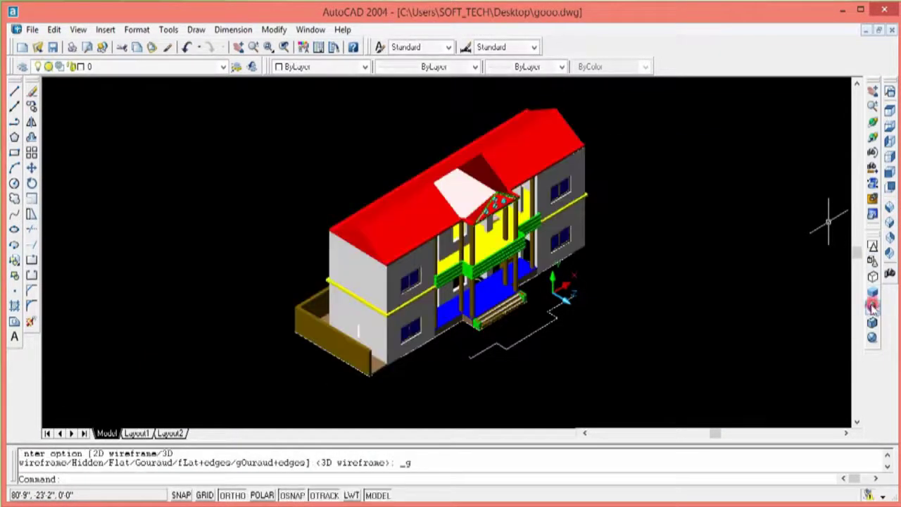
key("Escape")
key("Escape")
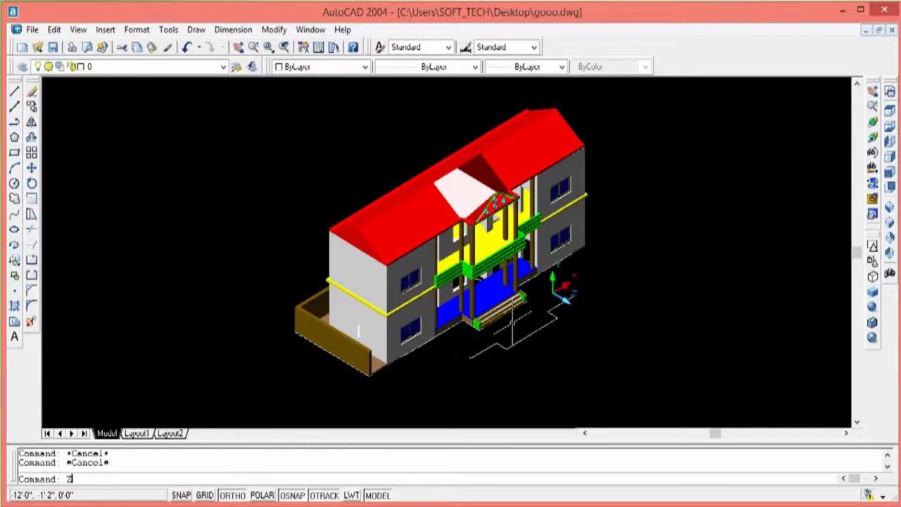
key("Return")
left_click(551, 285)
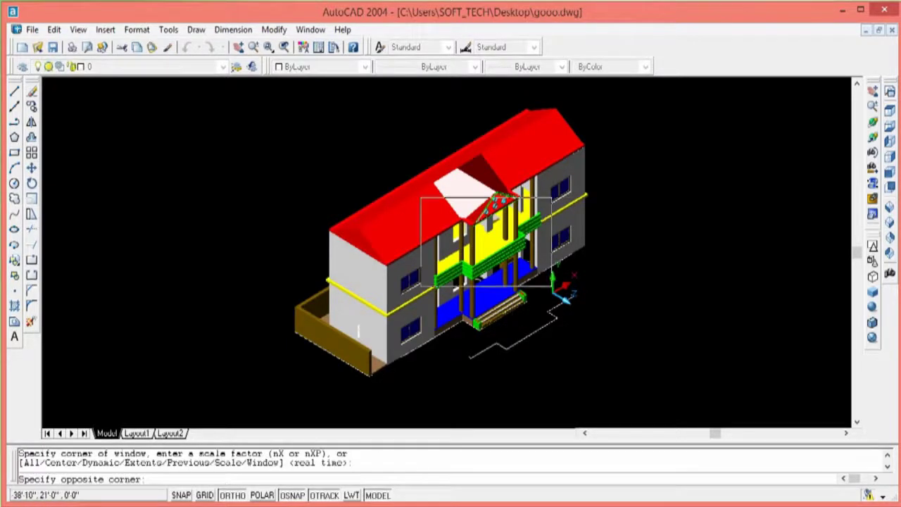
left_click(375, 310)
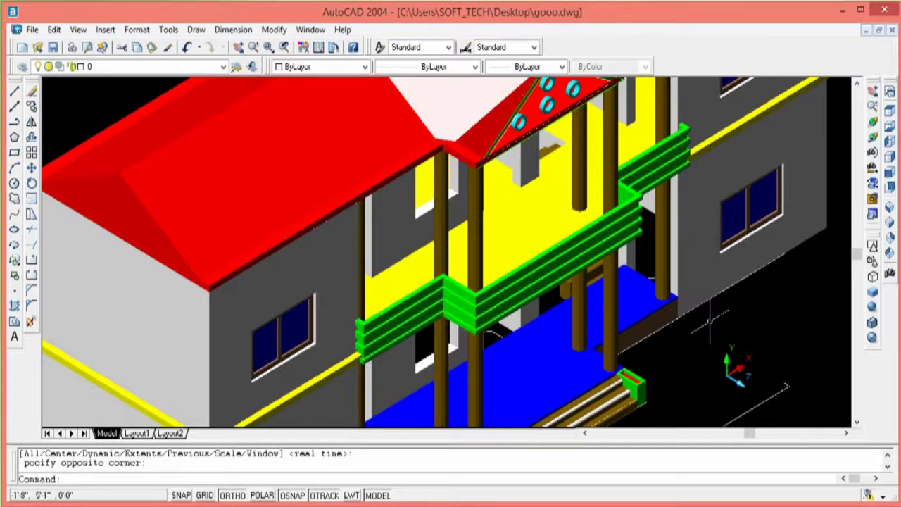
left_click(873, 123)
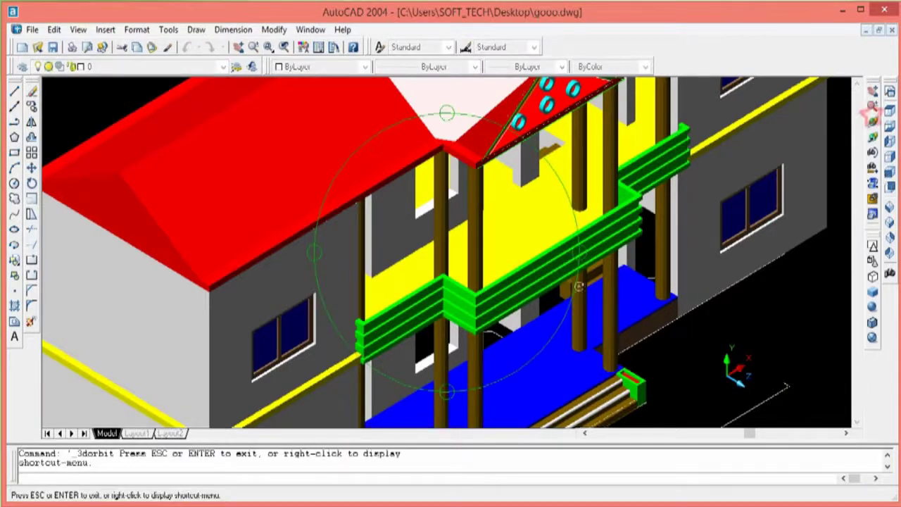
mouse_move(474, 308)
left_mouse_down()
mouse_move(435, 155)
mouse_move(384, 198)
mouse_move(308, 234)
mouse_move(404, 308)
mouse_move(400, 297)
left_mouse_up()
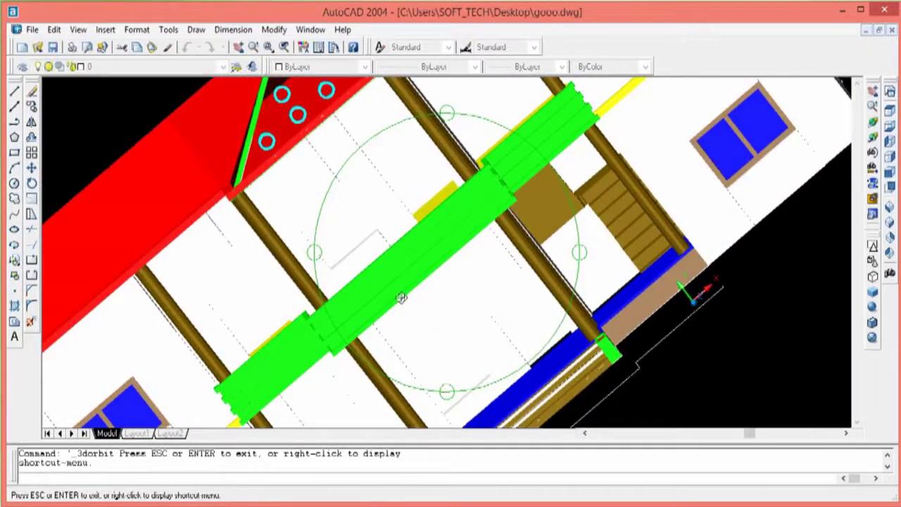
key("Escape")
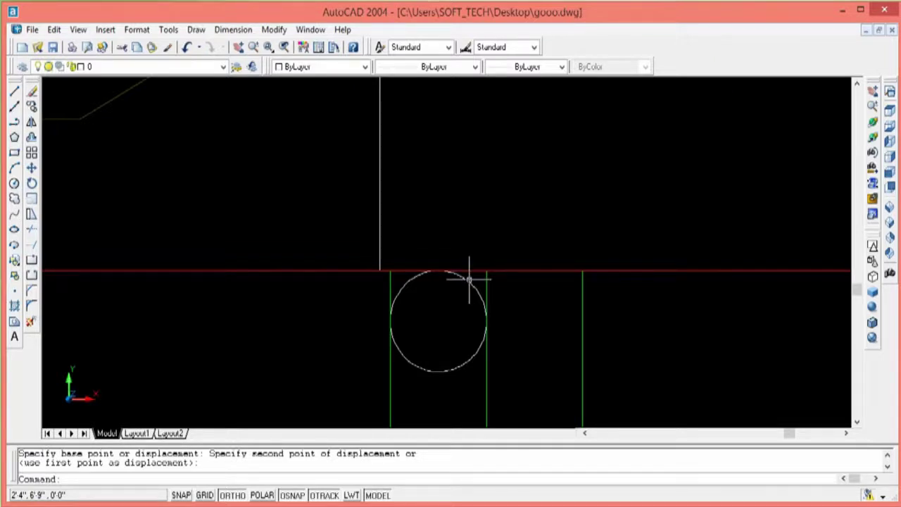
Change the selected circle's colour to Color 46 via the Color Control list
left_click(469, 279)
left_click(366, 67)
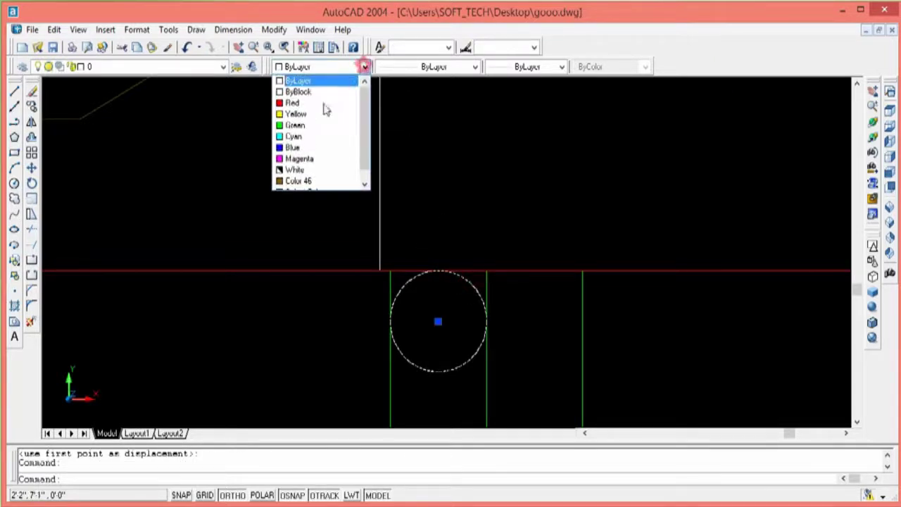
left_click(293, 182)
key("Escape")
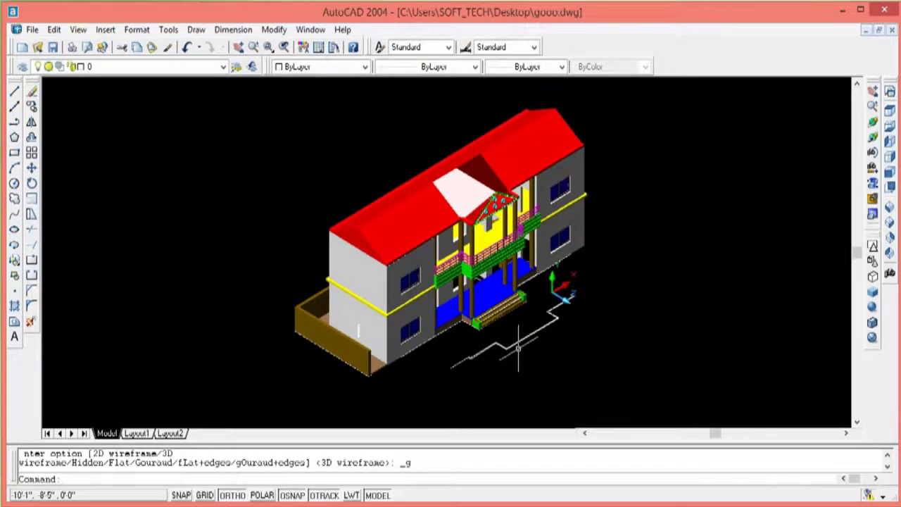
Window-zoom on the balcony and entrance, then orbit the house to see other angles
key("Escape")
key("Escape")
key("Return")
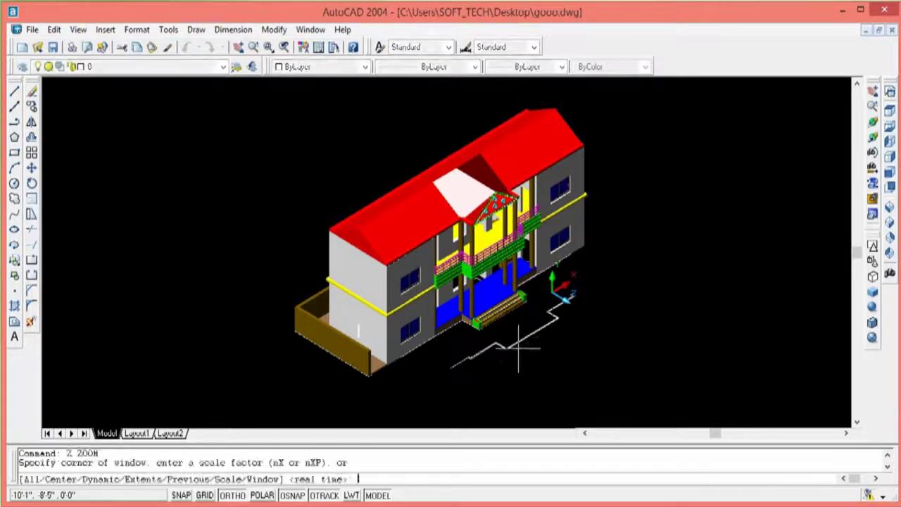
left_click(546, 206)
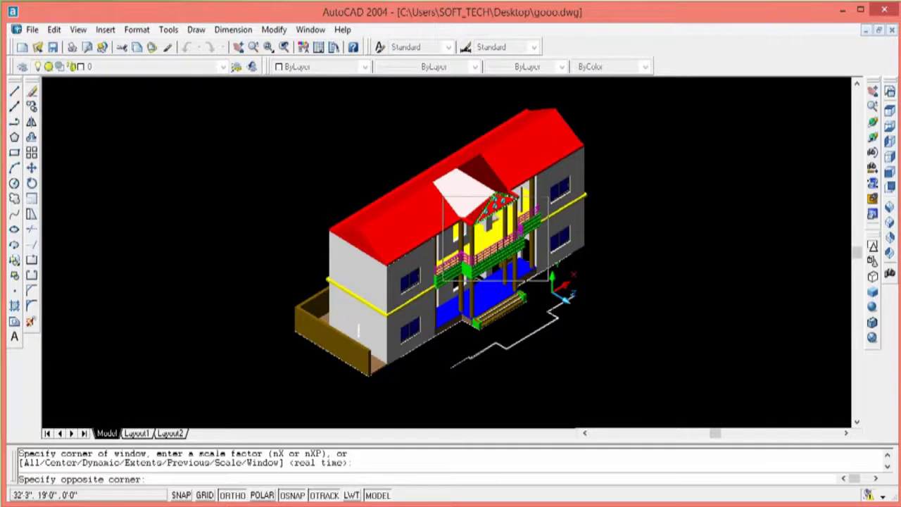
left_click(422, 304)
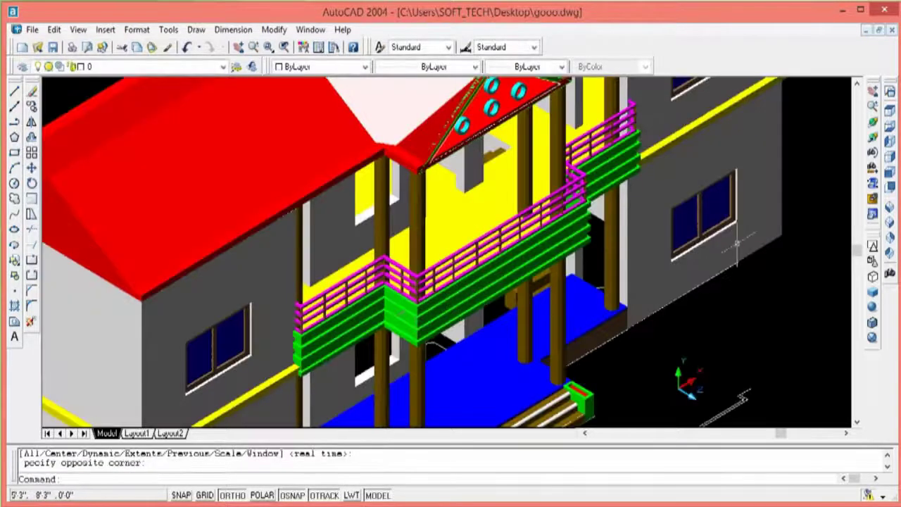
left_click(873, 121)
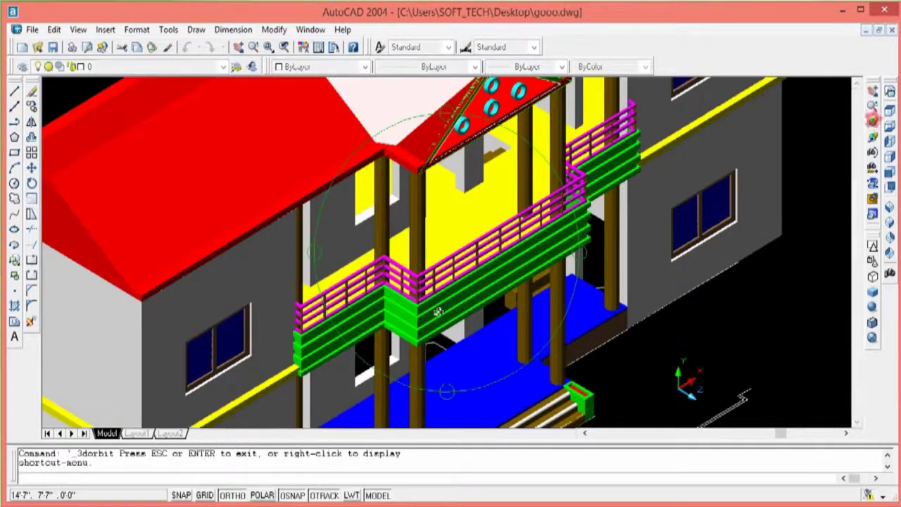
mouse_move(412, 279)
left_mouse_down()
mouse_move(463, 334)
mouse_move(411, 303)
mouse_move(317, 305)
mouse_move(384, 234)
mouse_move(346, 214)
mouse_move(344, 195)
mouse_move(697, 421)
mouse_move(657, 414)
left_mouse_up()
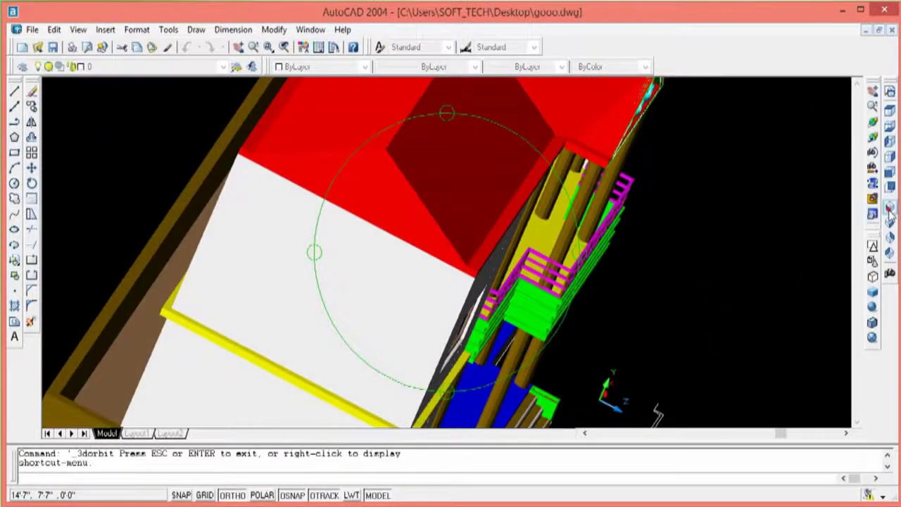
View the house from SW, SE, NE and NW isometric corners, then orbit to reveal the windows
left_click(888, 210)
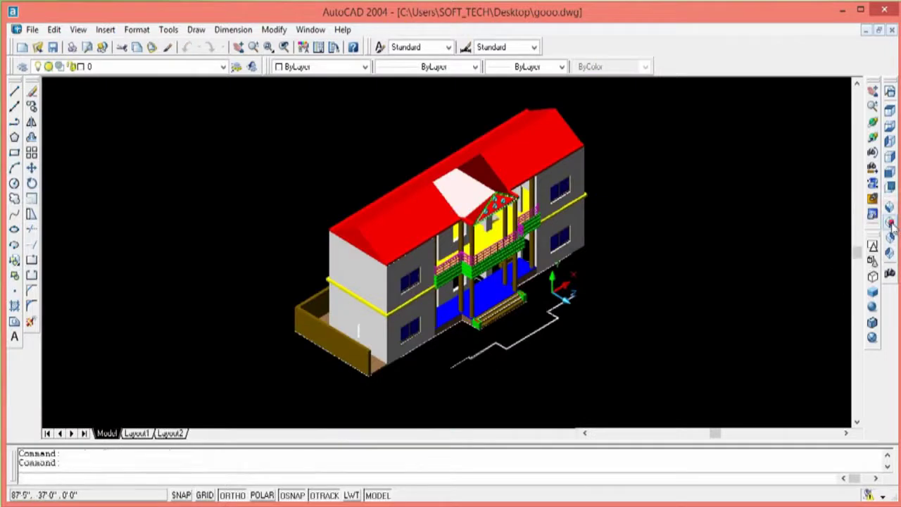
left_click(891, 224)
left_click(890, 239)
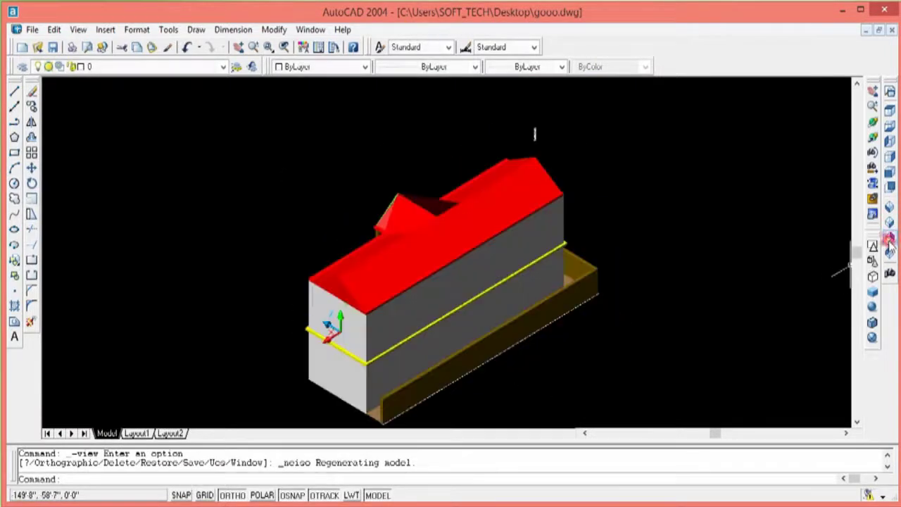
left_click(890, 255)
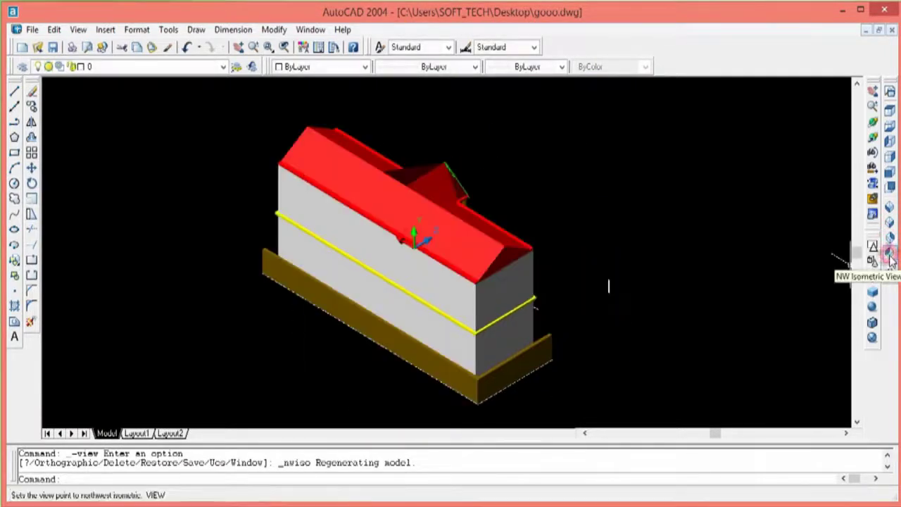
left_click(873, 122)
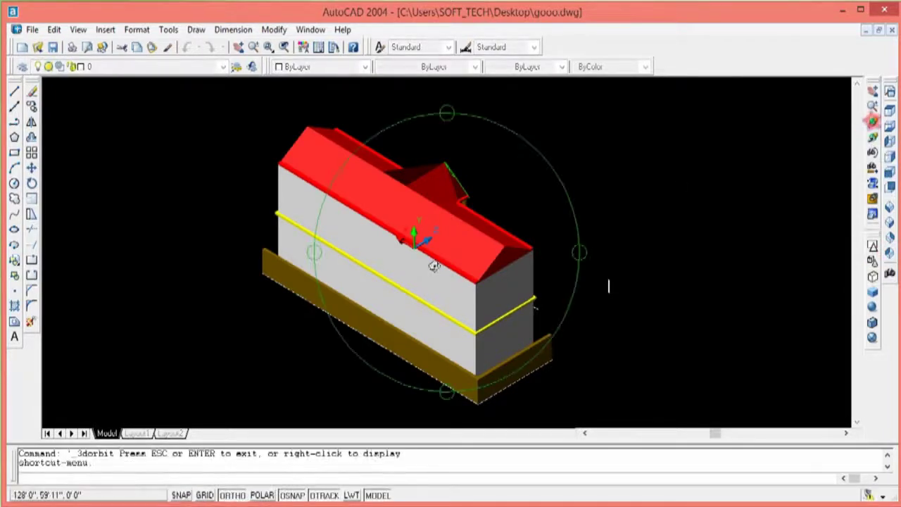
mouse_move(477, 254)
left_mouse_down()
mouse_move(362, 292)
mouse_move(321, 288)
mouse_move(420, 279)
mouse_move(372, 295)
mouse_move(346, 296)
mouse_move(324, 282)
mouse_move(371, 261)
left_mouse_up()
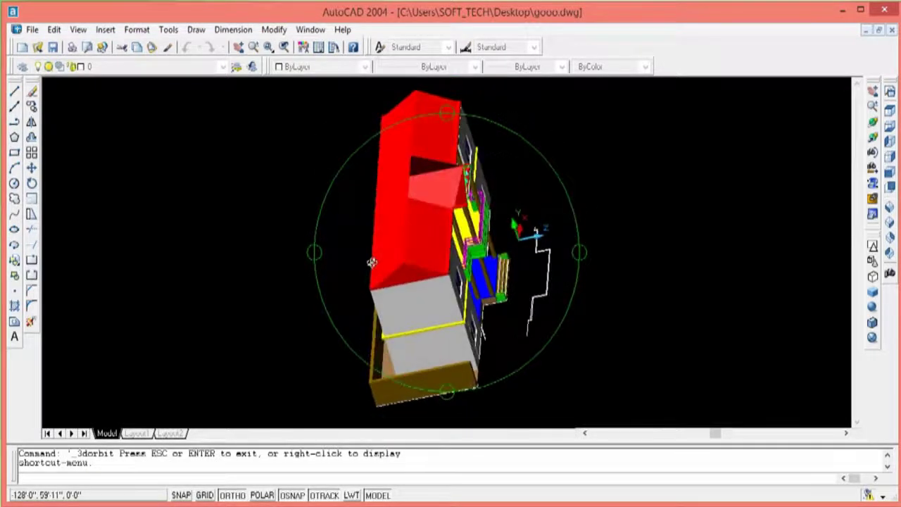